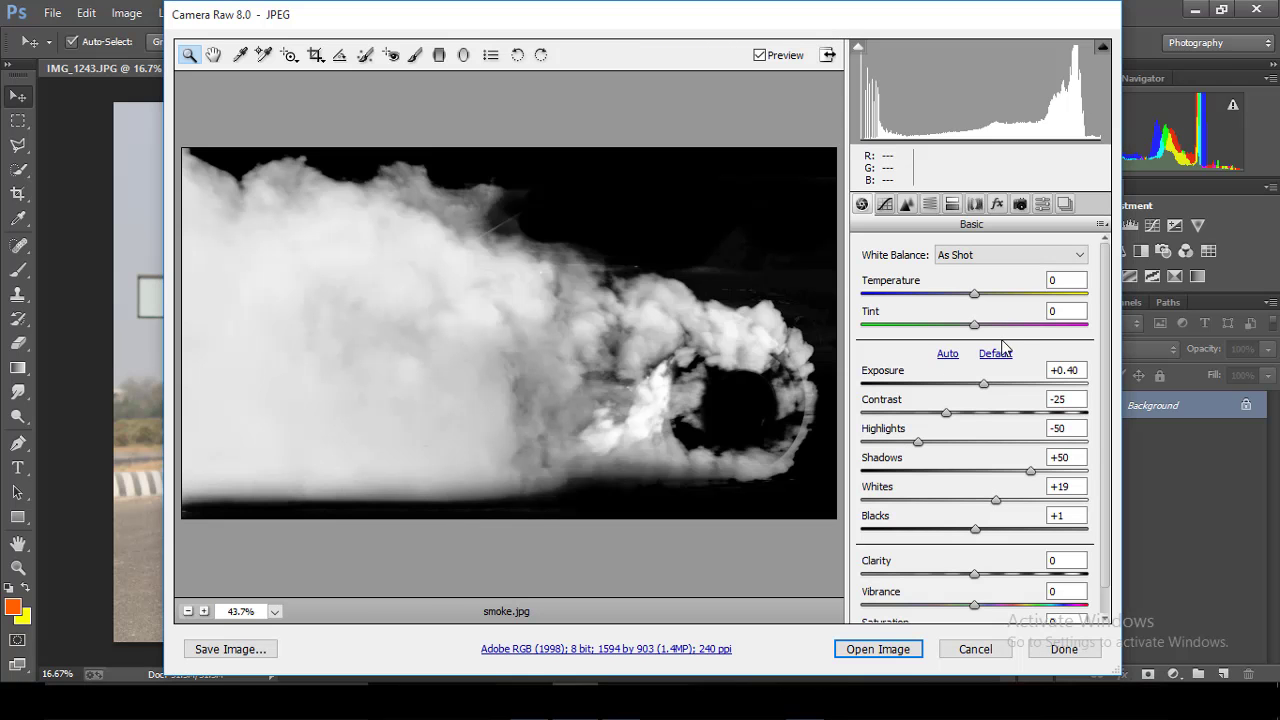
# Open smoke.jpg with default raw settings, copy it into IMG_1243, and close it unsaved.
pyautogui.click(997, 352)
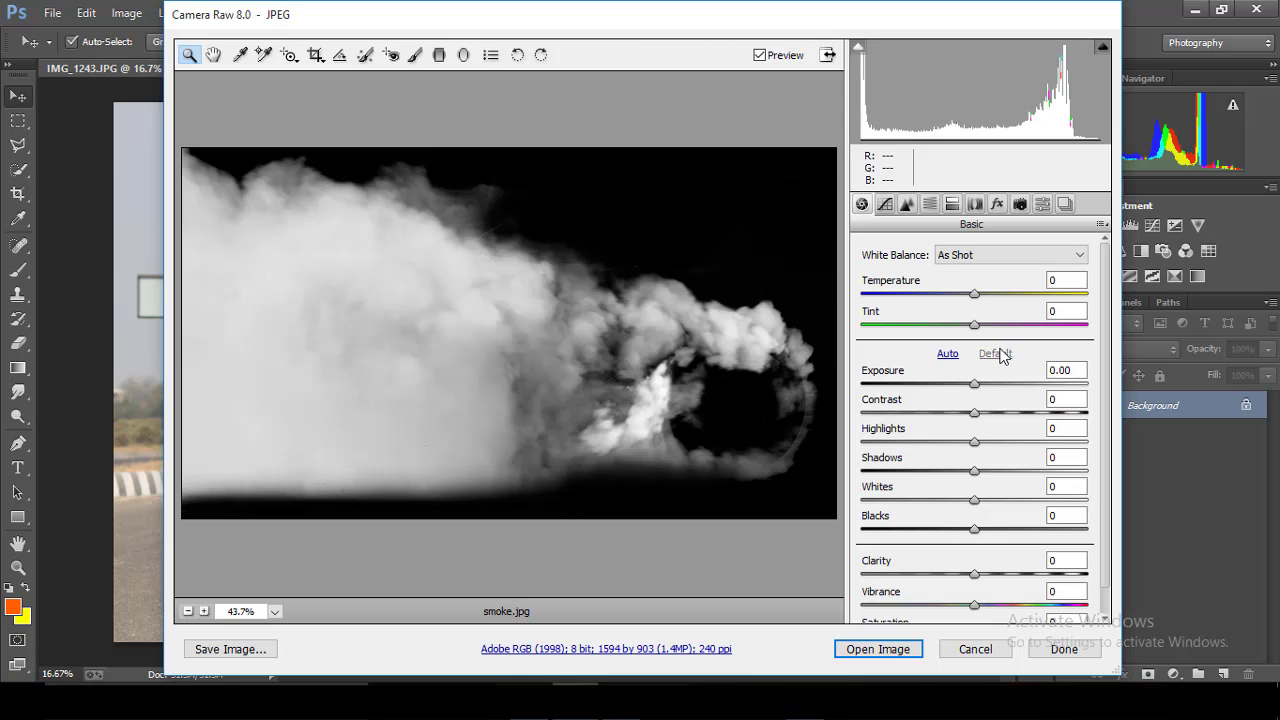
pyautogui.click(871, 650)
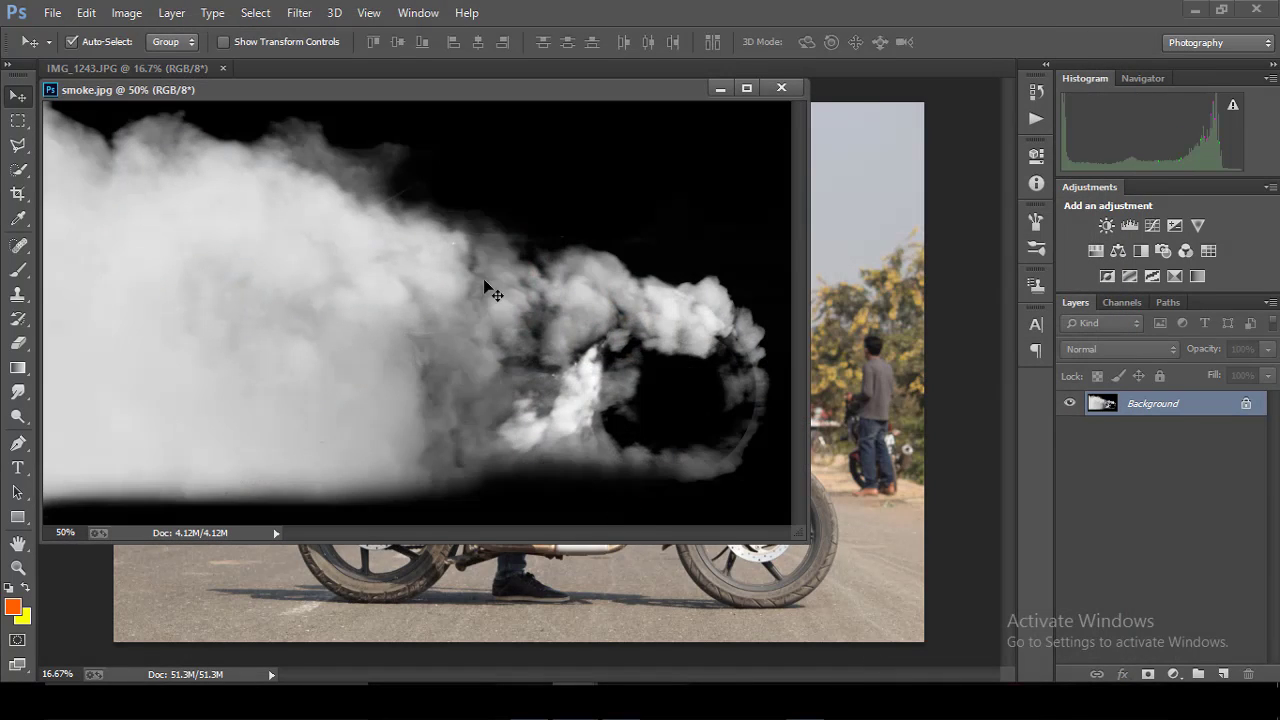
pyautogui.moveTo(626, 354); pyautogui.dragTo(606, 587)
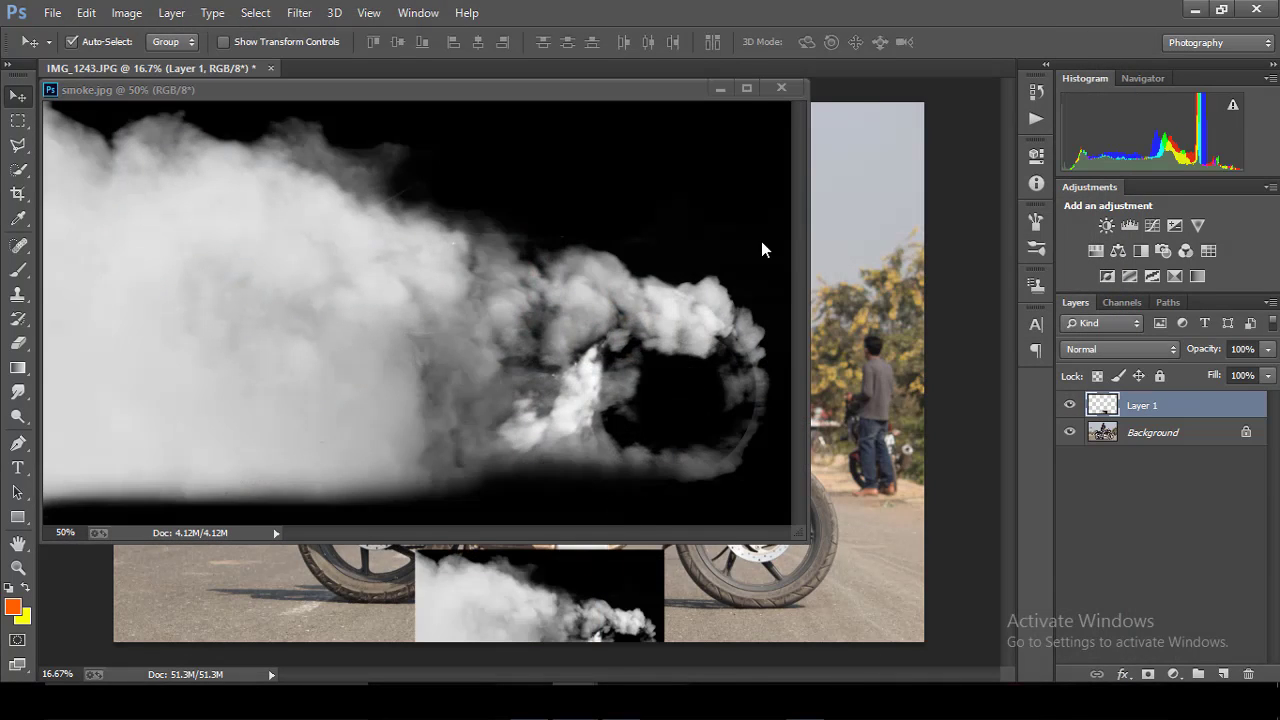
pyautogui.click(781, 88)
pyautogui.click(651, 274)
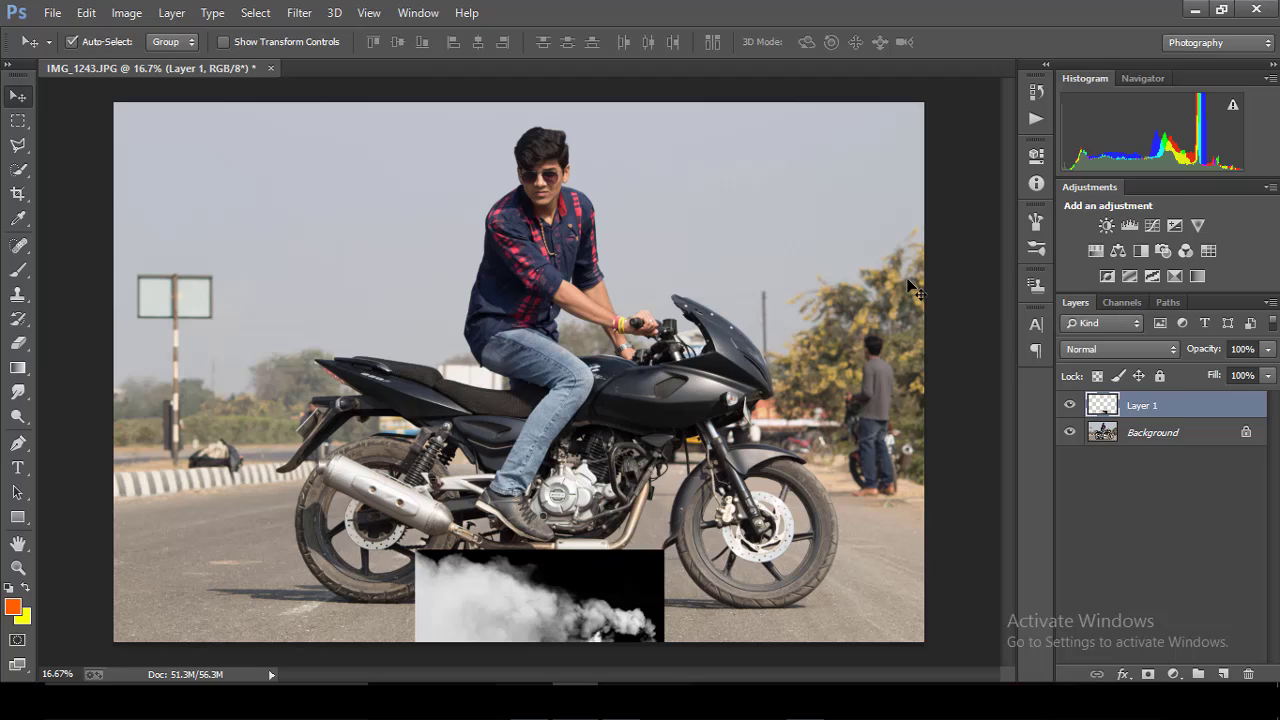
# Set the smoke layer to Screen blending and move it beside the rear wheel.
pyautogui.click(1083, 348)
pyautogui.click(1100, 163)
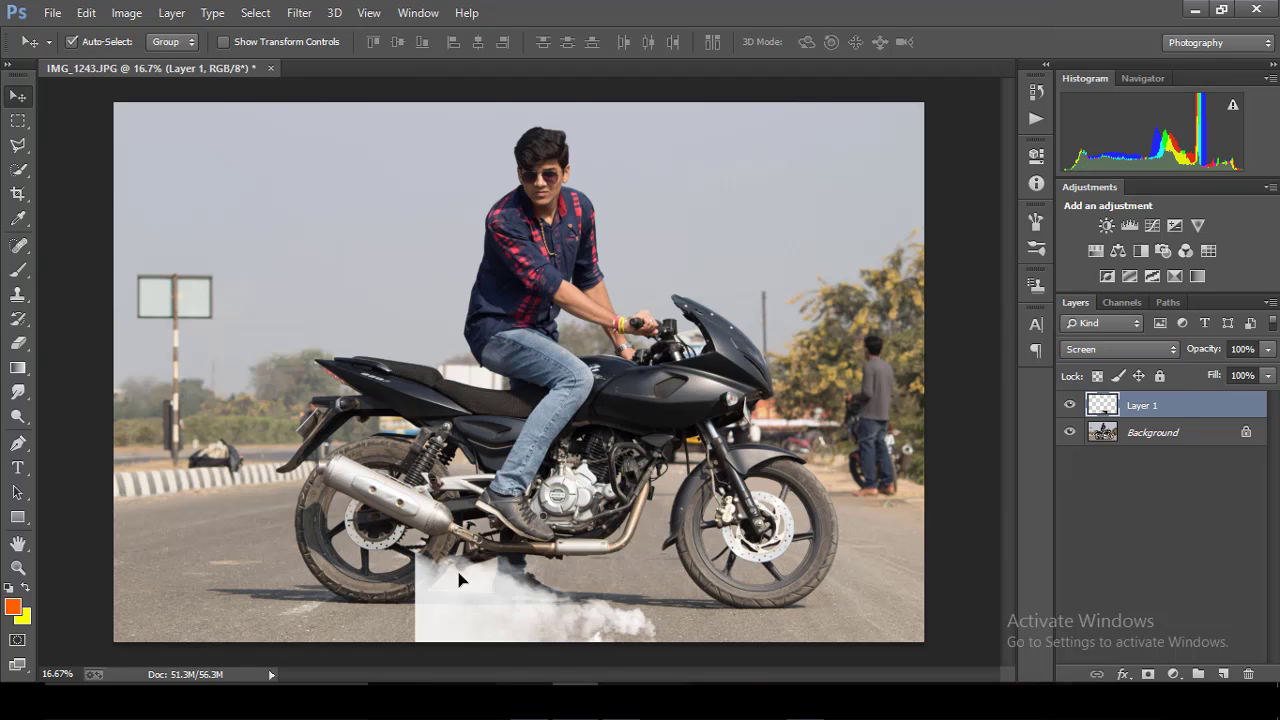
pyautogui.moveTo(460, 578); pyautogui.dragTo(300, 532)
# Free-transform the smoke layer to roughly 238% by 267% behind the rear wheel and commit.
pyautogui.hotkey('ctrl', 't')
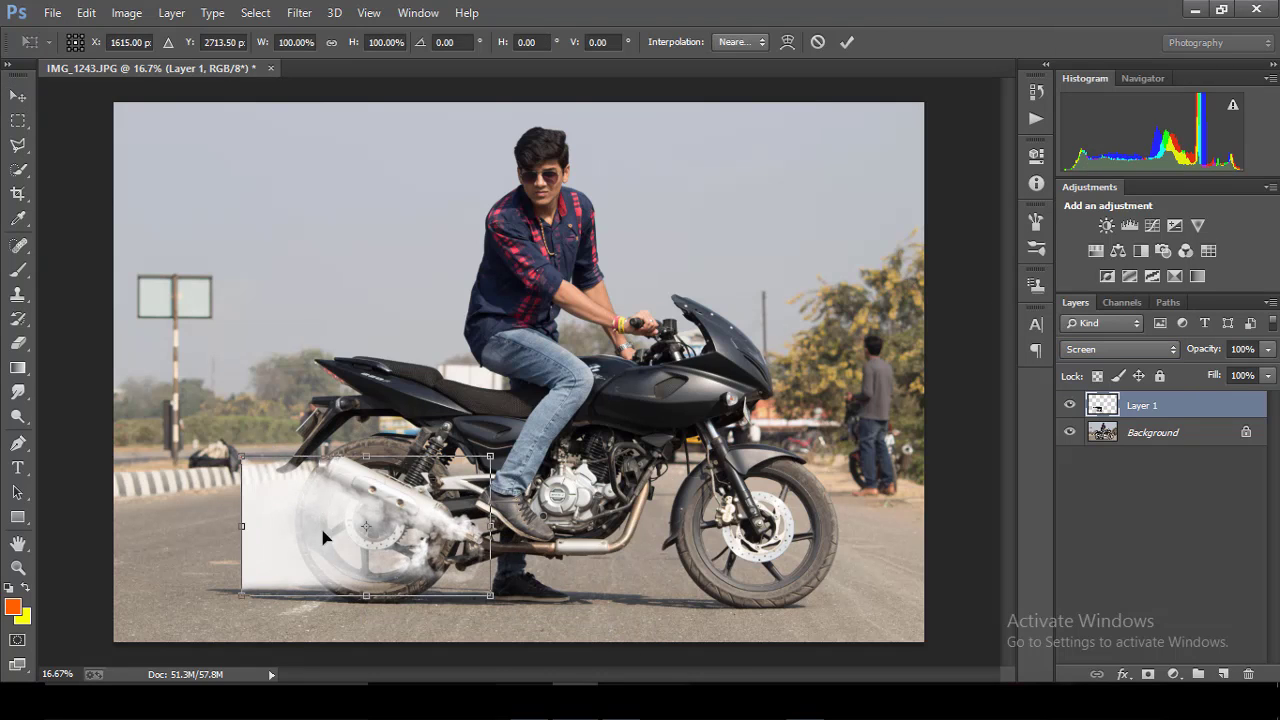
pyautogui.moveTo(241, 456); pyautogui.dragTo(40, 316)
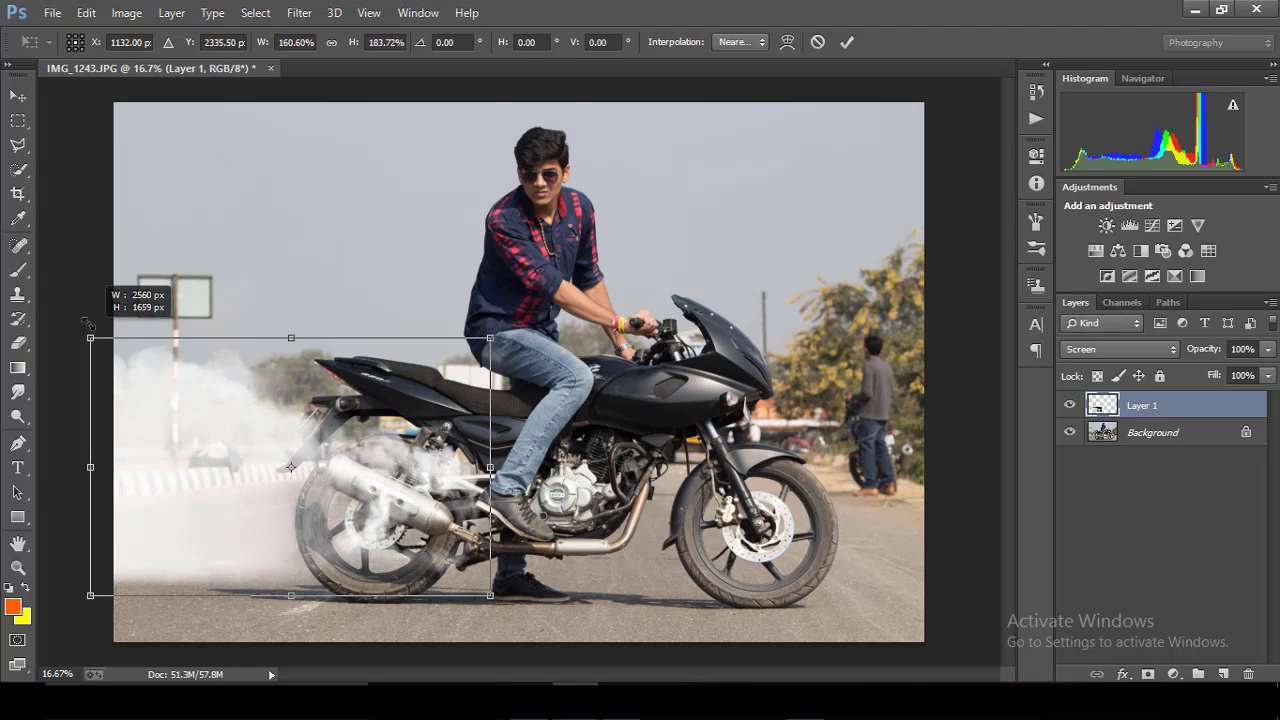
pyautogui.moveTo(376, 540); pyautogui.dragTo(283, 576)
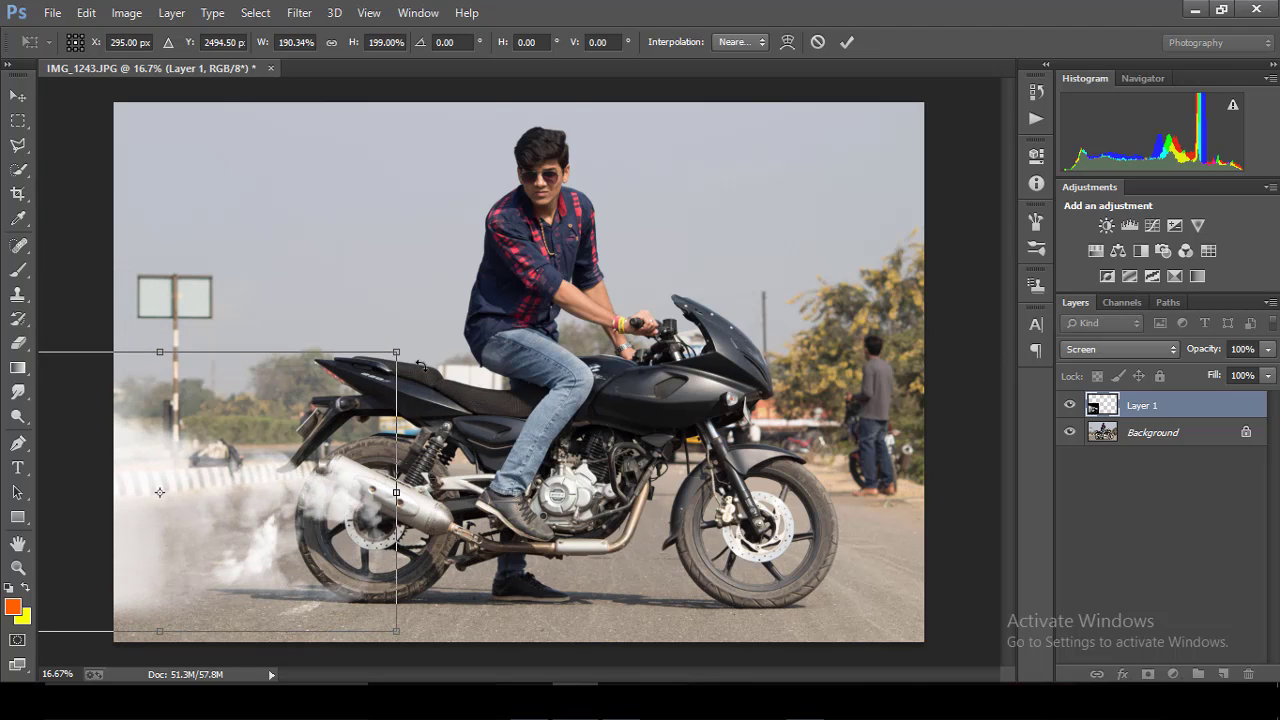
pyautogui.moveTo(397, 352); pyautogui.dragTo(457, 279)
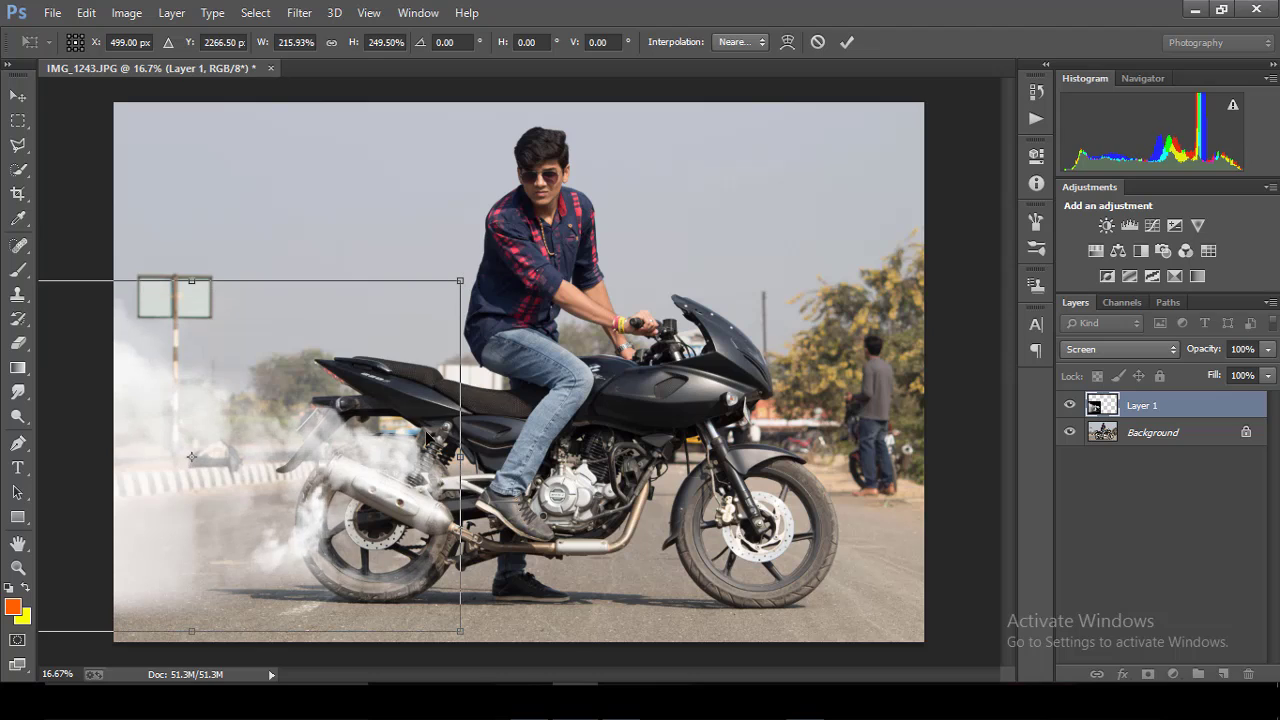
pyautogui.moveTo(433, 392); pyautogui.dragTo(441, 393)
pyautogui.moveTo(457, 275); pyautogui.dragTo(466, 266)
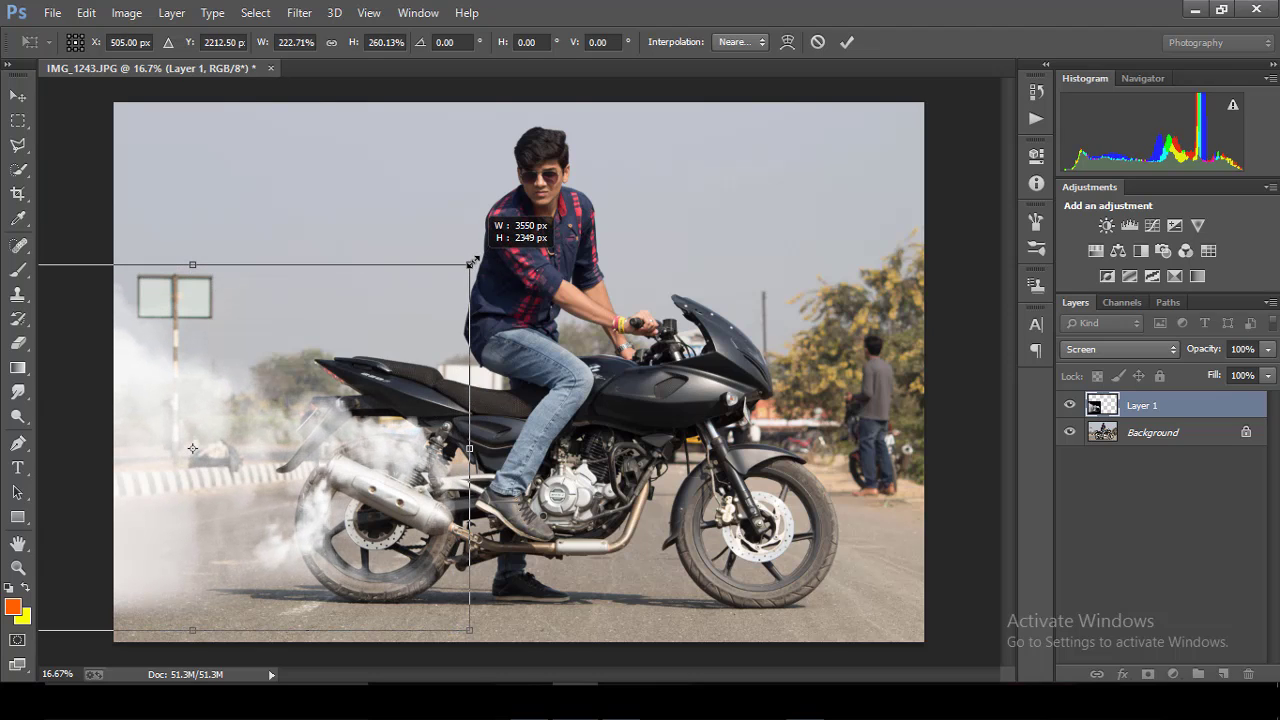
pyautogui.moveTo(385, 394); pyautogui.dragTo(420, 366)
pyautogui.hotkey('ctrl', '-')
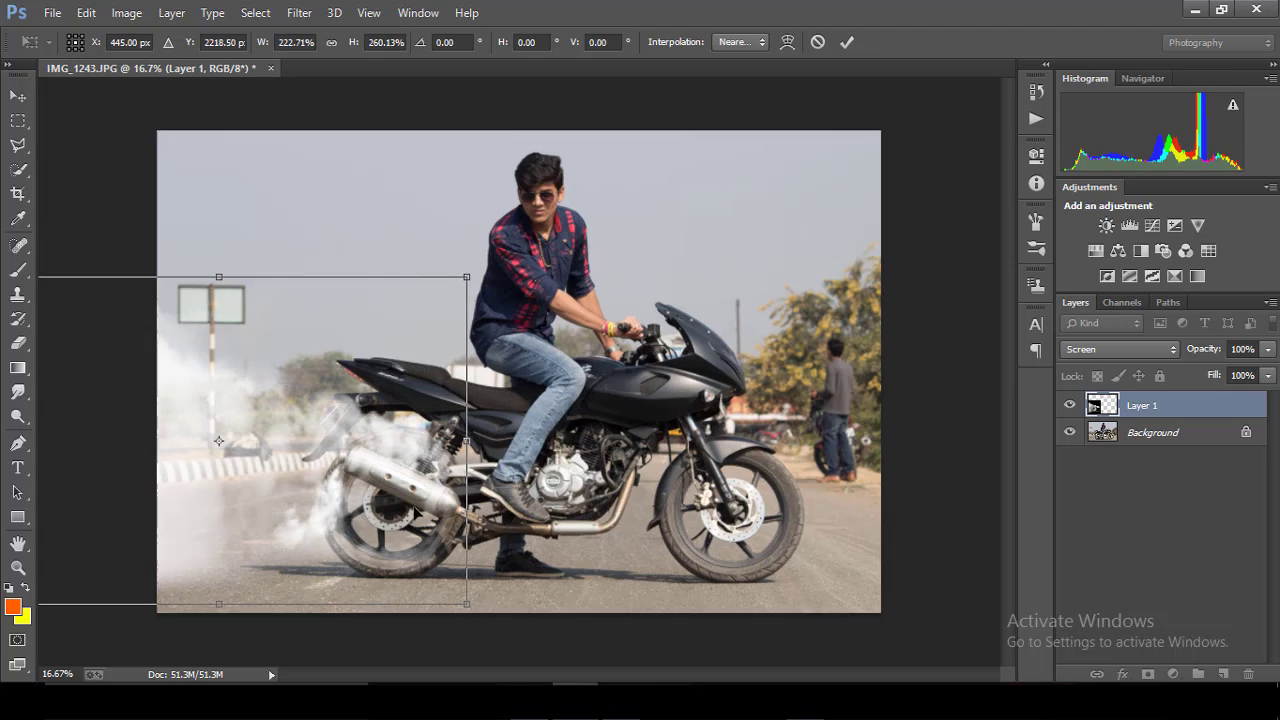
pyautogui.moveTo(472, 567); pyautogui.dragTo(478, 575)
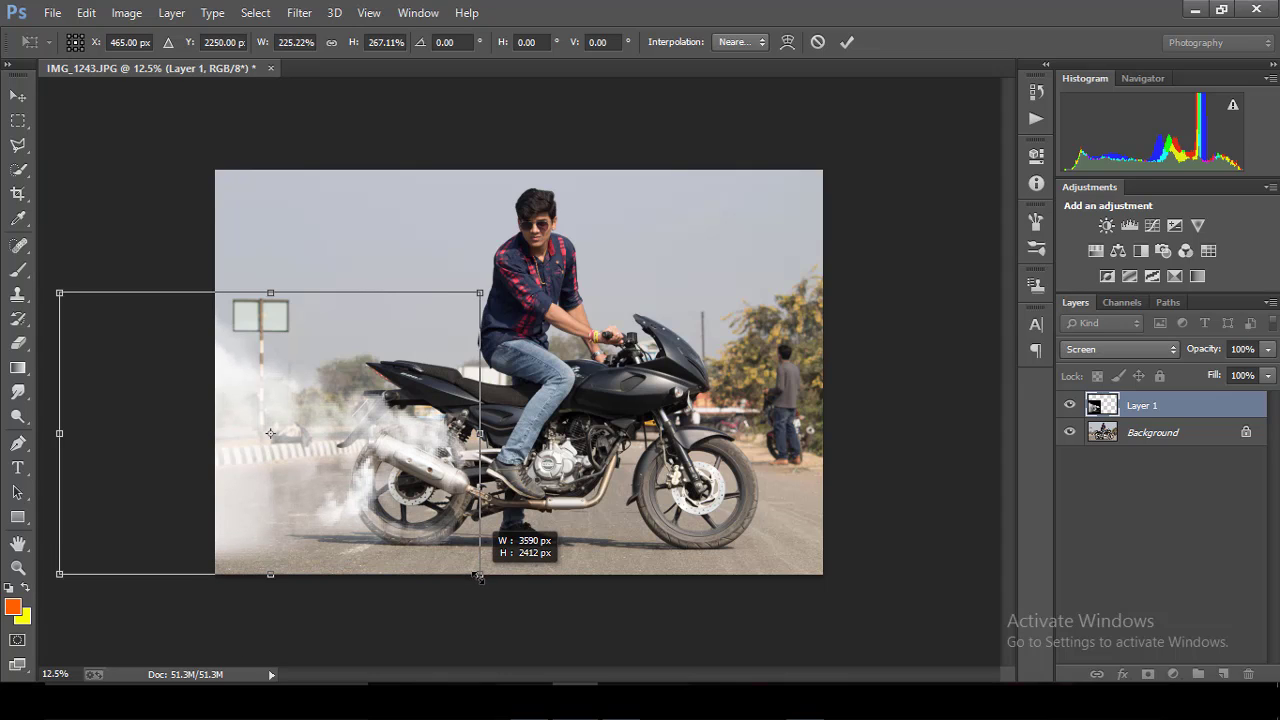
pyautogui.moveTo(60, 433); pyautogui.dragTo(44, 433)
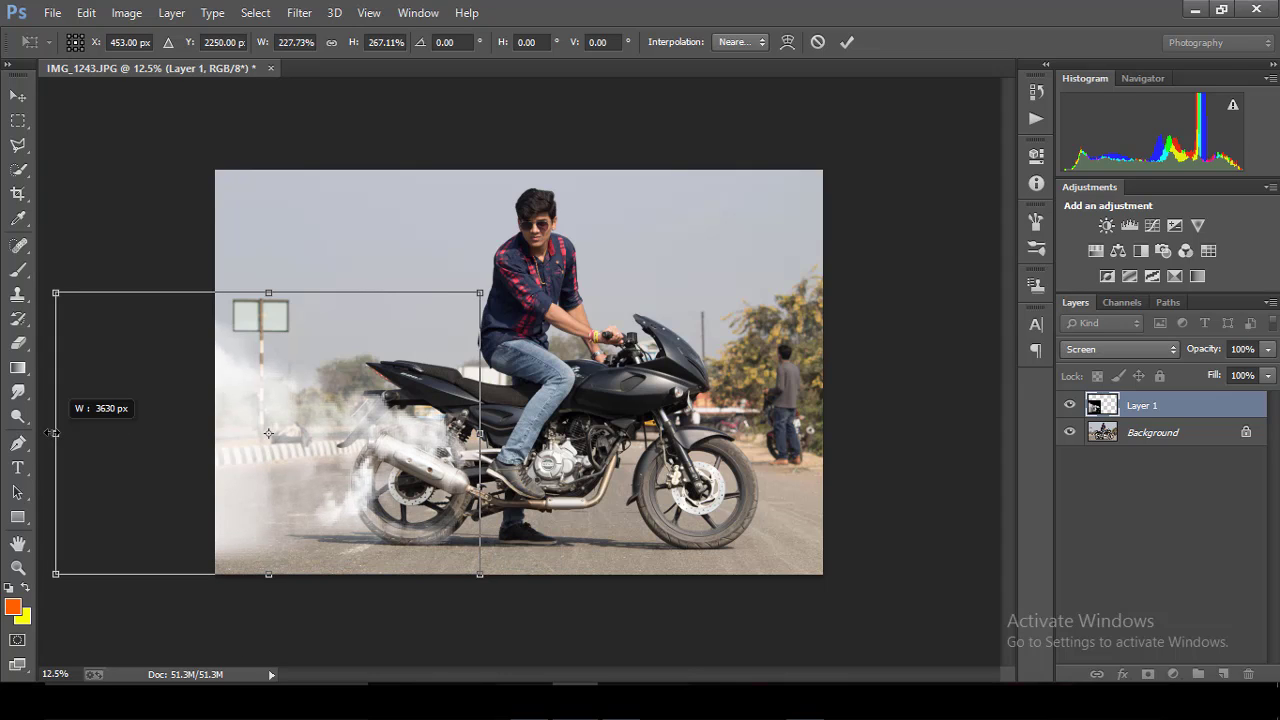
pyautogui.moveTo(480, 433); pyautogui.dragTo(483, 433)
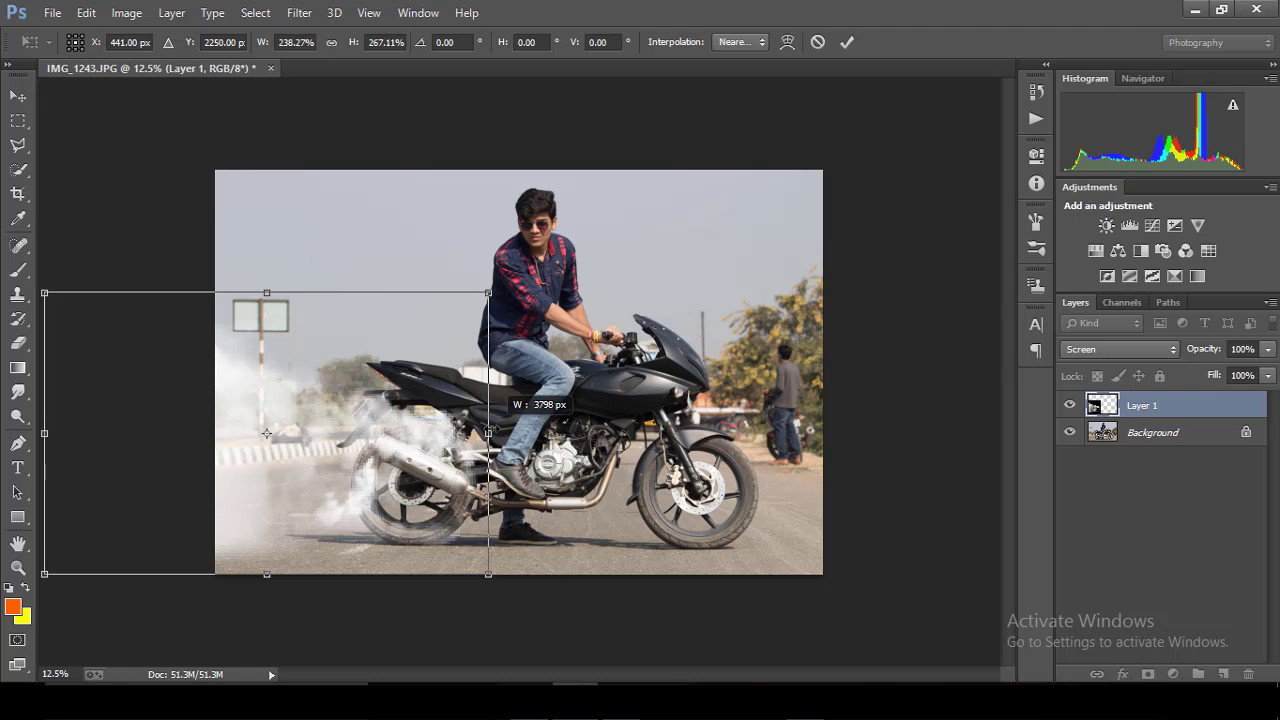
pyautogui.click(847, 42)
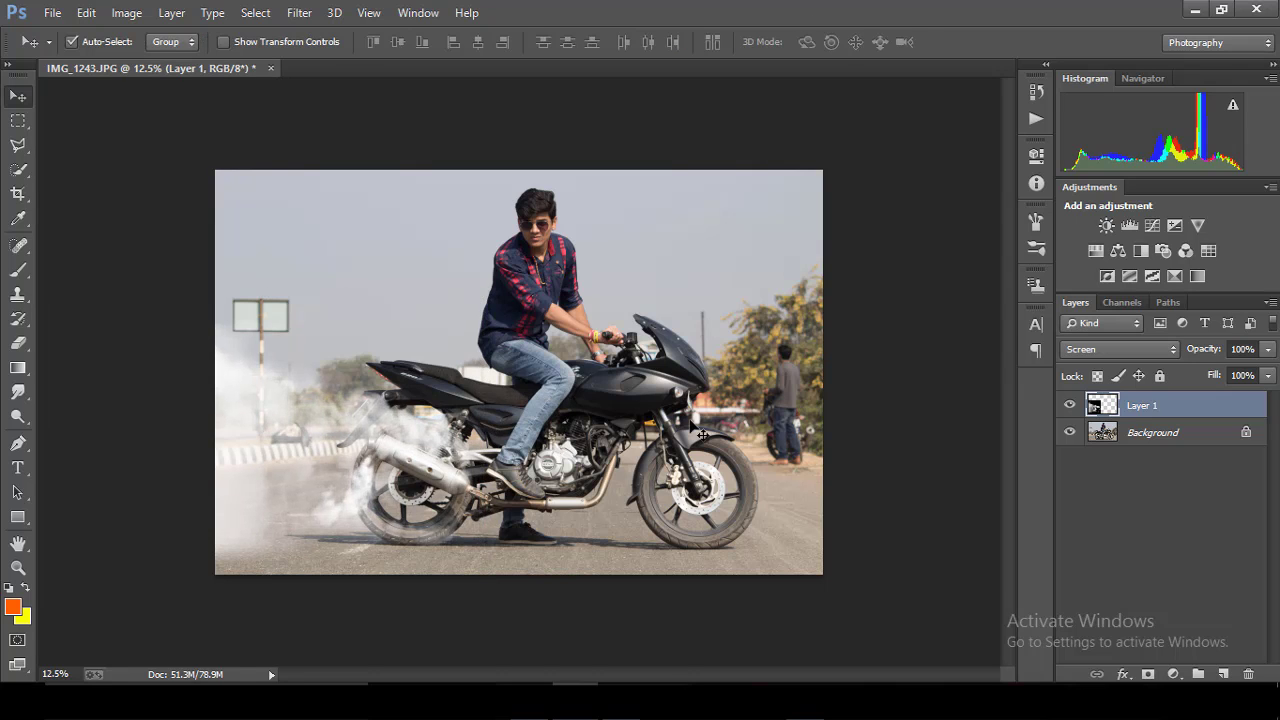
# Zoom to 50% and nudge the smoke layer about 30 px.
pyautogui.hotkey('ctrl', '-')
pyautogui.hotkey('ctrl', '-')
pyautogui.hotkey('ctrl', '-')
pyautogui.hotkey('ctrl', '+')
pyautogui.hotkey('ctrl', '+')
pyautogui.hotkey('ctrl', '+')
pyautogui.hotkey('ctrl', '+')
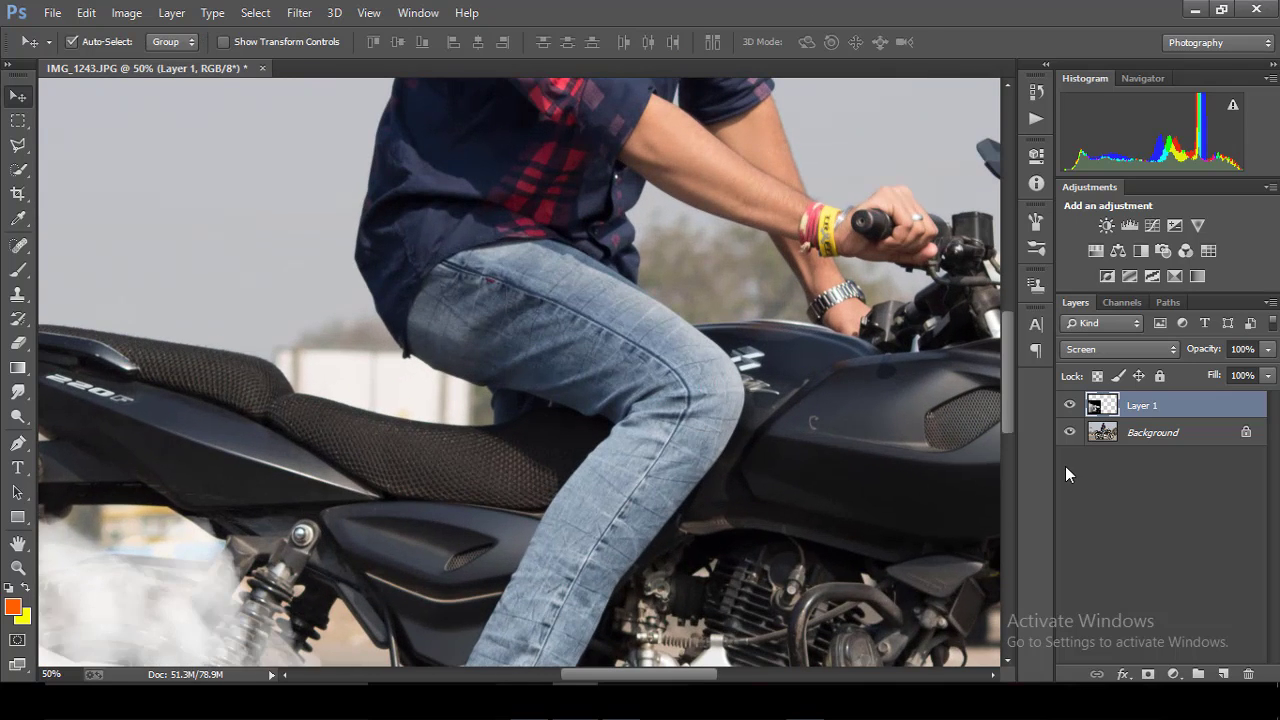
pyautogui.scroll(-1, 1008, 424)
pyautogui.scroll(-5, 1008, 424)
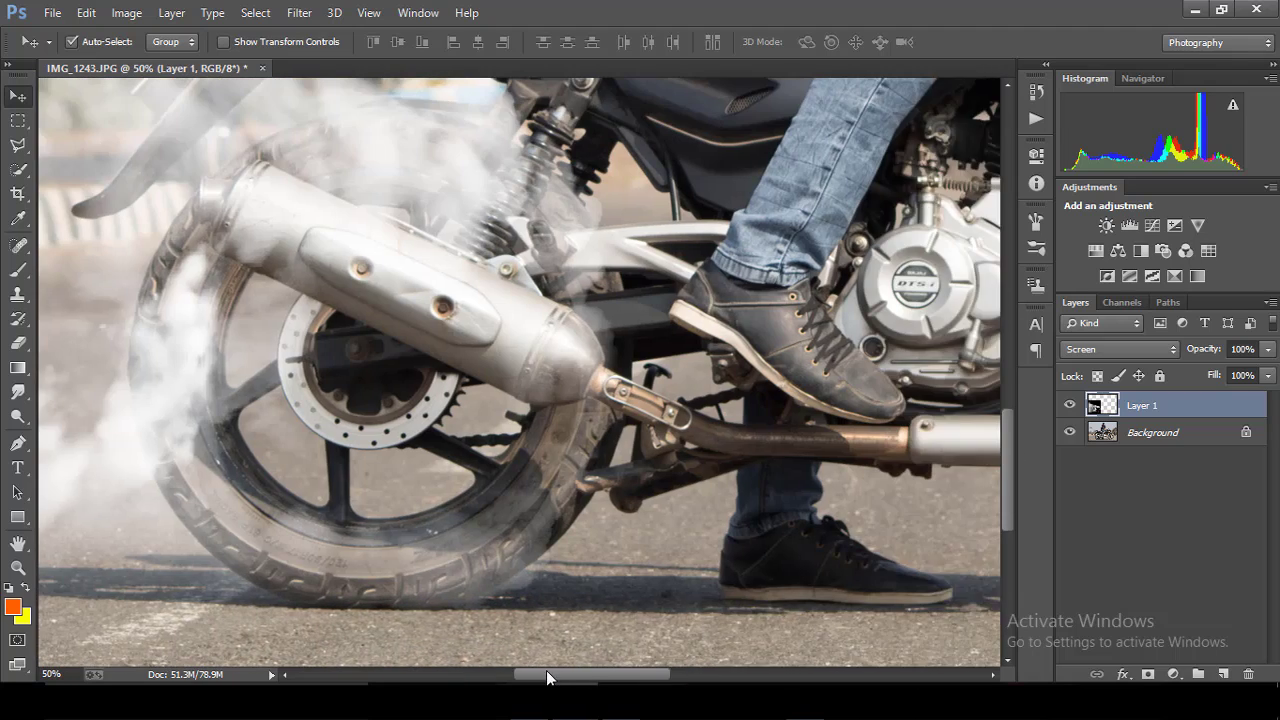
pyautogui.moveTo(593, 682); pyautogui.dragTo(529, 675)
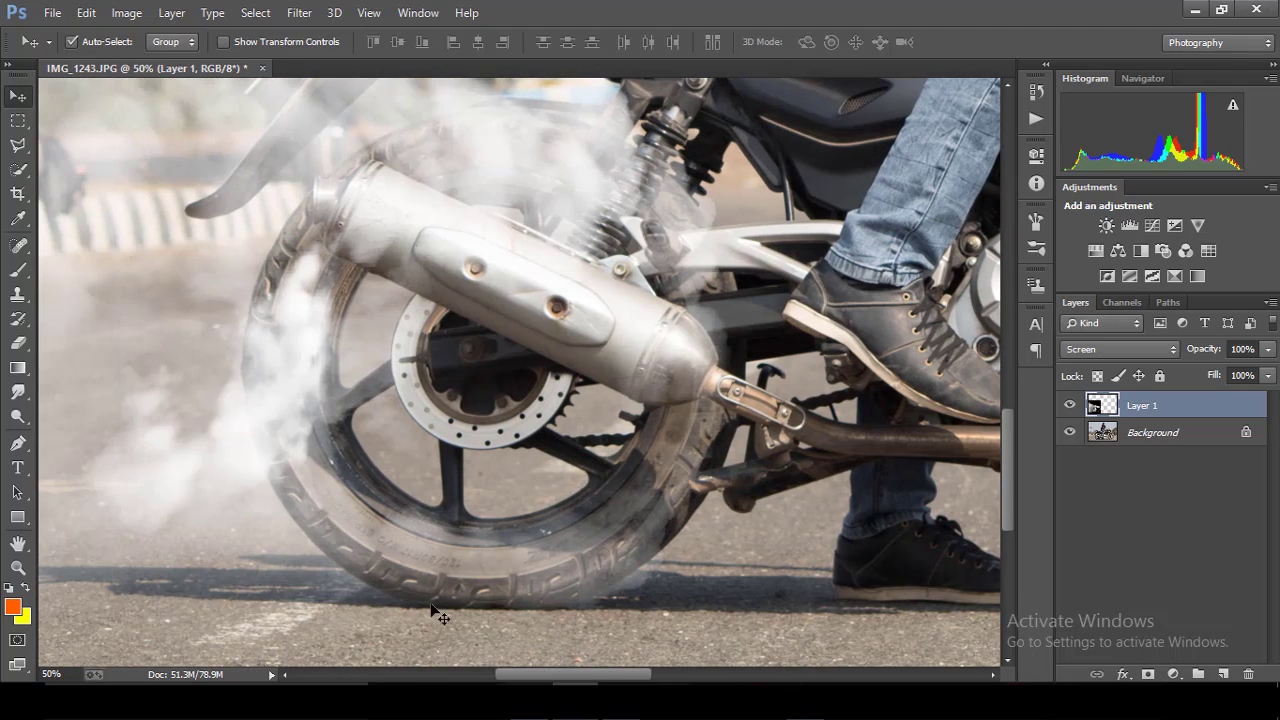
pyautogui.moveTo(425, 587); pyautogui.dragTo(440, 587)
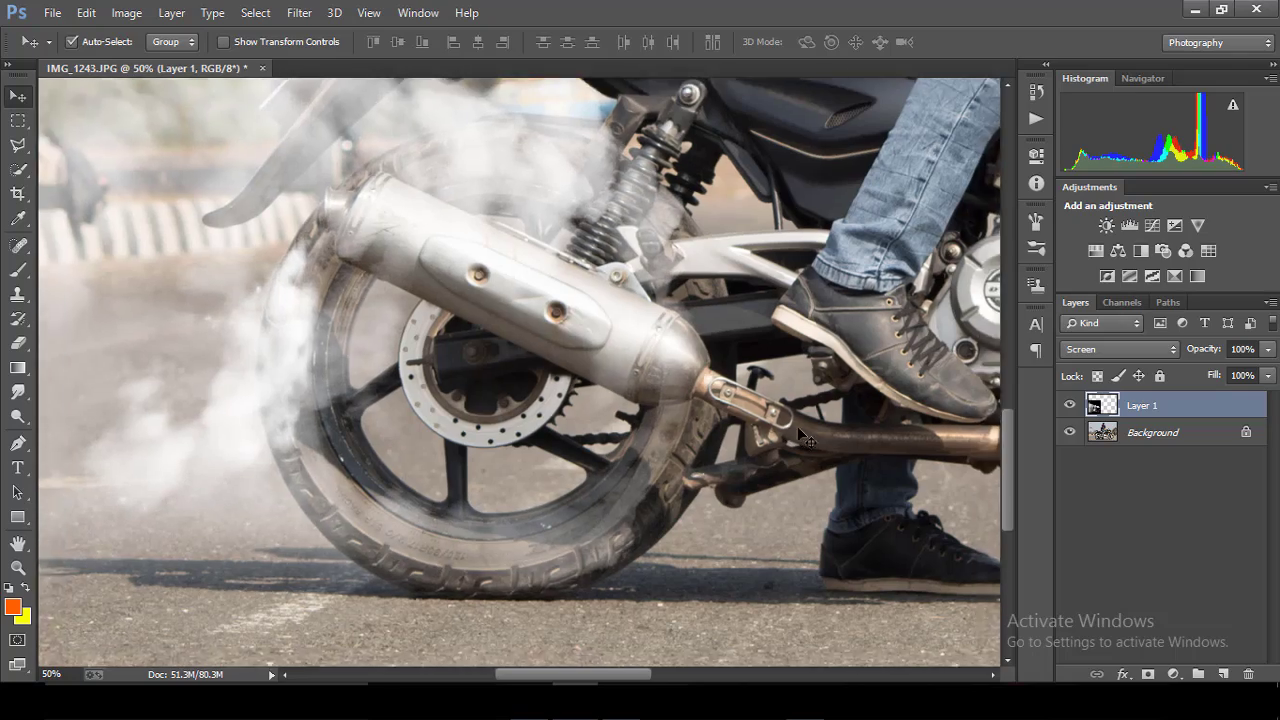
# At 33.3% zoom, hide the smoke layer and select the original photo layer.
pyautogui.hotkey('ctrl', '-')
pyautogui.hotkey('ctrl', '-')
pyautogui.hotkey('ctrl', '-')
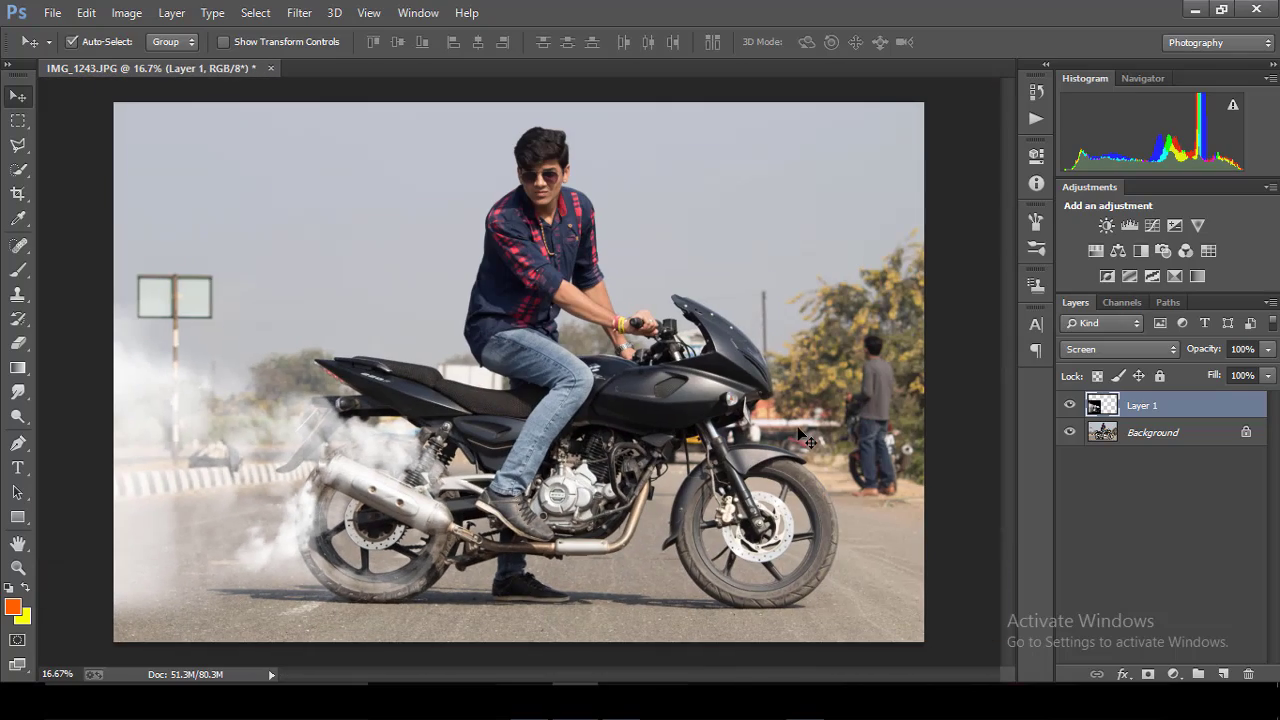
pyautogui.hotkey('ctrl', '+')
pyautogui.hotkey('ctrl', '+')
pyautogui.scroll(-1, 545, 617)
pyautogui.scroll(-5, 545, 617)
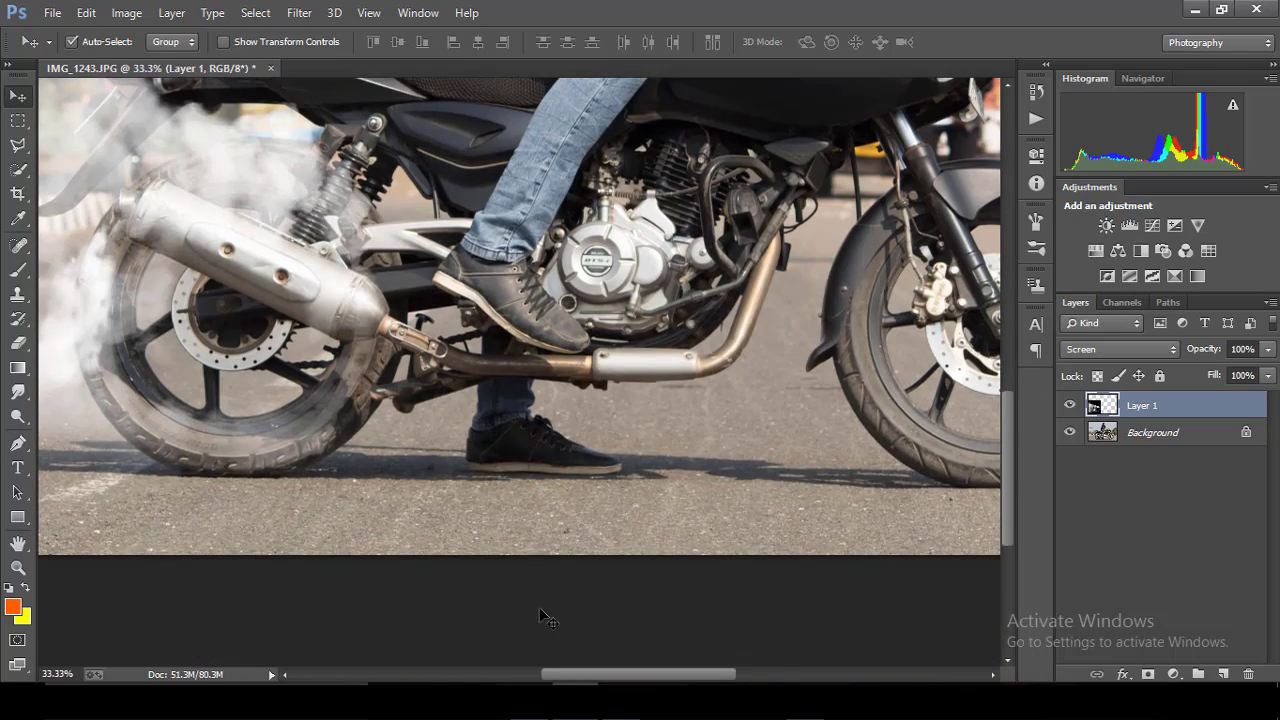
pyautogui.moveTo(578, 683); pyautogui.dragTo(506, 683)
pyautogui.click(1069, 404)
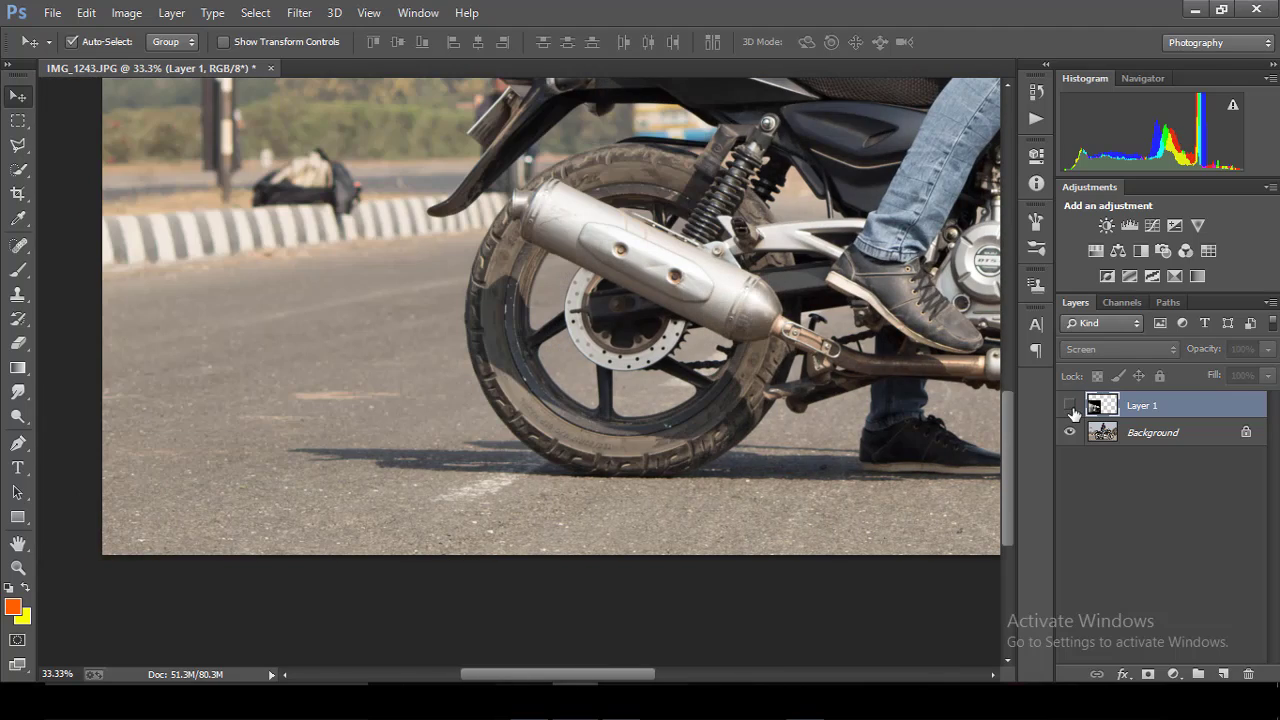
pyautogui.click(1150, 432)
# Zoom in on the rear wheel and switch to the Pen tool.
pyautogui.hotkey('ctrl', '+')
pyautogui.hotkey('ctrl', '+')
pyautogui.press('w')
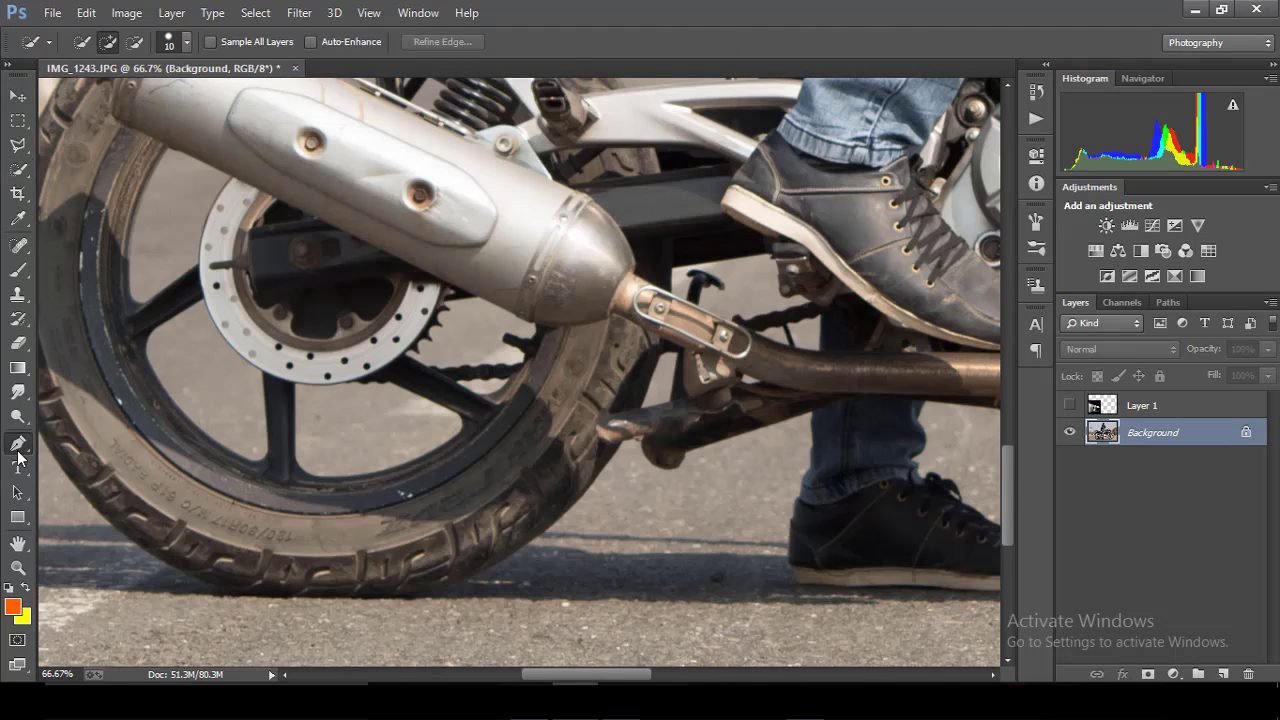
pyautogui.click(18, 443)
pyautogui.click(115, 436)
pyautogui.hotkey('ctrl', '+')
pyautogui.hotkey('ctrl', '+')
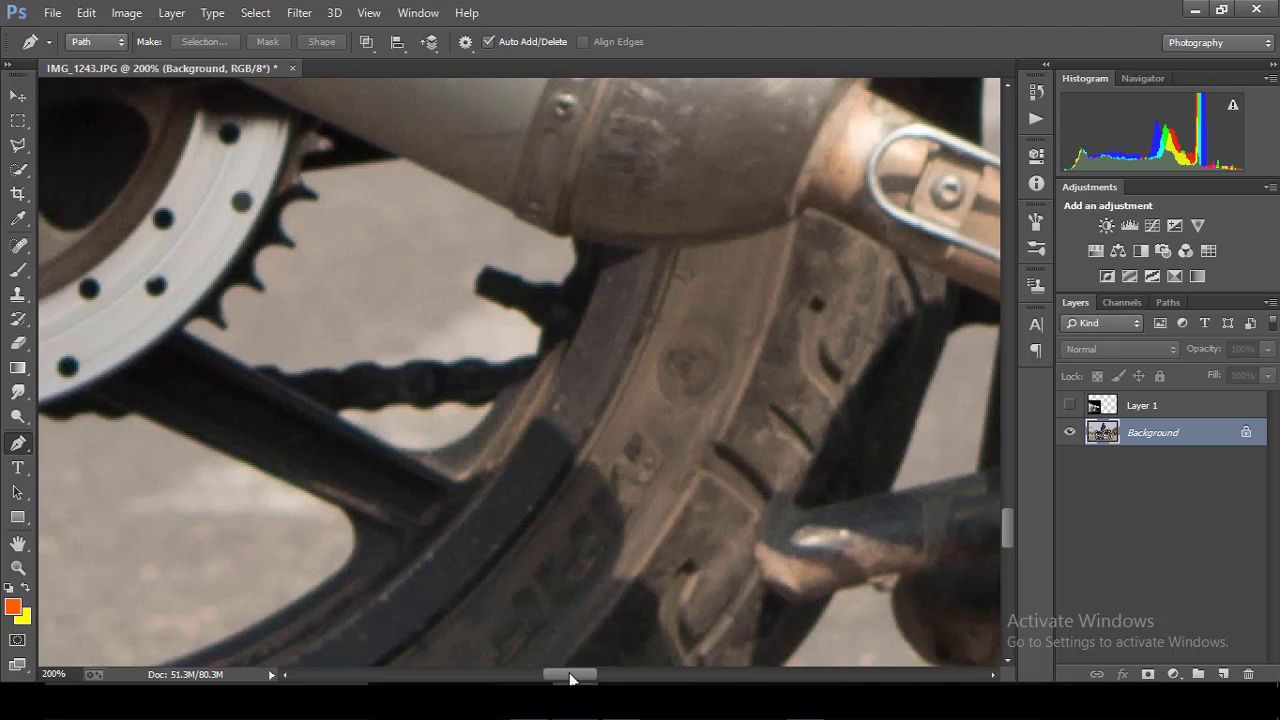
pyautogui.moveTo(570, 679); pyautogui.dragTo(592, 677)
# Start the path at the rear wheel, placing anchors past the bracket and along the tyre edge.
pyautogui.click(578, 335)
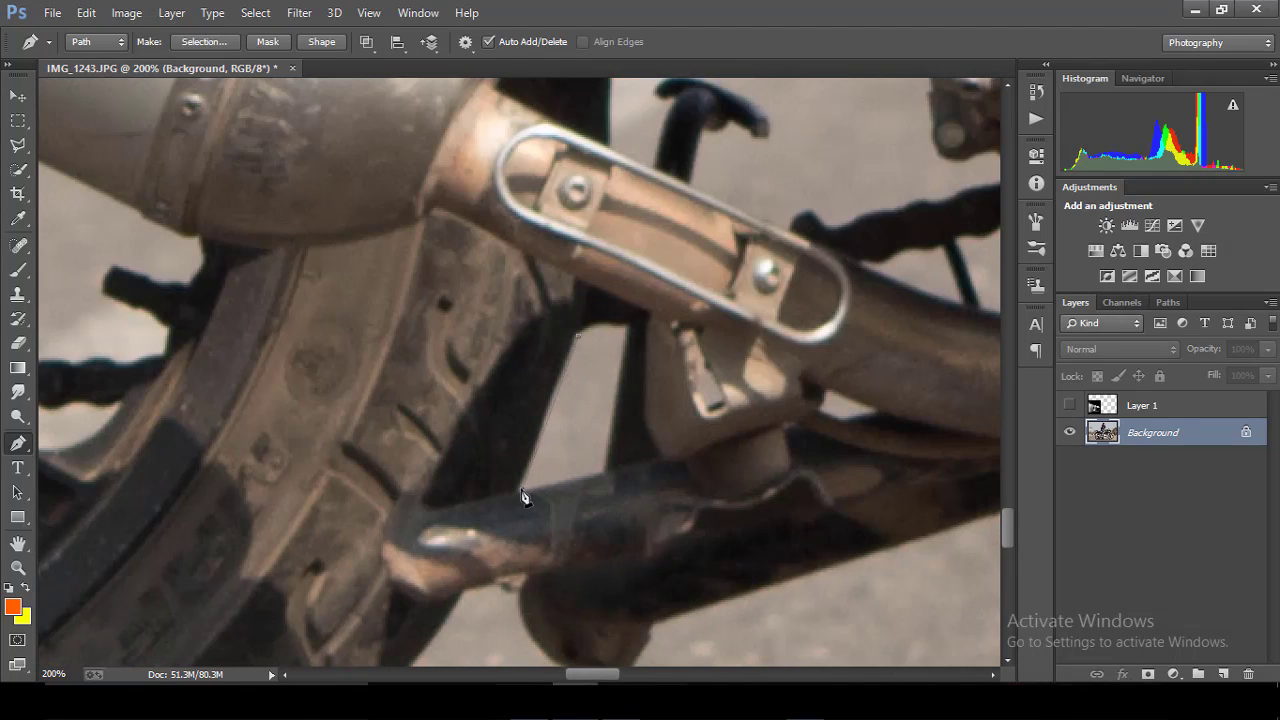
pyautogui.click(521, 490)
pyautogui.click(385, 540)
pyautogui.click(394, 589)
pyautogui.click(426, 608)
pyautogui.scroll(-3, 1011, 545)
pyautogui.scroll(-3, 1006, 543)
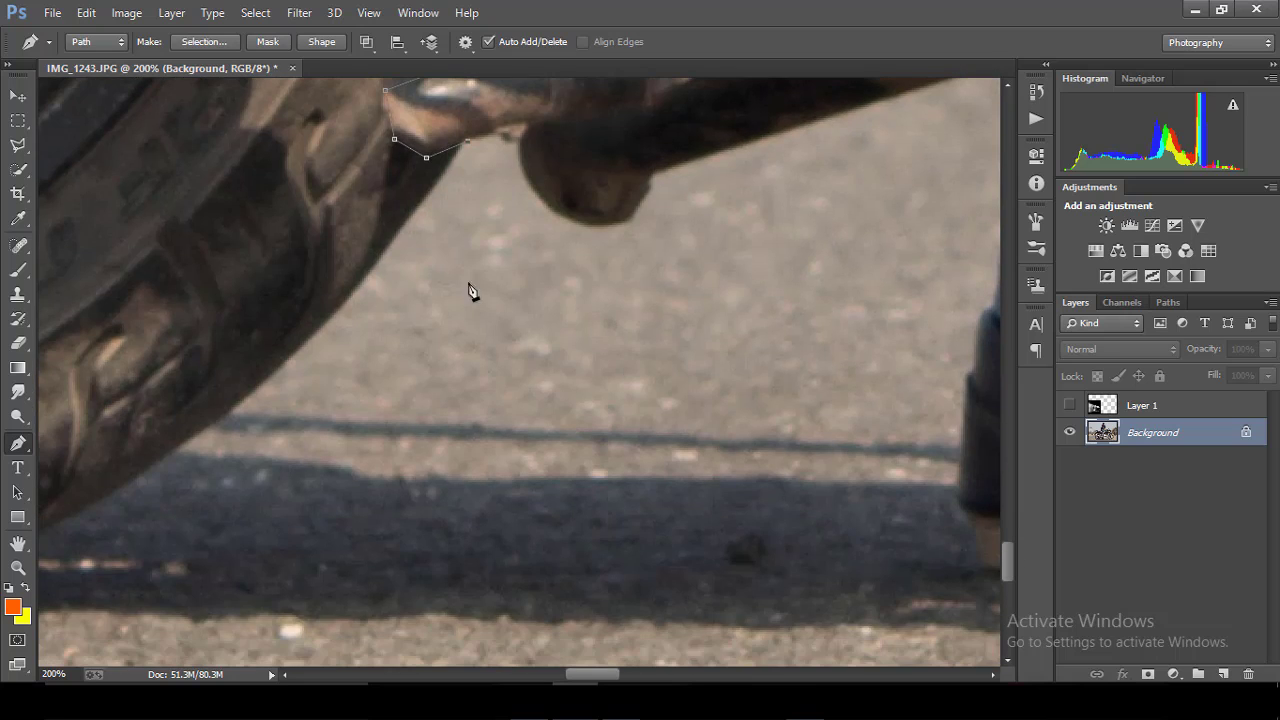
pyautogui.click(370, 278)
pyautogui.click(216, 424)
# Continue the path anchors along the tyre's bottom curve.
pyautogui.moveTo(587, 672); pyautogui.dragTo(550, 672)
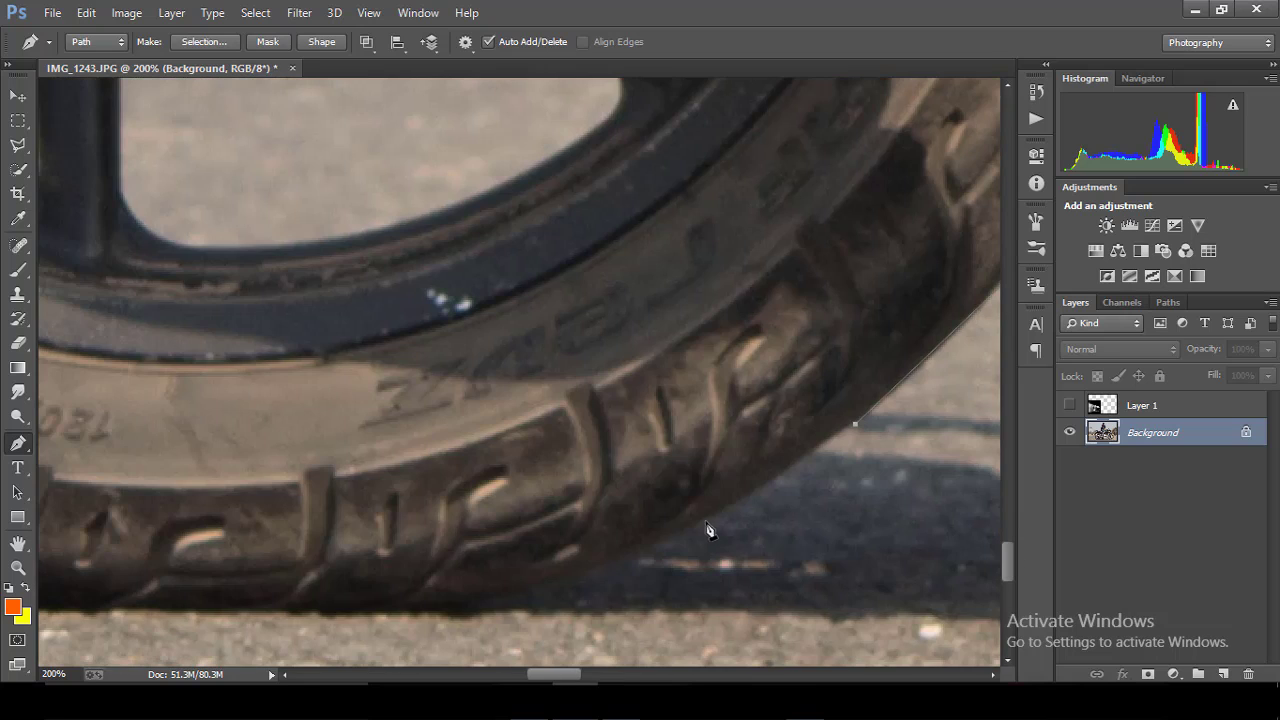
pyautogui.click(703, 523)
pyautogui.click(596, 574)
pyautogui.click(450, 611)
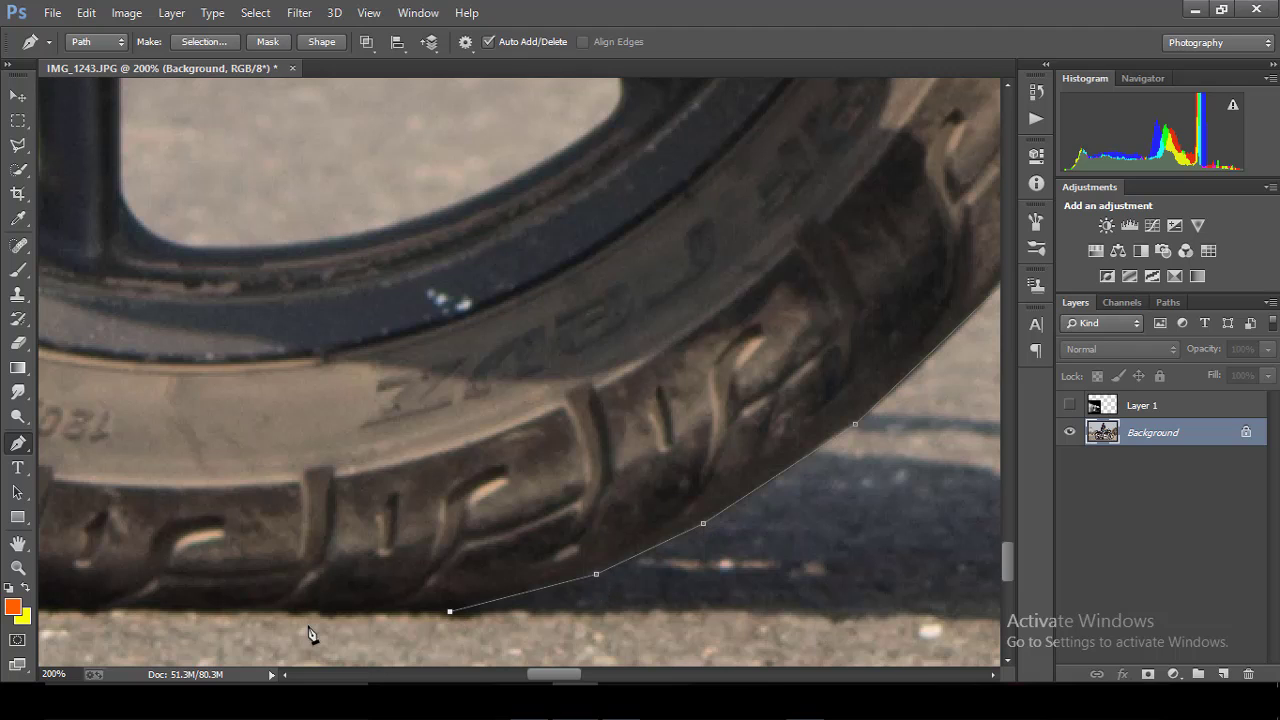
pyautogui.click(296, 611)
pyautogui.moveTo(555, 674); pyautogui.dragTo(519, 674)
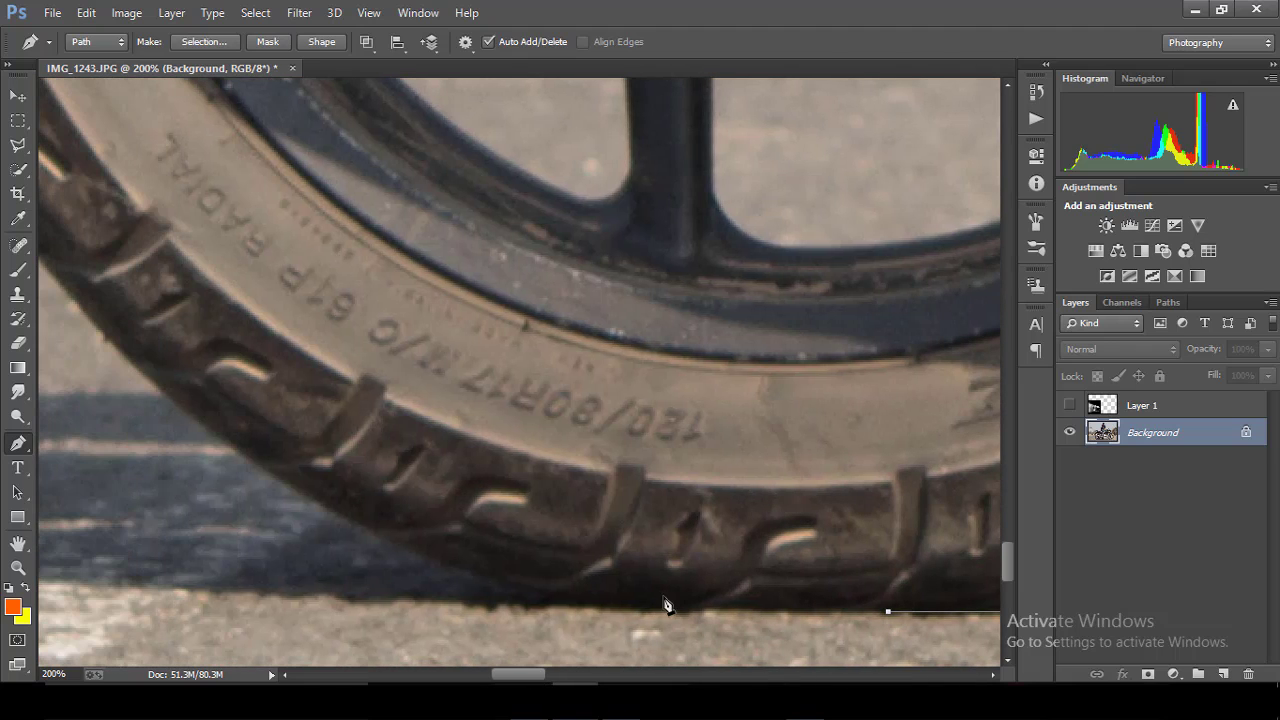
pyautogui.click(646, 611)
pyautogui.click(505, 593)
pyautogui.click(360, 529)
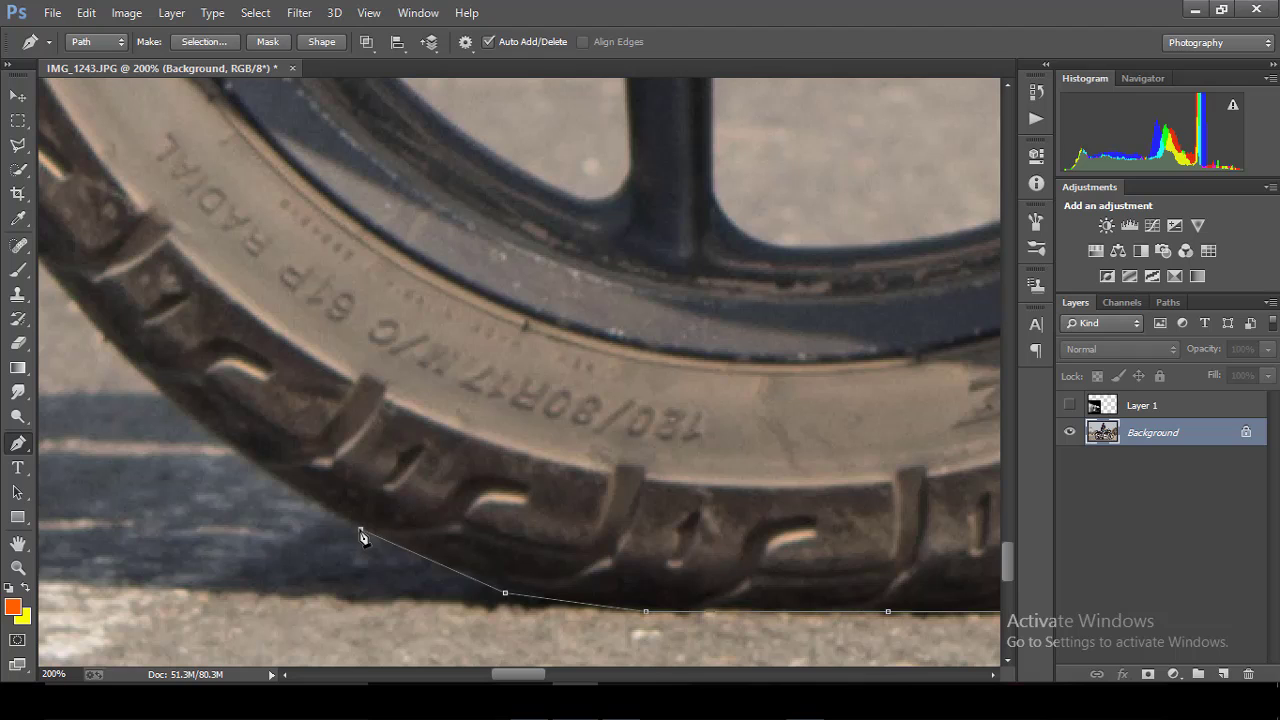
# Extend the path up the tyre's left outer edge.
pyautogui.moveTo(533, 674); pyautogui.dragTo(497, 674)
pyautogui.click(640, 438)
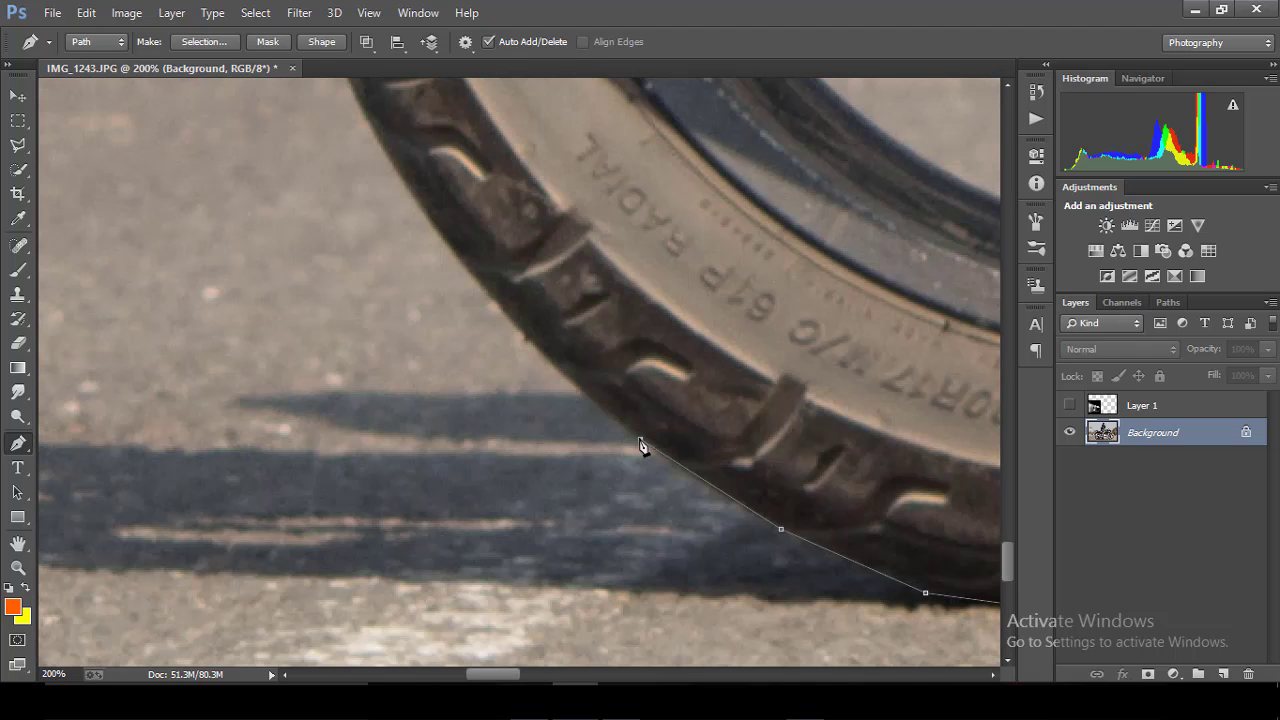
pyautogui.click(513, 322)
pyautogui.click(422, 215)
pyautogui.click(366, 121)
pyautogui.moveTo(1004, 568); pyautogui.dragTo(1005, 535)
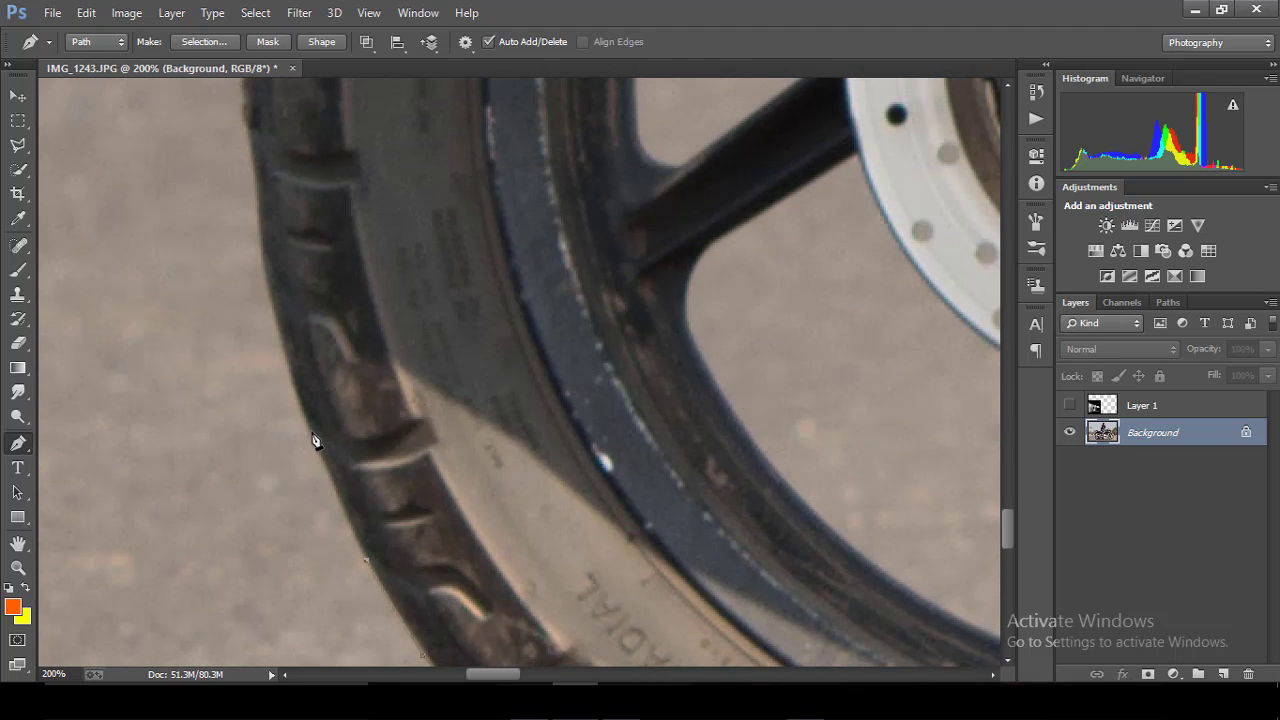
pyautogui.click(264, 272)
pyautogui.click(256, 170)
pyautogui.moveTo(1008, 523)
pyautogui.mouseDown()
pyautogui.moveTo(1006, 478)
pyautogui.moveTo(1006, 512)
pyautogui.mouseUp()
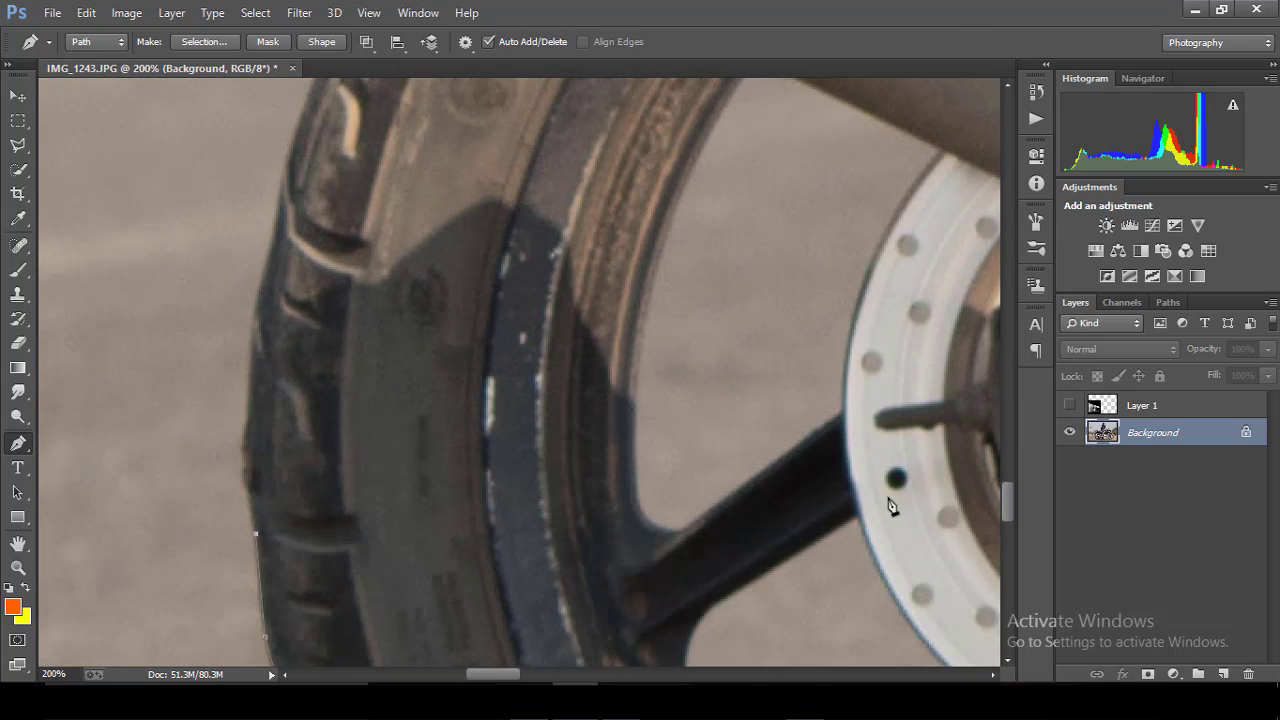
pyautogui.click(243, 445)
pyautogui.click(251, 328)
# At 100% zoom, carry the path up the tyre toward the exhaust.
pyautogui.hotkey('ctrl', '-')
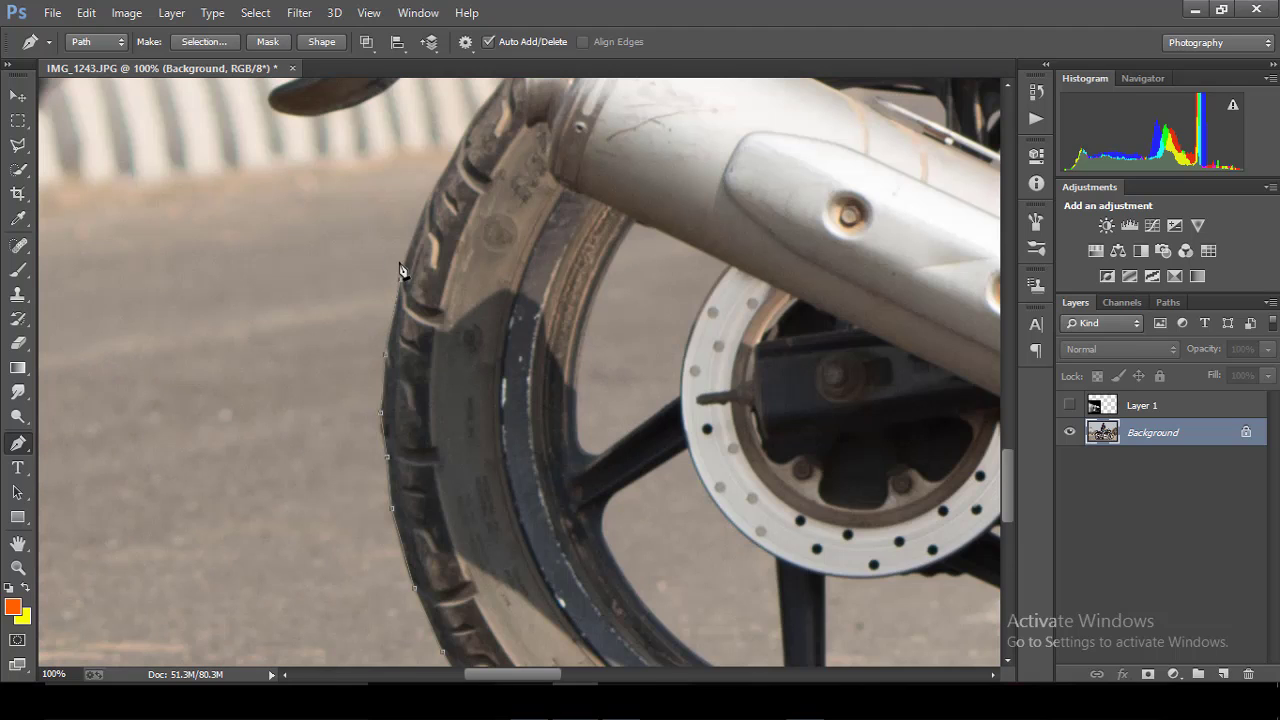
pyautogui.click(431, 189)
pyautogui.click(463, 133)
pyautogui.click(490, 92)
pyautogui.moveTo(1009, 487); pyautogui.dragTo(1014, 437)
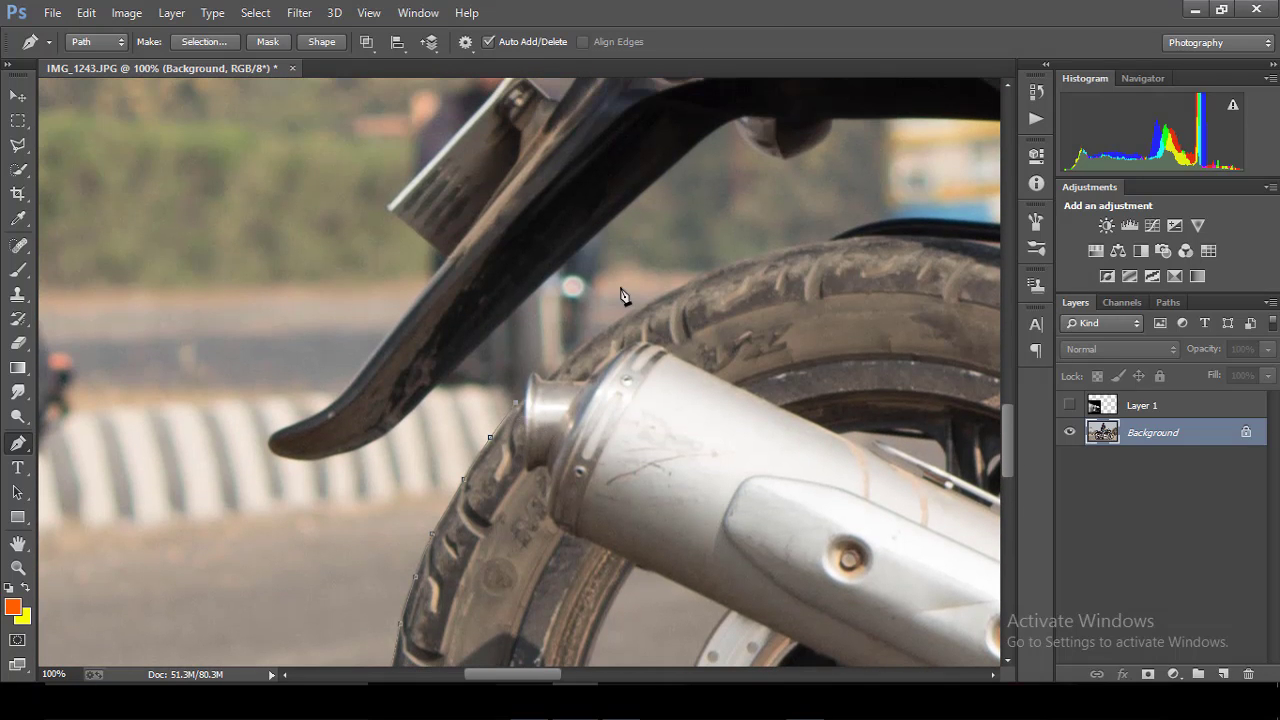
# At 400% zoom, trace around the muffler tip and onto the upper tyre edge.
pyautogui.hotkey('ctrl', '+')
pyautogui.hotkey('ctrl', '+')
pyautogui.click(544, 482)
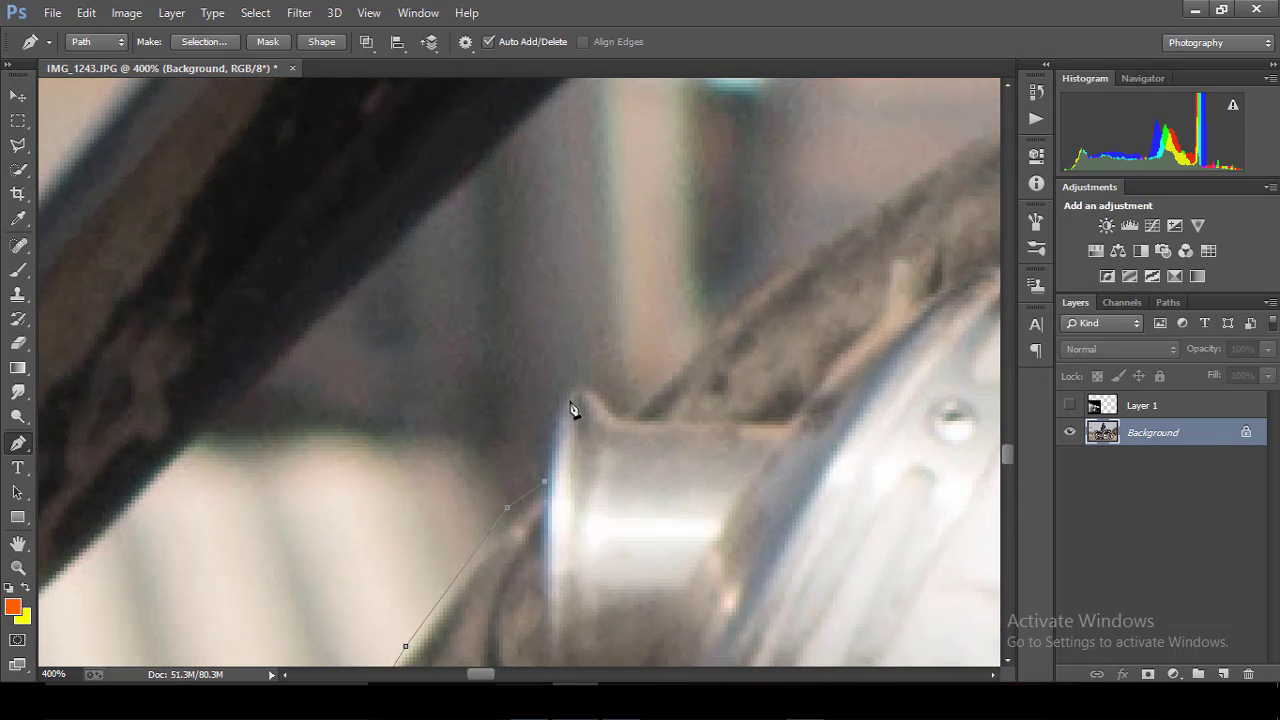
pyautogui.click(559, 403)
pyautogui.click(589, 384)
pyautogui.click(616, 417)
pyautogui.click(754, 282)
pyautogui.click(966, 147)
# Add path anchors along the top of the tyre toward the shock absorber.
pyautogui.hotkey('ctrl', '-')
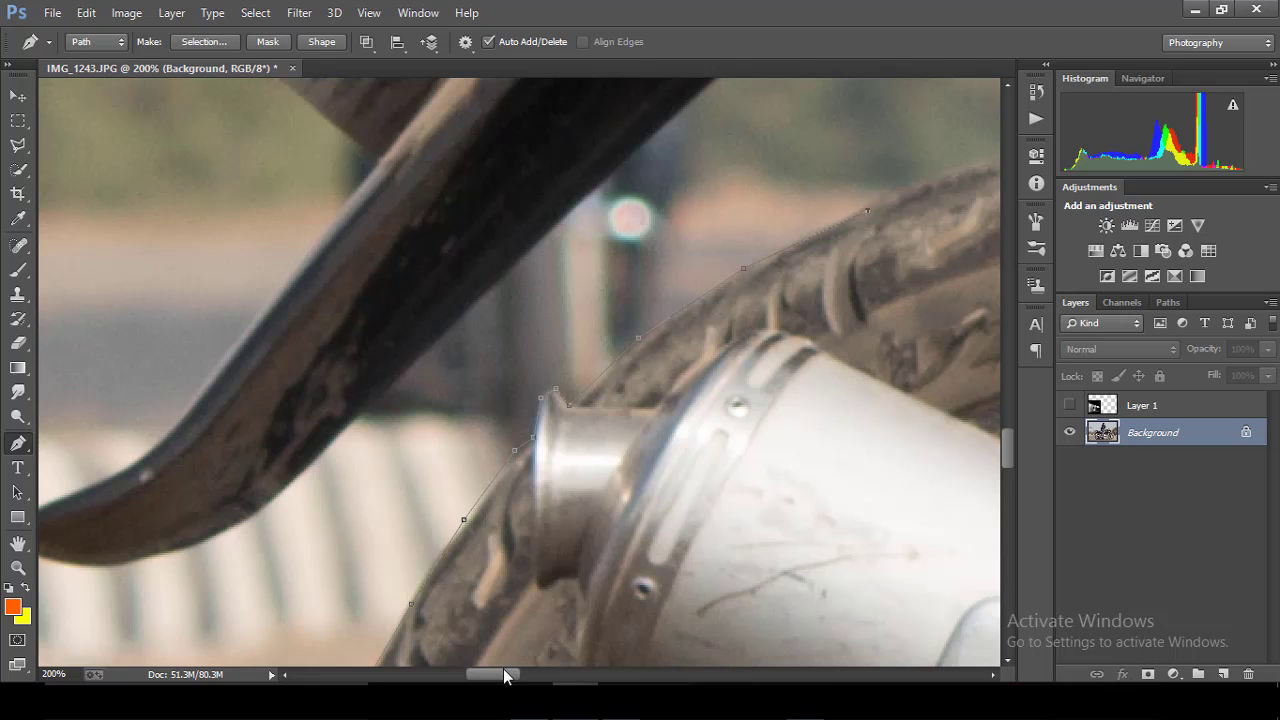
pyautogui.moveTo(508, 675); pyautogui.dragTo(534, 675)
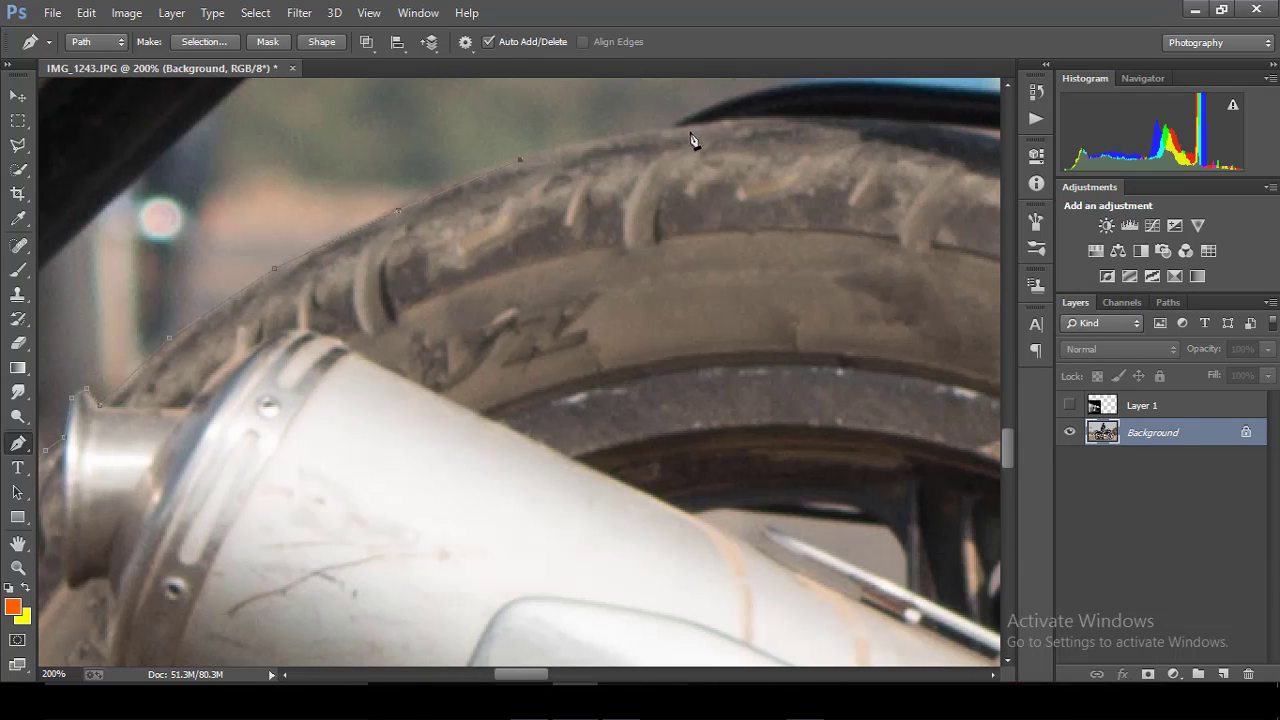
pyautogui.hotkey('ctrl', '-')
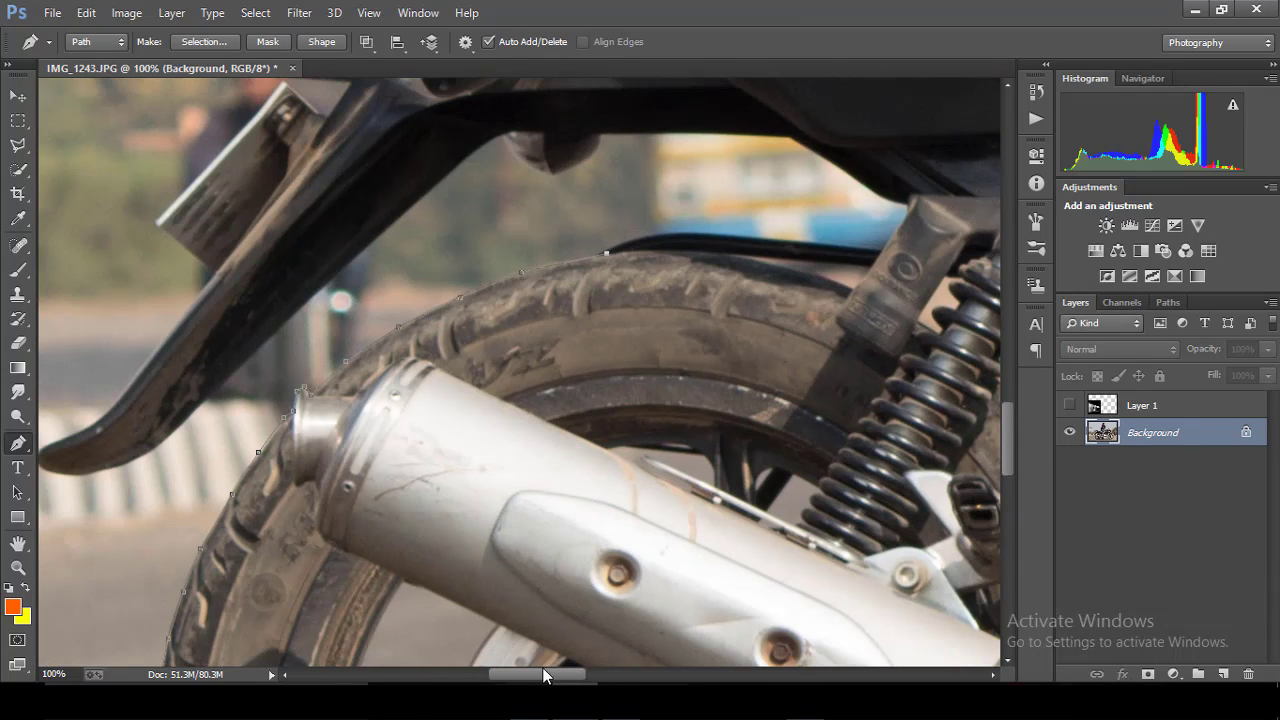
pyautogui.moveTo(543, 675); pyautogui.dragTo(570, 675)
pyautogui.hotkey('ctrl', '+')
pyautogui.hotkey('ctrl', '+')
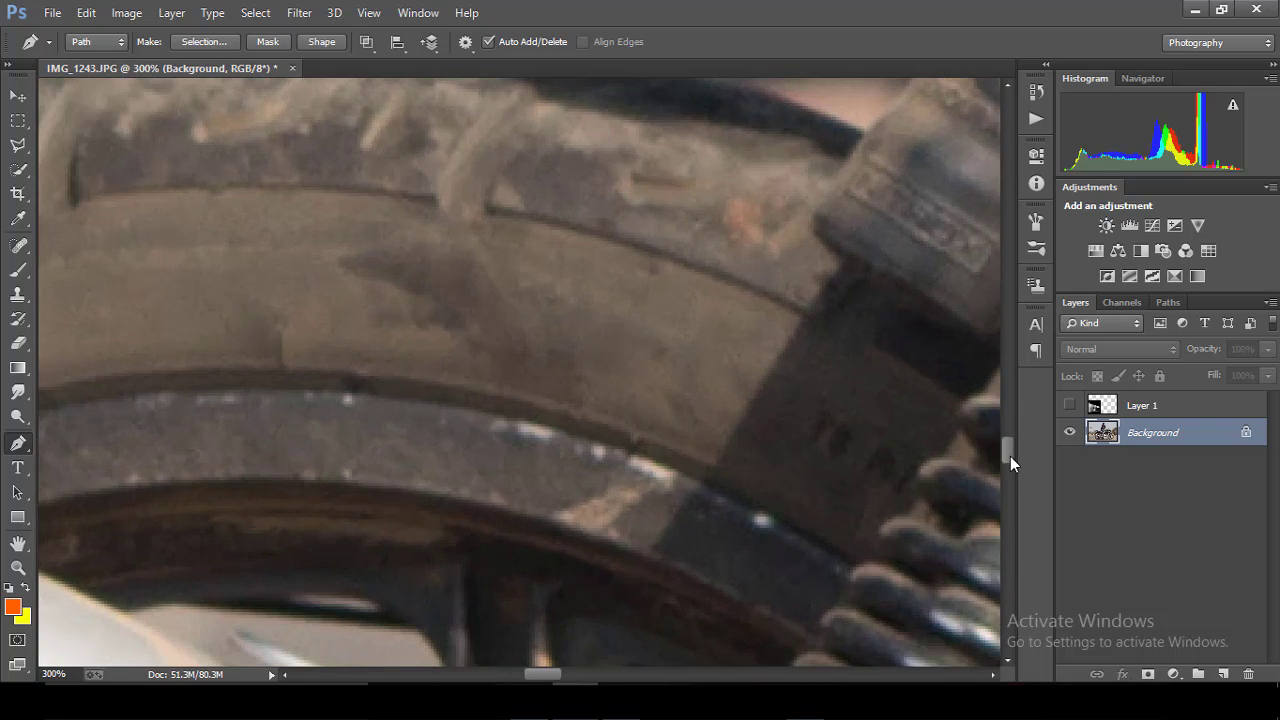
pyautogui.moveTo(1010, 456); pyautogui.dragTo(1009, 434)
pyautogui.click(445, 428)
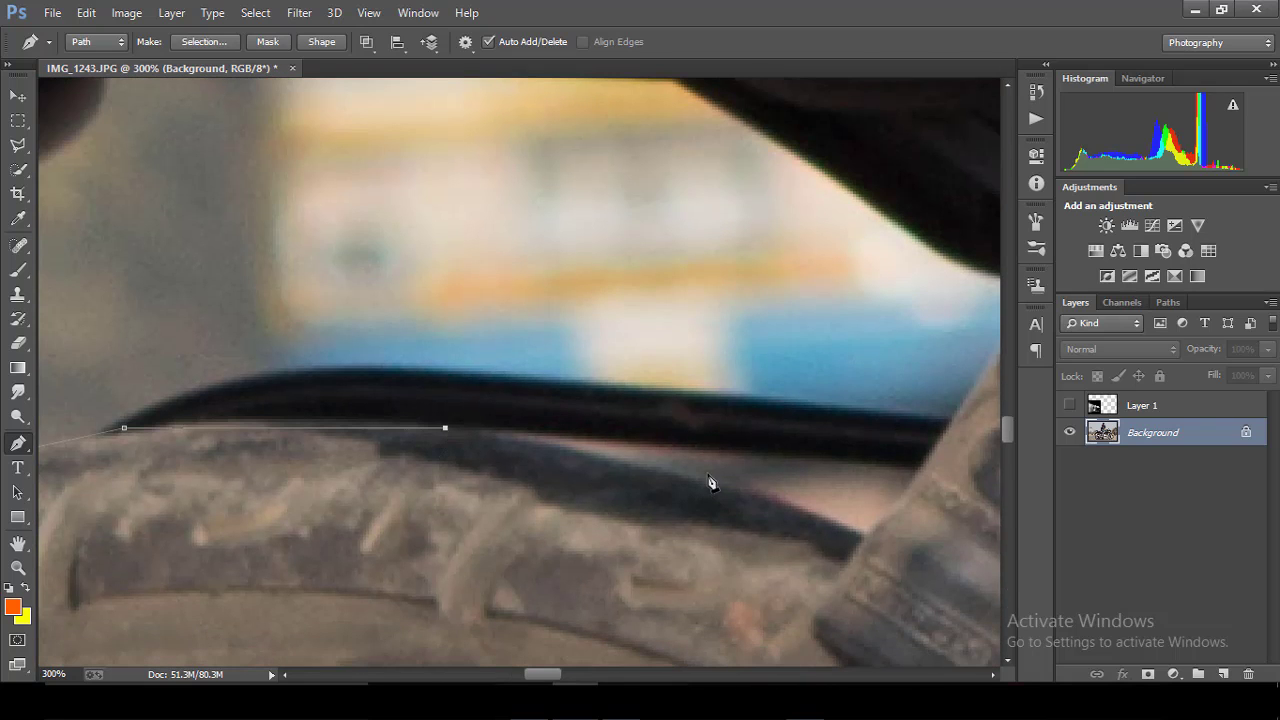
pyautogui.click(707, 473)
# Trace where the tyre meets the shock absorber, down to its lower edge.
pyautogui.hotkey('ctrl', '-')
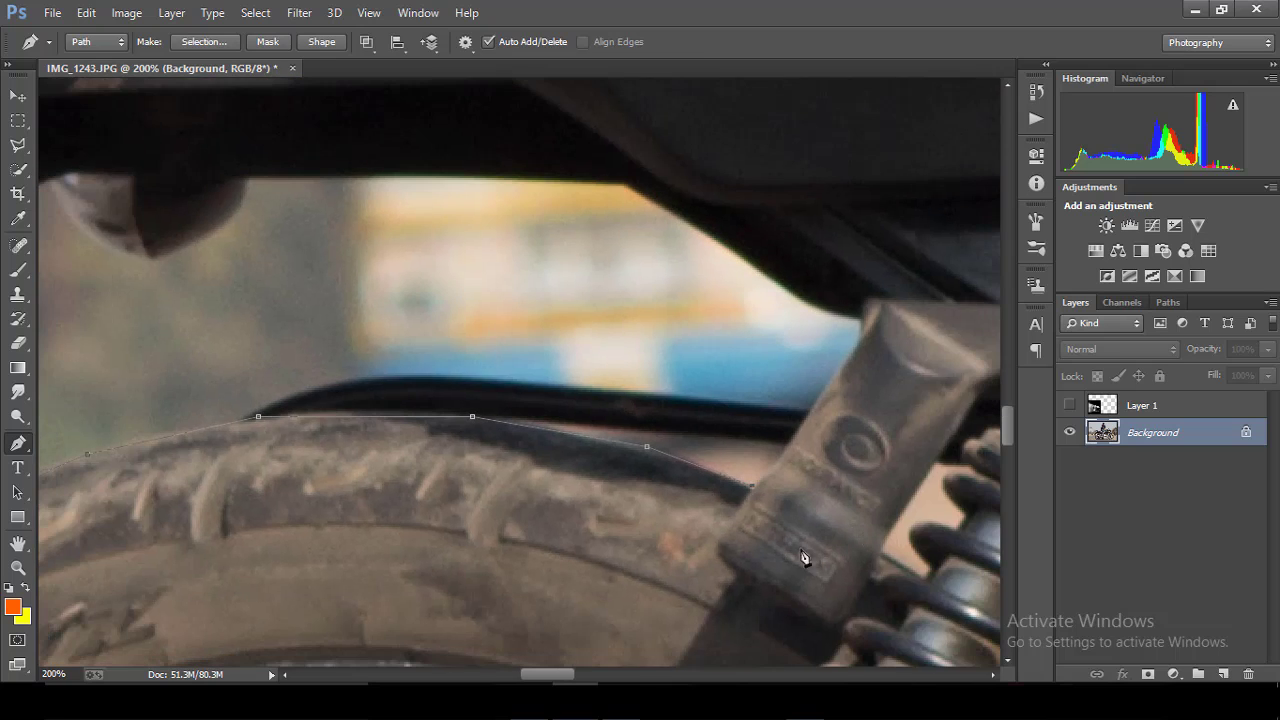
pyautogui.click(716, 547)
pyautogui.click(765, 591)
pyautogui.hotkey('ctrl', '+')
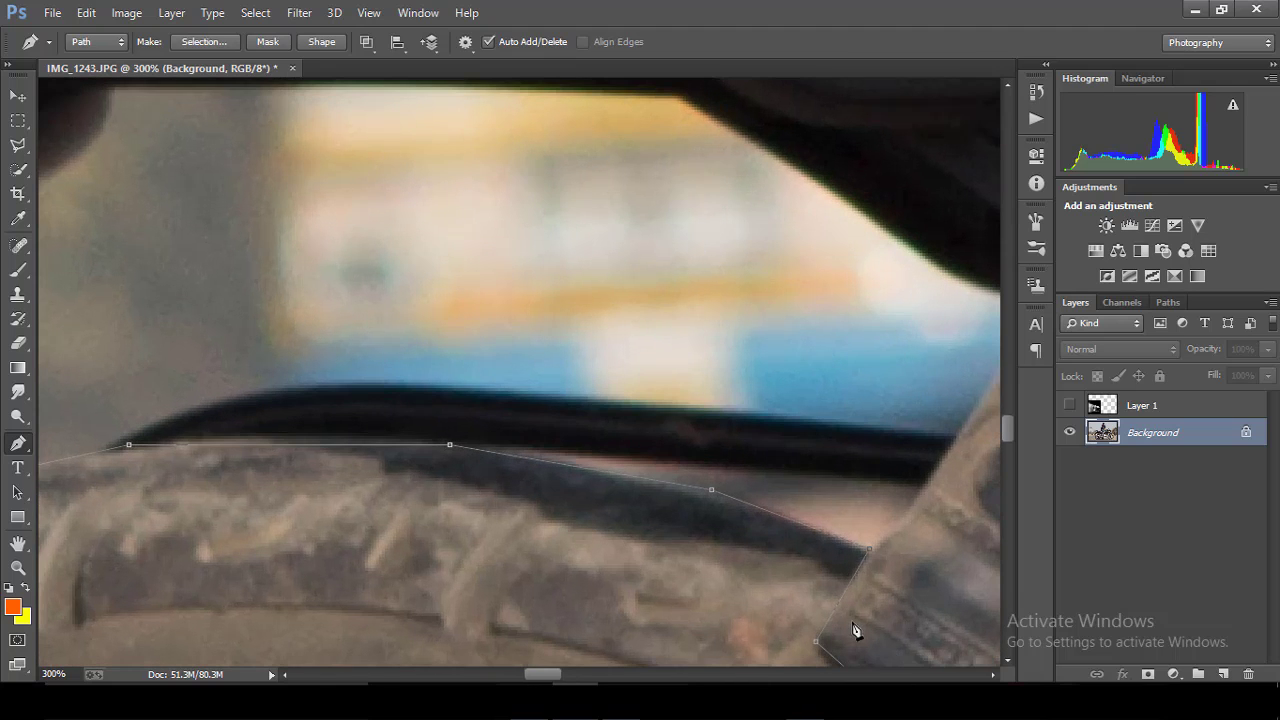
pyautogui.moveTo(547, 668); pyautogui.dragTo(566, 668)
pyautogui.moveTo(1010, 424); pyautogui.dragTo(1008, 450)
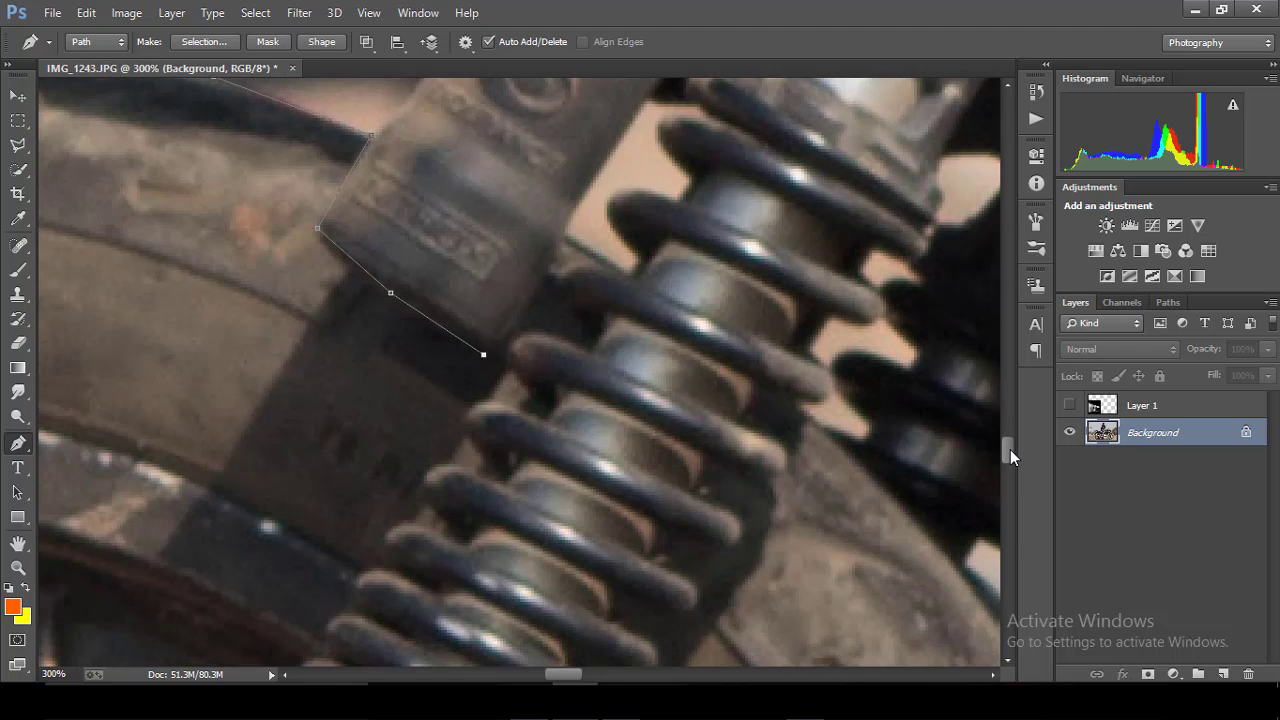
pyautogui.click(503, 335)
# Outline the edges of the shock absorber's spring coils.
pyautogui.click(545, 281)
pyautogui.click(559, 247)
pyautogui.click(568, 237)
pyautogui.click(624, 272)
pyautogui.click(568, 270)
pyautogui.click(577, 307)
pyautogui.click(596, 335)
pyautogui.click(534, 332)
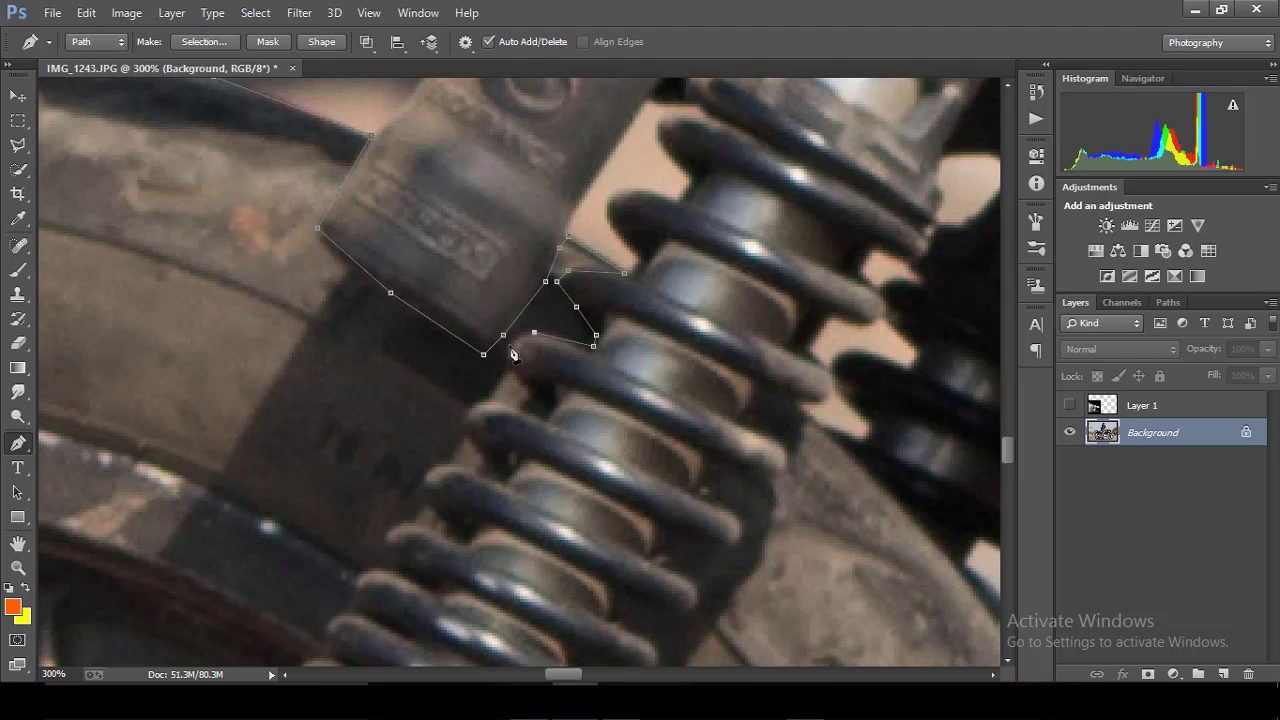
# Continue the path left and down along the spring.
pyautogui.click(531, 400)
pyautogui.click(500, 404)
pyautogui.click(472, 438)
pyautogui.click(500, 478)
pyautogui.click(426, 470)
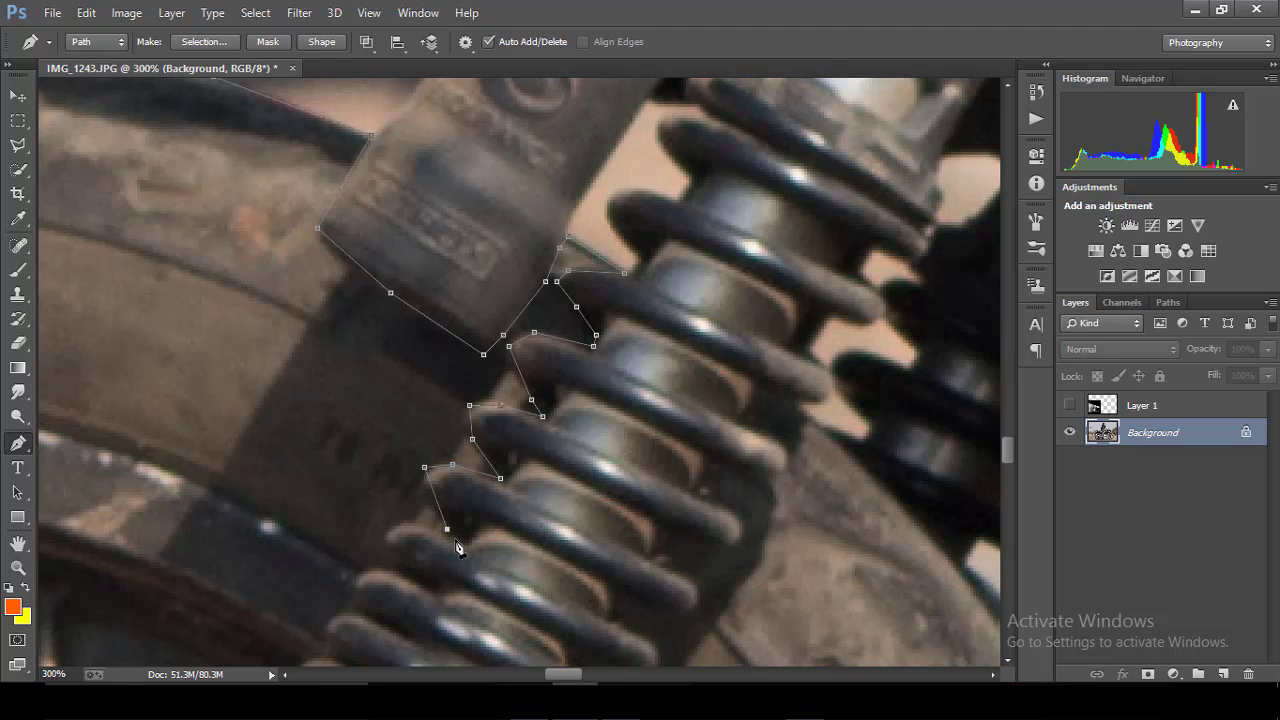
pyautogui.click(450, 530)
# At 200% zoom, extend the path down past the inner rim toward the frame bar.
pyautogui.hotkey('ctrl', '-')
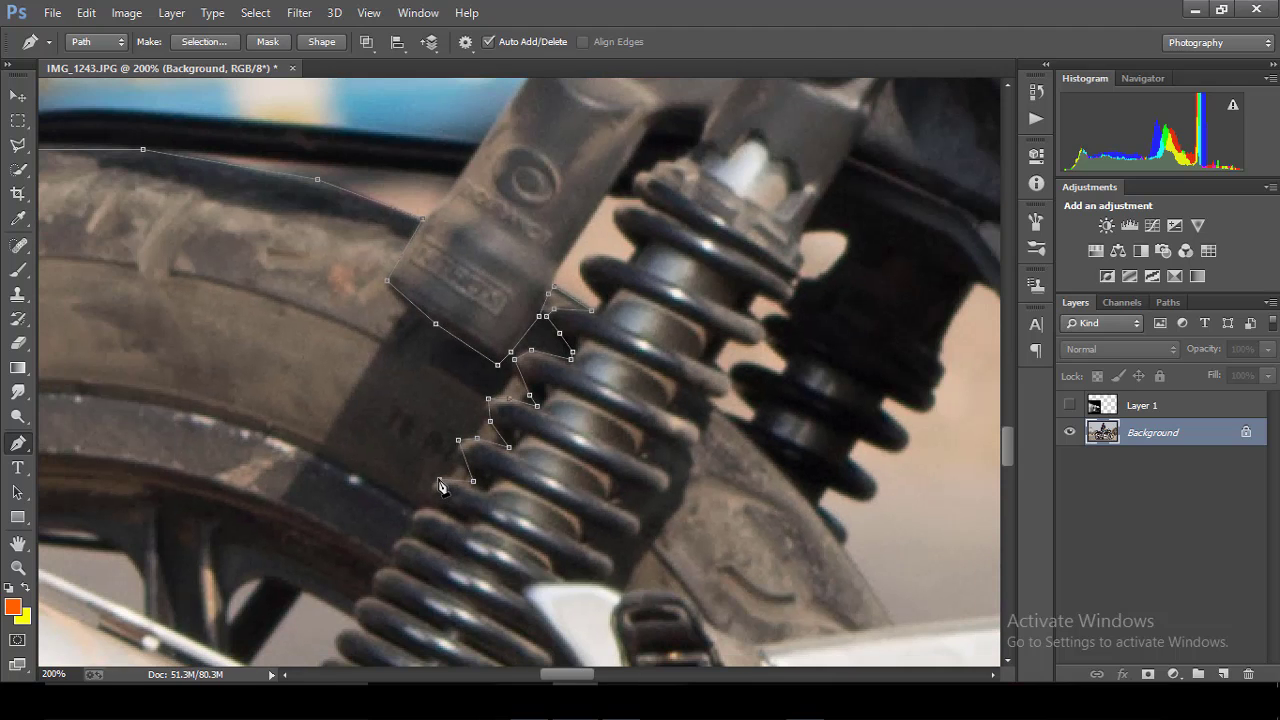
pyautogui.click(424, 499)
pyautogui.click(398, 539)
pyautogui.click(373, 581)
pyautogui.click(350, 614)
pyautogui.moveTo(1008, 407); pyautogui.dragTo(1008, 452)
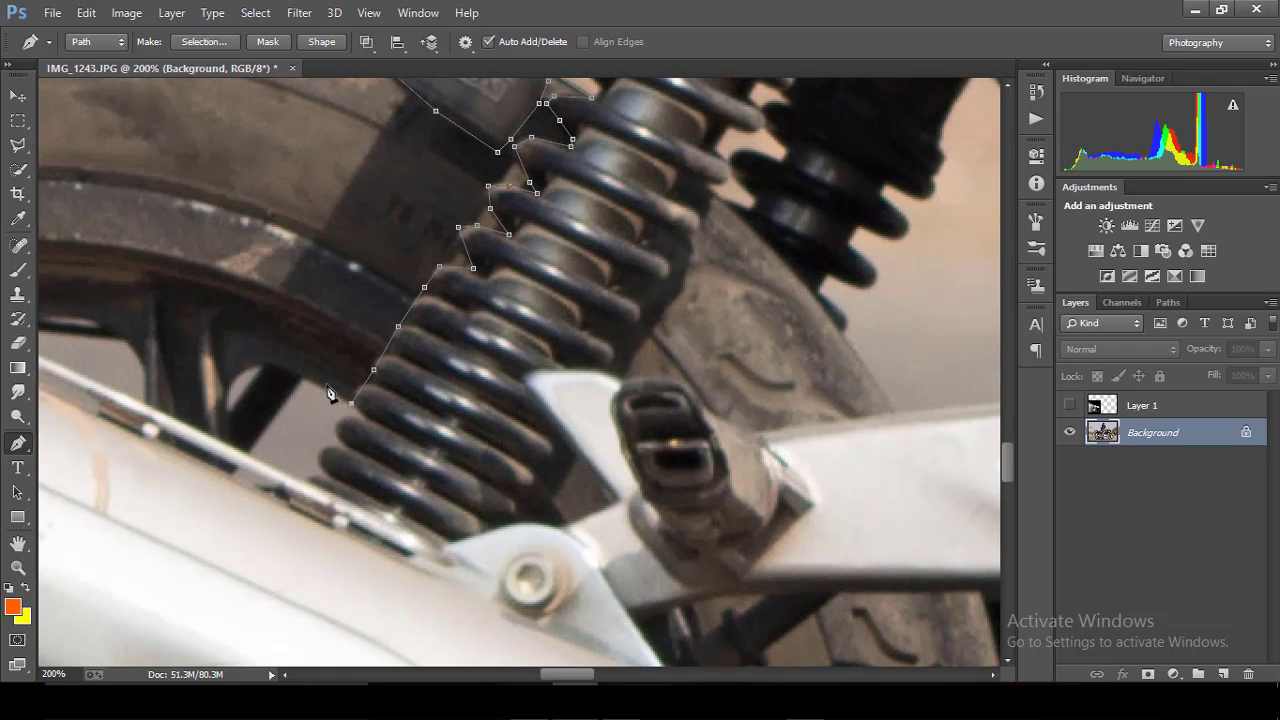
pyautogui.click(298, 377)
pyautogui.click(228, 390)
pyautogui.click(236, 444)
# Trace the path left along the muffler's top edge.
pyautogui.moveTo(571, 676); pyautogui.dragTo(527, 668)
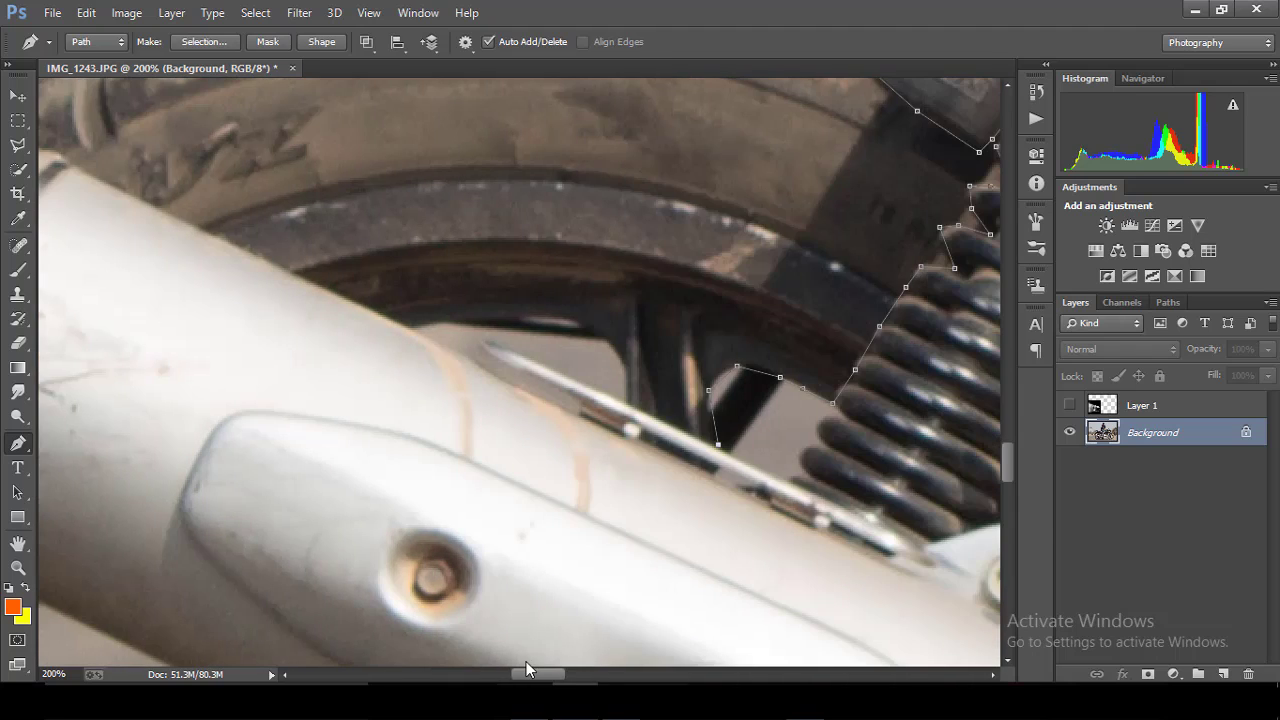
pyautogui.click(630, 406)
pyautogui.click(611, 344)
pyautogui.click(553, 318)
pyautogui.click(412, 329)
pyautogui.click(209, 234)
# Finish tracing the muffler's top edge to its tip and zoom out to the whole bike.
pyautogui.moveTo(560, 678); pyautogui.dragTo(530, 676)
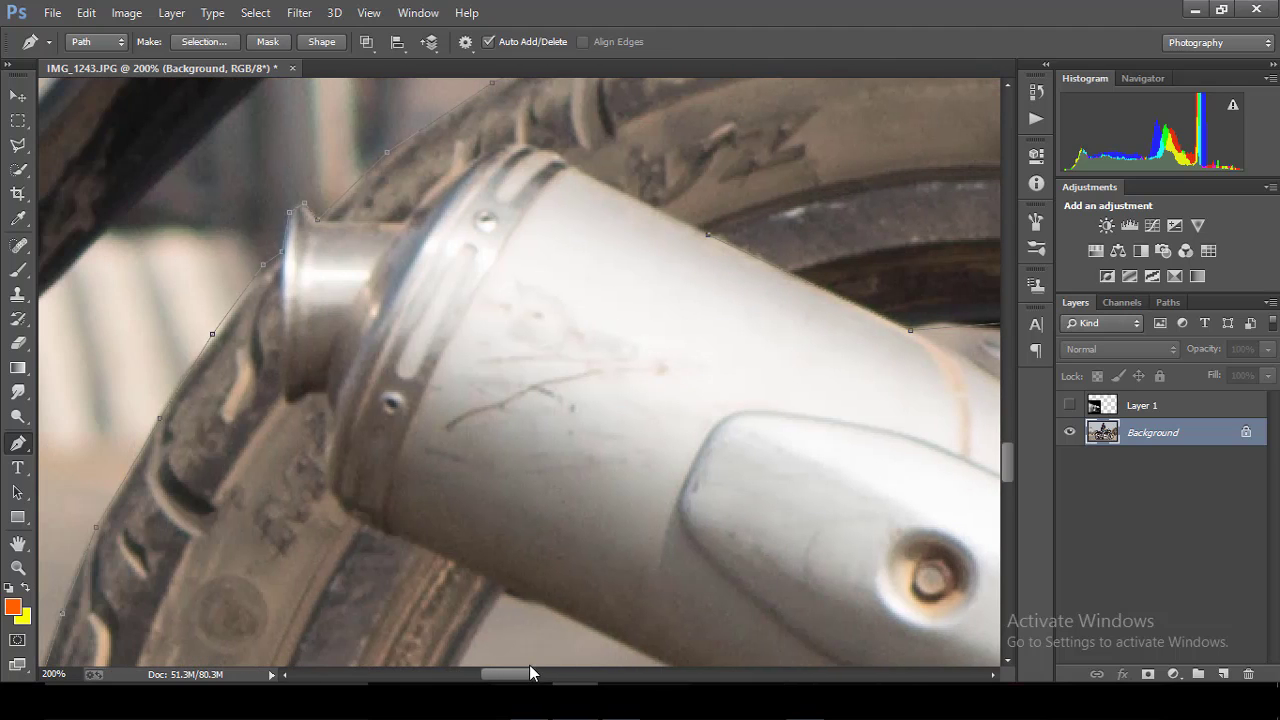
pyautogui.click(569, 162)
pyautogui.click(518, 145)
pyautogui.click(469, 162)
pyautogui.click(402, 219)
pyautogui.hotkey('ctrl', '-')
pyautogui.hotkey('ctrl', '-')
pyautogui.hotkey('ctrl', '-')
pyautogui.hotkey('ctrl', '-')
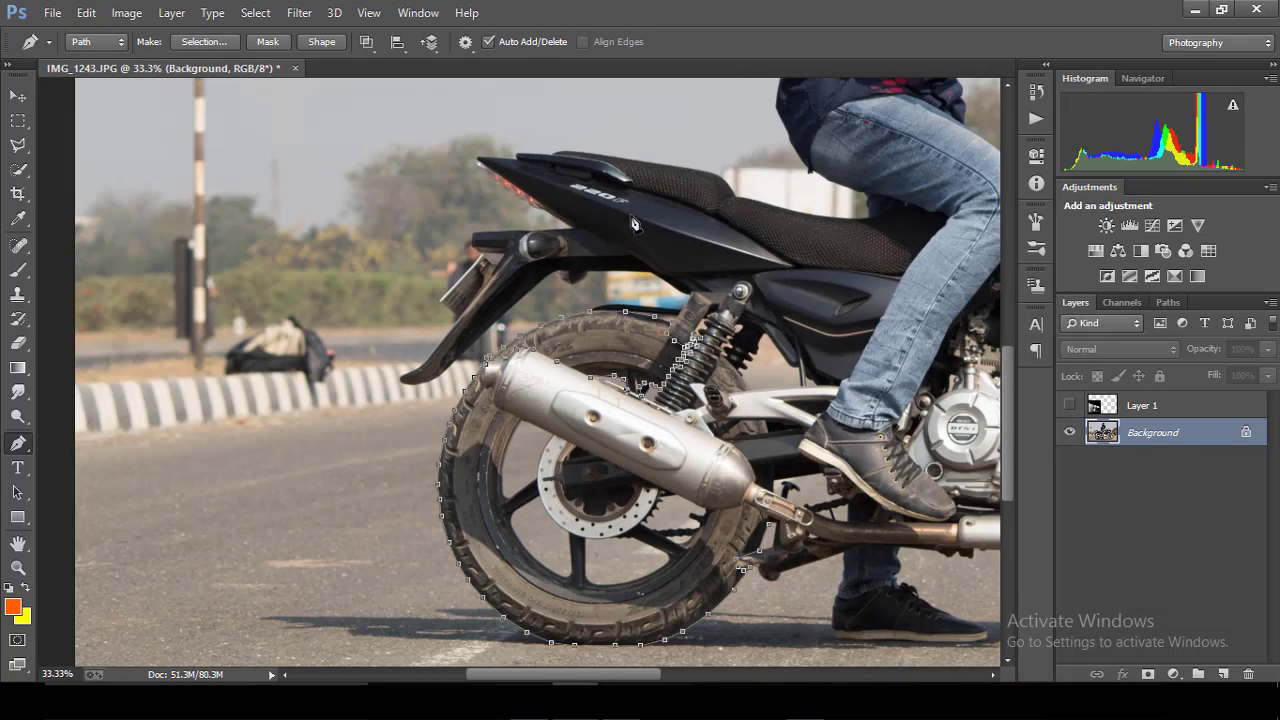
# Zoom in and trace pen anchors down the muffler tip's left and bottom edges.
pyautogui.hotkey('ctrl', '+')
pyautogui.hotkey('ctrl', '+')
pyautogui.hotkey('ctrl', '+')
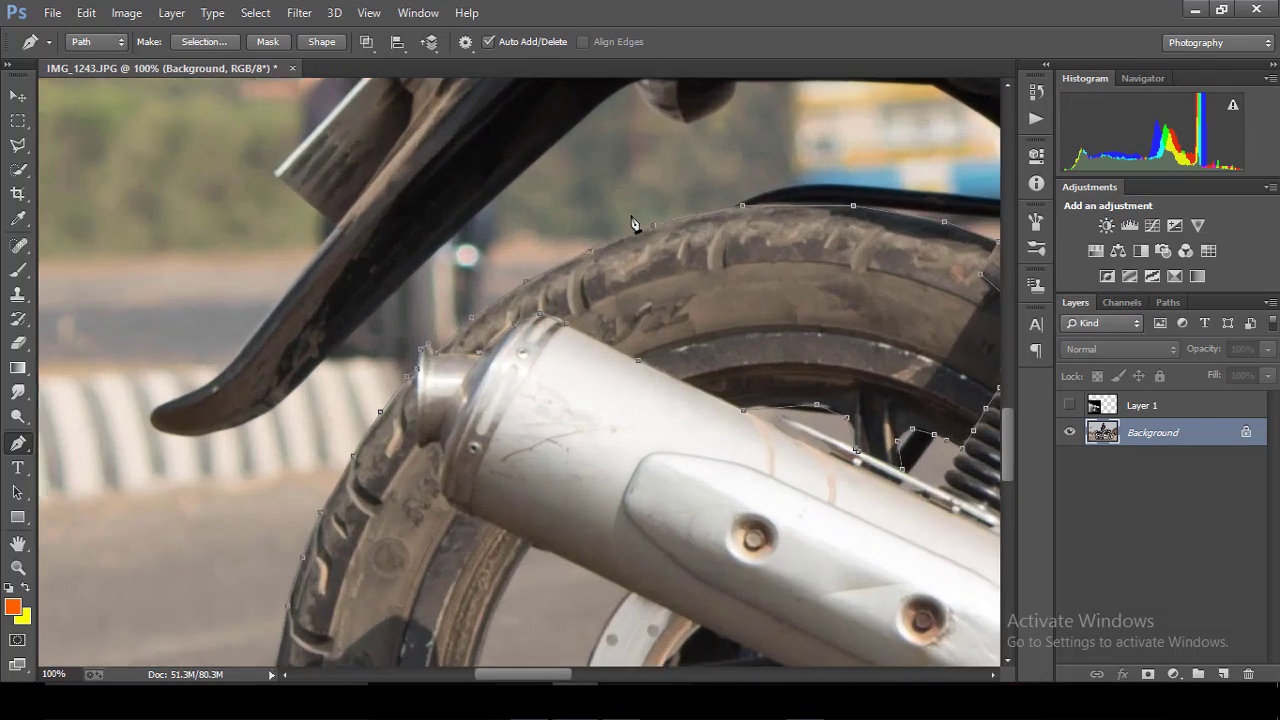
pyautogui.hotkey('ctrl', '+')
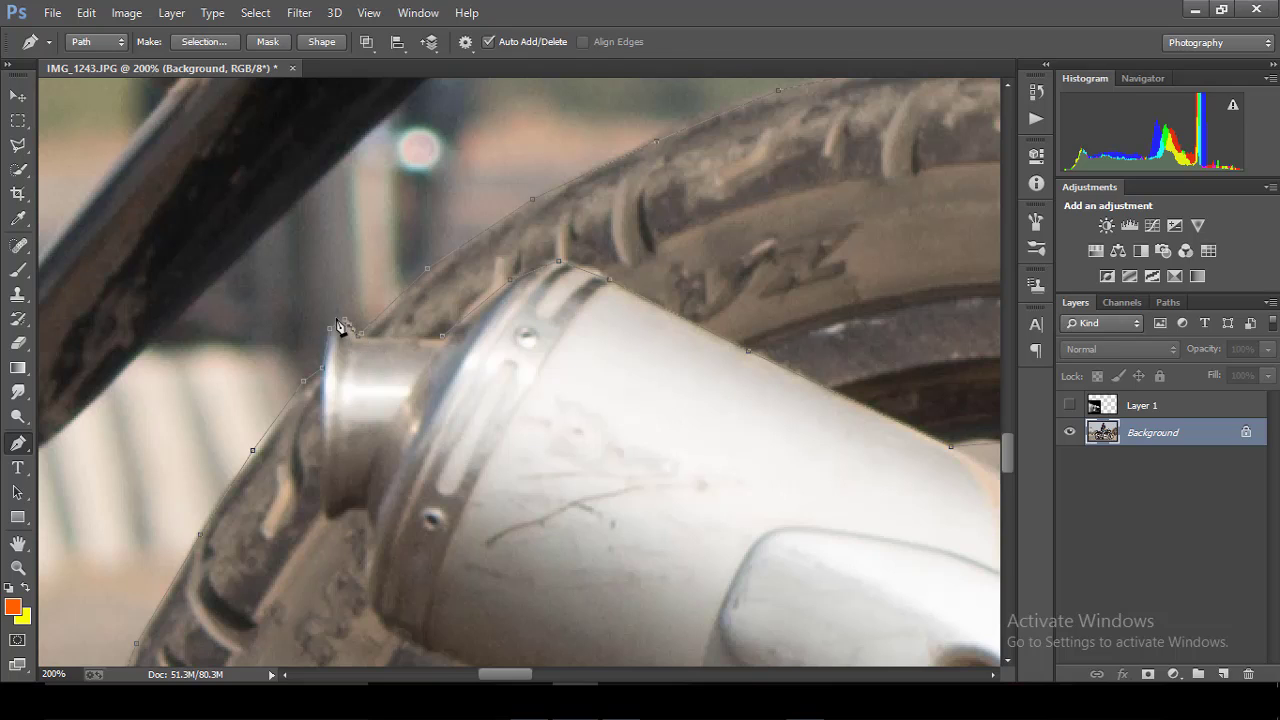
pyautogui.click(323, 427)
pyautogui.click(322, 512)
pyautogui.moveTo(346, 520); pyautogui.dragTo(365, 513)
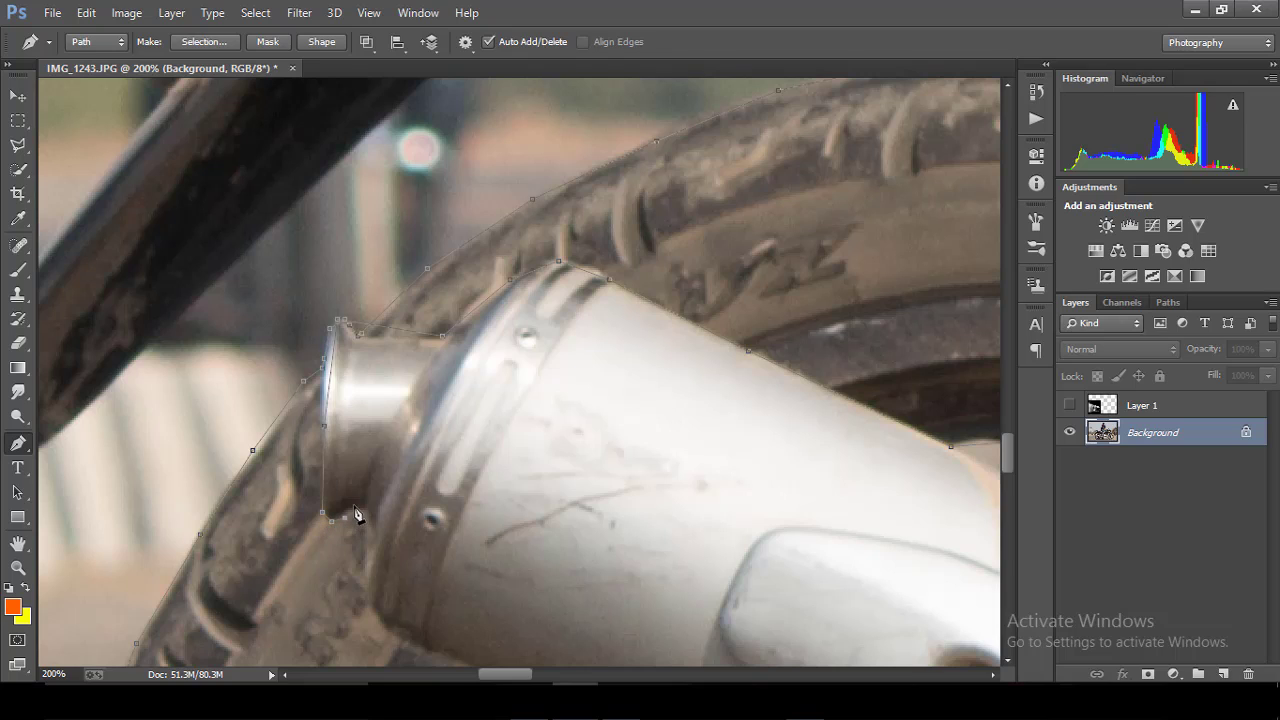
pyautogui.click(367, 586)
pyautogui.moveTo(1008, 446); pyautogui.dragTo(1009, 466)
# Extend the outline along the muffler underside and inner rim, undoing a mistaken anchor removal.
pyautogui.click(454, 395)
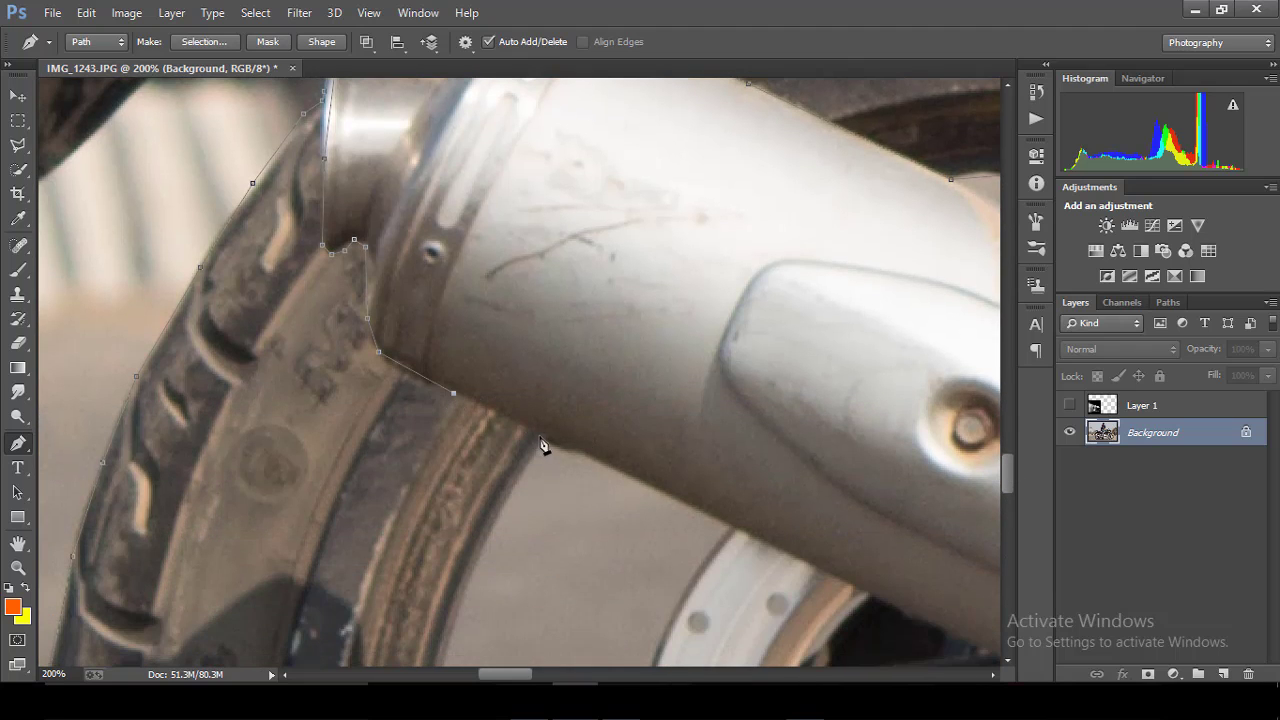
pyautogui.click(540, 437)
pyautogui.moveTo(1006, 470); pyautogui.dragTo(1004, 491)
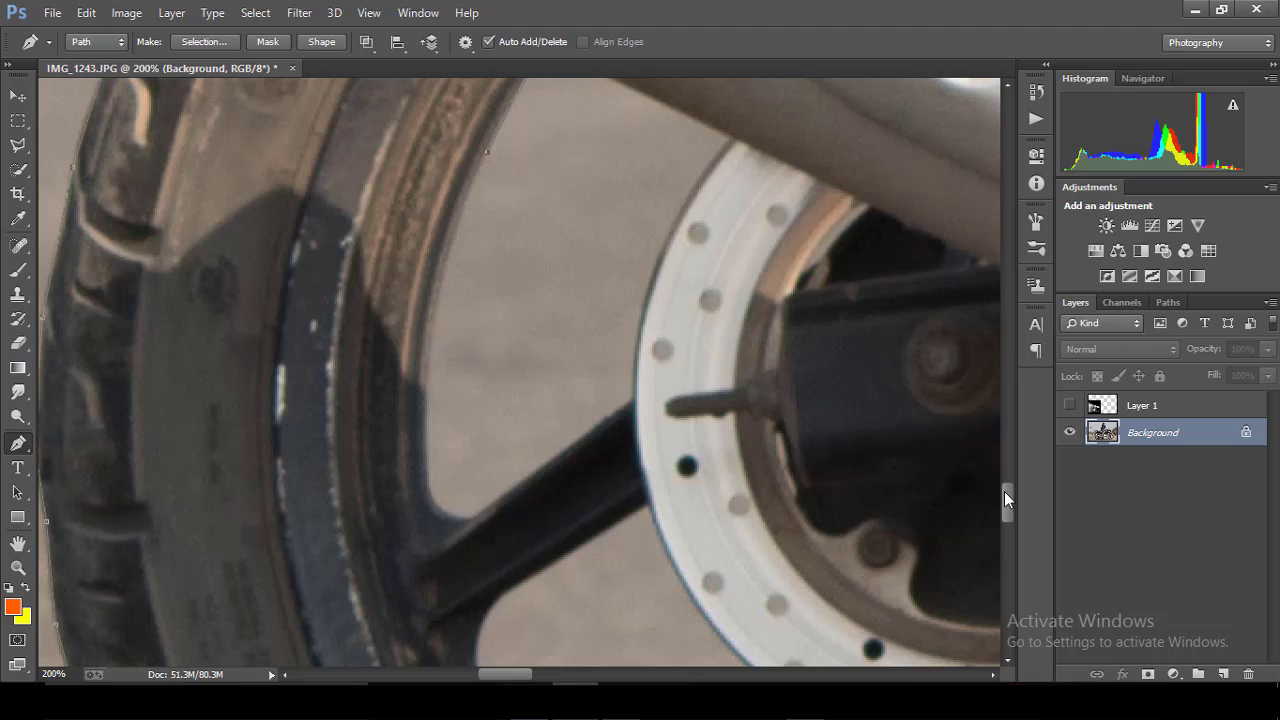
pyautogui.click(430, 493)
pyautogui.hotkey('ctrl', '-')
pyautogui.hotkey('ctrl', '-')
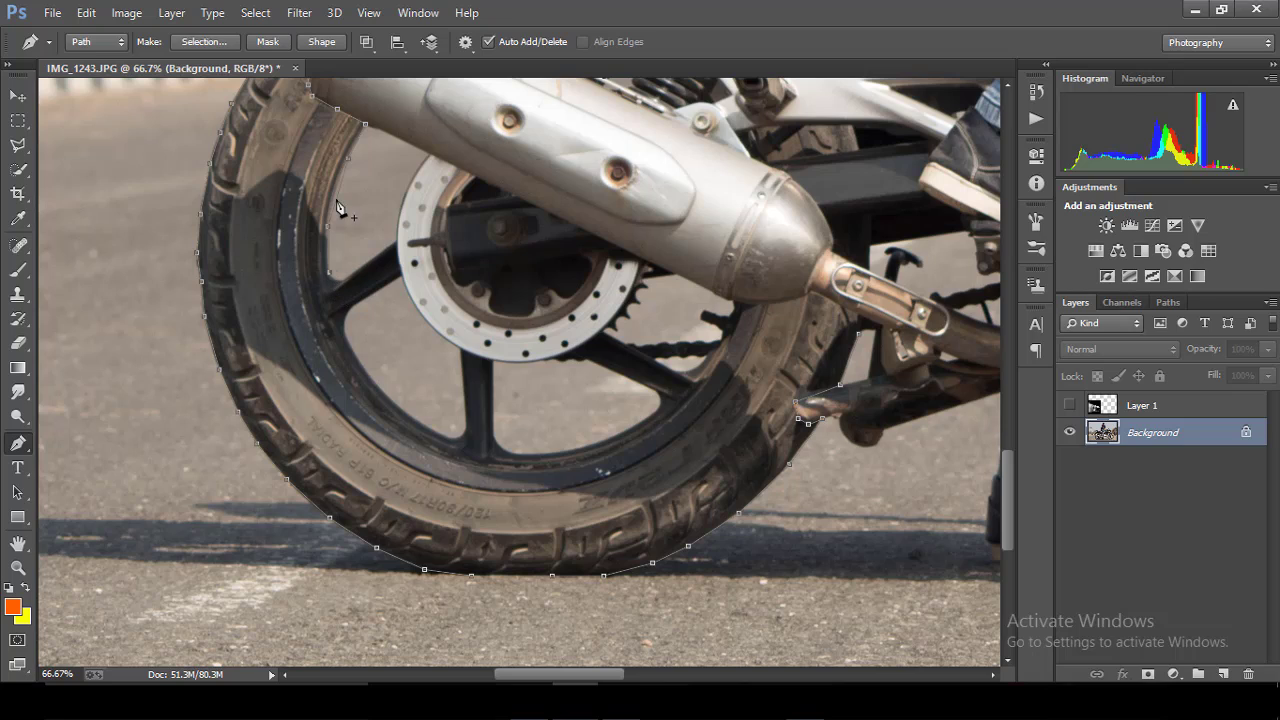
pyautogui.click(348, 158)
pyautogui.hotkey('ctrl', 'z')
# Add curved anchors following the exhaust edge, then zoom to 200% on the exhaust.
pyautogui.click(390, 116)
pyautogui.moveTo(444, 165); pyautogui.dragTo(451, 164)
pyautogui.moveTo(516, 203); pyautogui.dragTo(516, 200)
pyautogui.hotkey('ctrl', '+')
pyautogui.scroll(5, 1008, 516)
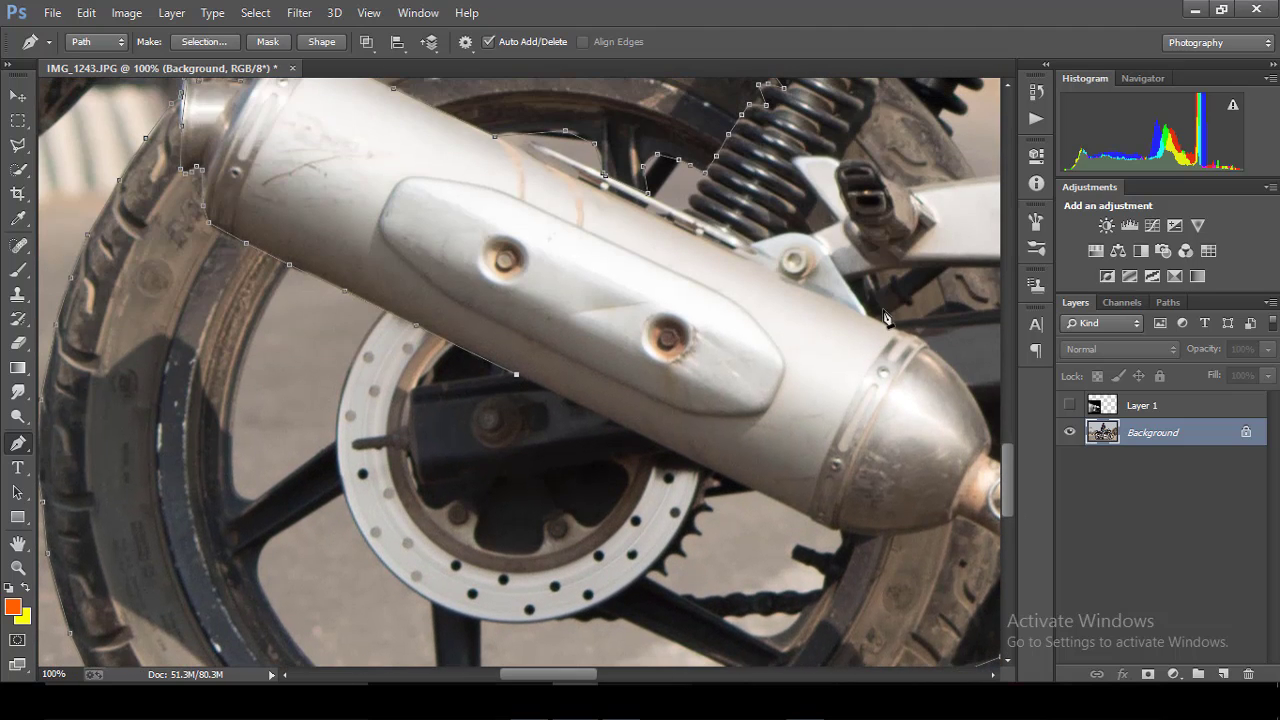
pyautogui.hotkey('ctrl', '+')
# Trace the wheel outline along the brake rotor edge and swingarm.
pyautogui.click(311, 411)
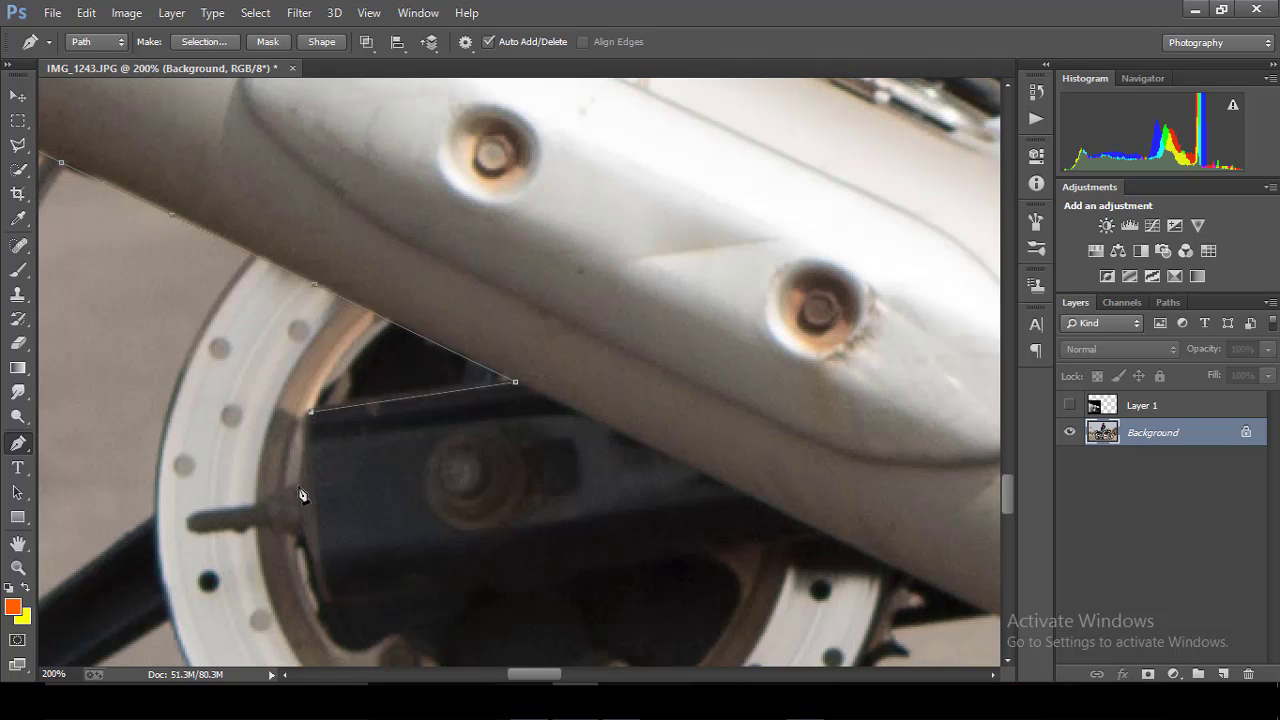
pyautogui.click(300, 487)
pyautogui.click(237, 508)
pyautogui.click(189, 517)
pyautogui.click(254, 530)
pyautogui.click(303, 543)
pyautogui.click(318, 616)
pyautogui.click(344, 653)
pyautogui.click(393, 638)
pyautogui.moveTo(1009, 488); pyautogui.dragTo(1009, 523)
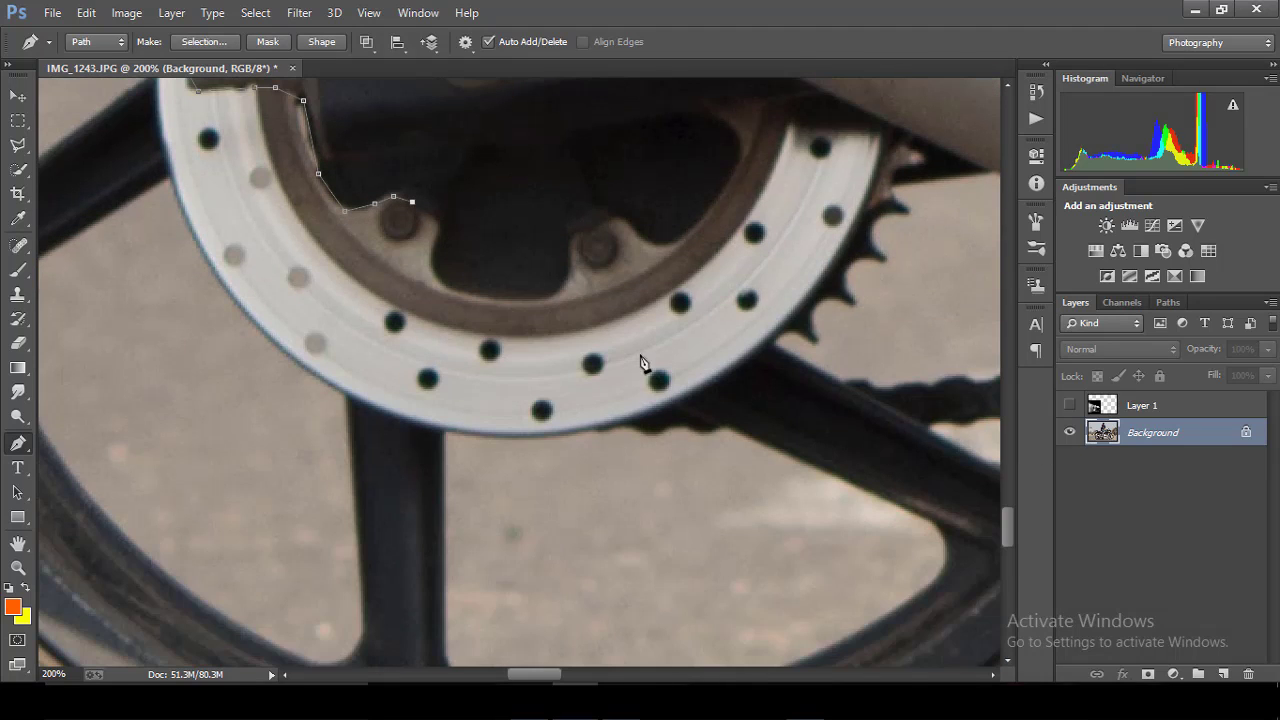
# Extend the outline across the upper wheel and rightward under the exhaust.
pyautogui.click(435, 207)
pyautogui.click(459, 172)
pyautogui.moveTo(1006, 520); pyautogui.dragTo(1006, 496)
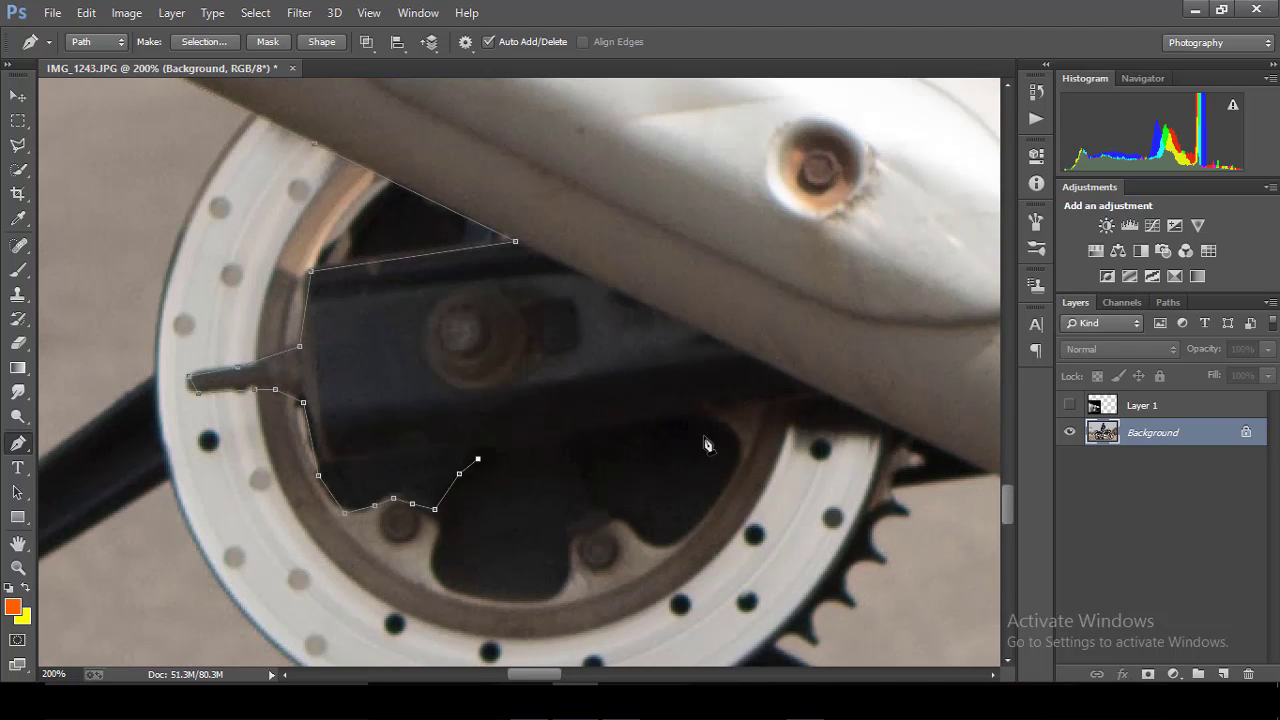
pyautogui.click(577, 436)
pyautogui.click(671, 417)
pyautogui.click(808, 397)
pyautogui.click(958, 458)
pyautogui.hotkey('ctrl', '-')
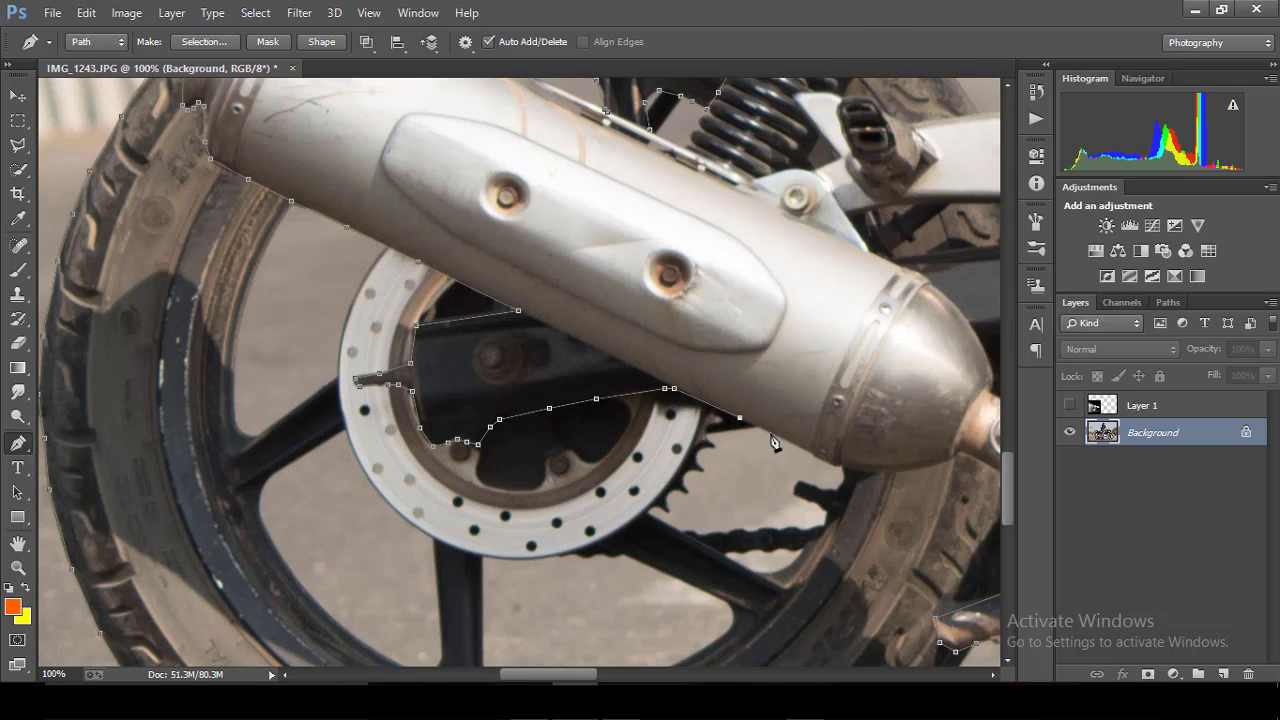
# Trace along the exhaust underside and tip, then close the path at its start anchor.
pyautogui.click(835, 465)
pyautogui.click(874, 472)
pyautogui.click(925, 467)
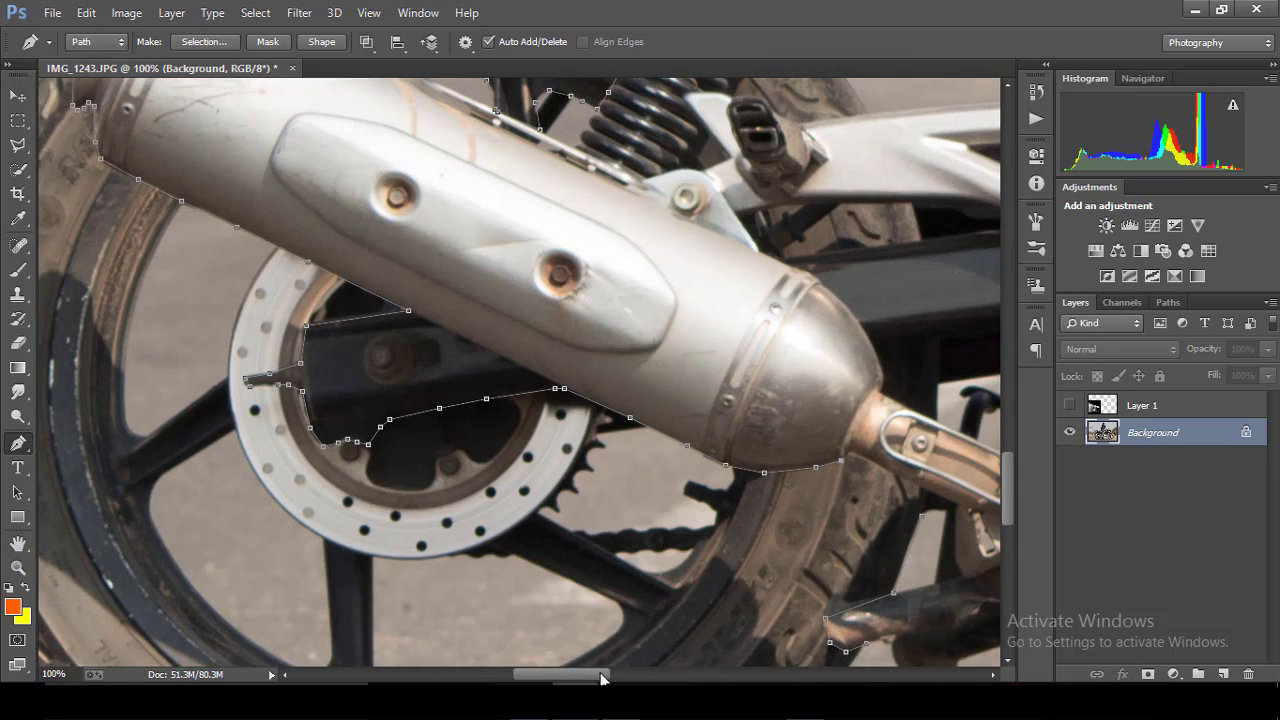
pyautogui.moveTo(588, 676); pyautogui.dragTo(620, 676)
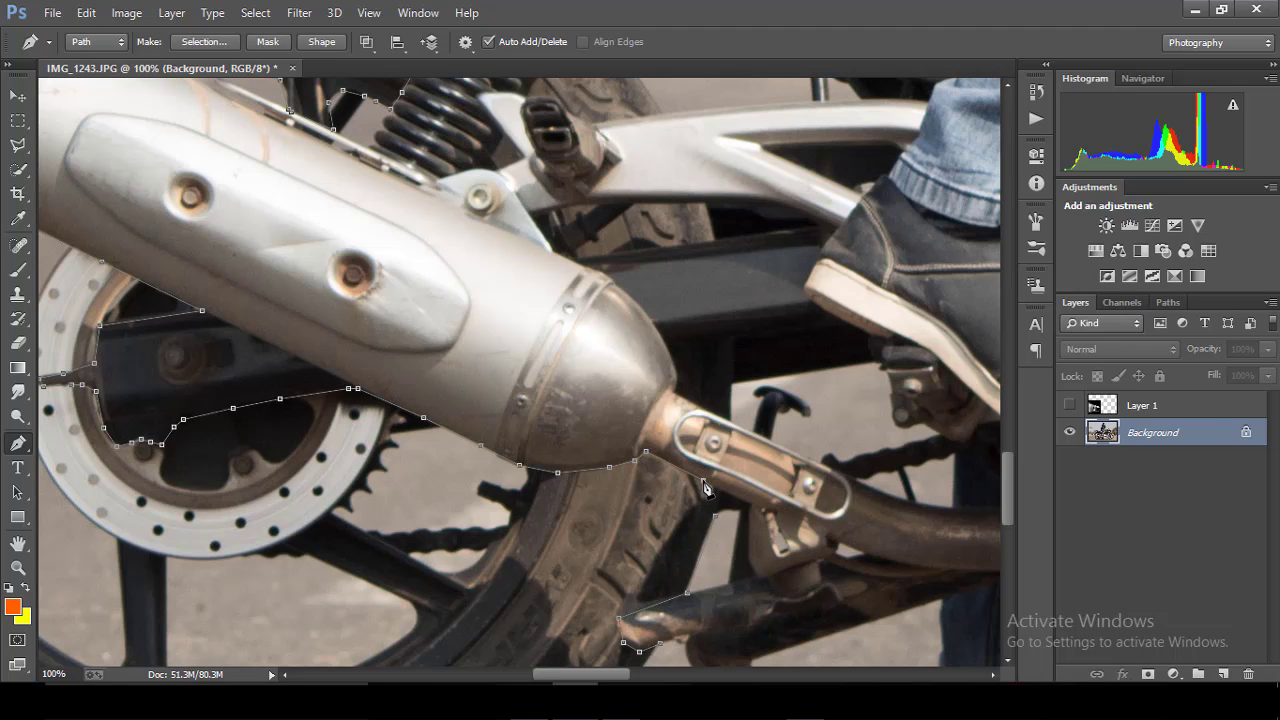
pyautogui.hotkey('ctrl', '-')
pyautogui.hotkey('ctrl', '+')
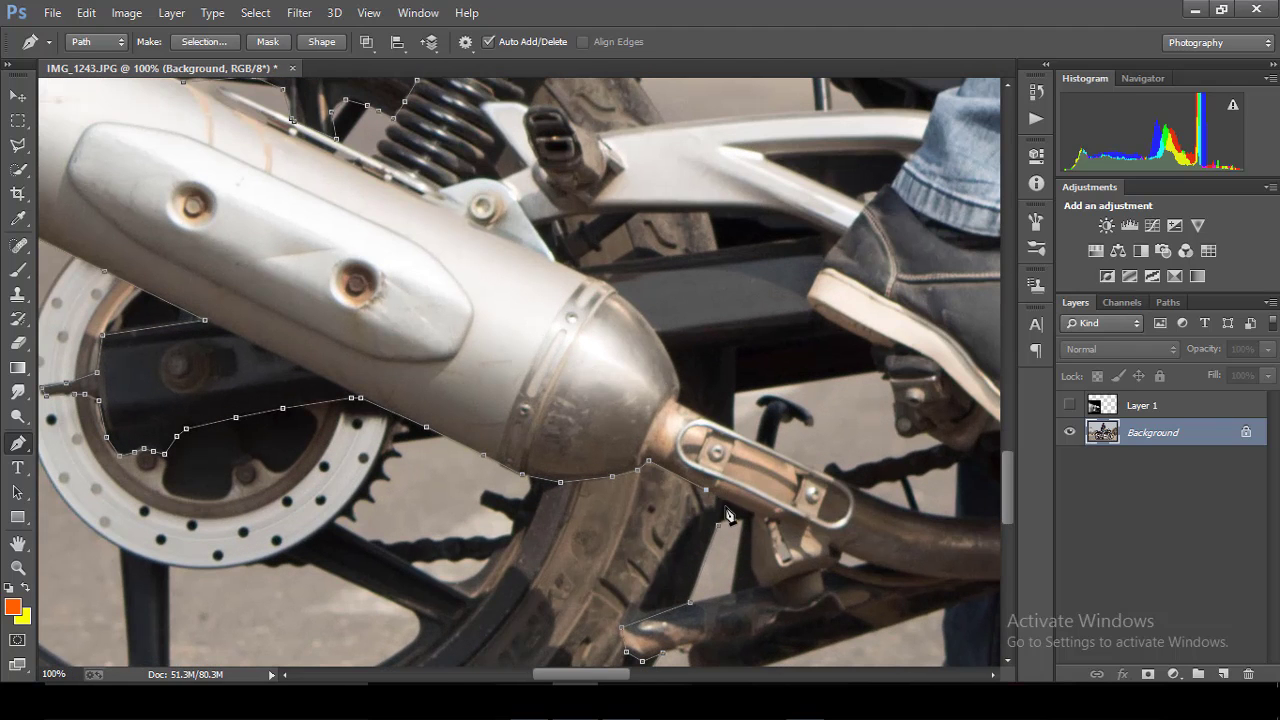
pyautogui.moveTo(722, 506); pyautogui.dragTo(720, 524)
pyautogui.moveTo(622, 627); pyautogui.dragTo(691, 605)
# Convert the closed wheel path into a new selection with 0-pixel feather.
pyautogui.rightClick(559, 537)
pyautogui.click(654, 163)
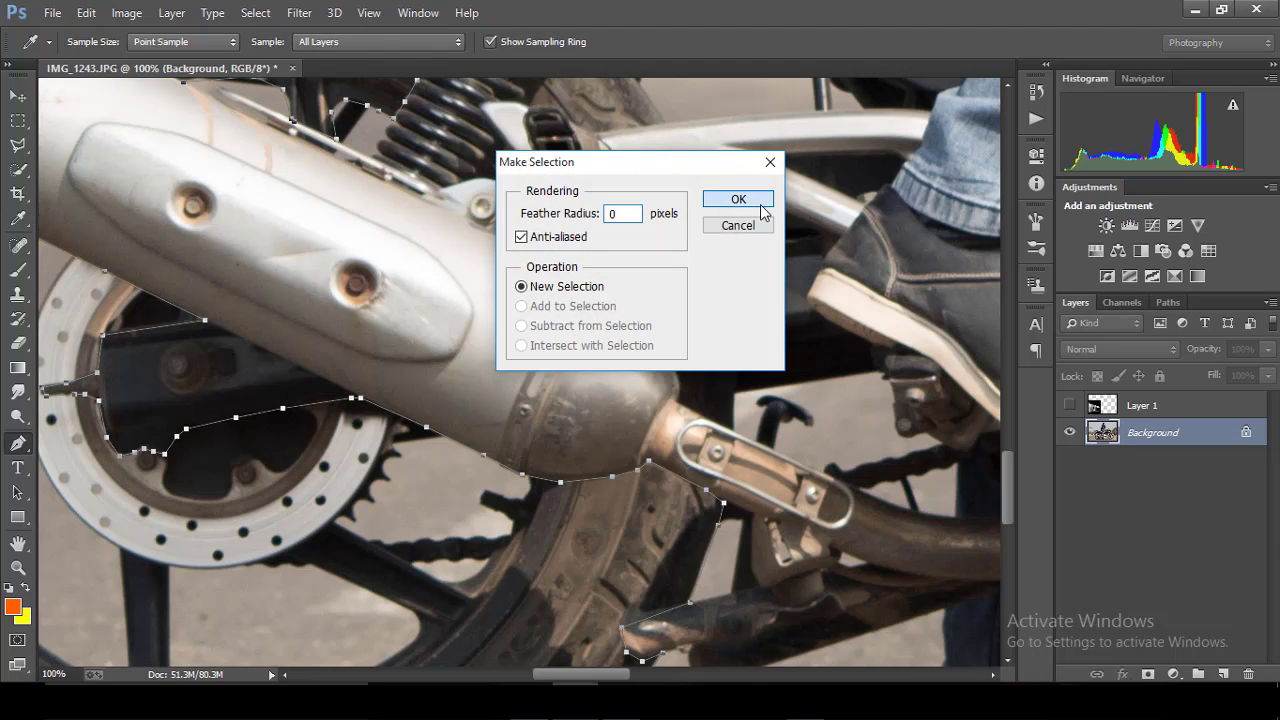
pyautogui.click(761, 205)
pyautogui.hotkey('ctrl', '-')
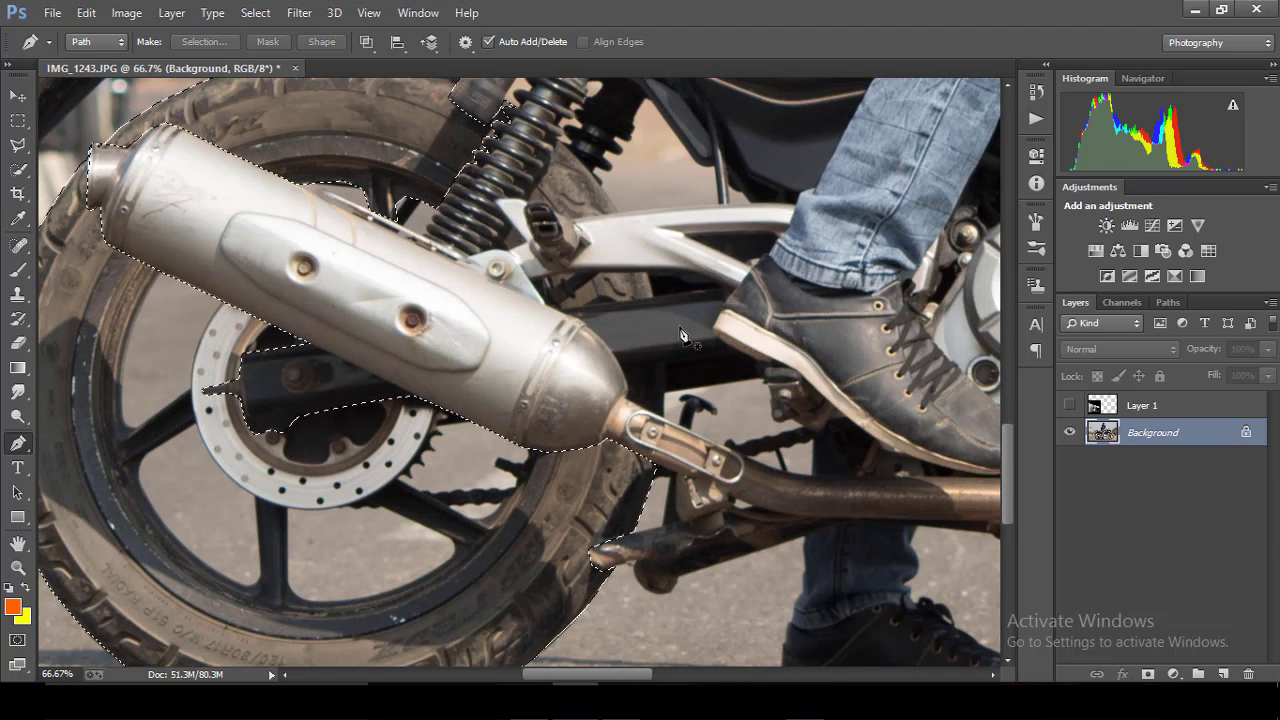
pyautogui.hotkey('ctrl', '-')
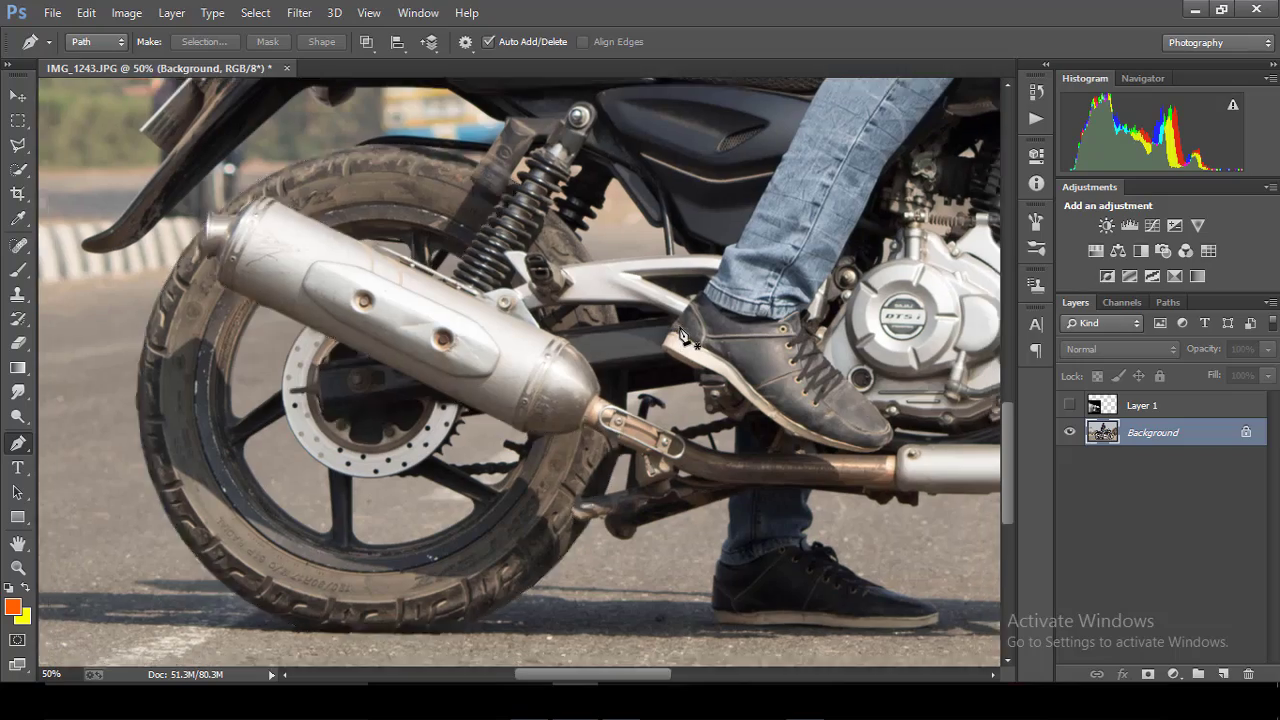
pyautogui.hotkey('ctrl', '-')
pyautogui.hotkey('ctrl', '-')
# Apply a Spin-method Radial Blur at Good quality to the selected rear wheel.
pyautogui.click(299, 12)
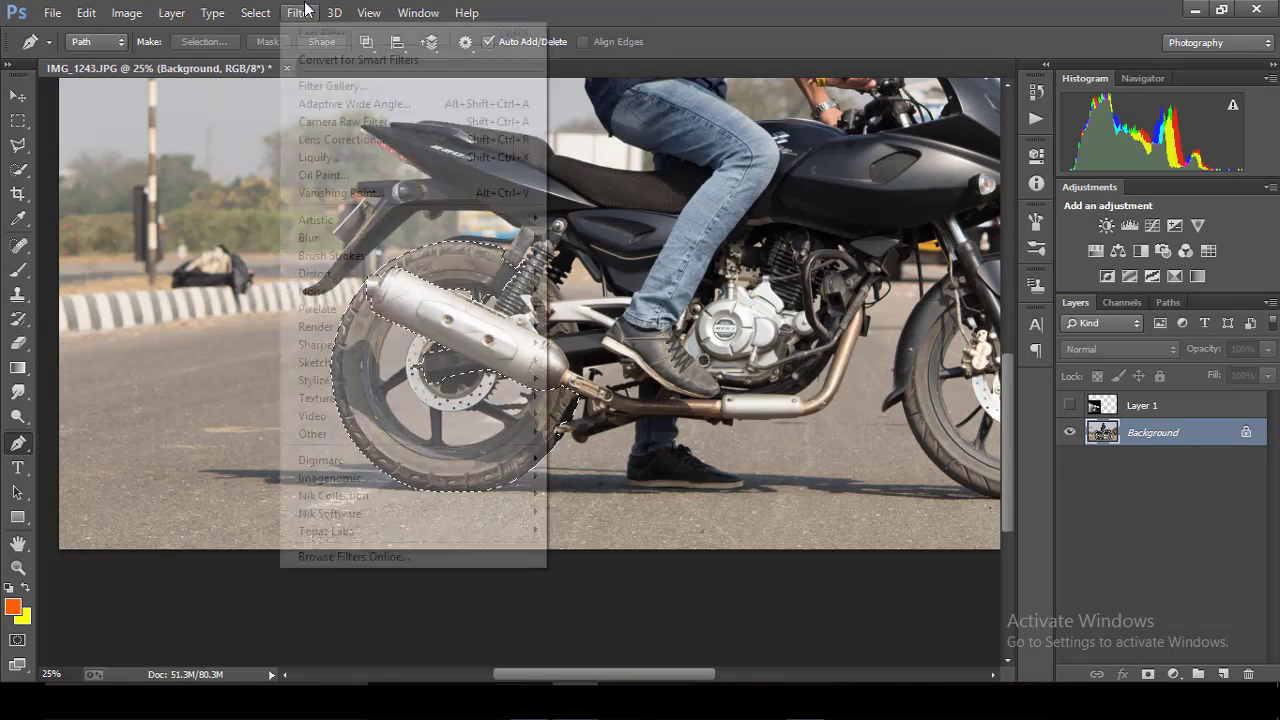
pyautogui.moveTo(308, 237)
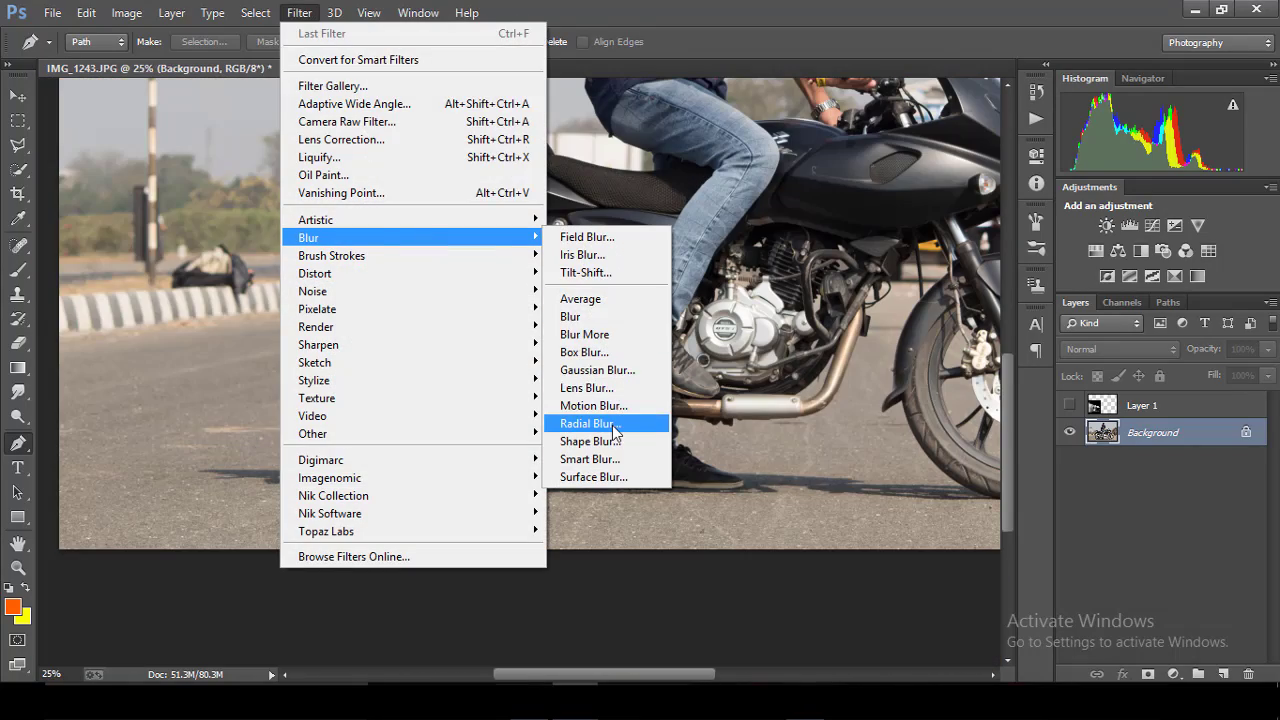
pyautogui.click(613, 425)
pyautogui.moveTo(616, 154); pyautogui.dragTo(746, 244)
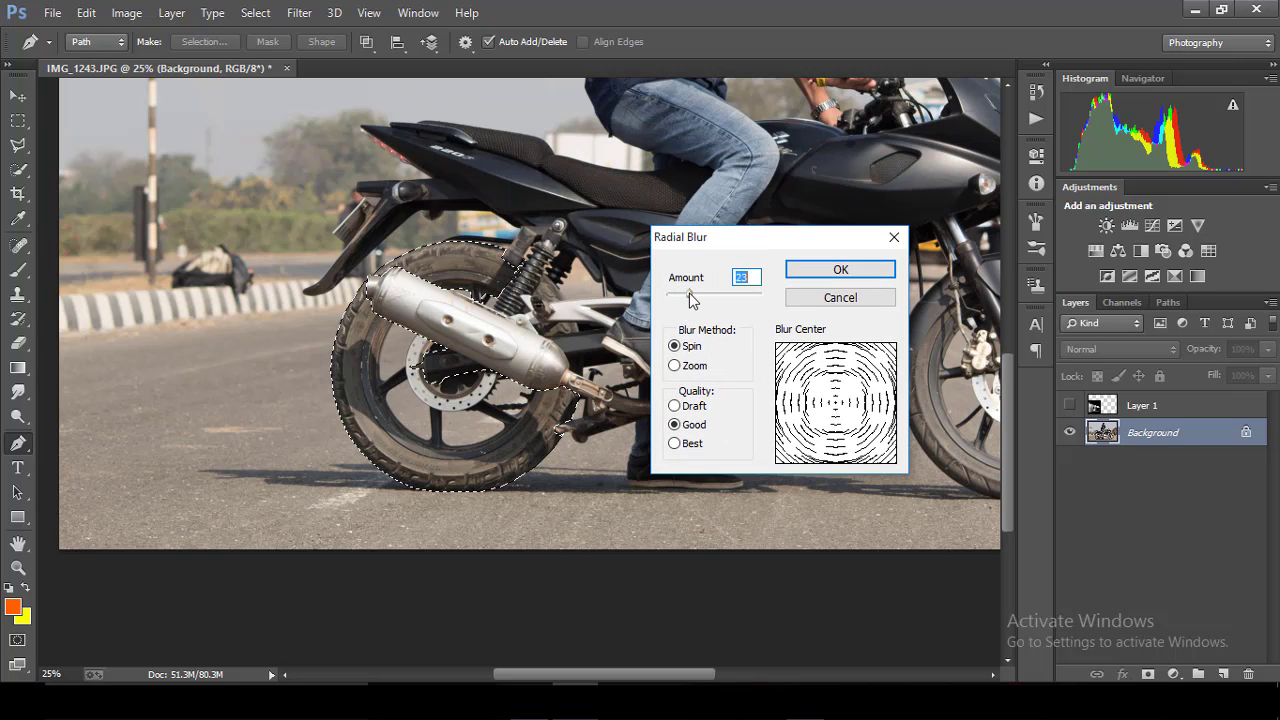
pyautogui.moveTo(689, 293); pyautogui.dragTo(767, 303)
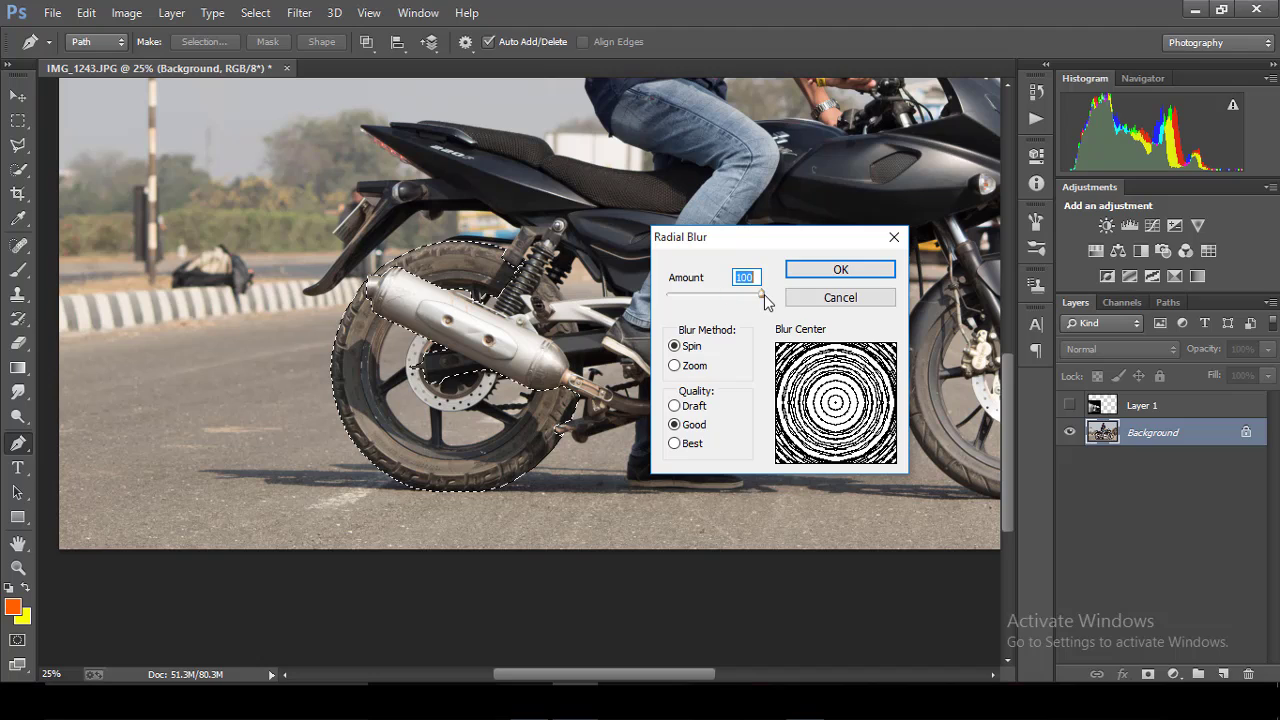
pyautogui.click(677, 292)
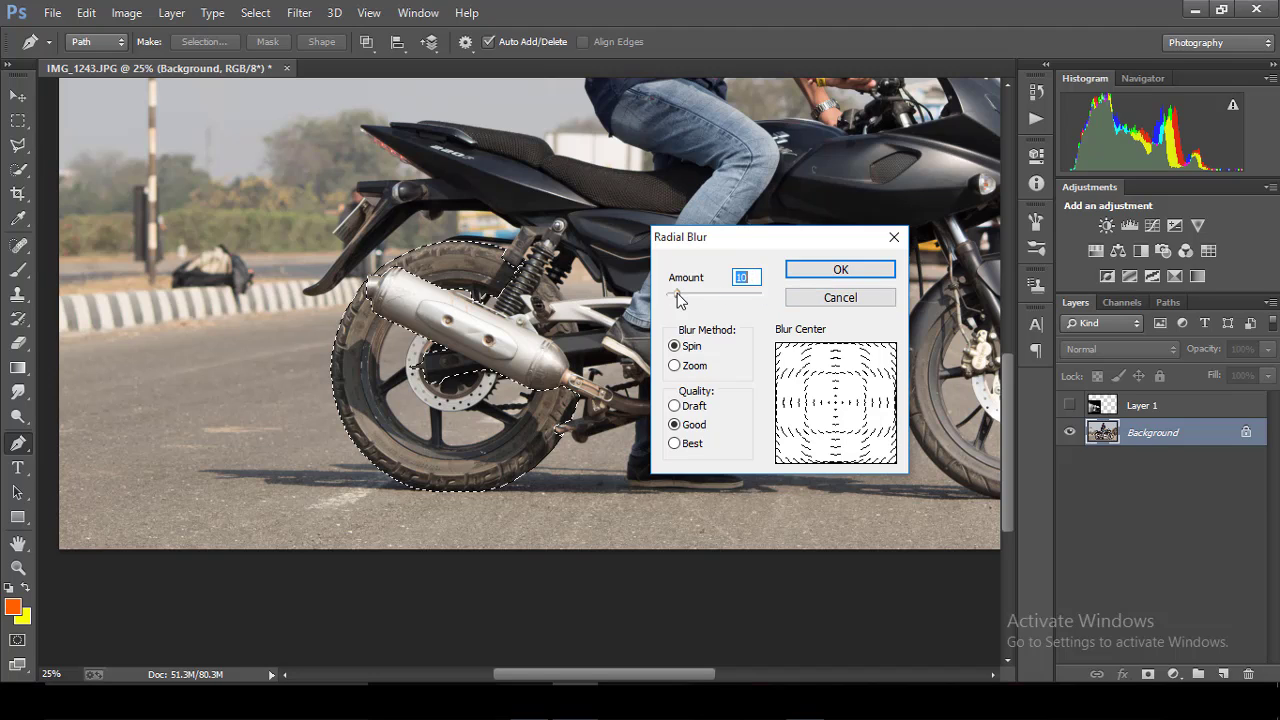
pyautogui.click(840, 269)
# Scroll around the image to check the spin-blurred rear wheel.
pyautogui.scroll(-1, 829, 143)
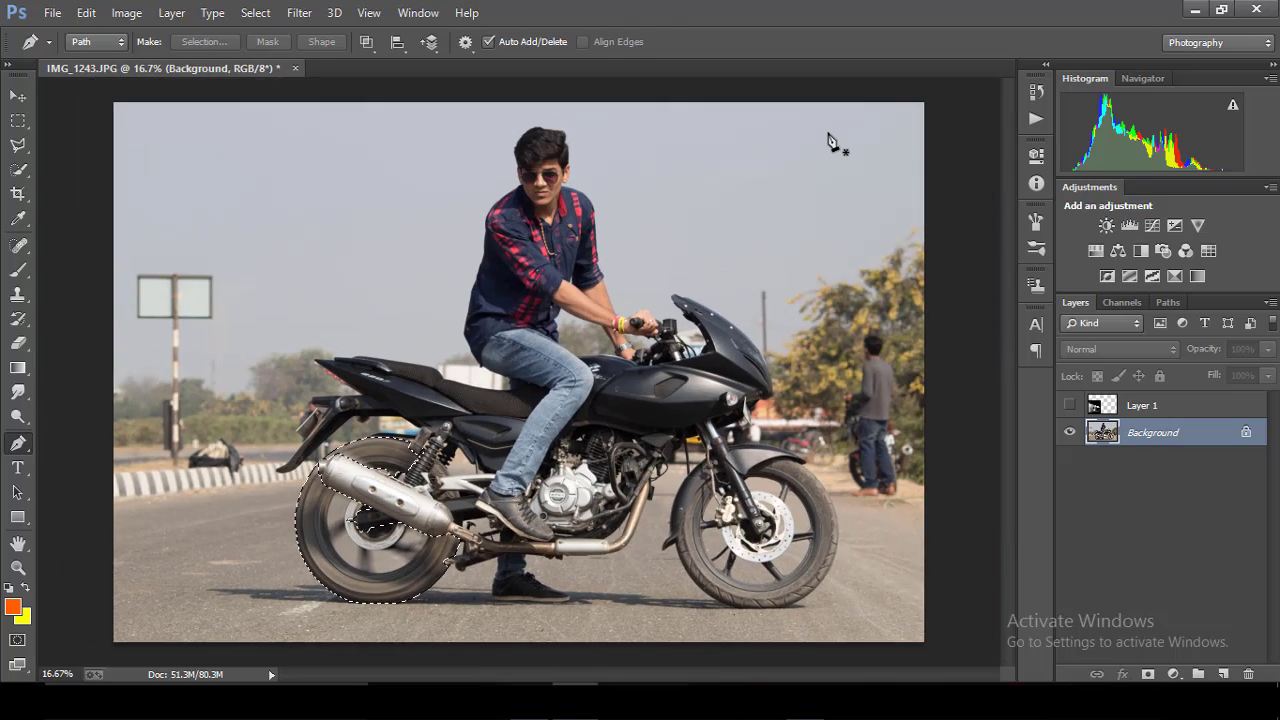
pyautogui.scroll(1, 829, 143)
pyautogui.scroll(1, 829, 143)
pyautogui.scroll(-1, 1012, 430)
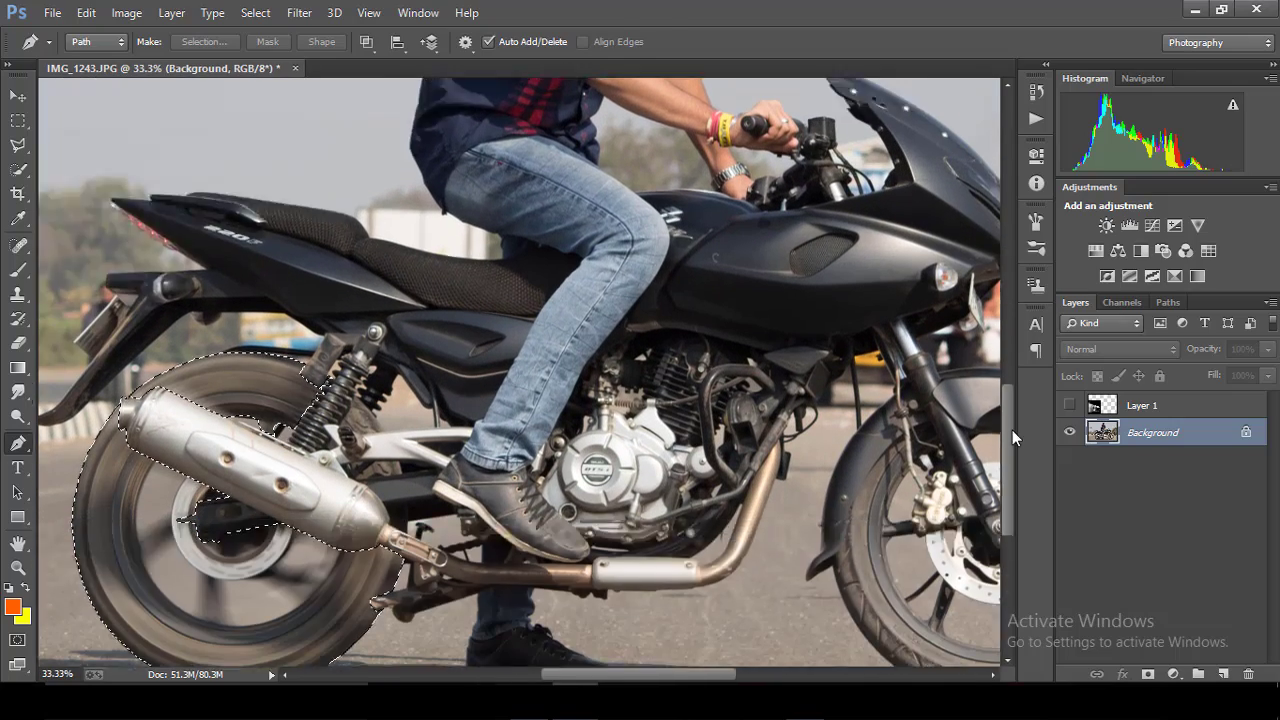
pyautogui.scroll(-2, 1006, 384)
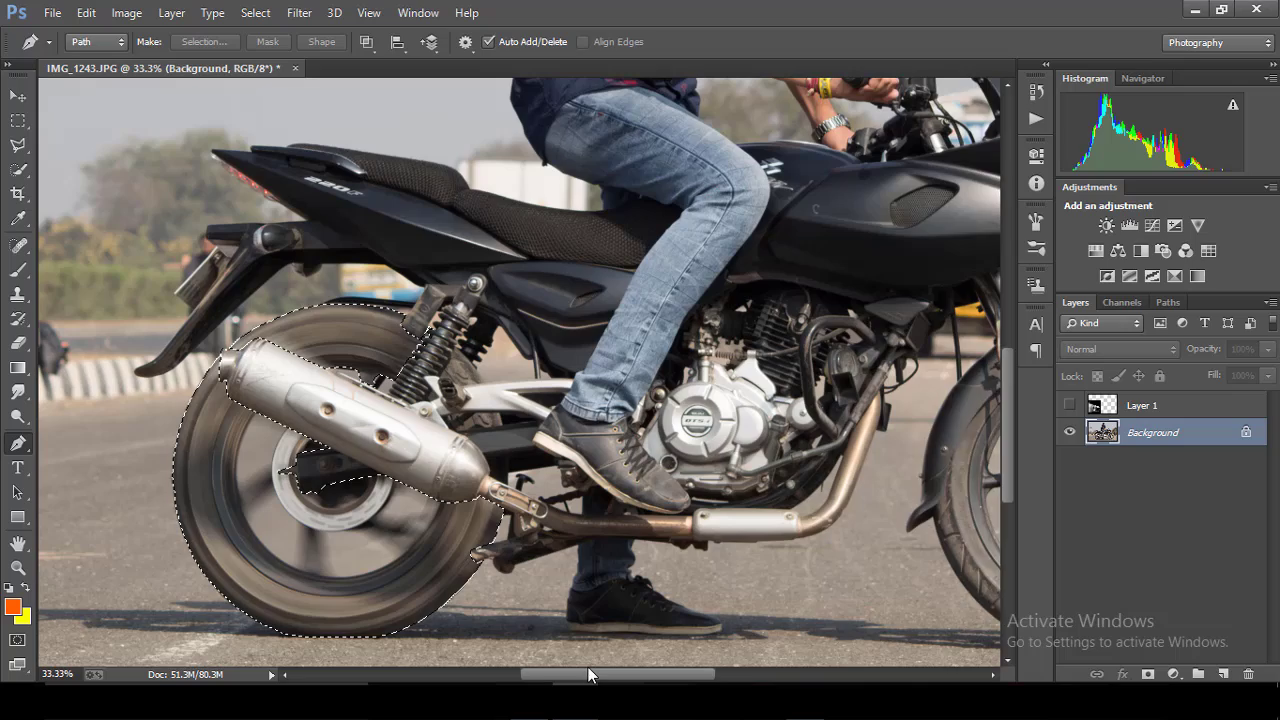
pyautogui.moveTo(606, 676); pyautogui.dragTo(575, 676)
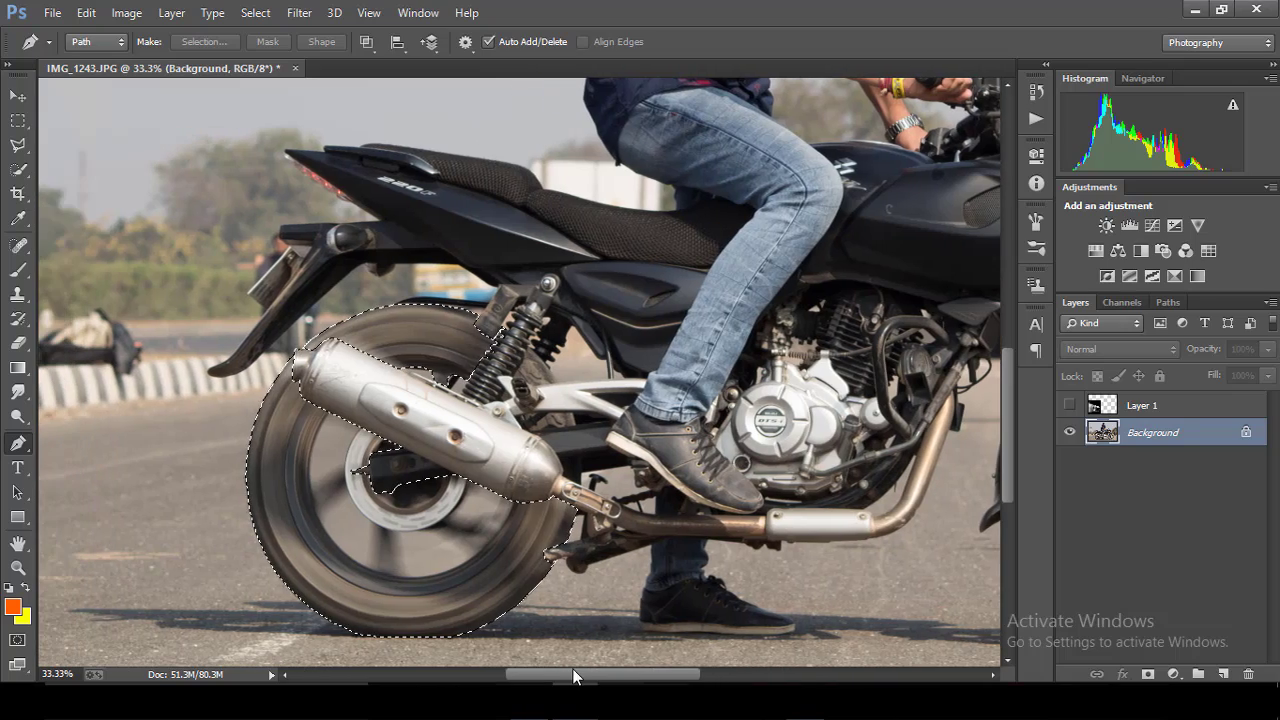
pyautogui.scroll(1, 684, 422)
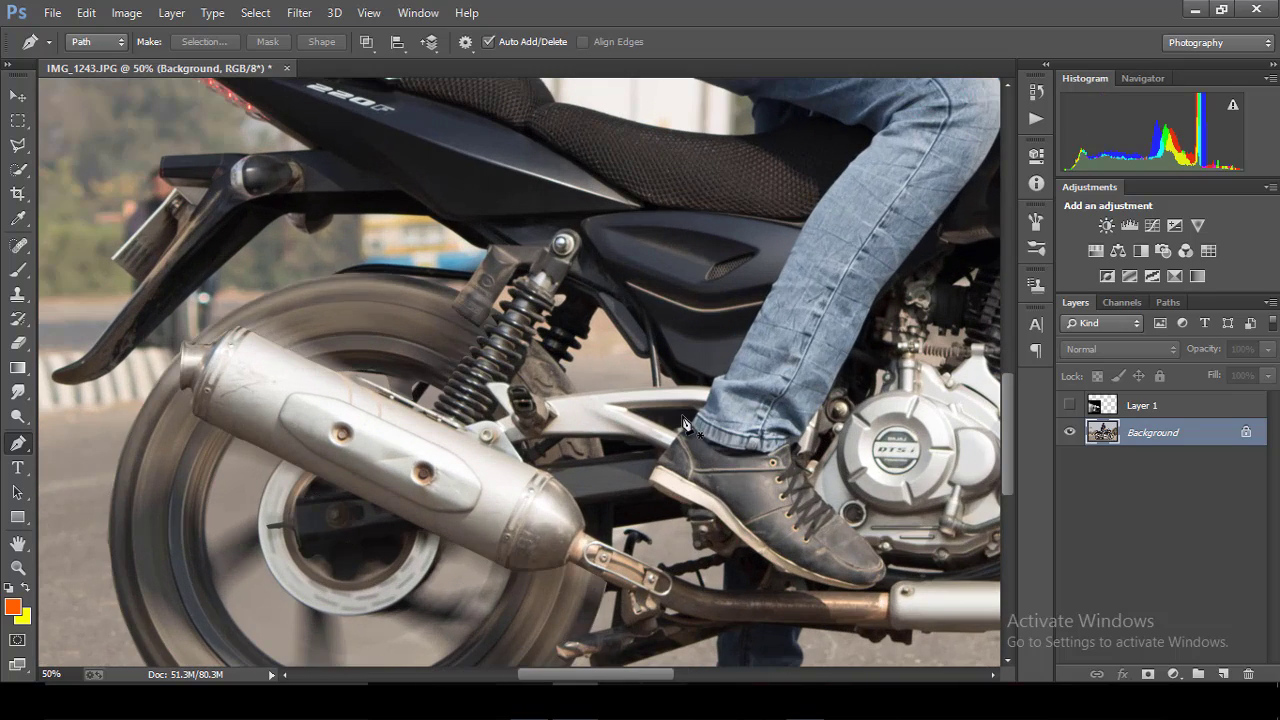
pyautogui.scroll(2, 684, 422)
pyautogui.scroll(1, 684, 422)
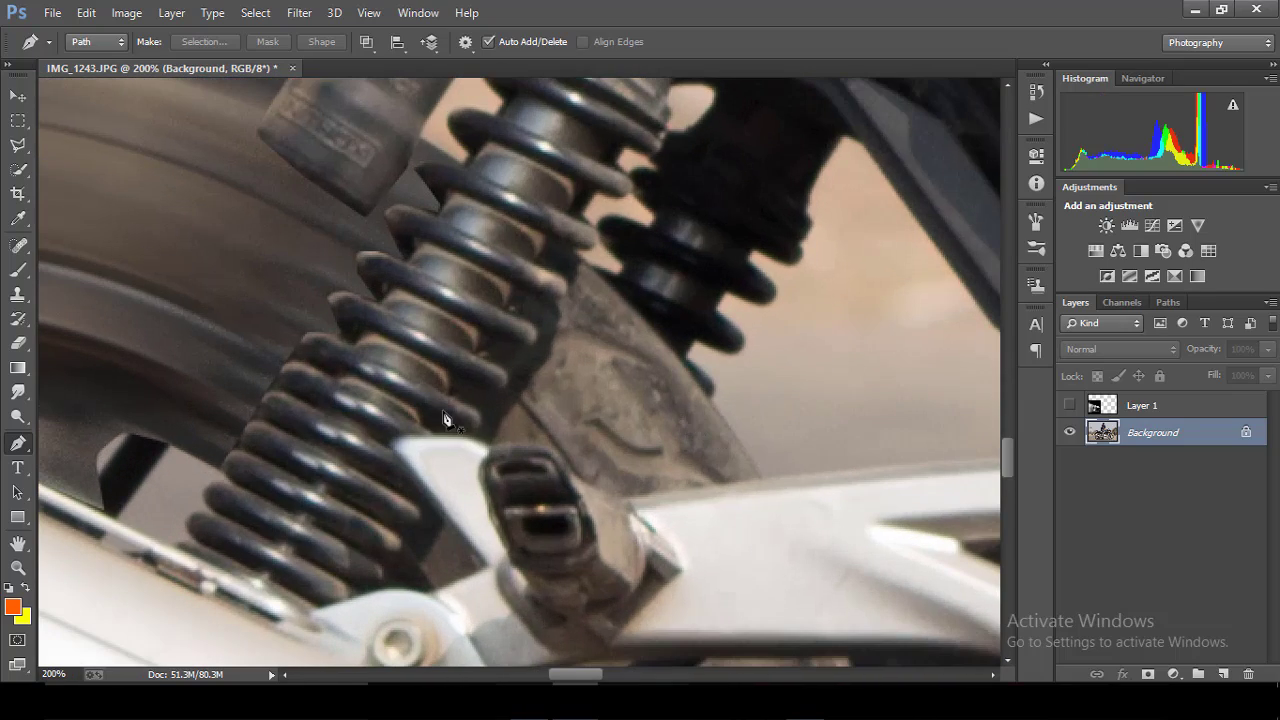
# Outline the area behind the shock spring with pen anchors up to the spring's top.
pyautogui.click(474, 434)
pyautogui.click(482, 416)
pyautogui.click(454, 394)
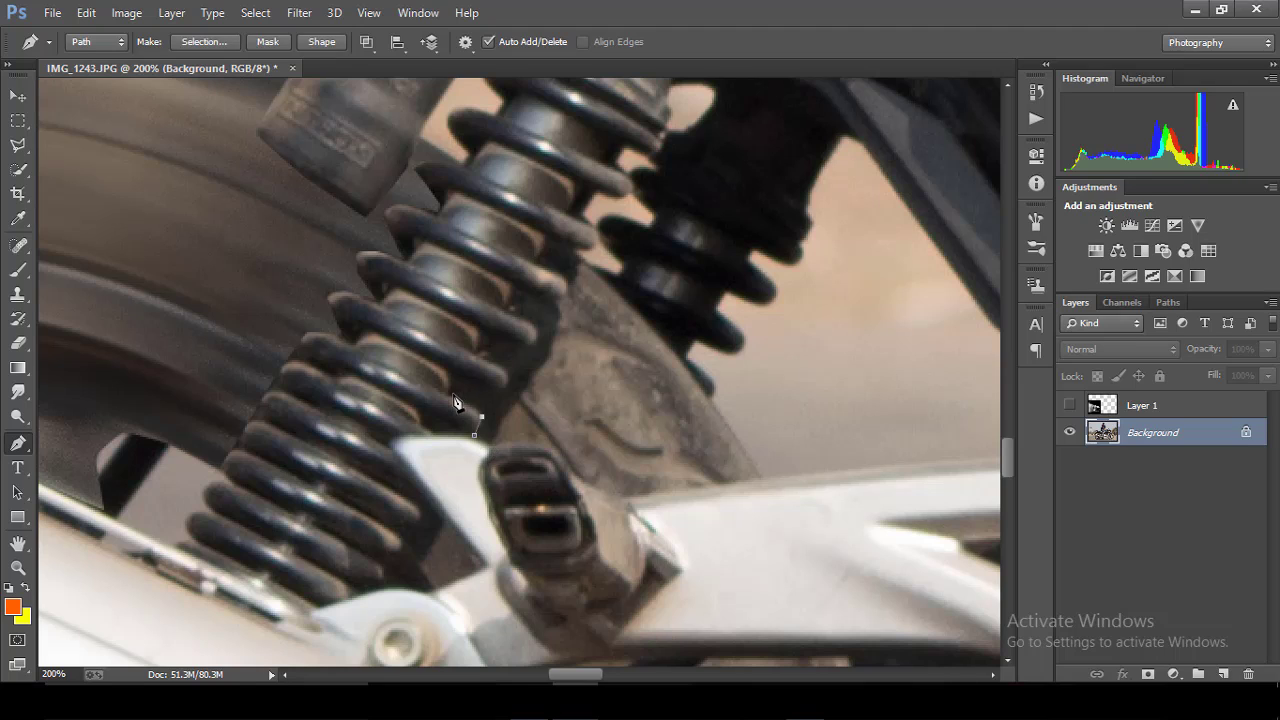
pyautogui.click(459, 377)
pyautogui.click(498, 392)
pyautogui.click(513, 373)
pyautogui.click(480, 348)
pyautogui.click(519, 348)
pyautogui.click(538, 347)
pyautogui.click(517, 307)
pyautogui.click(543, 294)
pyautogui.click(540, 257)
# Complete the outline down the shock body and back to its start.
pyautogui.click(596, 271)
pyautogui.click(656, 331)
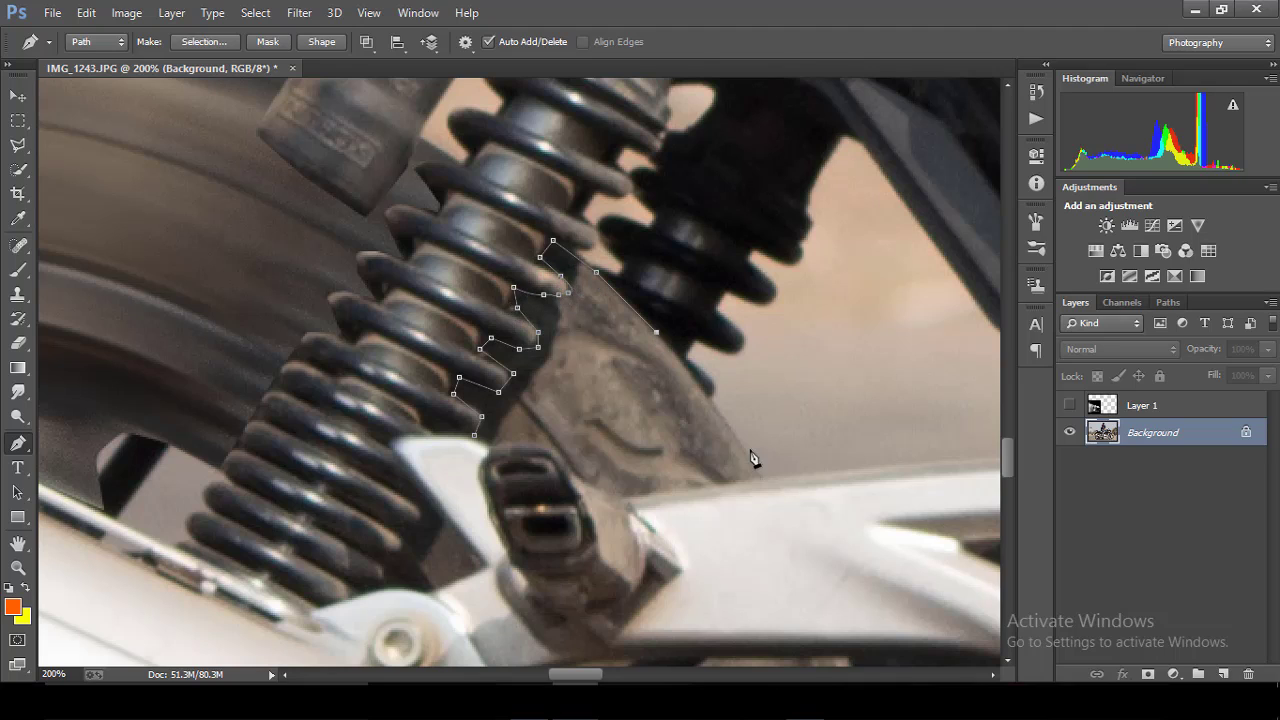
pyautogui.click(737, 435)
pyautogui.click(765, 478)
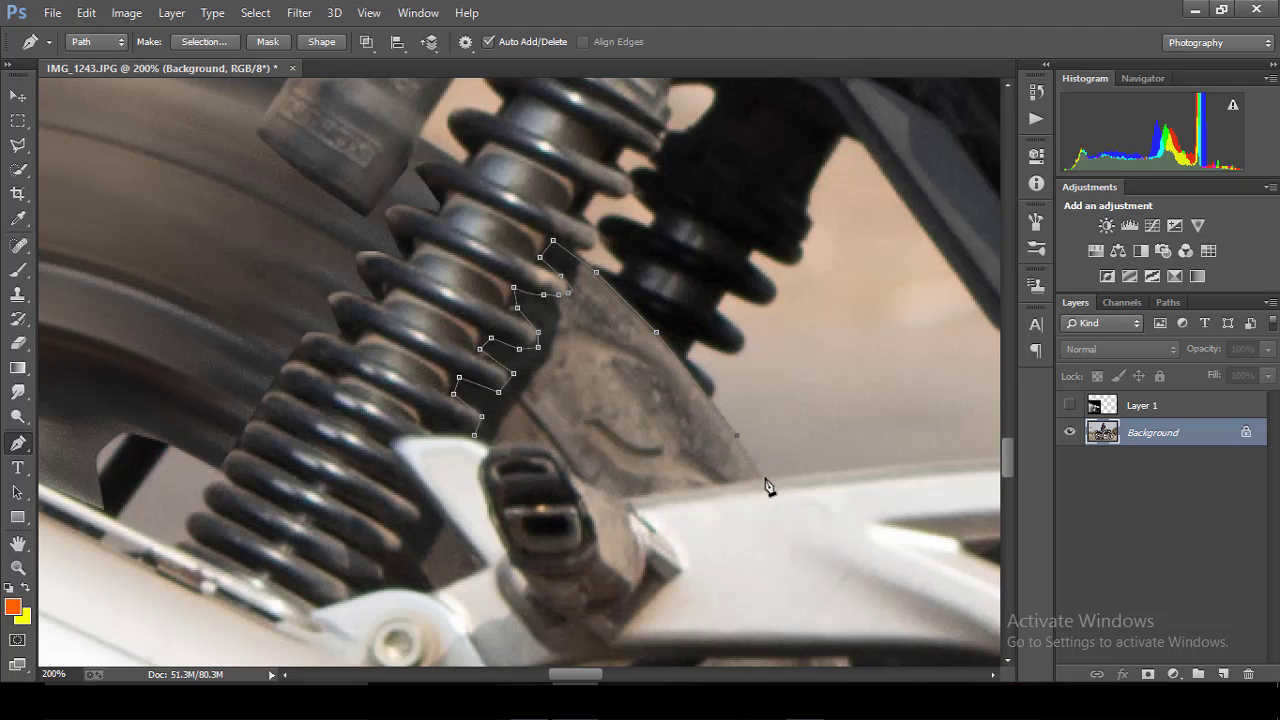
pyautogui.click(623, 497)
pyautogui.click(598, 490)
pyautogui.click(545, 446)
# Turn the spring path into a selection and apply the same Radial Blur spin.
pyautogui.rightClick(551, 430)
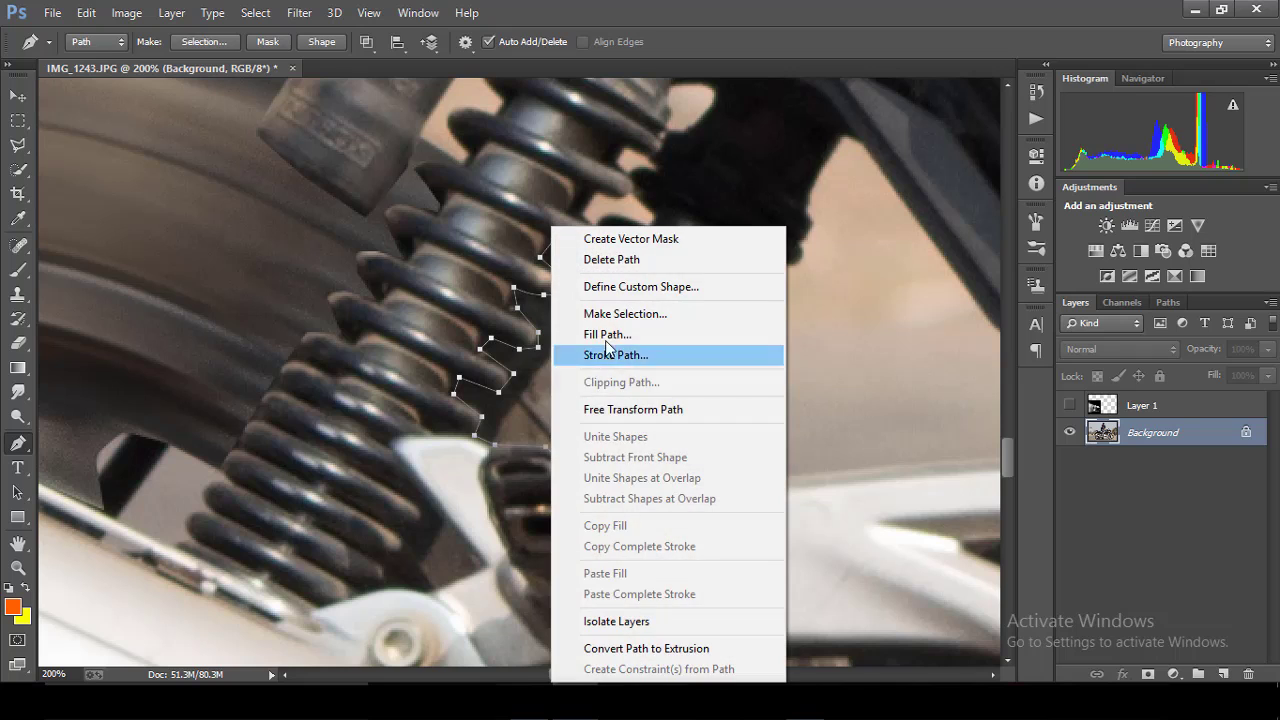
pyautogui.click(600, 317)
pyautogui.click(737, 199)
pyautogui.hotkey('ctrl', '-')
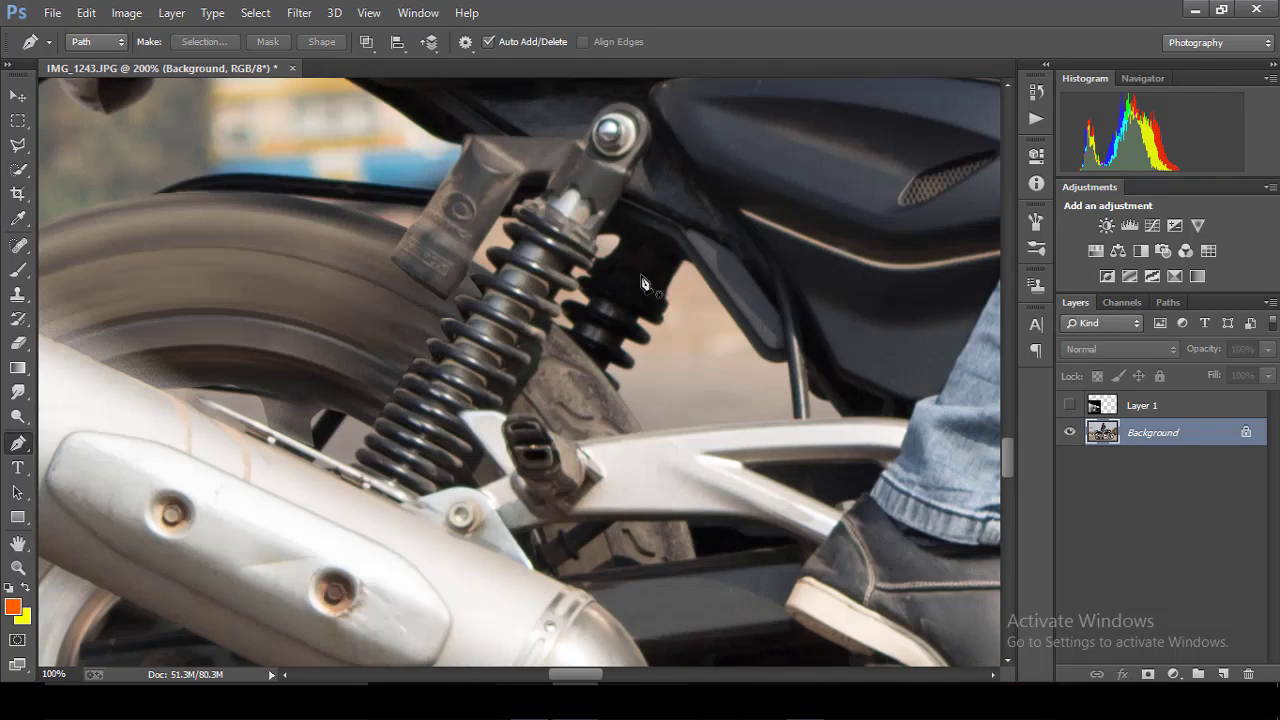
pyautogui.hotkey('ctrl', '-')
pyautogui.click(299, 12)
pyautogui.moveTo(308, 237)
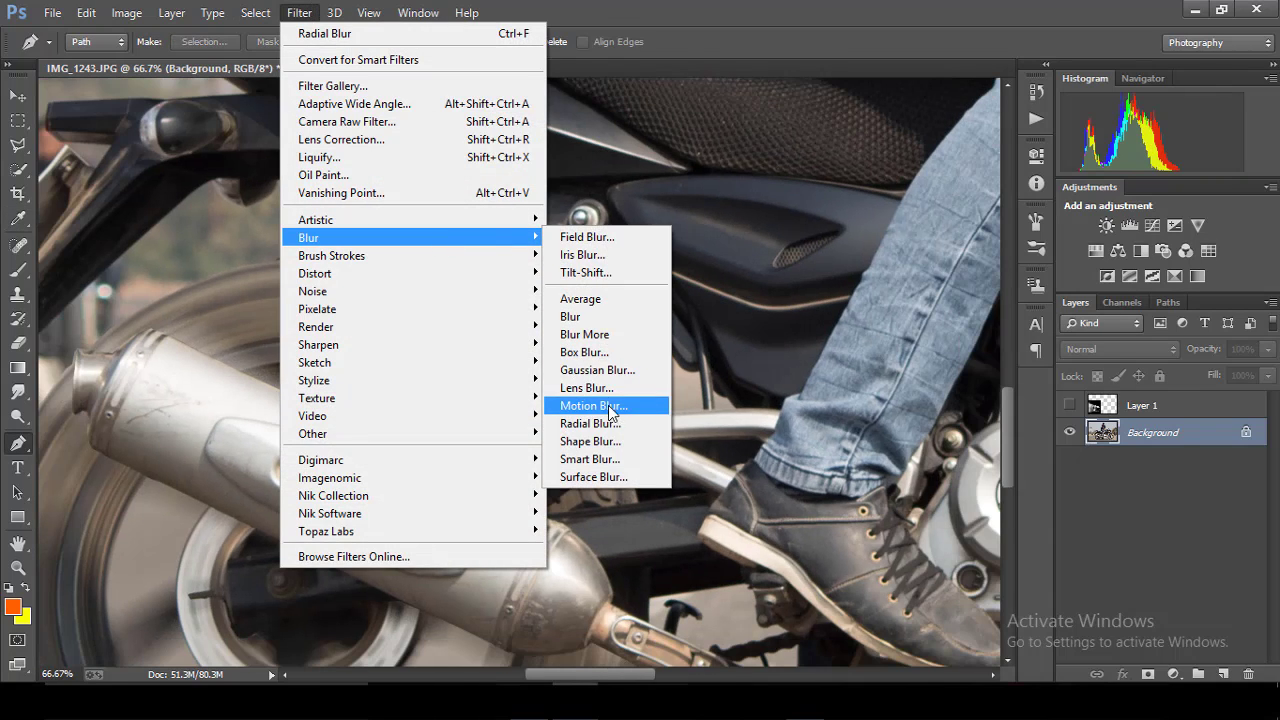
pyautogui.click(606, 420)
pyautogui.click(845, 271)
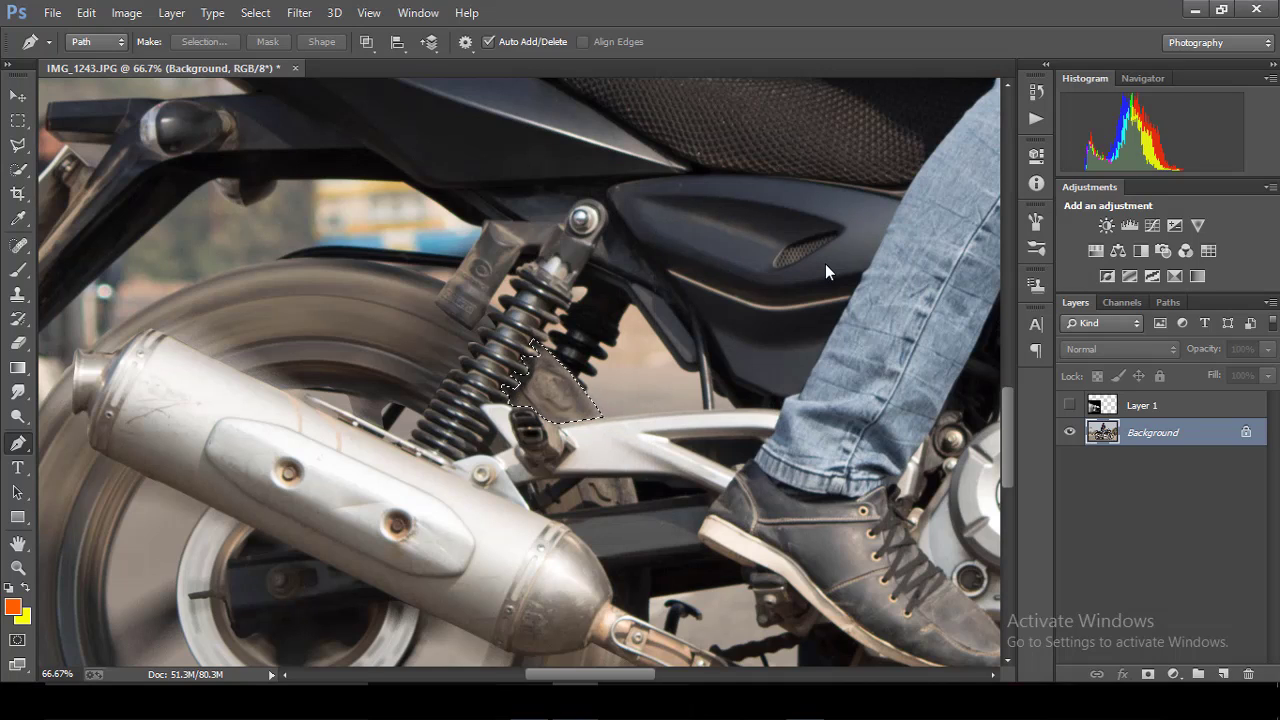
pyautogui.hotkey('ctrl', '-')
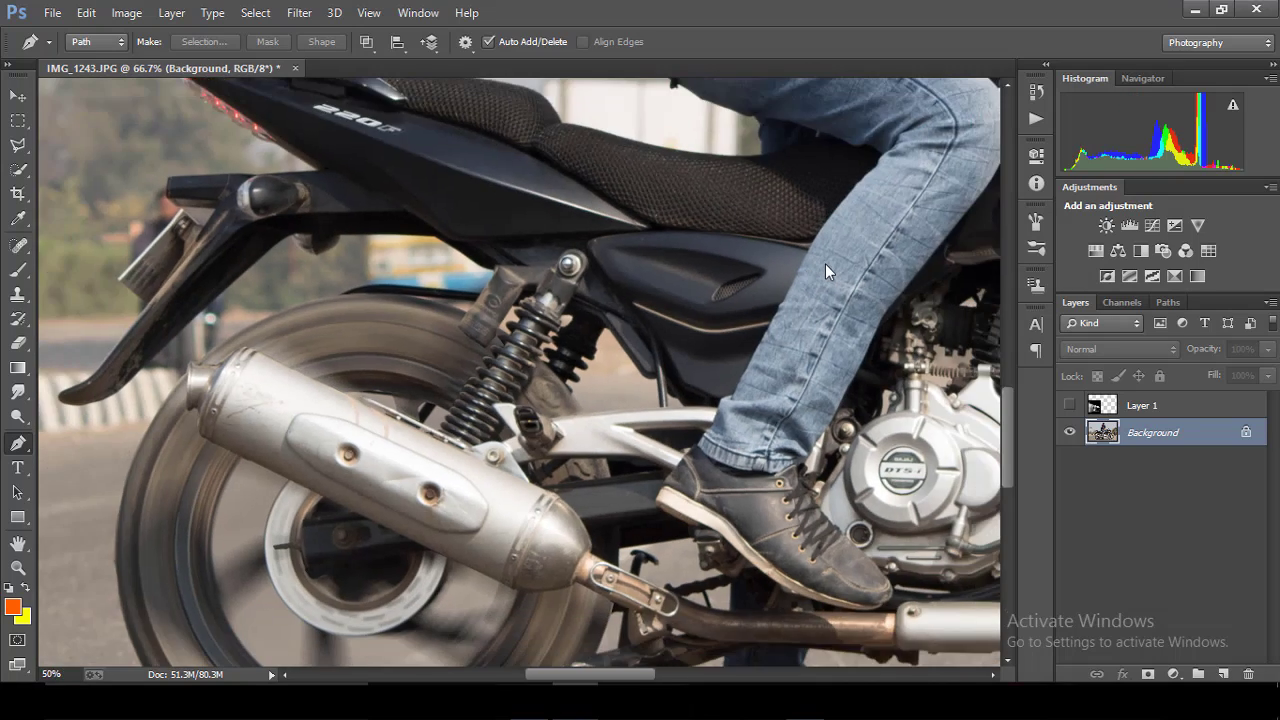
pyautogui.hotkey('ctrl', '+')
pyautogui.hotkey('ctrl', '+')
pyautogui.hotkey('ctrl', '+')
pyautogui.hotkey('ctrl', '+')
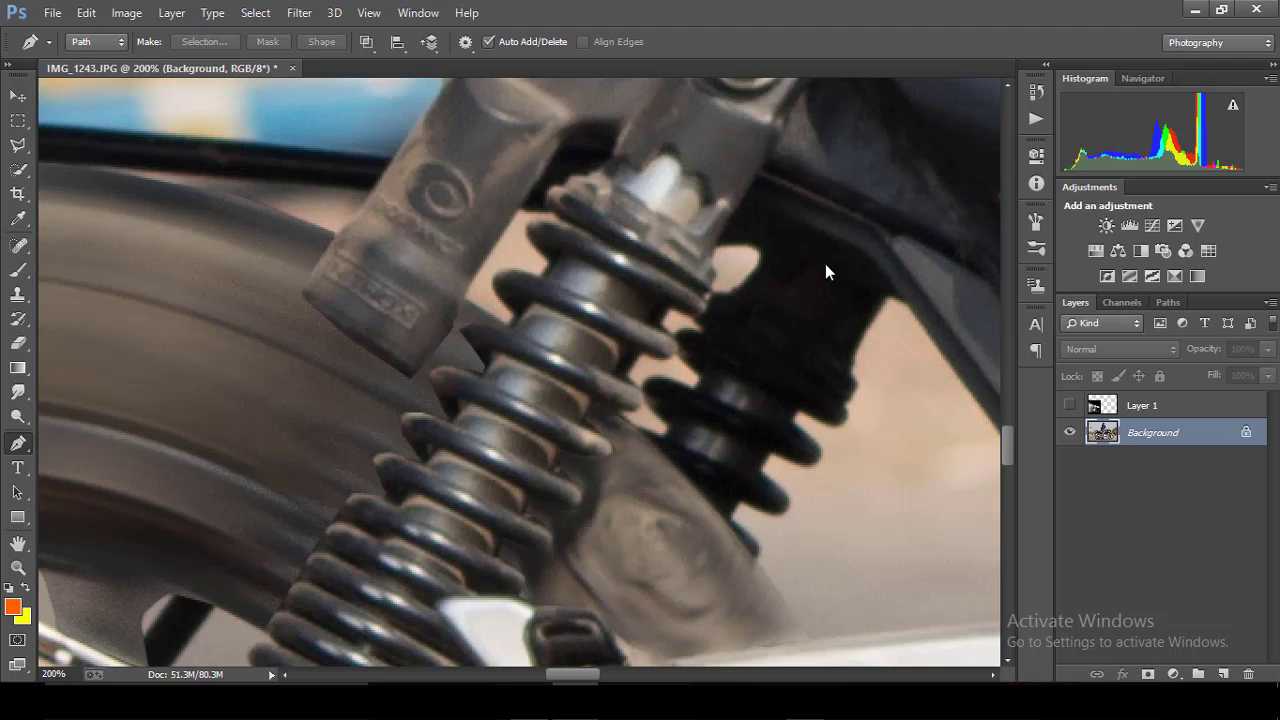
pyautogui.hotkey('ctrl', '-')
pyautogui.hotkey('ctrl', '-')
pyautogui.hotkey('ctrl', '-')
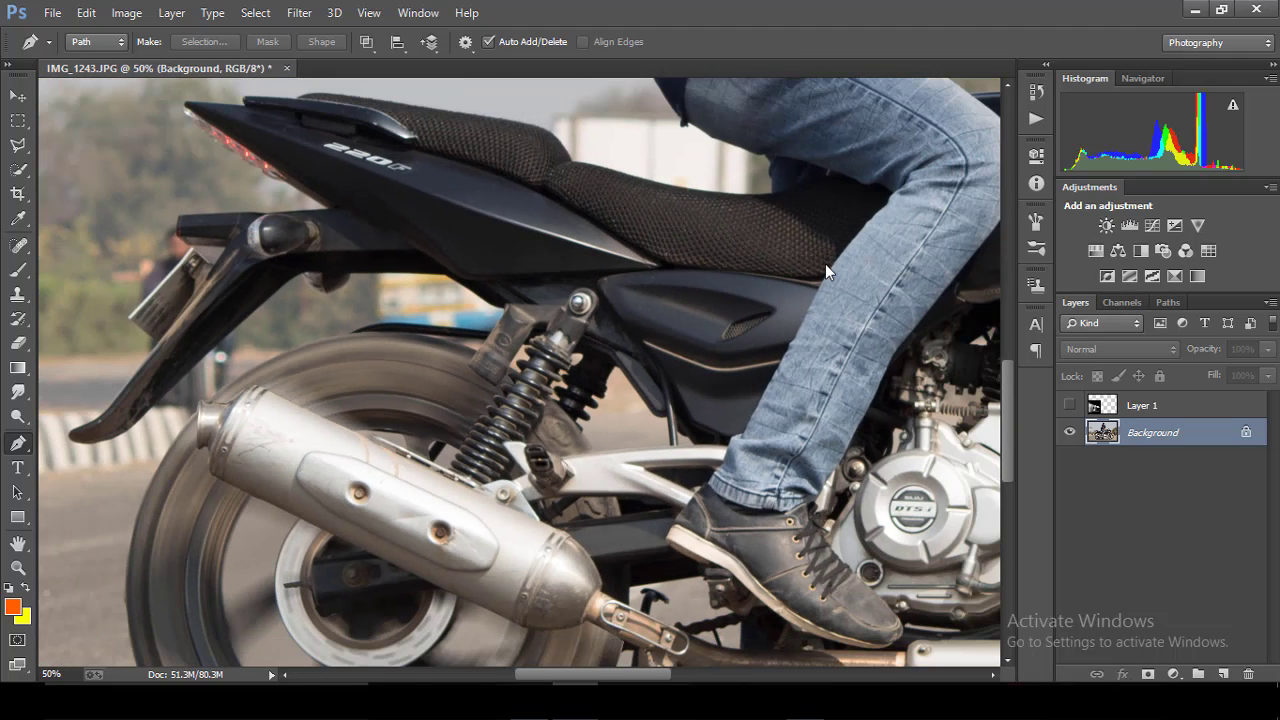
# Draw a small path near the swingarm, select it, and reapply the last Radial Blur.
pyautogui.click(536, 507)
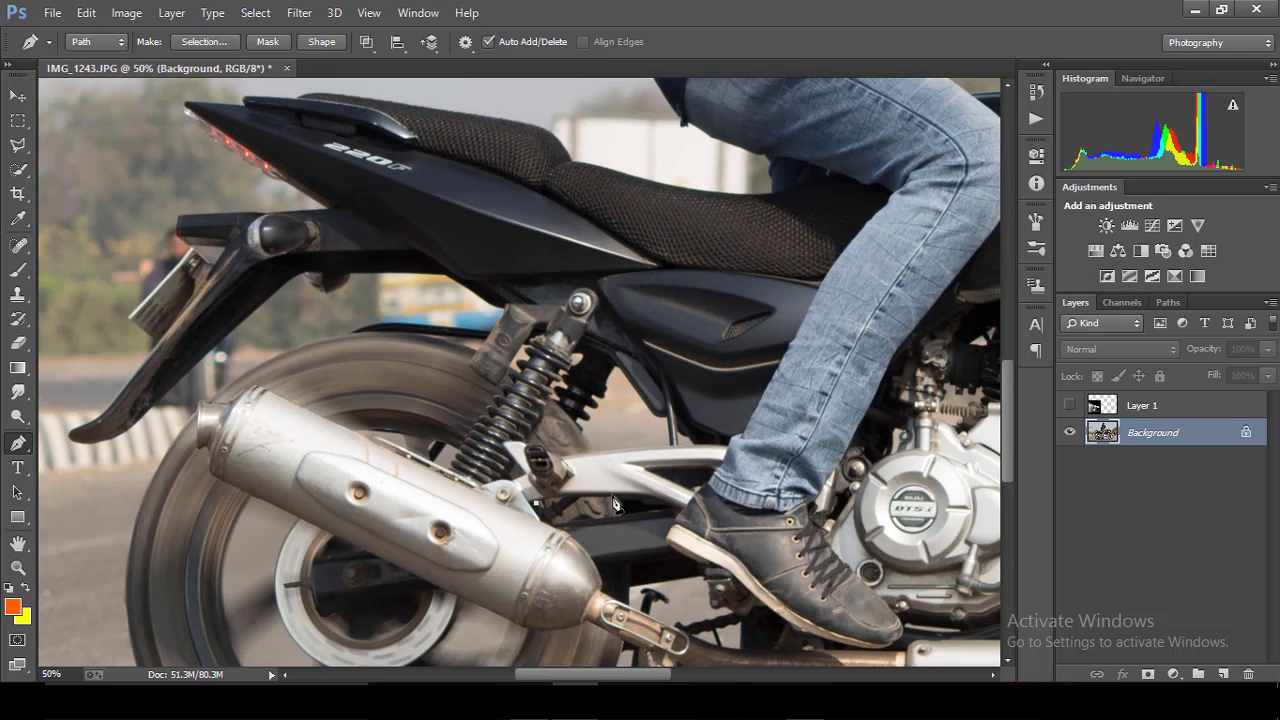
pyautogui.moveTo(615, 498); pyautogui.dragTo(621, 517)
pyautogui.rightClick(574, 522)
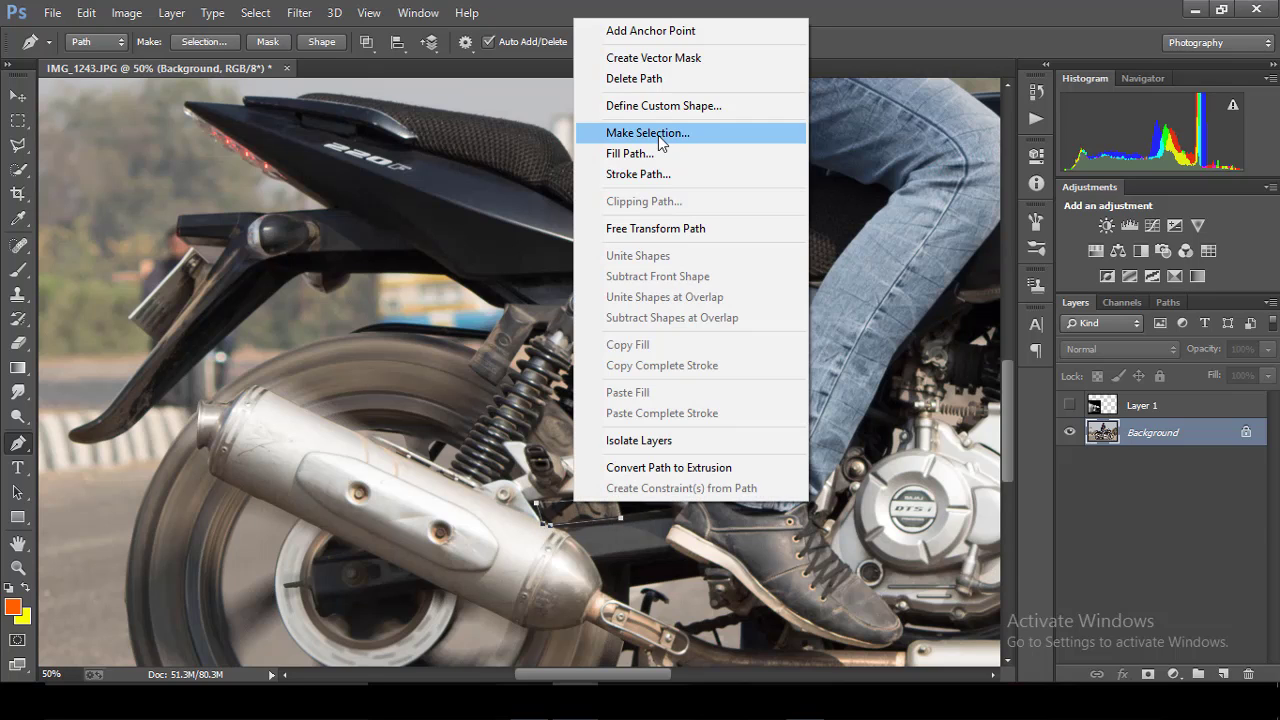
pyautogui.click(658, 135)
pyautogui.click(740, 200)
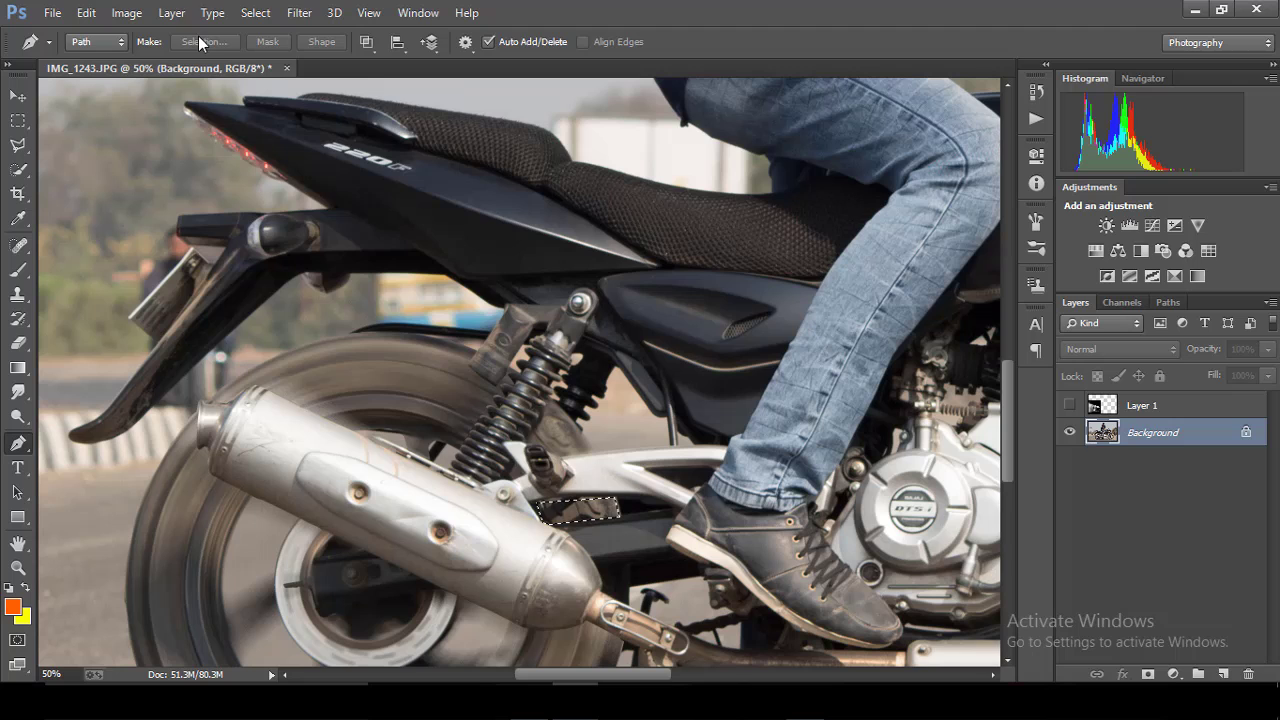
pyautogui.click(296, 12)
pyautogui.click(315, 31)
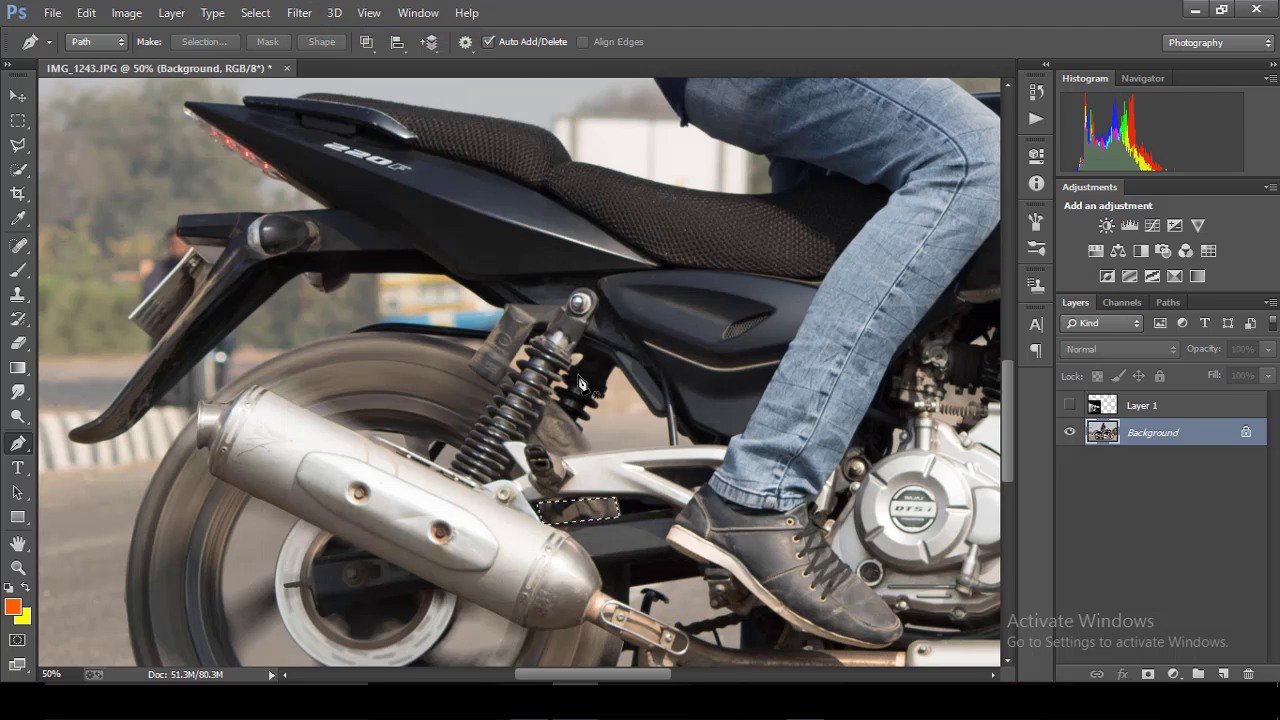
pyautogui.hotkey('ctrl', '-')
pyautogui.hotkey('ctrl', '-')
pyautogui.hotkey('ctrl', '-')
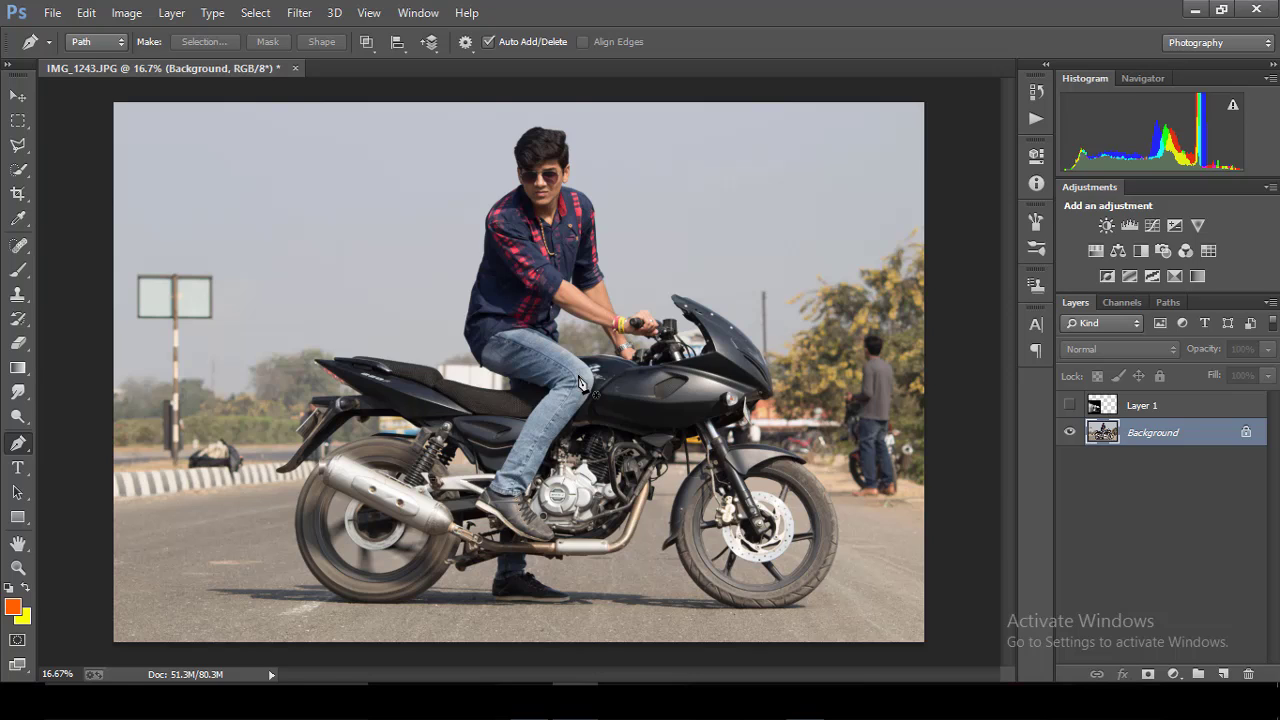
# Make the Layer 1 smoke layer visible over the photo.
pyautogui.scroll(2, 580, 383)
pyautogui.scroll(-1, 580, 383)
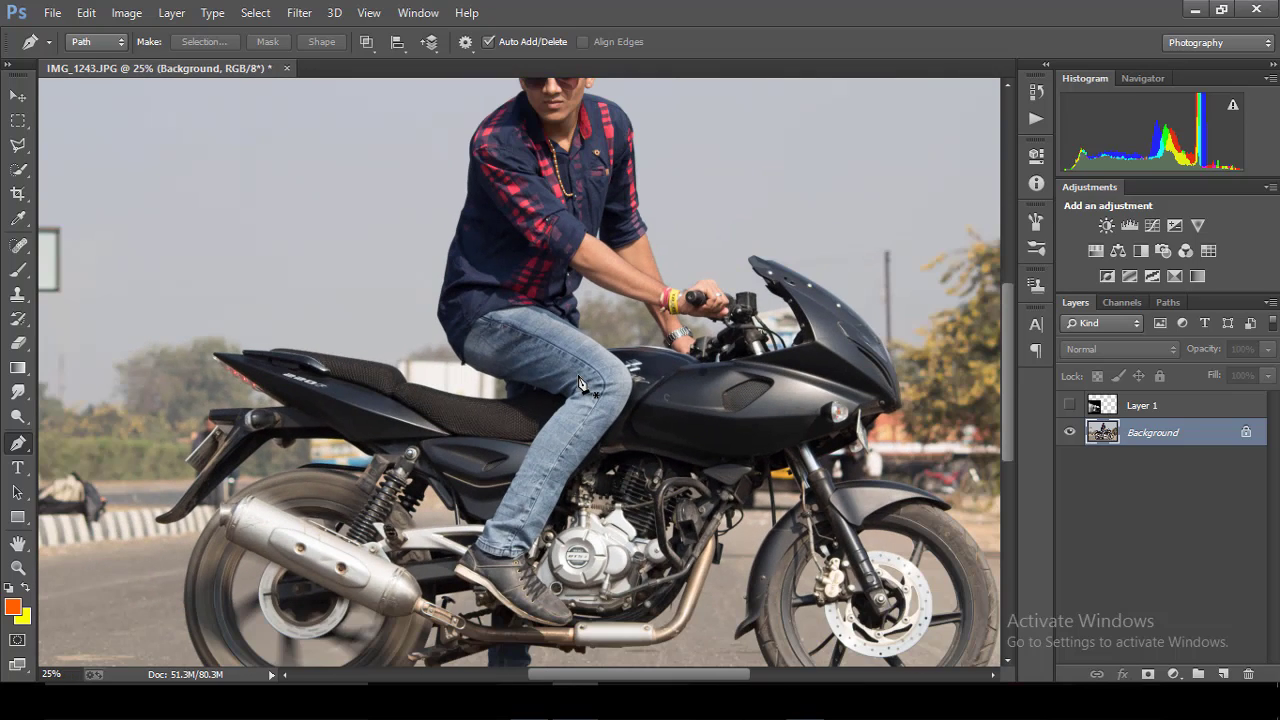
pyautogui.scroll(-2, 580, 383)
pyautogui.scroll(-1, 580, 383)
pyautogui.scroll(1, 580, 383)
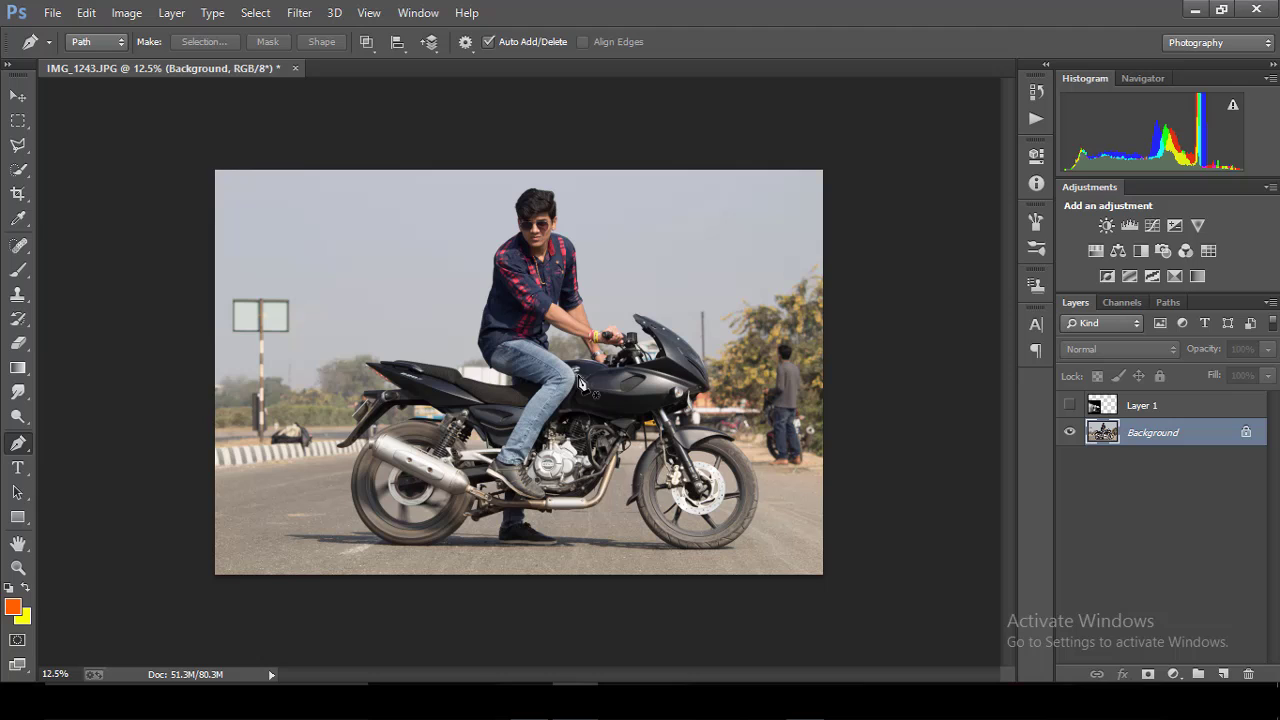
pyautogui.click(1070, 404)
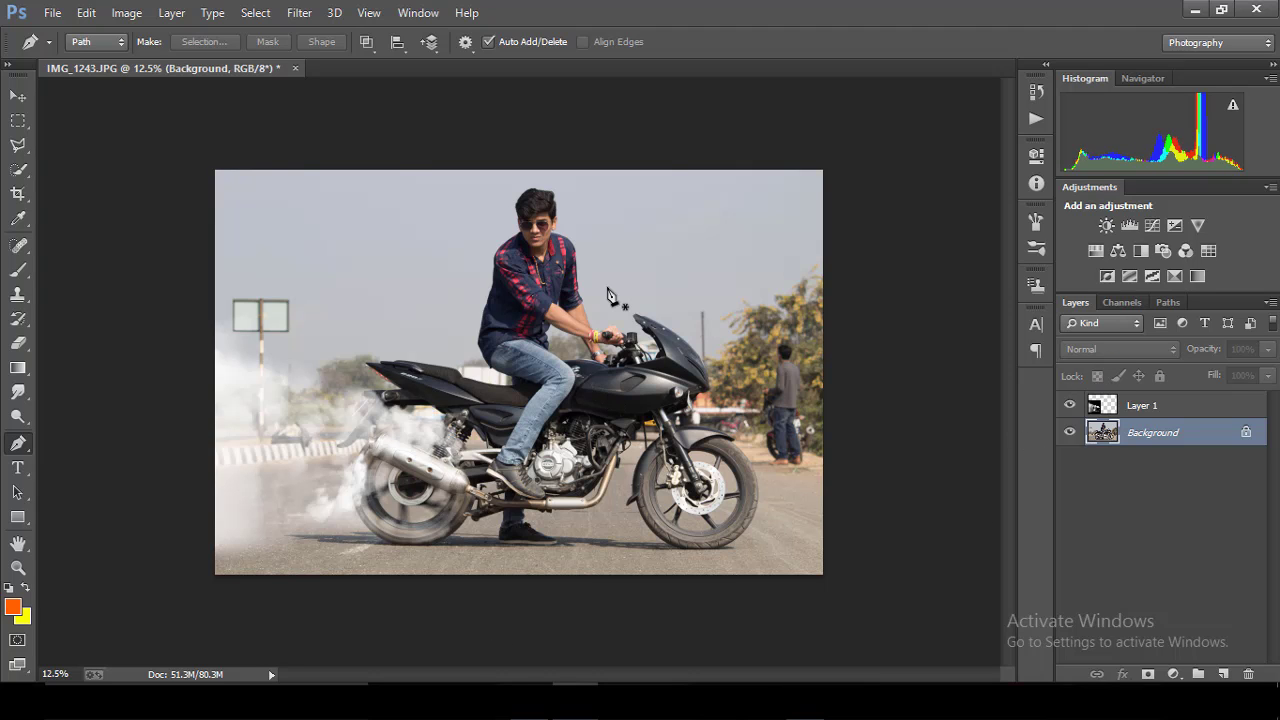
# Scroll around to inspect the smoke and switch to the Move tool.
pyautogui.scroll(1, 612, 296)
pyautogui.scroll(1, 612, 296)
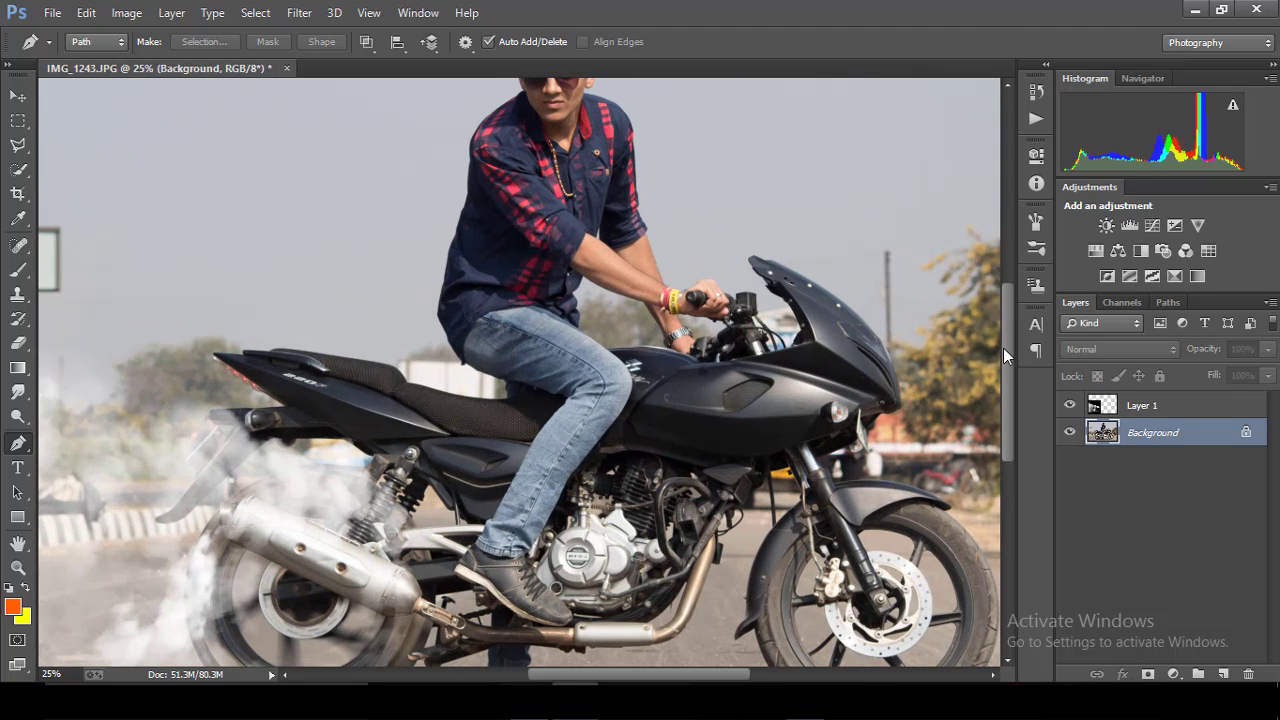
pyautogui.scroll(-3, 870, 455)
pyautogui.hscroll(-2, 613, 682)
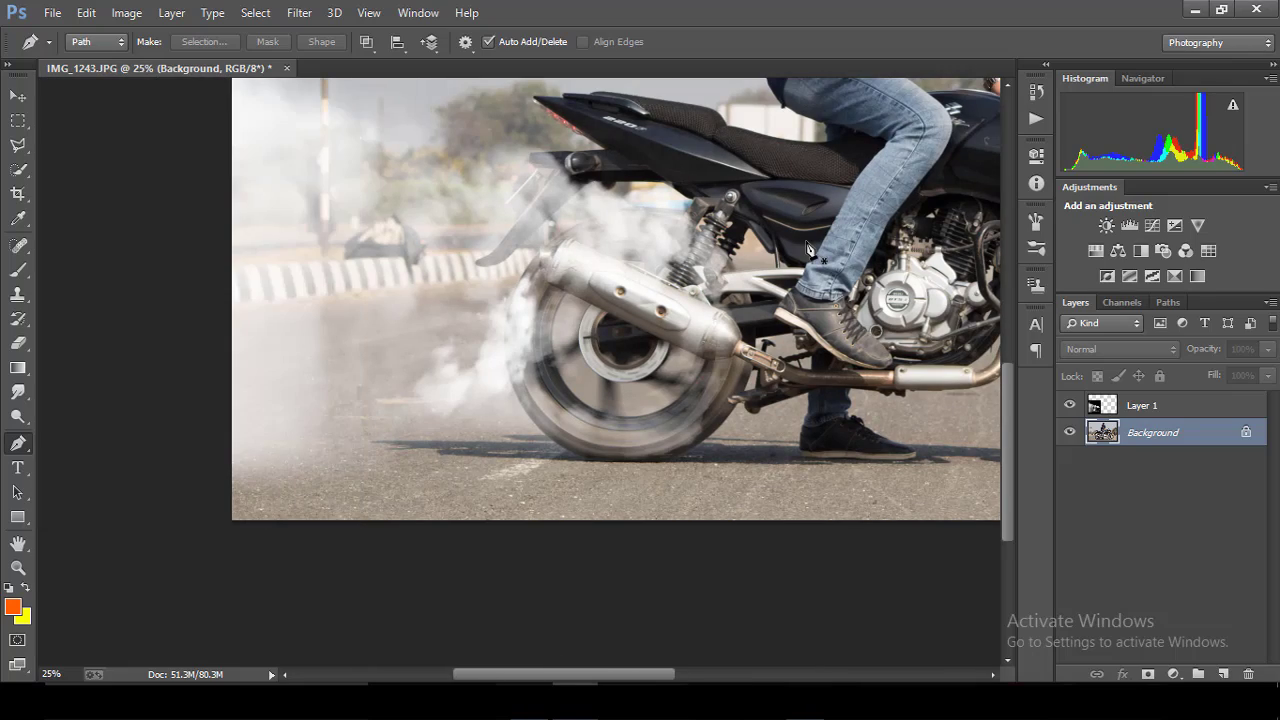
pyautogui.scroll(2, 808, 248)
pyautogui.scroll(1, 808, 248)
pyautogui.scroll(-1, 808, 248)
pyautogui.scroll(-1, 808, 248)
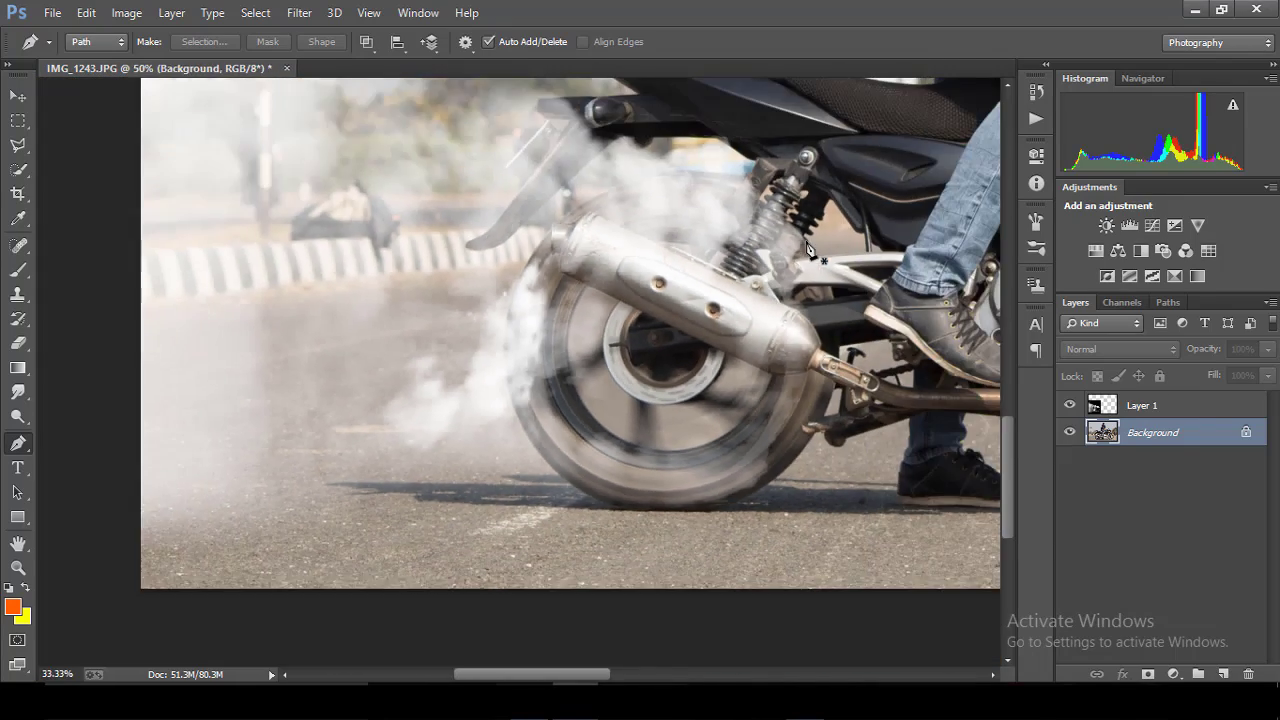
pyautogui.scroll(-1, 808, 248)
pyautogui.scroll(-1, 808, 248)
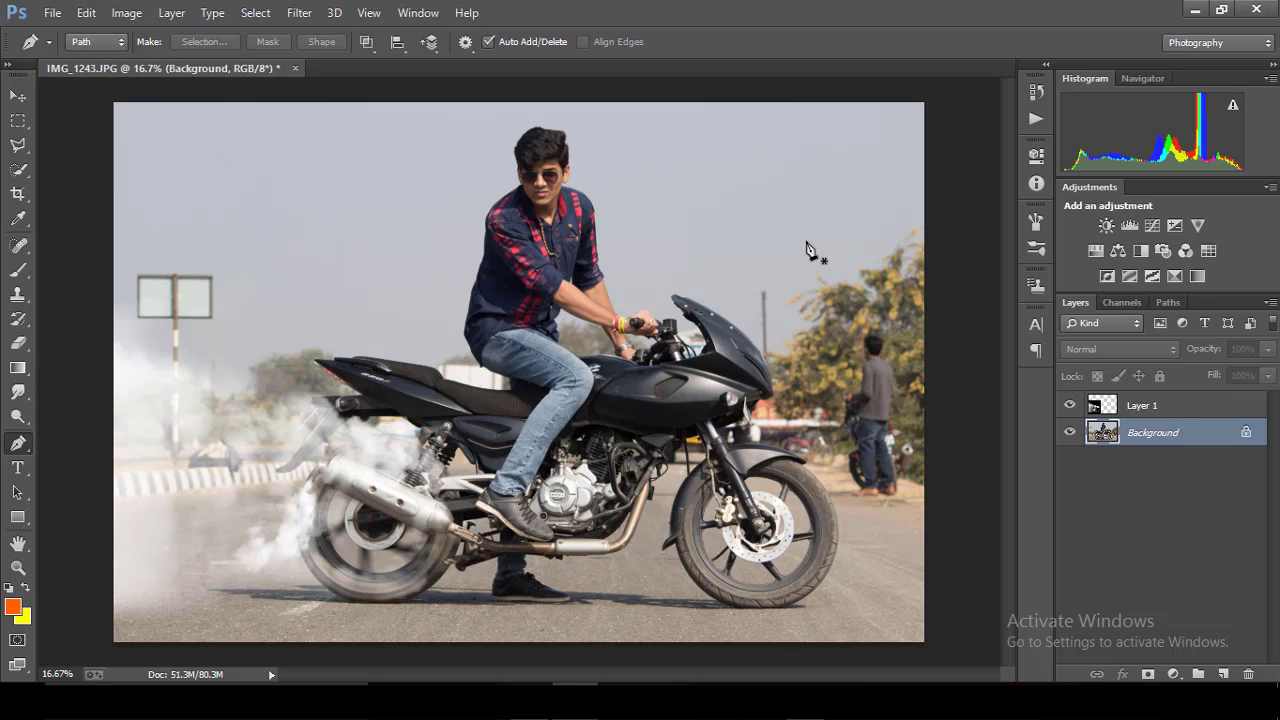
pyautogui.press('v')
pyautogui.scroll(1, 565, 485)
pyautogui.scroll(-1, 565, 485)
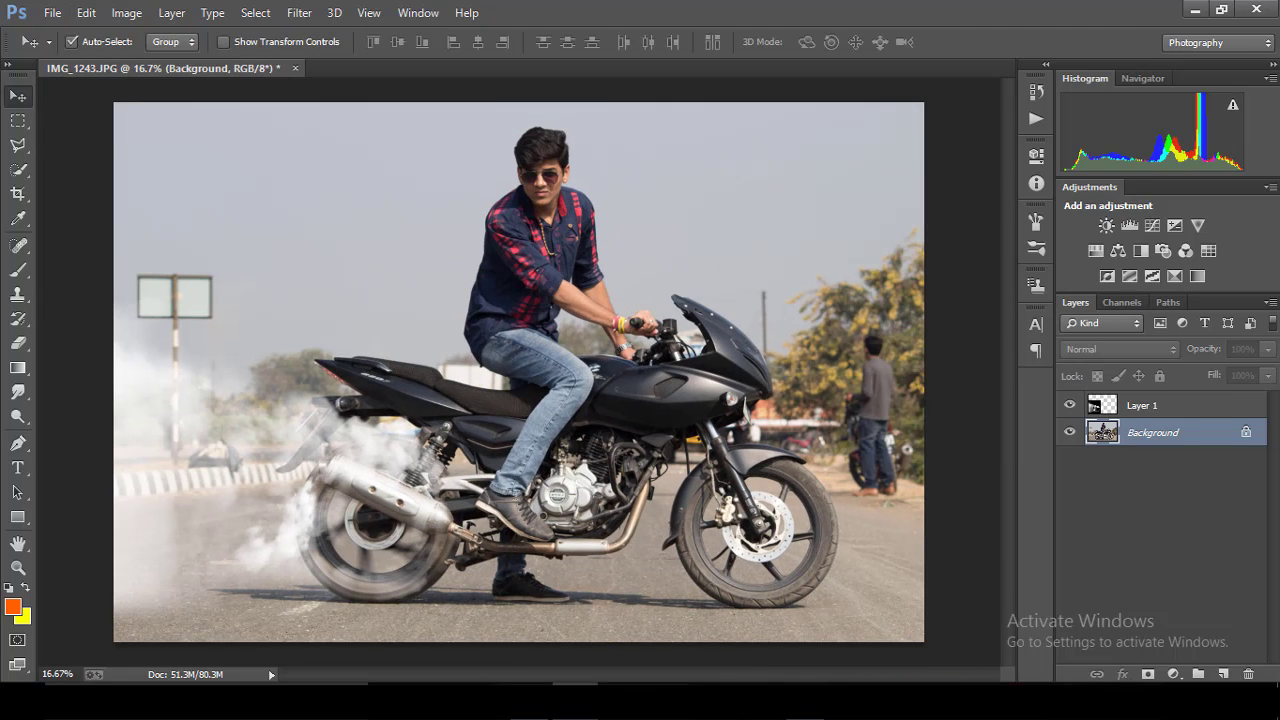
# Warp the Layer 1 smoke so it bends around the rear wheel.
pyautogui.click(1180, 417)
pyautogui.hotkey('ctrl', 't')
pyautogui.click(789, 42)
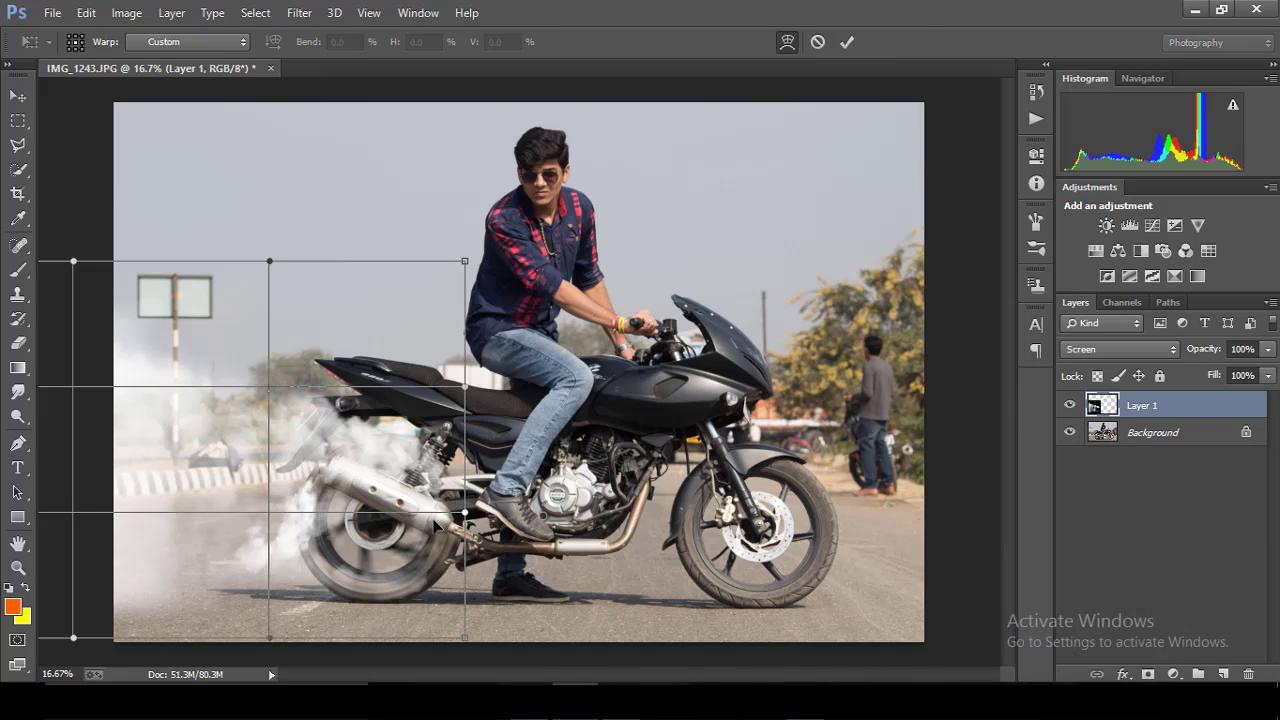
pyautogui.moveTo(440, 546); pyautogui.dragTo(356, 592)
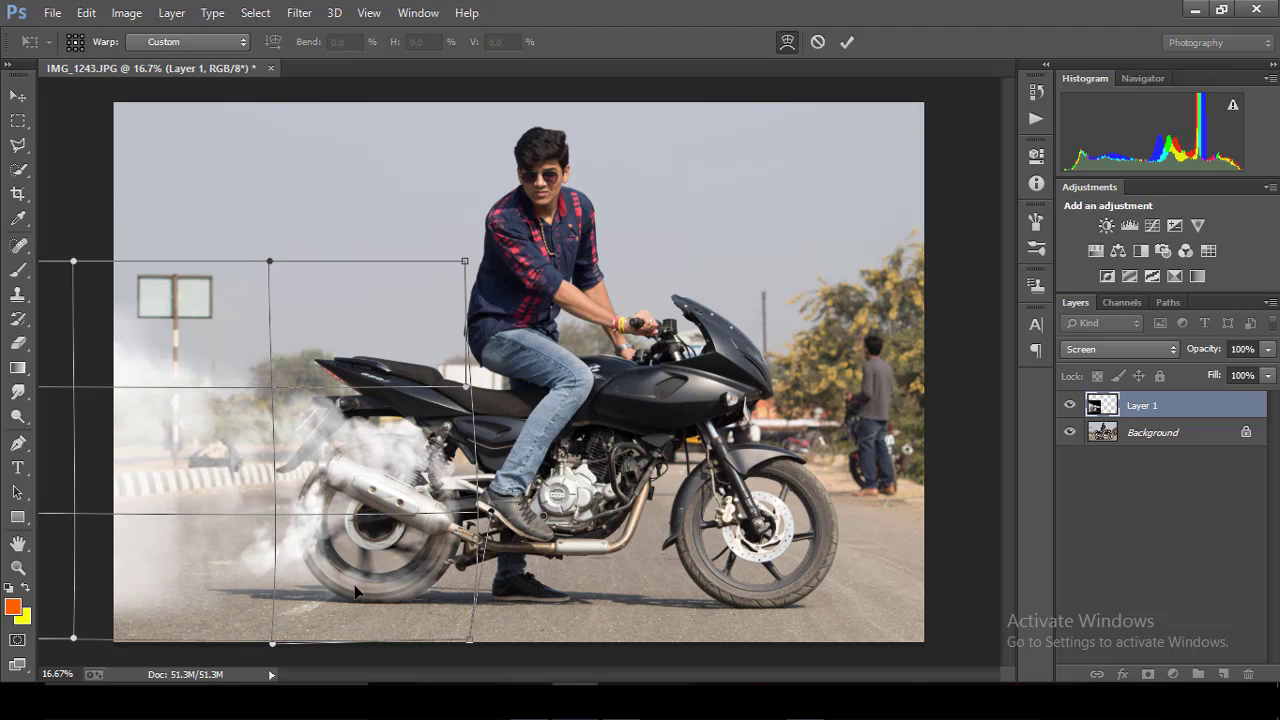
pyautogui.click(846, 42)
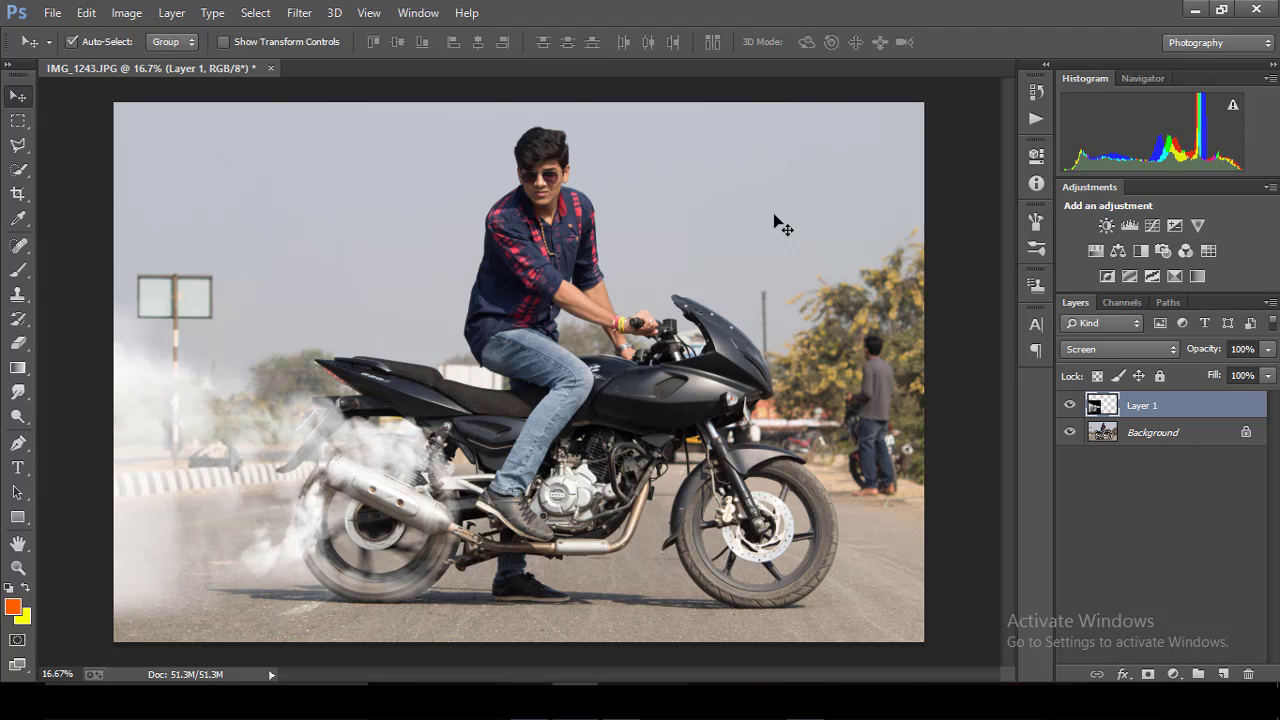
pyautogui.hotkey('ctrl', '-')
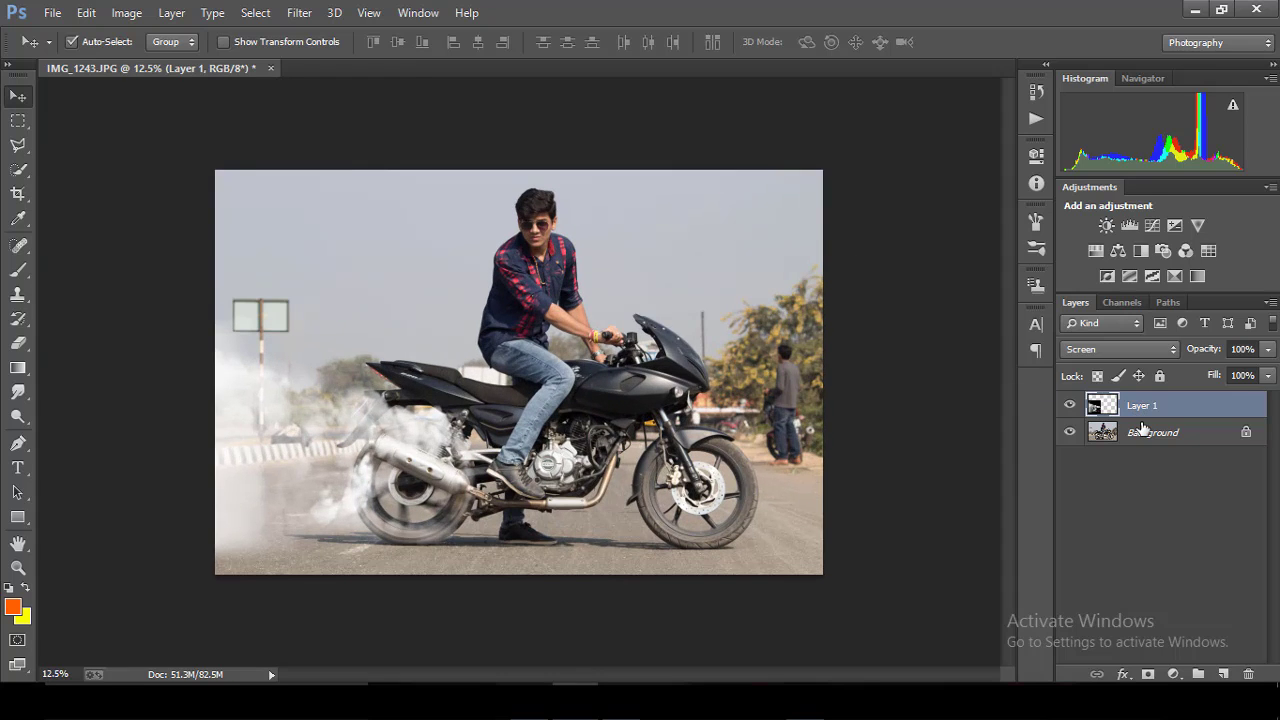
# Merge Layer 1 with the Background layer into a single layer.
pyautogui.keyDown('shift'); pyautogui.click(1142, 428); pyautogui.keyUp('shift')
pyautogui.rightClick(1142, 428)
pyautogui.click(1101, 537)
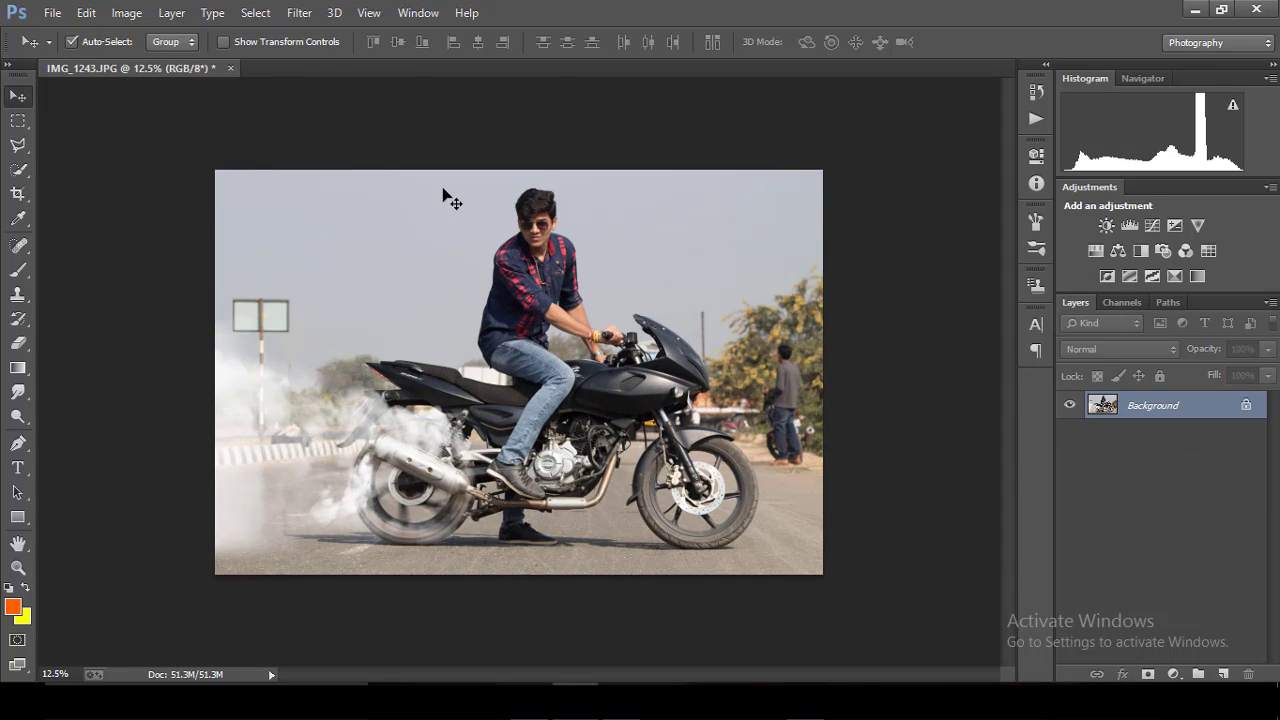
pyautogui.click(288, 12)
# Launch Color Efex Pro 4 and set Detail Extractor strength to 22% and Contrast to -20%.
pyautogui.click(560, 498)
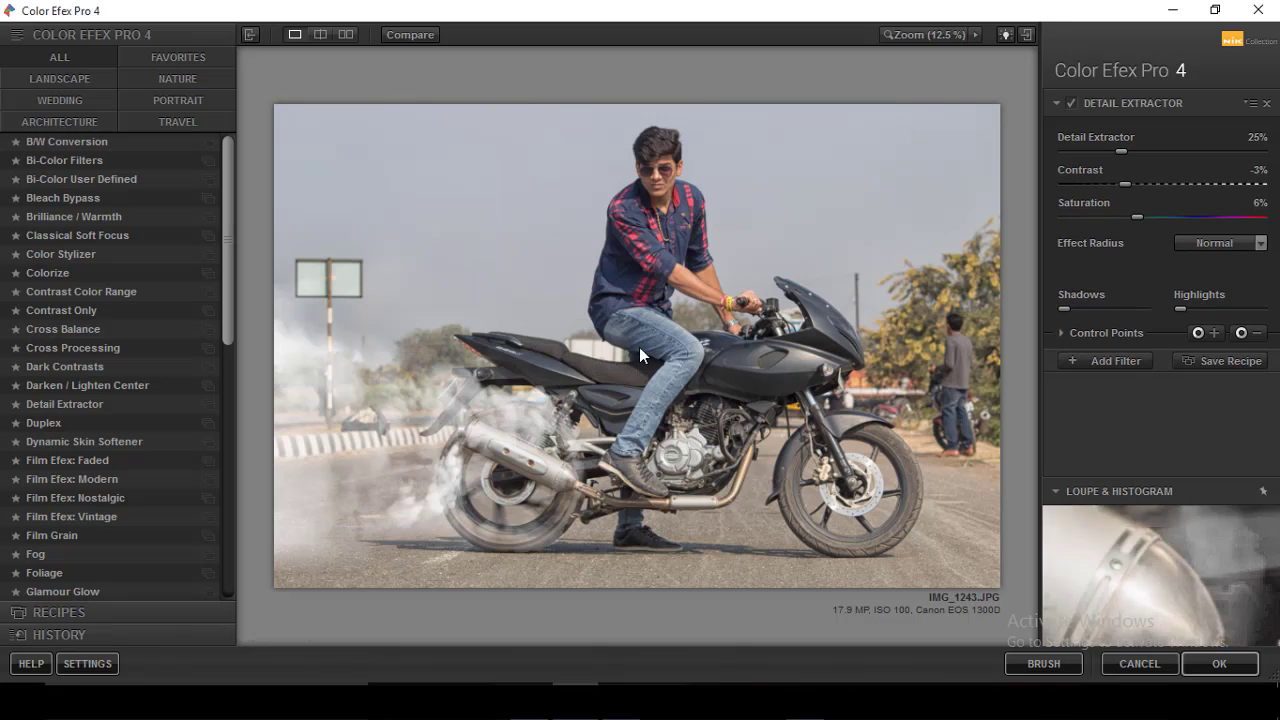
pyautogui.moveTo(1092, 151); pyautogui.dragTo(1078, 151)
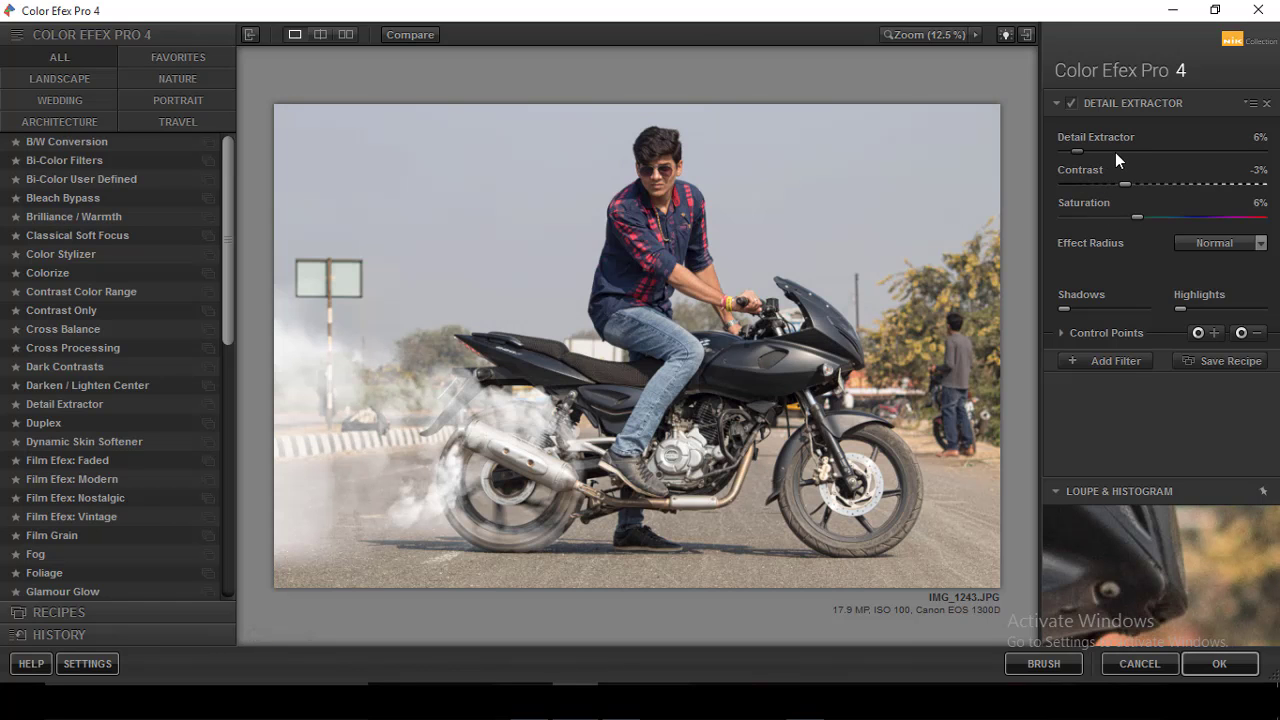
pyautogui.click(1115, 151)
pyautogui.click(1086, 184)
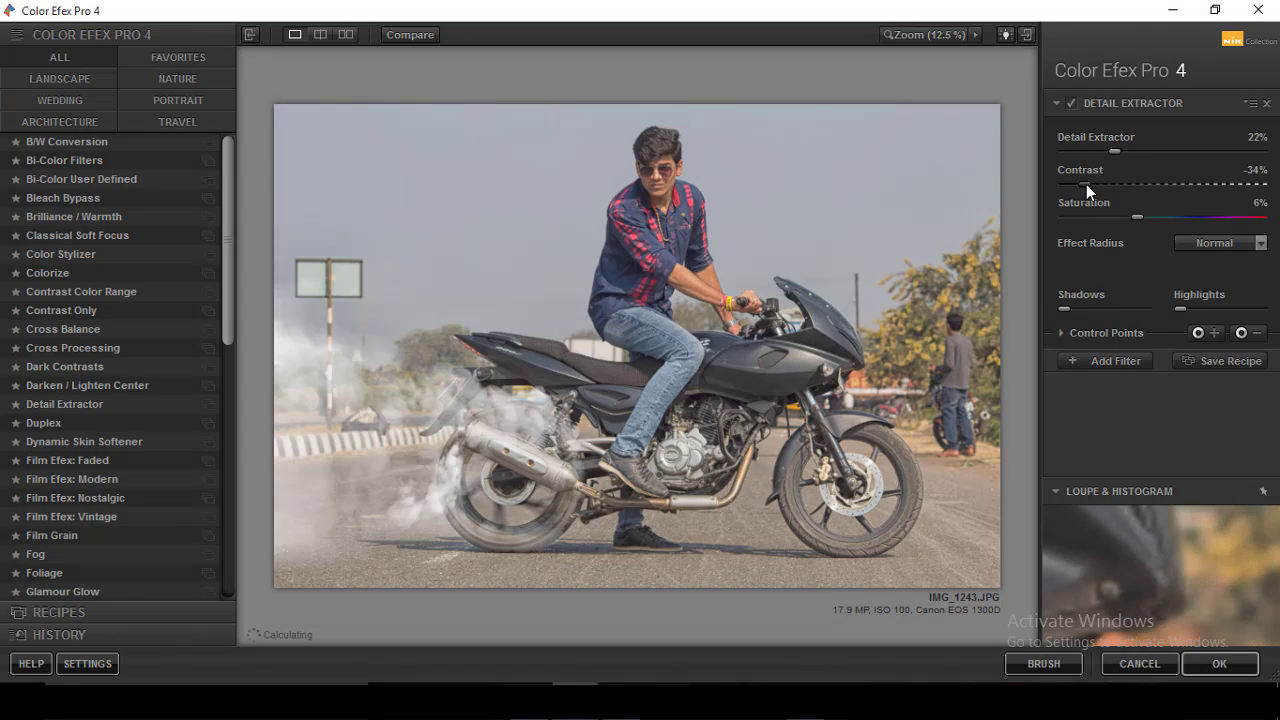
pyautogui.moveTo(1086, 184); pyautogui.dragTo(1067, 184)
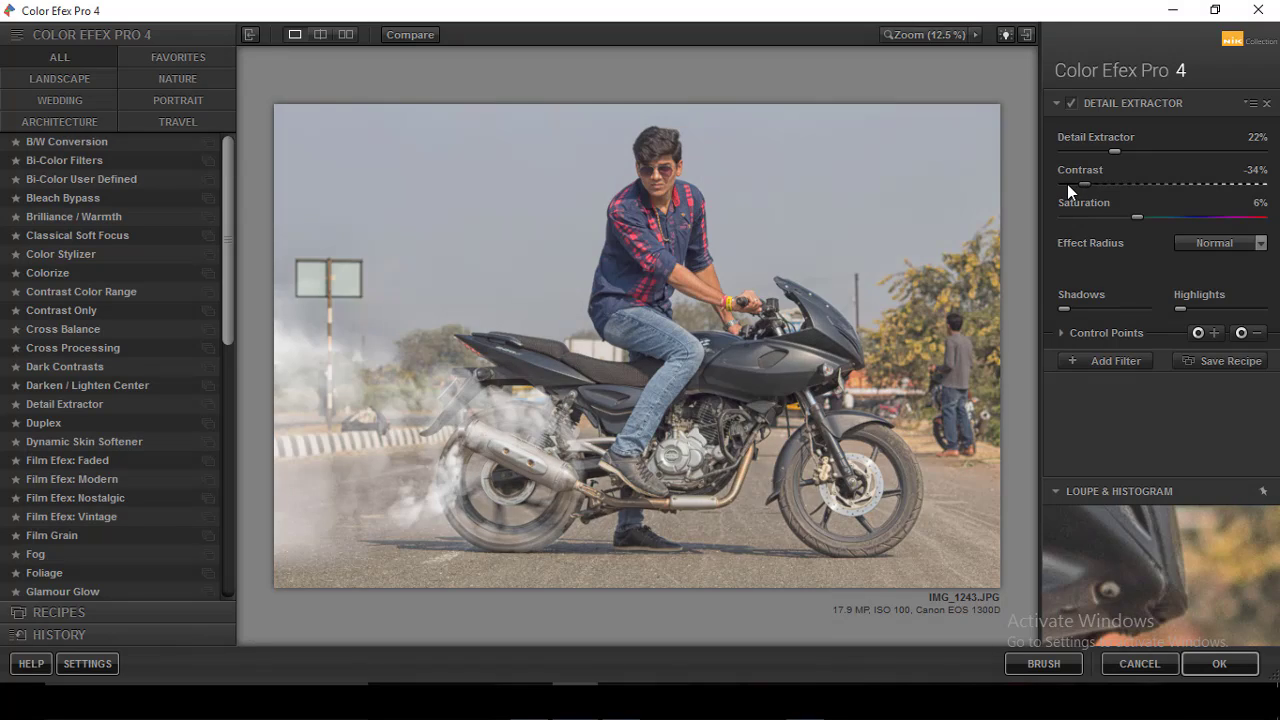
pyautogui.click(1182, 184)
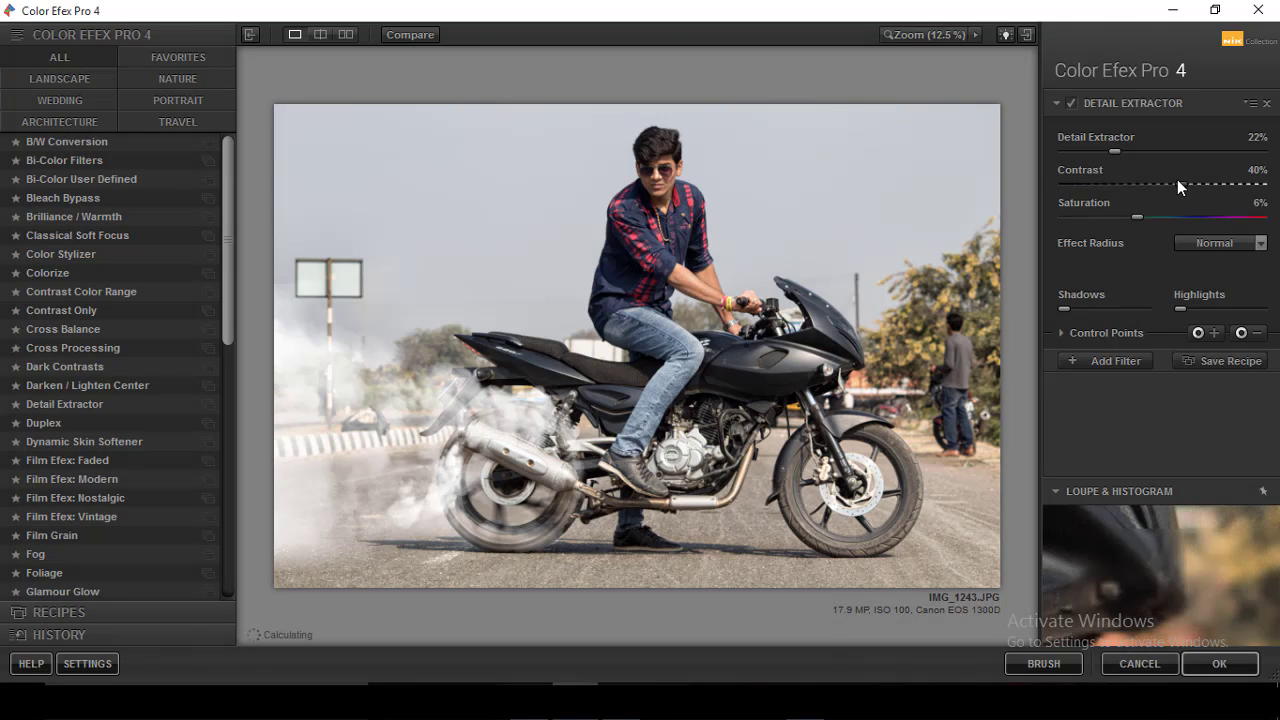
pyautogui.moveTo(1082, 184); pyautogui.dragTo(1102, 184)
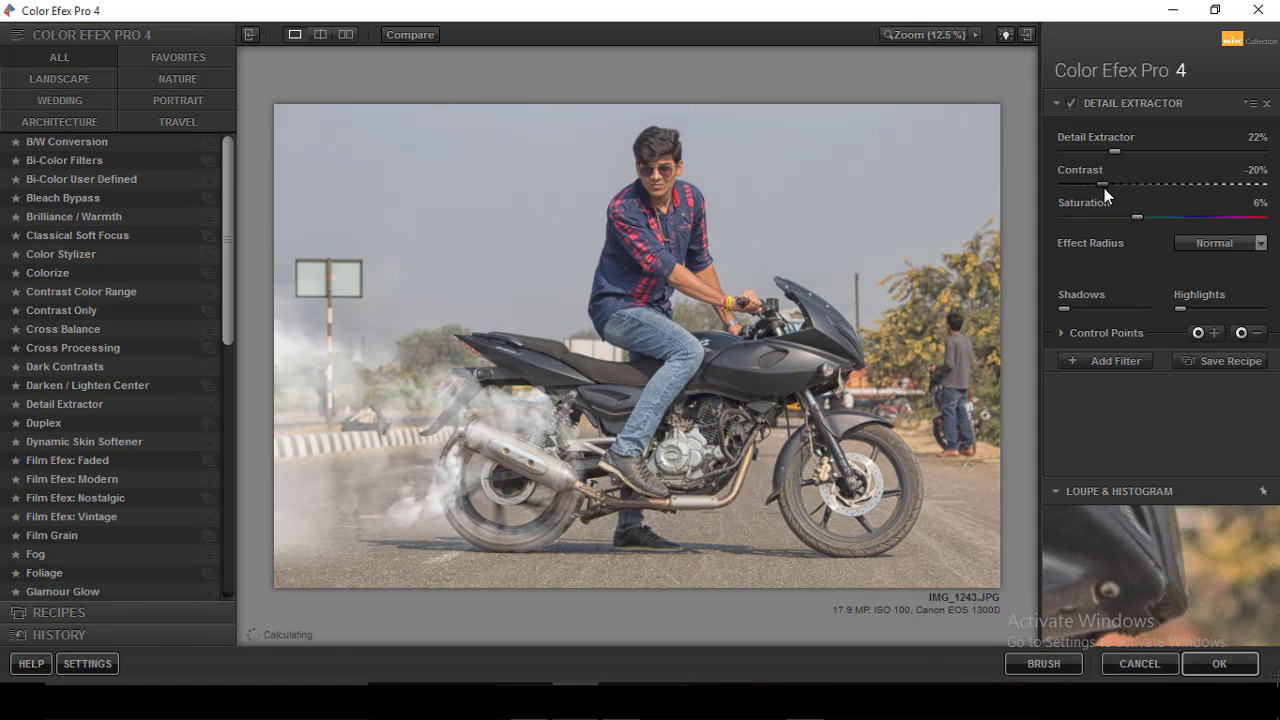
pyautogui.scroll(-1, 938, 265)
pyautogui.scroll(1, 938, 265)
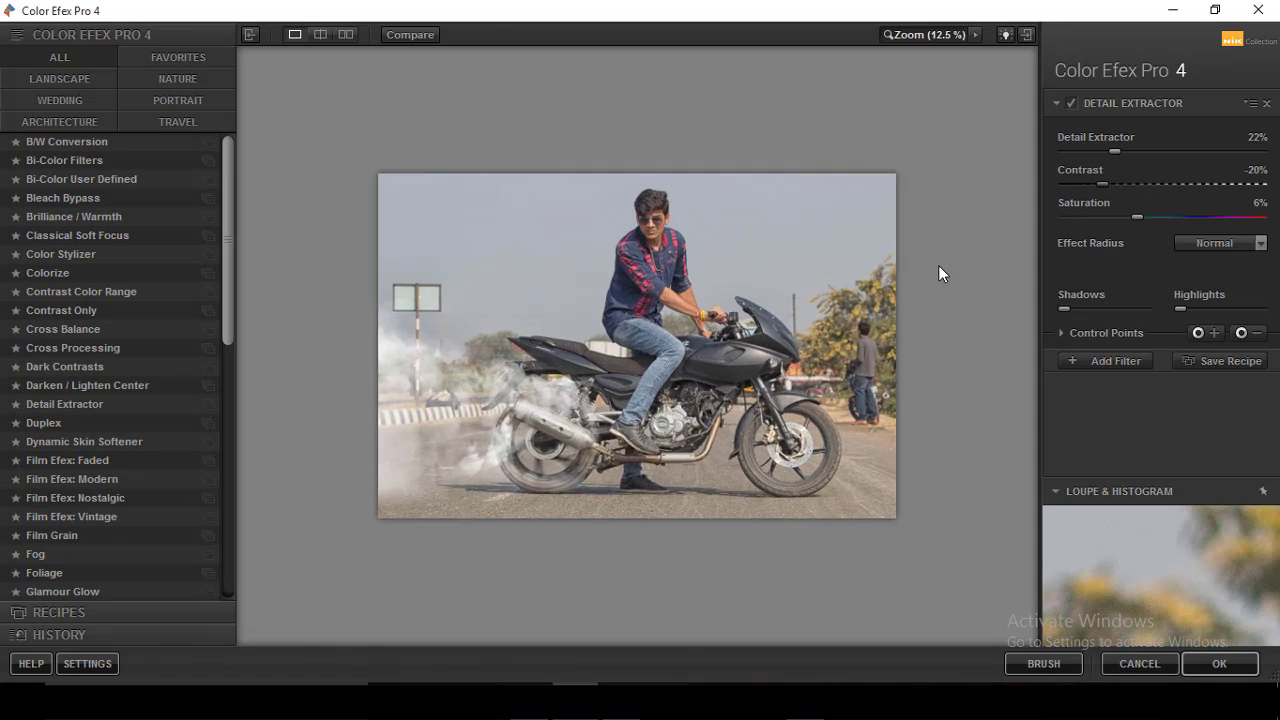
# Add Contrast Color Range as the second filter with reduced Color Contrast strength.
pyautogui.click(1085, 363)
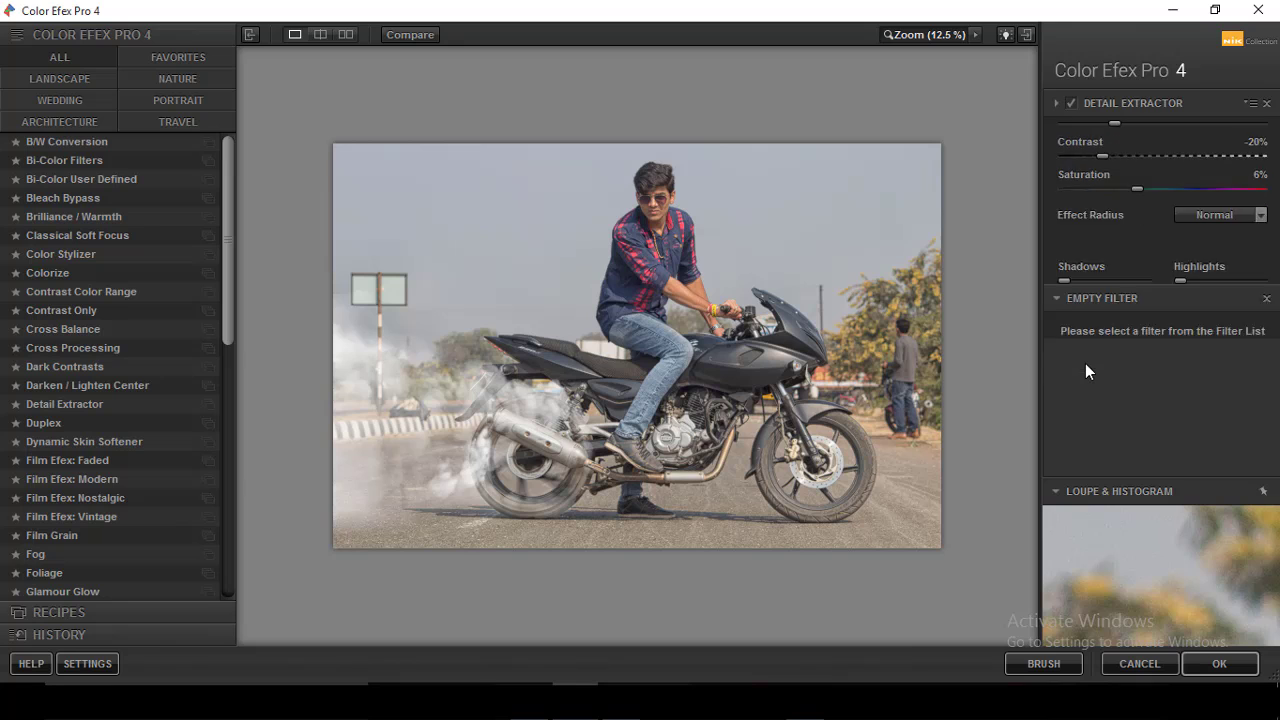
pyautogui.scroll(1, 867, 363)
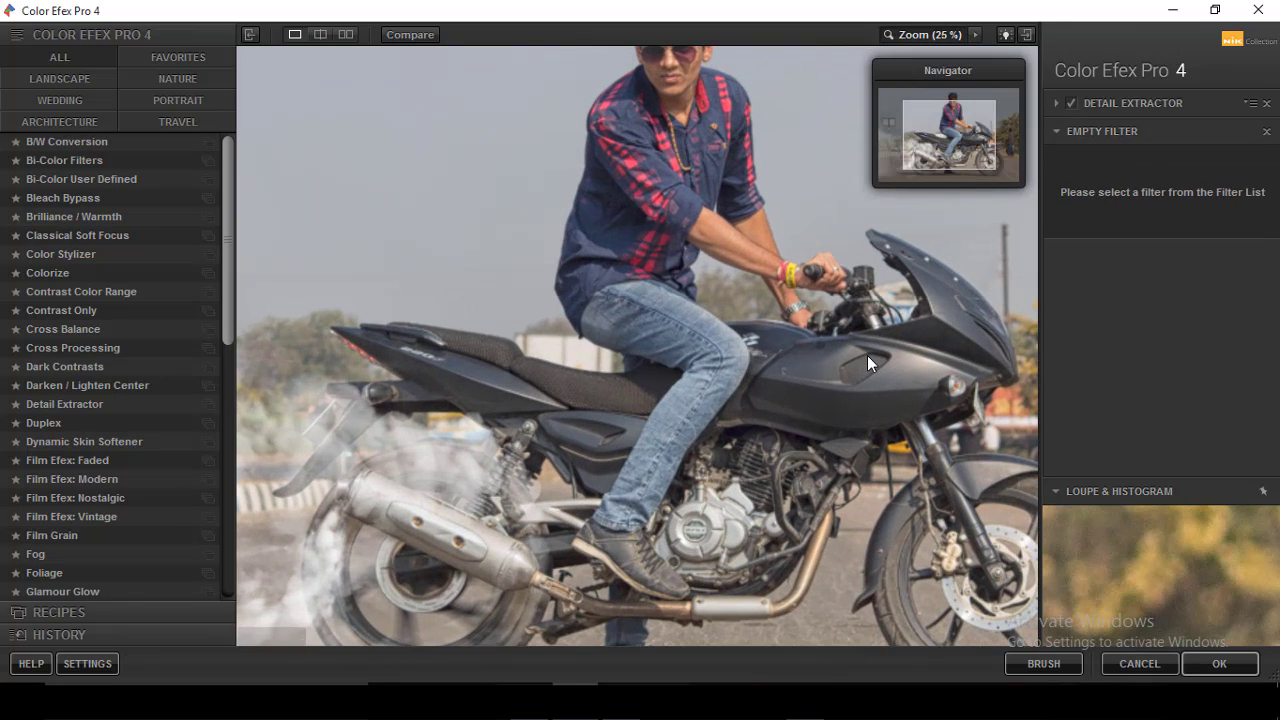
pyautogui.scroll(-1, 867, 355)
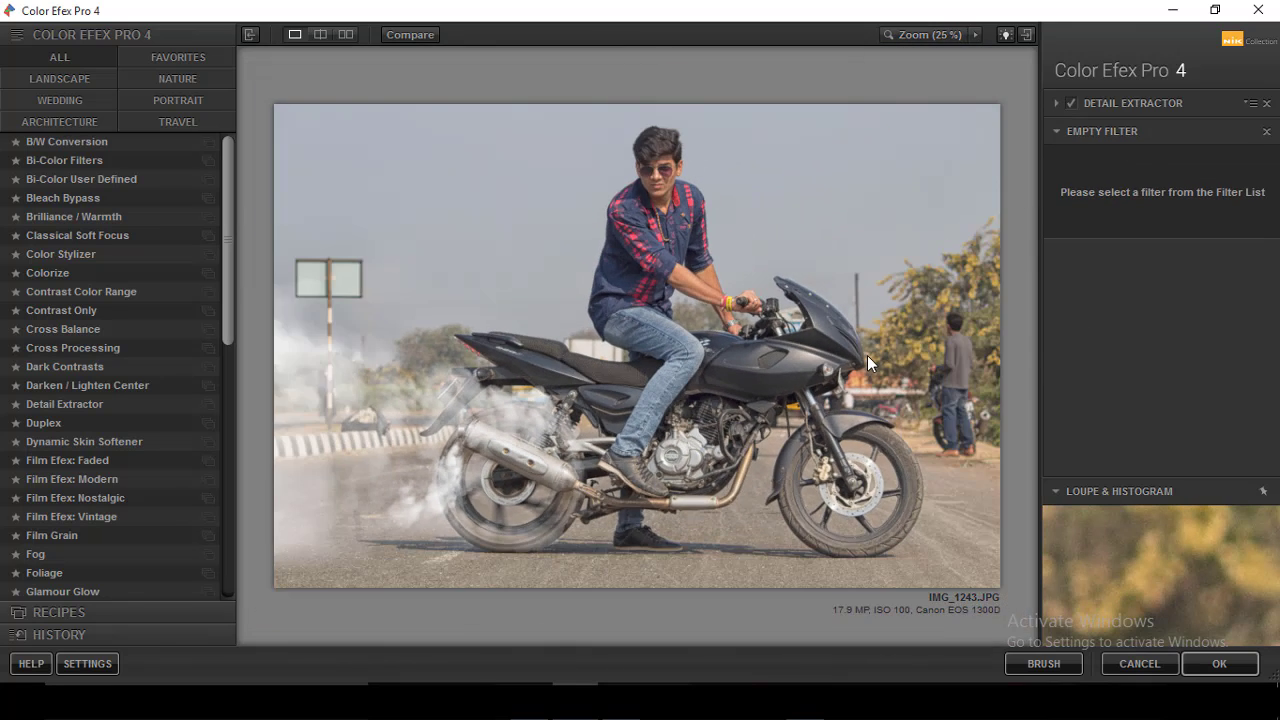
pyautogui.scroll(-1, 867, 355)
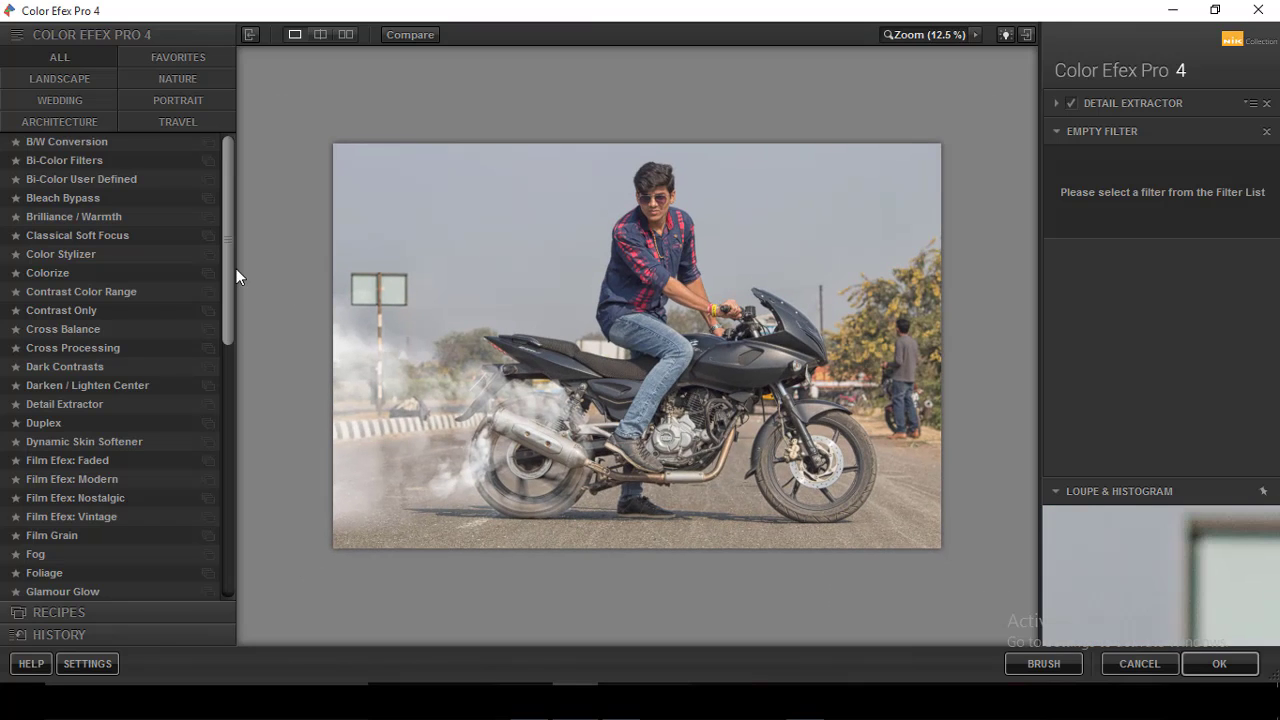
pyautogui.click(188, 292)
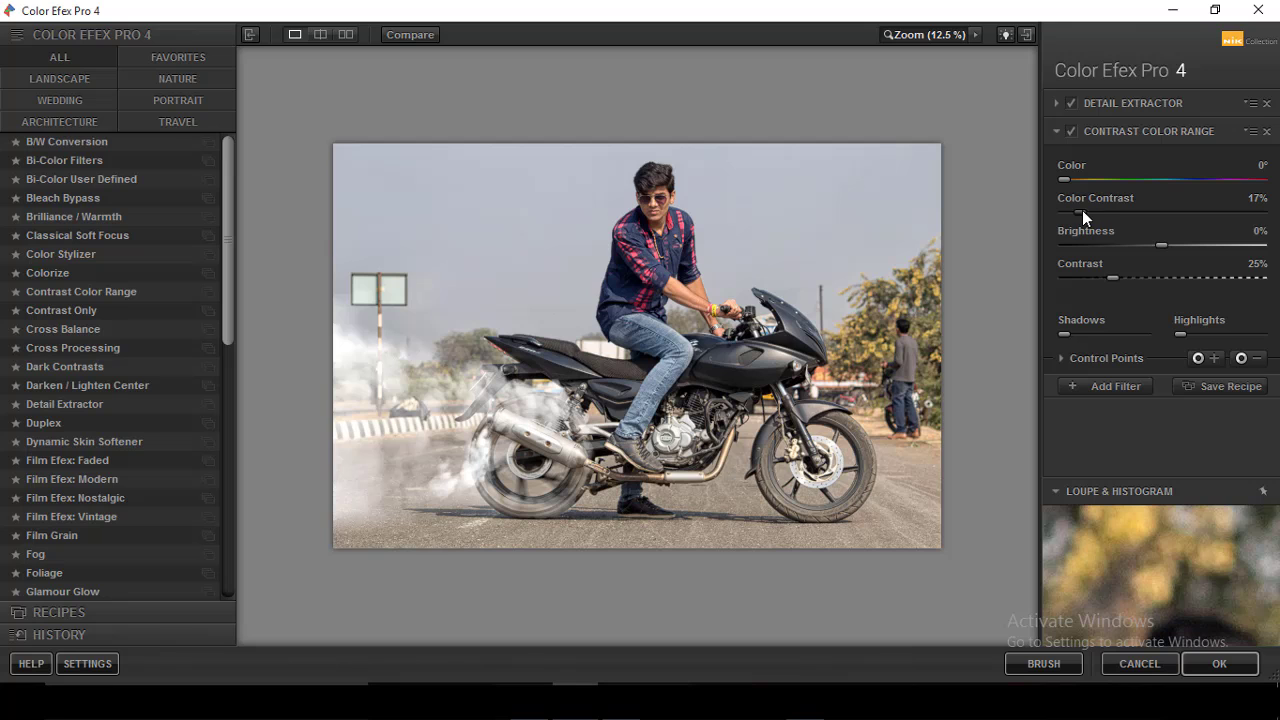
pyautogui.click(1095, 212)
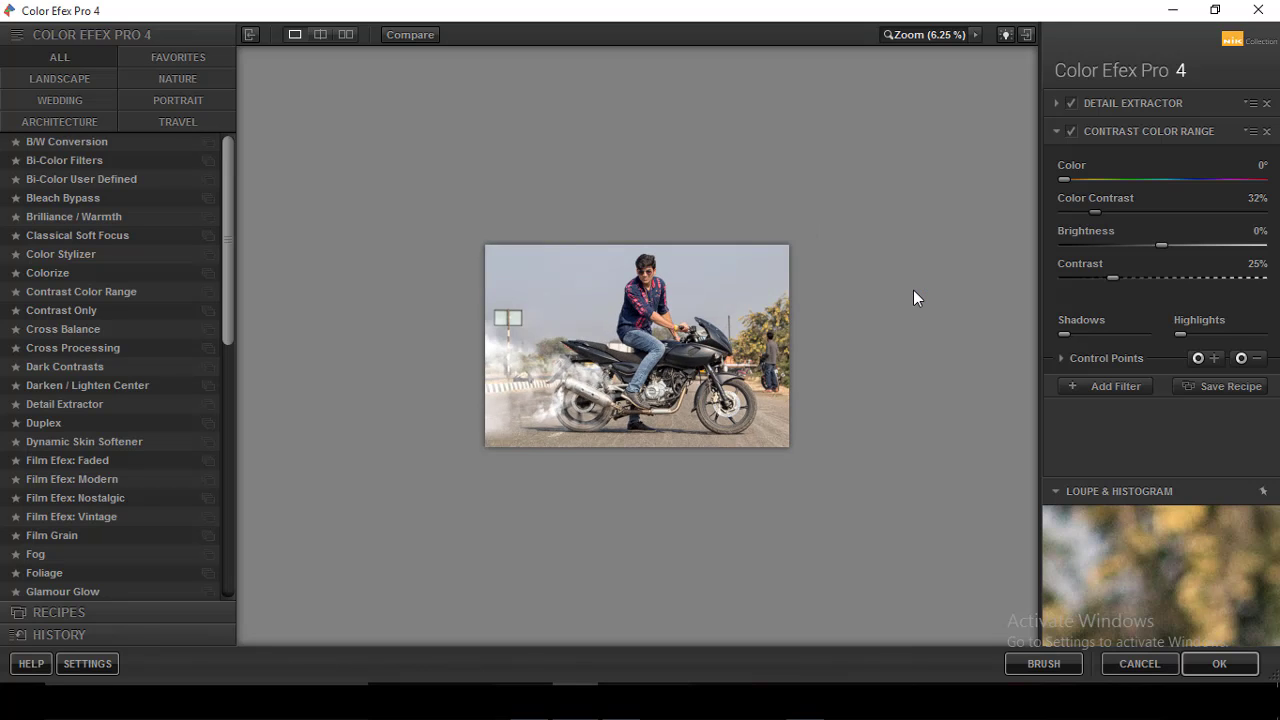
# Trial Dark Contrasts, Cross Balance and Contrast Only in a third slot, remove it, and apply.
pyautogui.click(1080, 391)
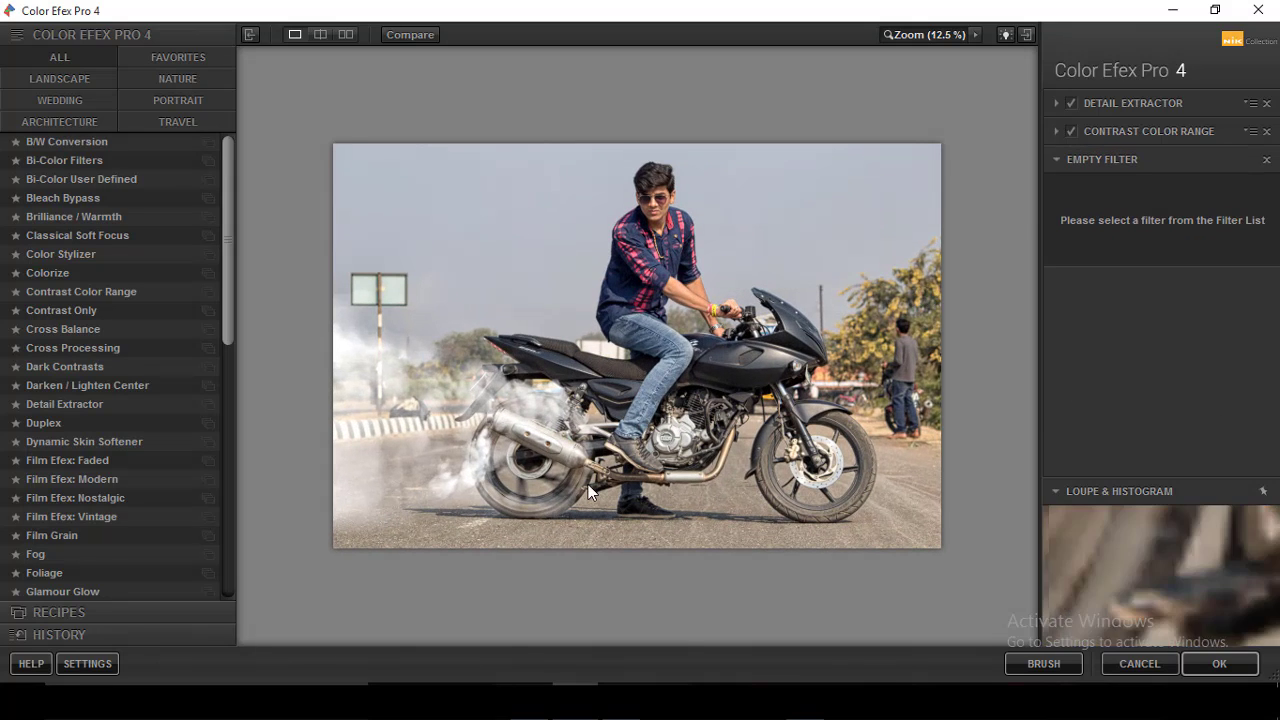
pyautogui.click(115, 366)
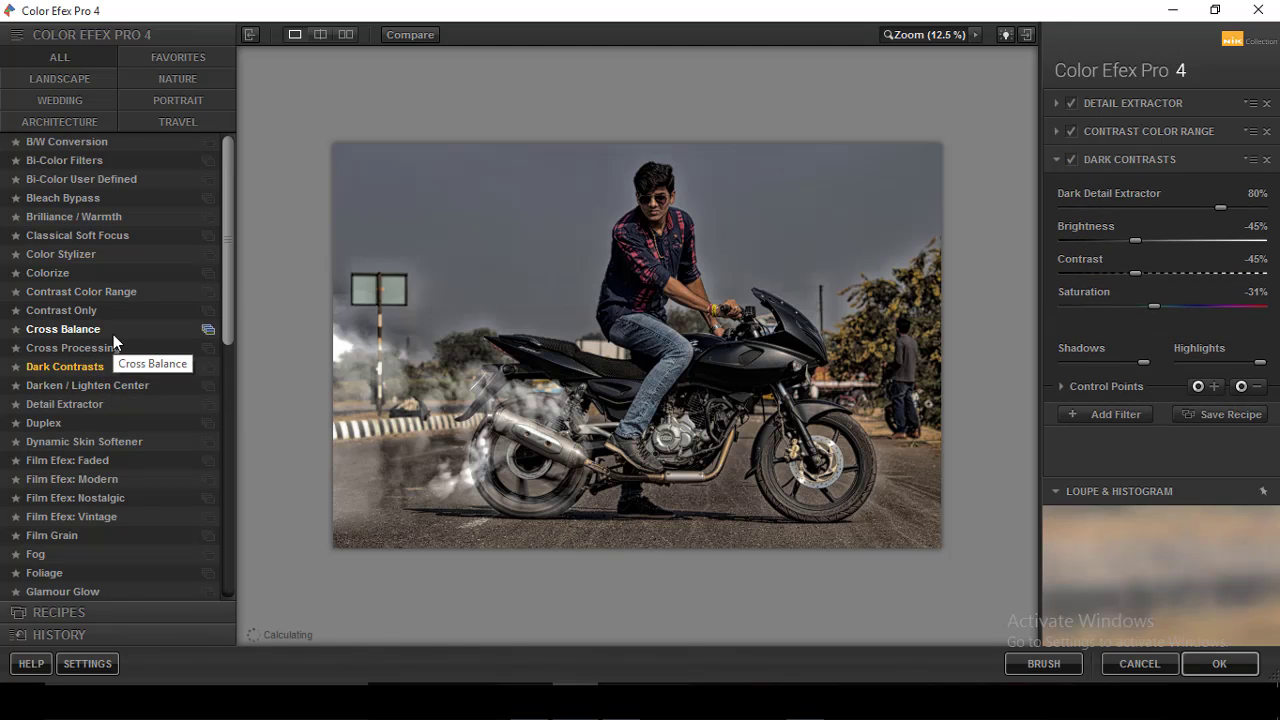
pyautogui.click(113, 336)
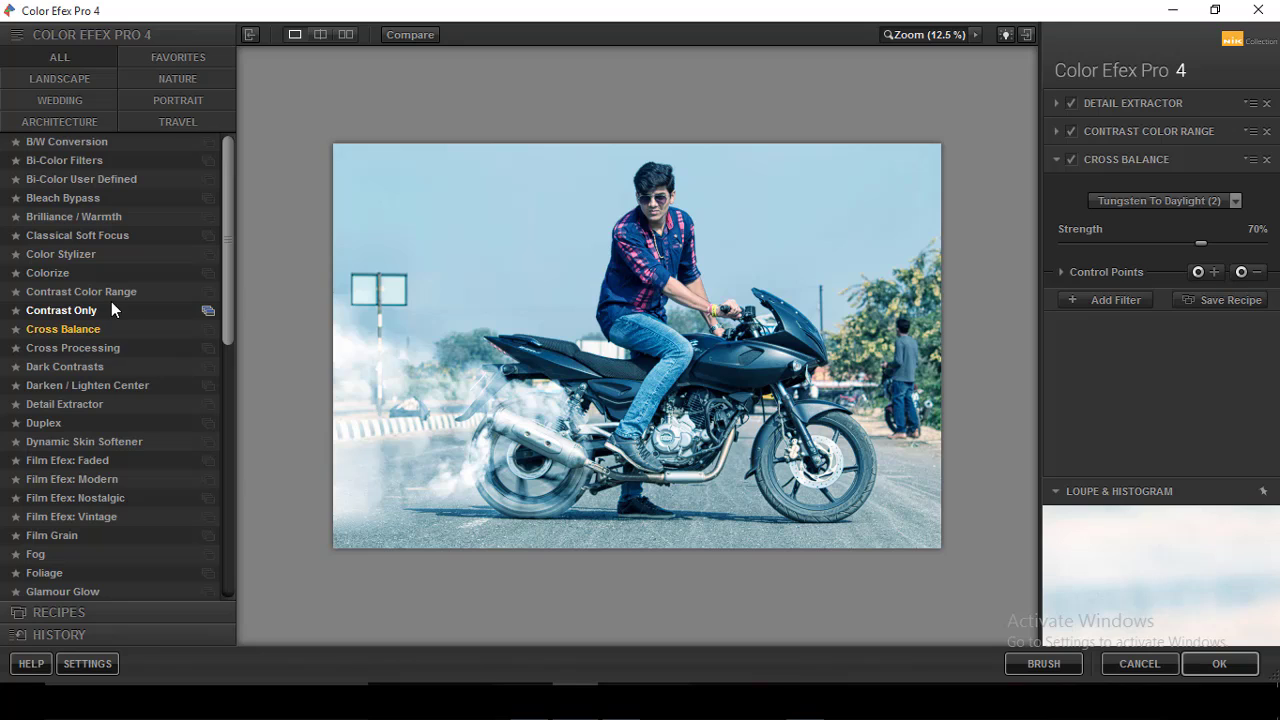
pyautogui.click(100, 310)
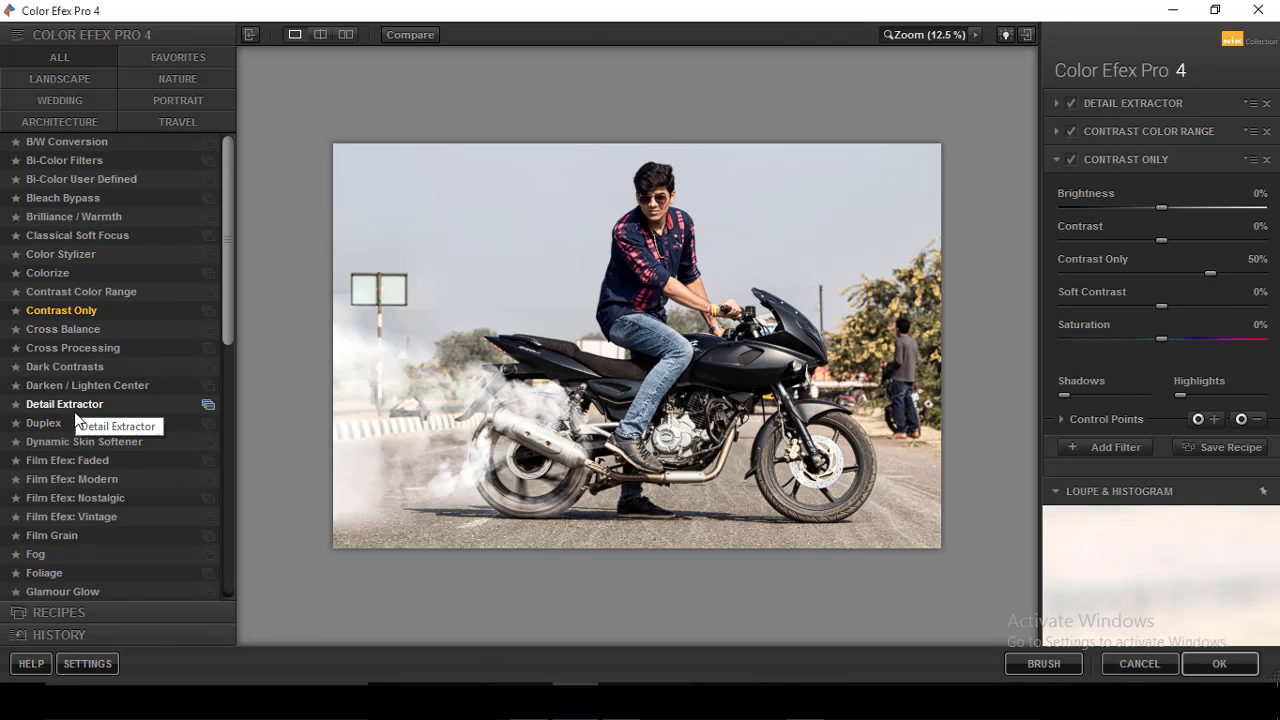
pyautogui.click(1266, 159)
pyautogui.click(1248, 665)
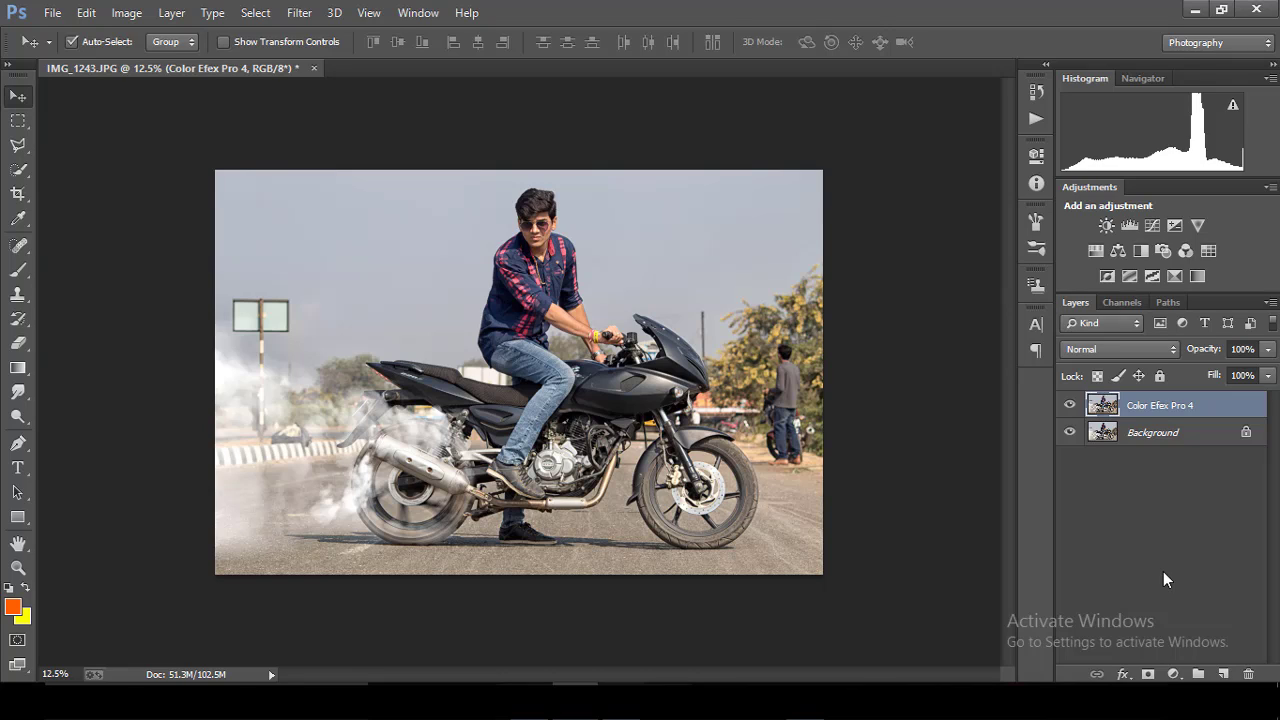
# Launch the Camera Raw filter and desaturate greens to -100 and yellows to -98.
pyautogui.click(299, 12)
pyautogui.click(330, 127)
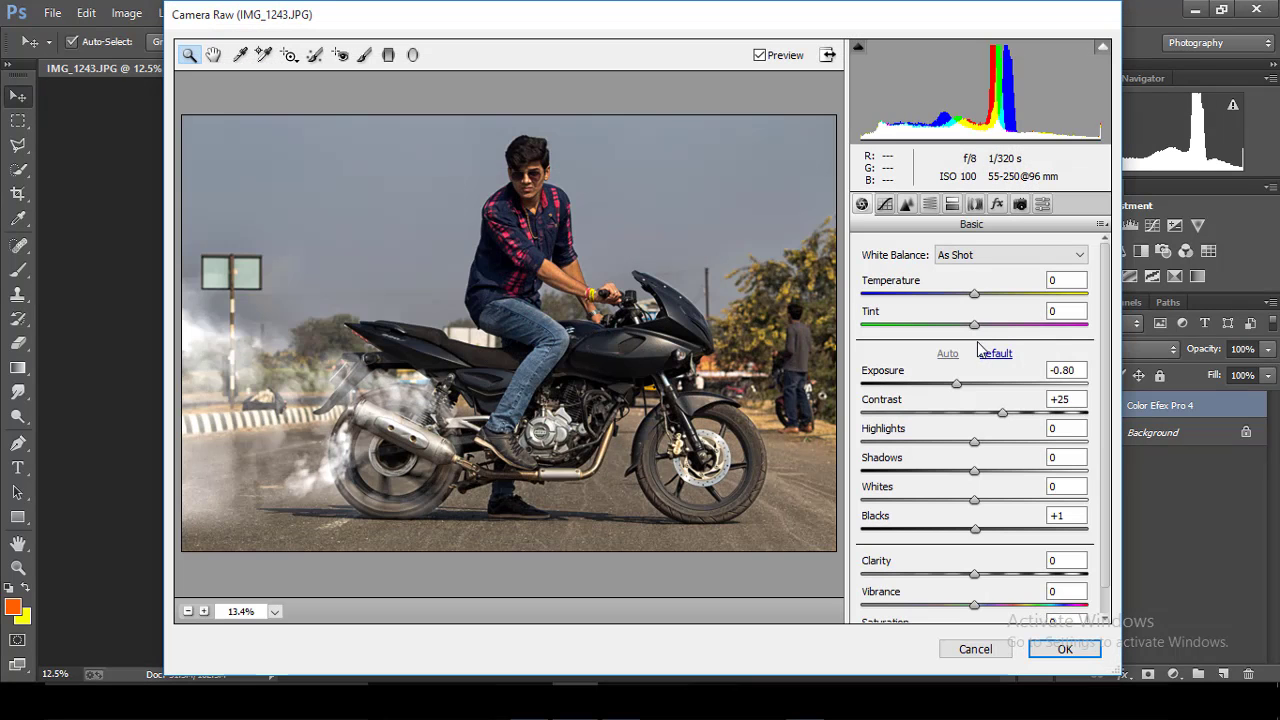
pyautogui.click(982, 353)
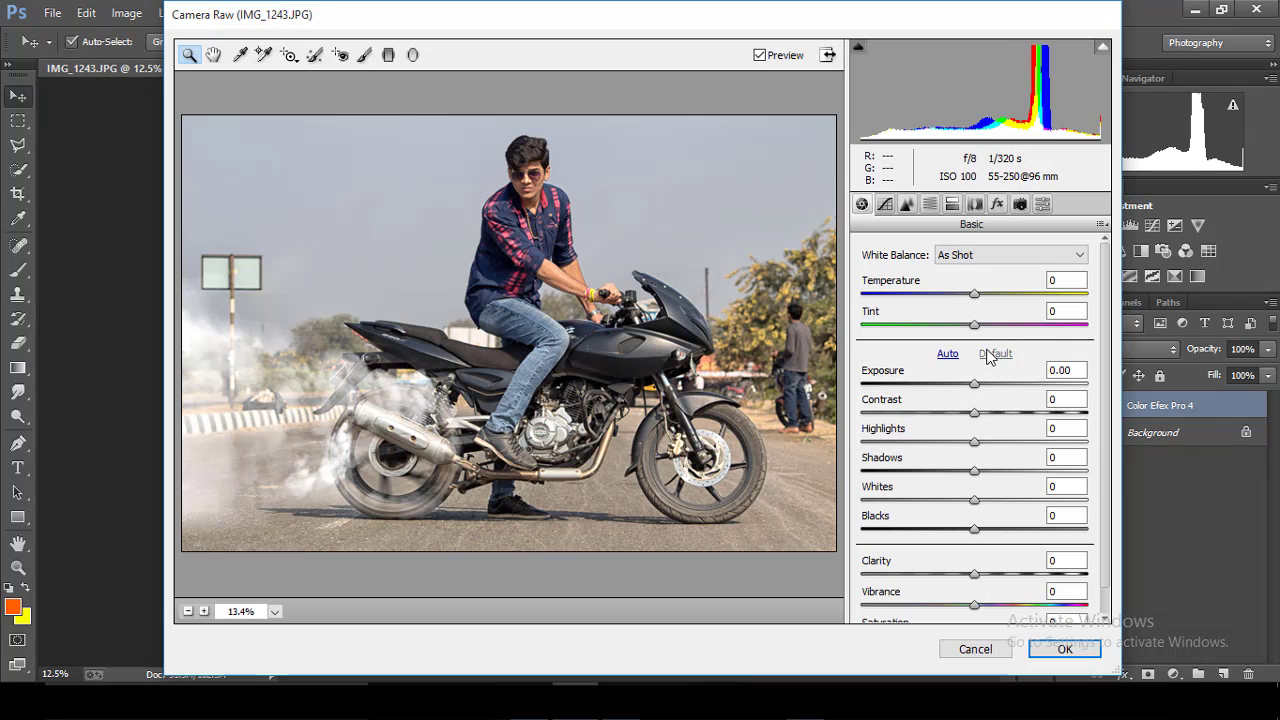
pyautogui.click(929, 204)
pyautogui.moveTo(885, 429)
pyautogui.mouseDown()
pyautogui.moveTo(866, 429)
pyautogui.moveTo(868, 399)
pyautogui.mouseUp()
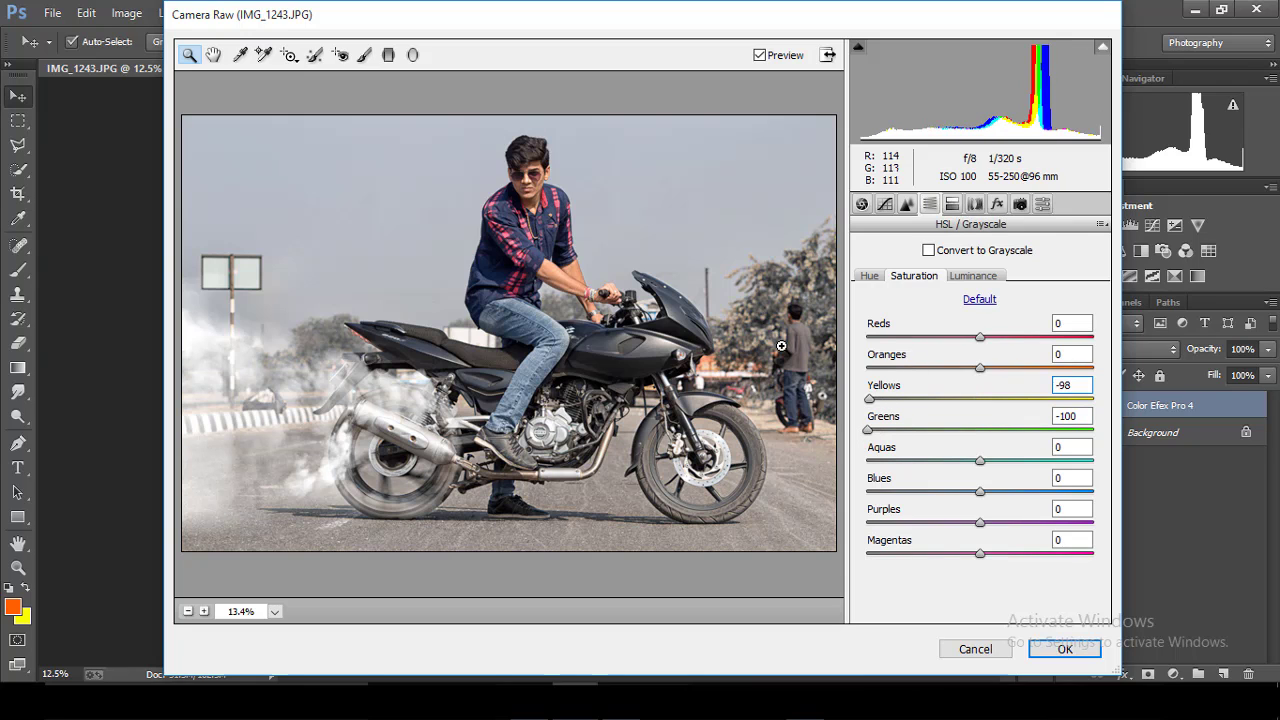
pyautogui.keyDown('alt'); pyautogui.click(781, 346); pyautogui.keyUp('alt')
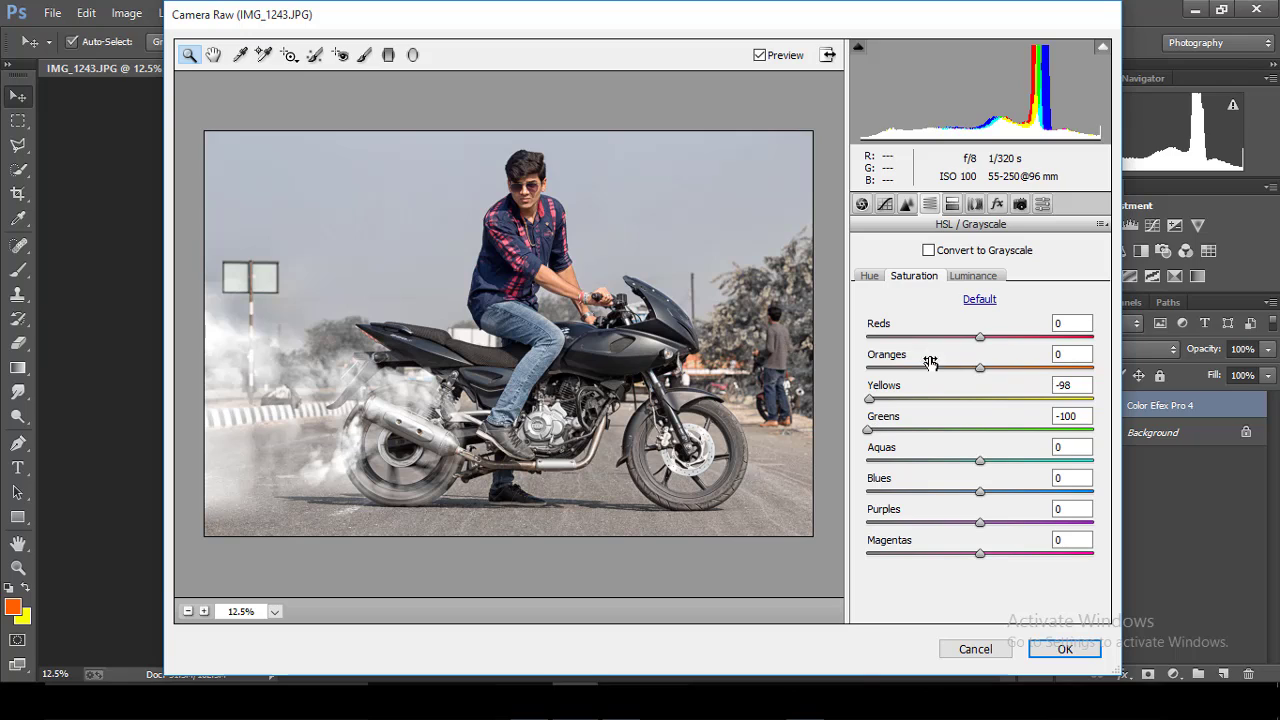
pyautogui.keyDown('alt'); pyautogui.click(665, 526); pyautogui.keyUp('alt')
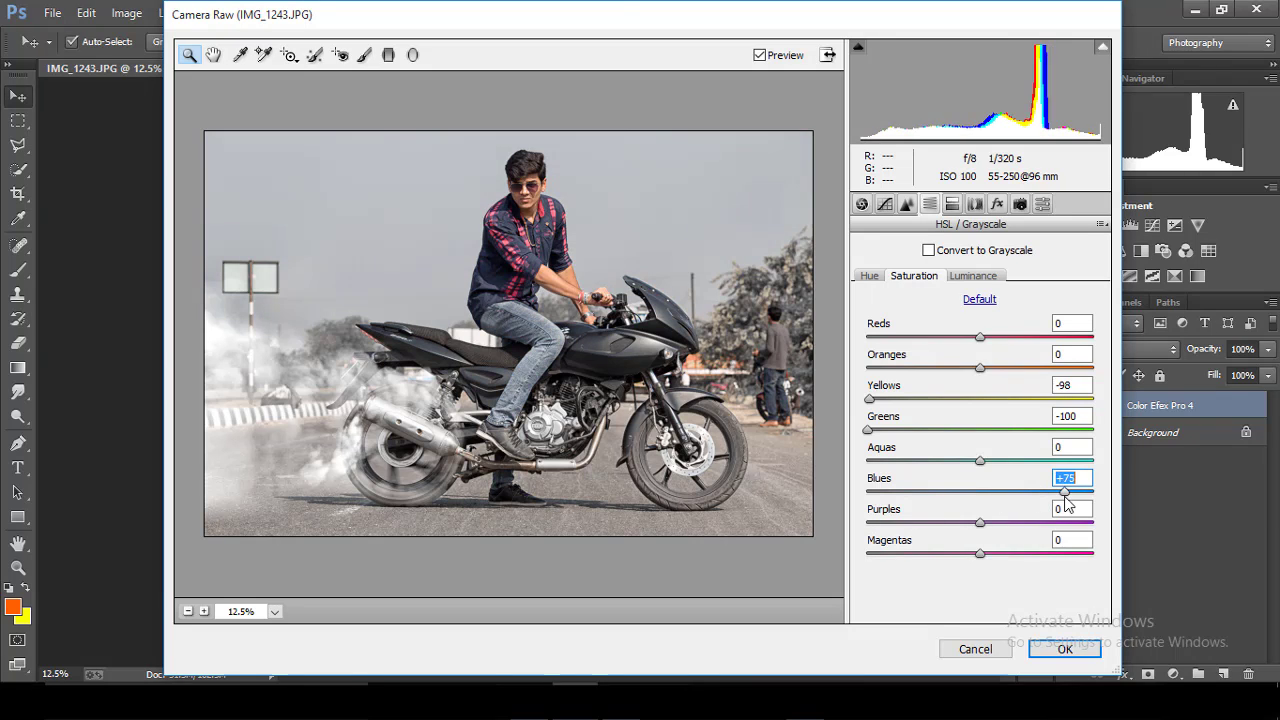
# Set aquas saturation to +100 and blues to +76, and raise oranges luminance to +7.
pyautogui.moveTo(980, 491)
pyautogui.mouseDown()
pyautogui.moveTo(920, 517)
pyautogui.moveTo(1086, 486)
pyautogui.mouseUp()
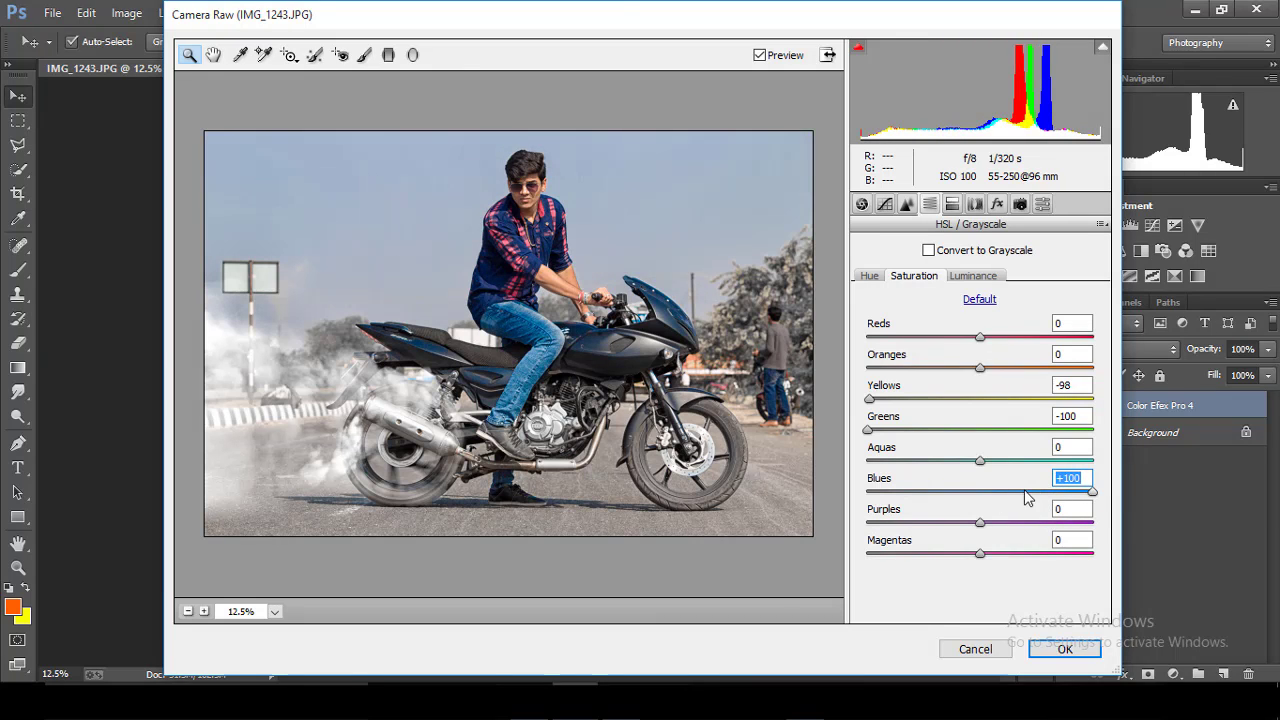
pyautogui.moveTo(1008, 465); pyautogui.dragTo(1118, 472)
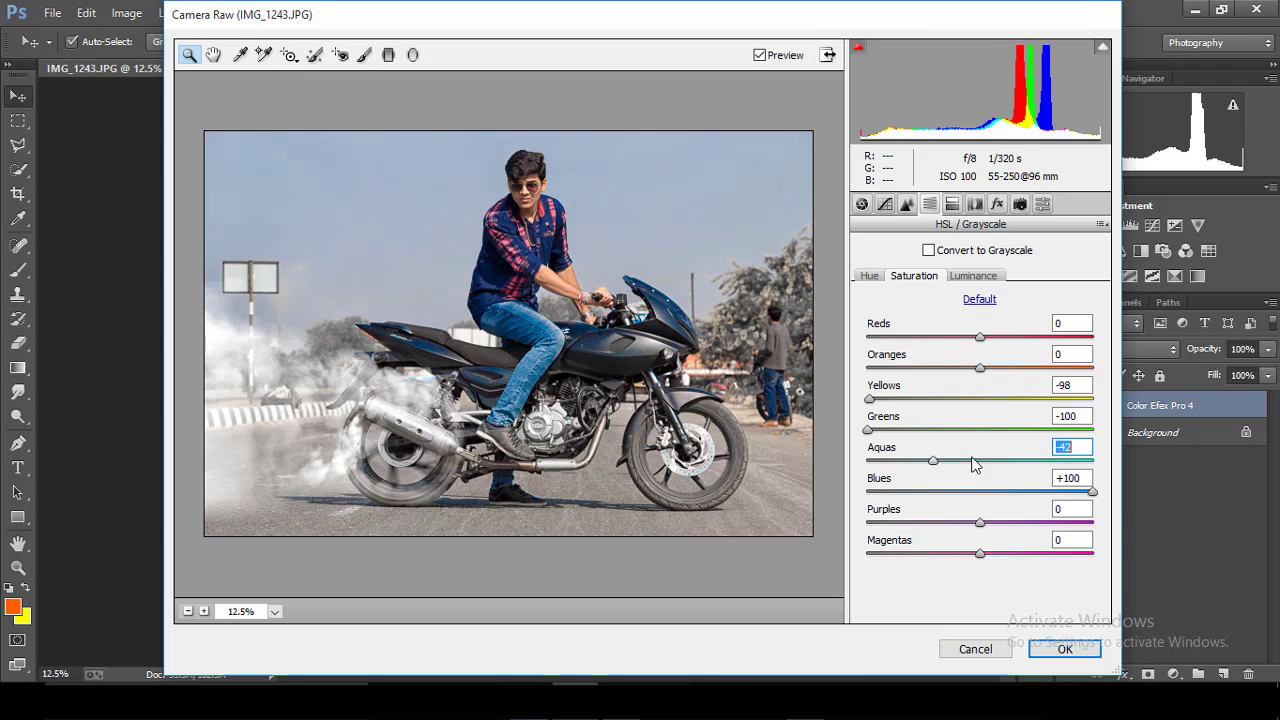
pyautogui.moveTo(997, 492); pyautogui.dragTo(1066, 494)
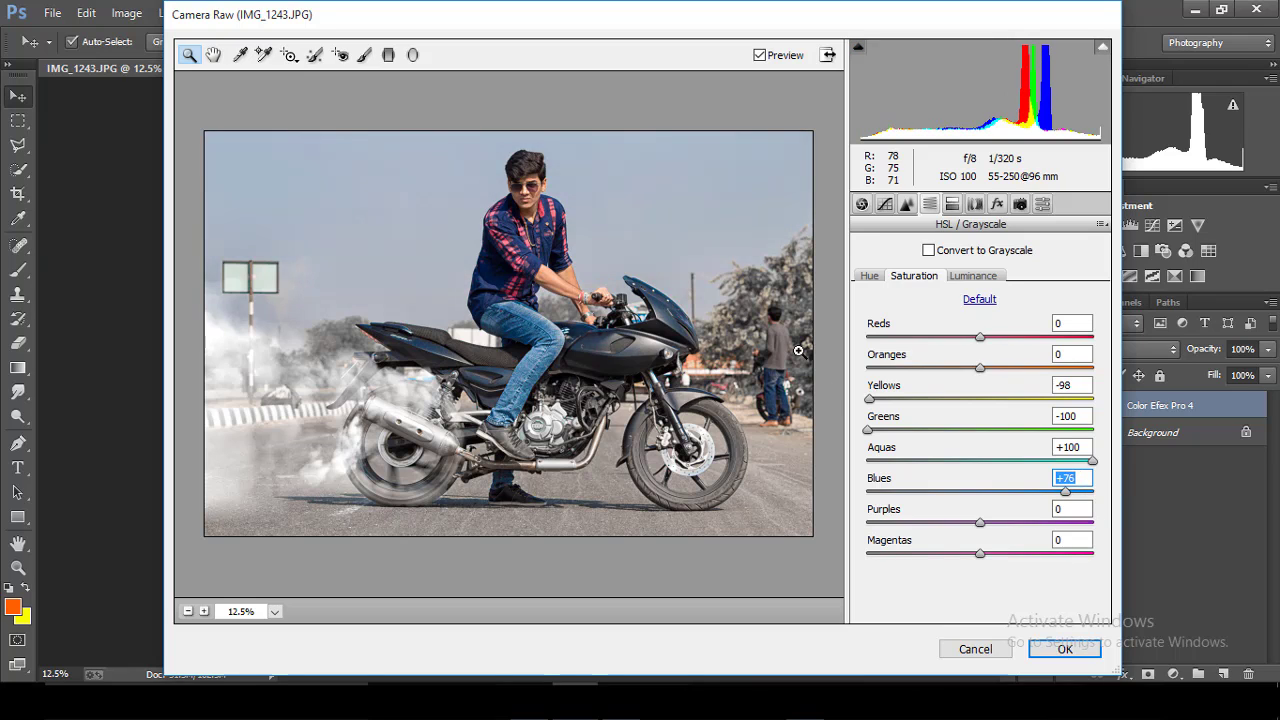
pyautogui.keyDown('alt'); pyautogui.click(800, 352); pyautogui.keyUp('alt')
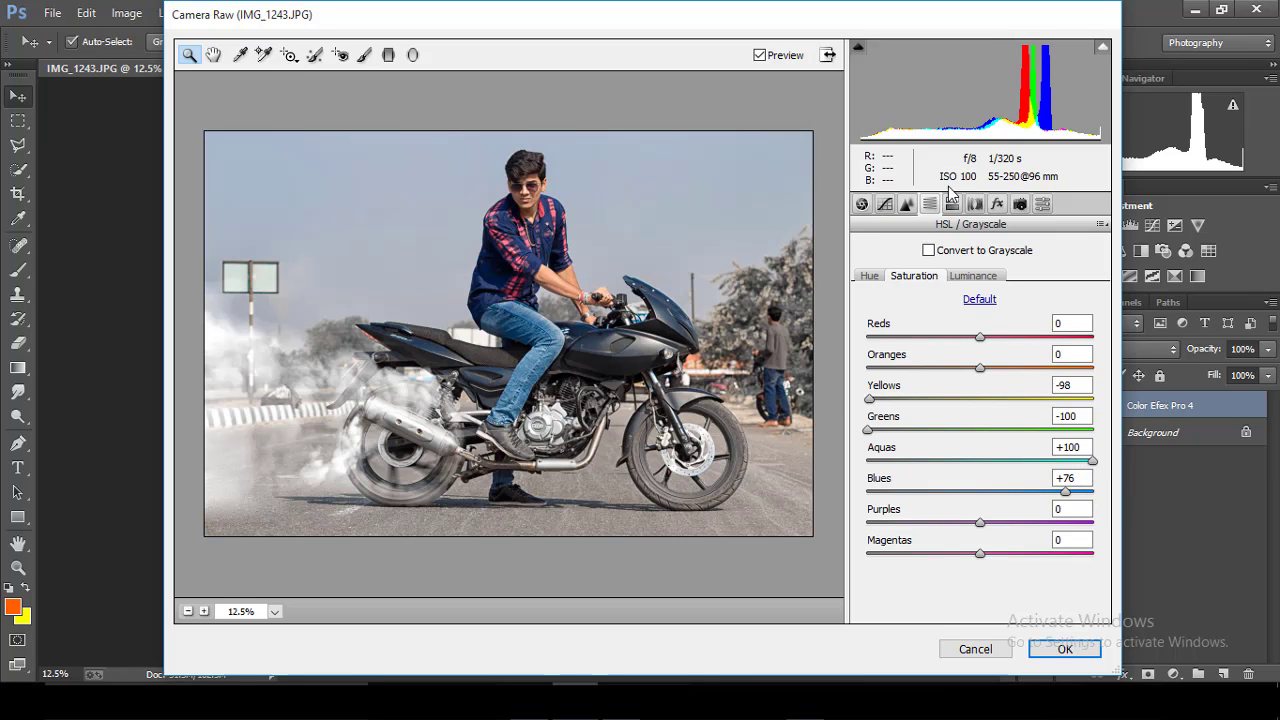
pyautogui.click(975, 275)
pyautogui.moveTo(1009, 367); pyautogui.dragTo(978, 372)
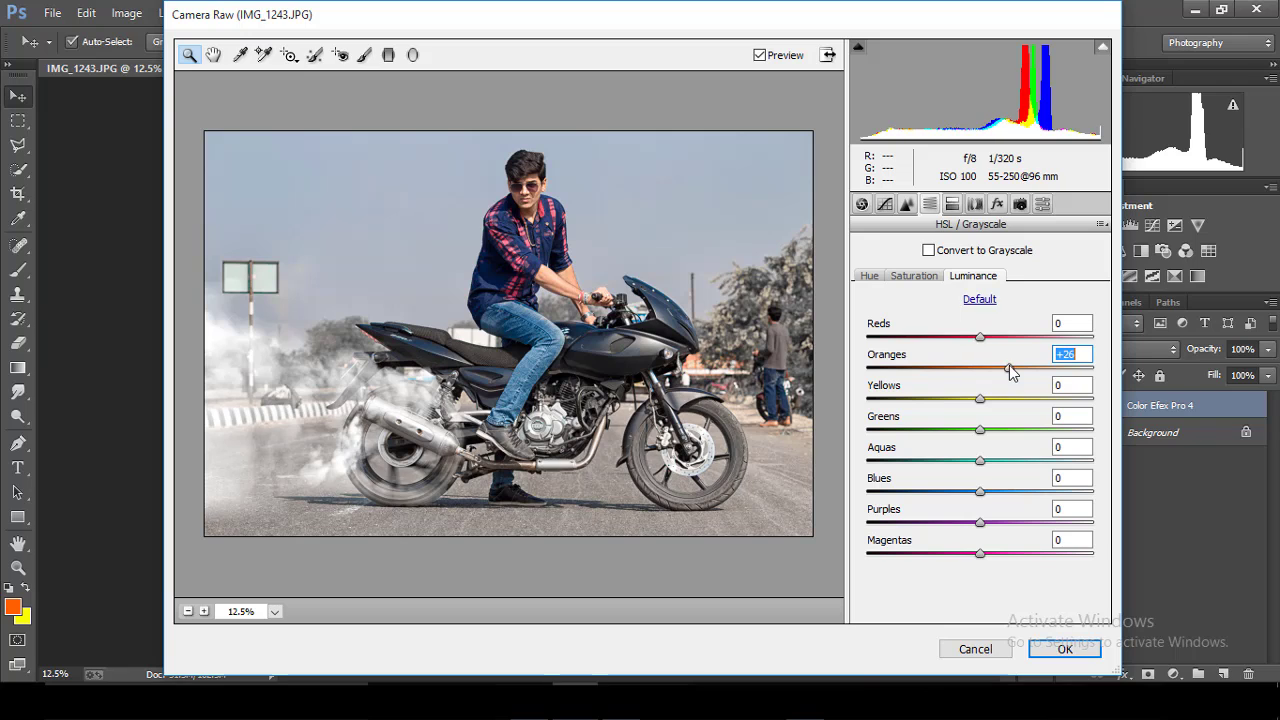
pyautogui.keyDown('alt'); pyautogui.click(796, 350); pyautogui.keyUp('alt')
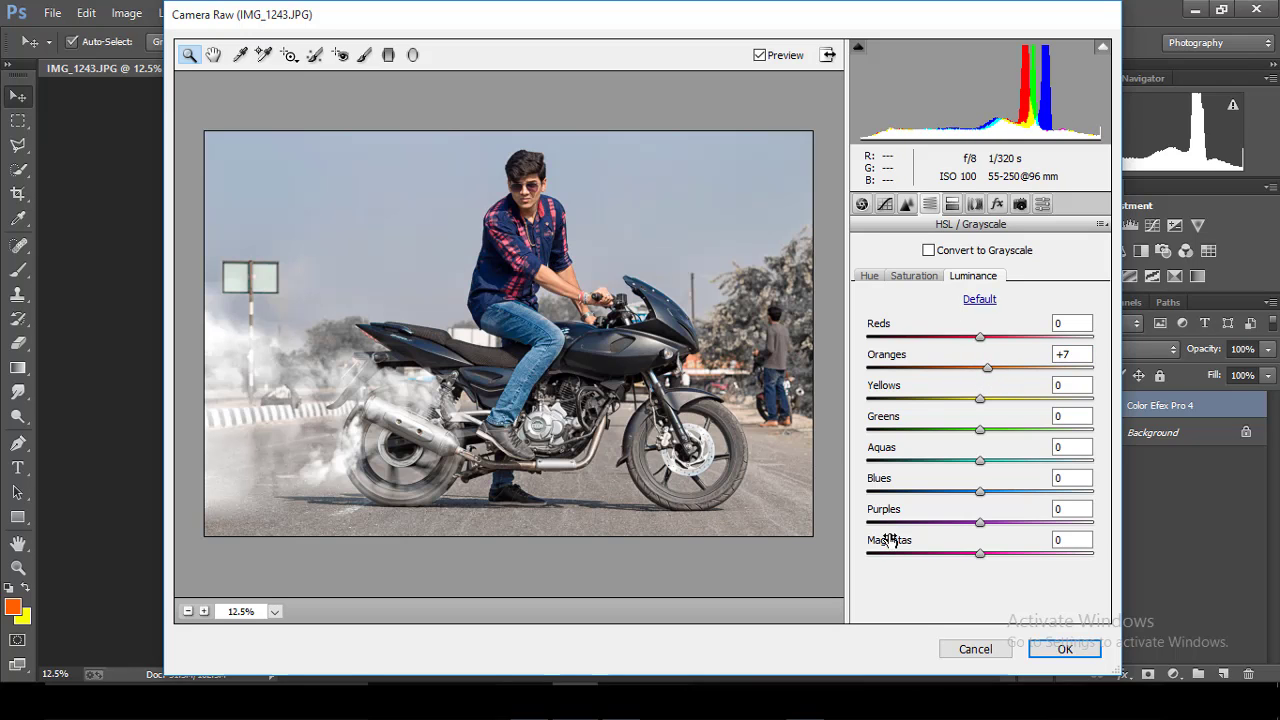
pyautogui.click(998, 204)
# Add a -20 post-crop vignette and raise Clarity to +44.
pyautogui.moveTo(977, 450); pyautogui.dragTo(957, 450)
pyautogui.keyDown('alt'); pyautogui.click(709, 425); pyautogui.keyUp('alt')
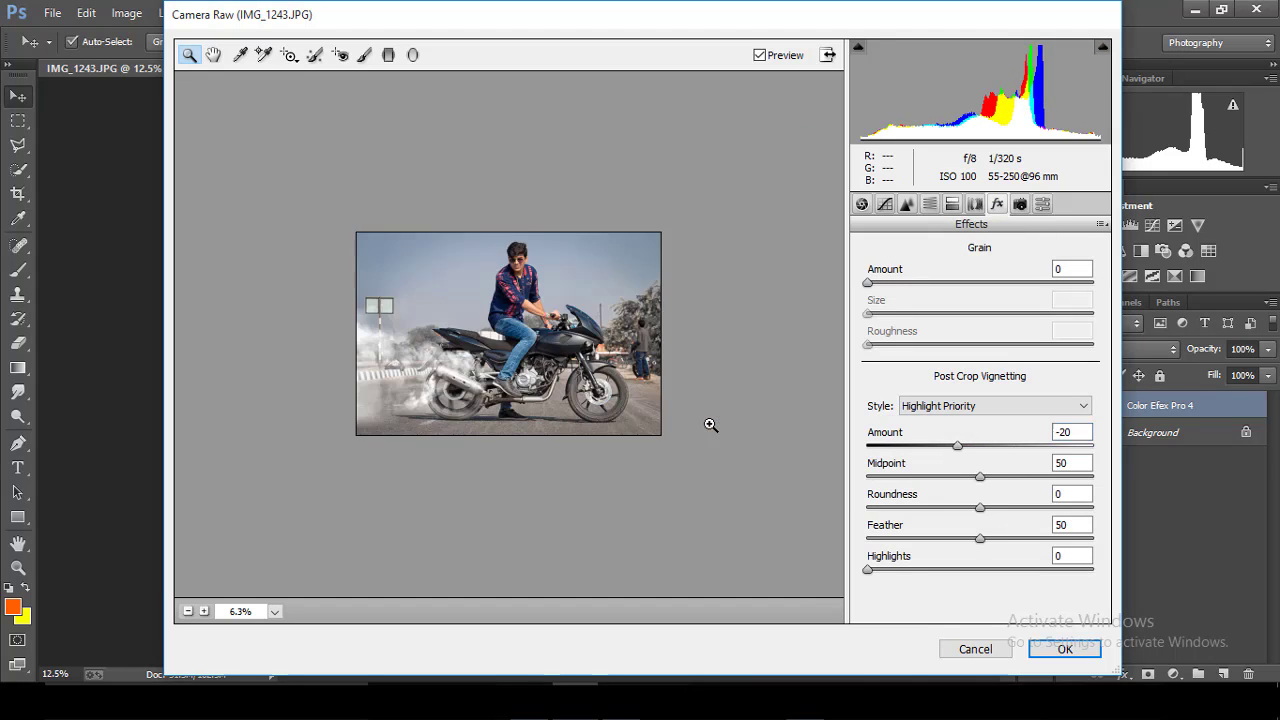
pyautogui.hotkey('ctrl', '0')
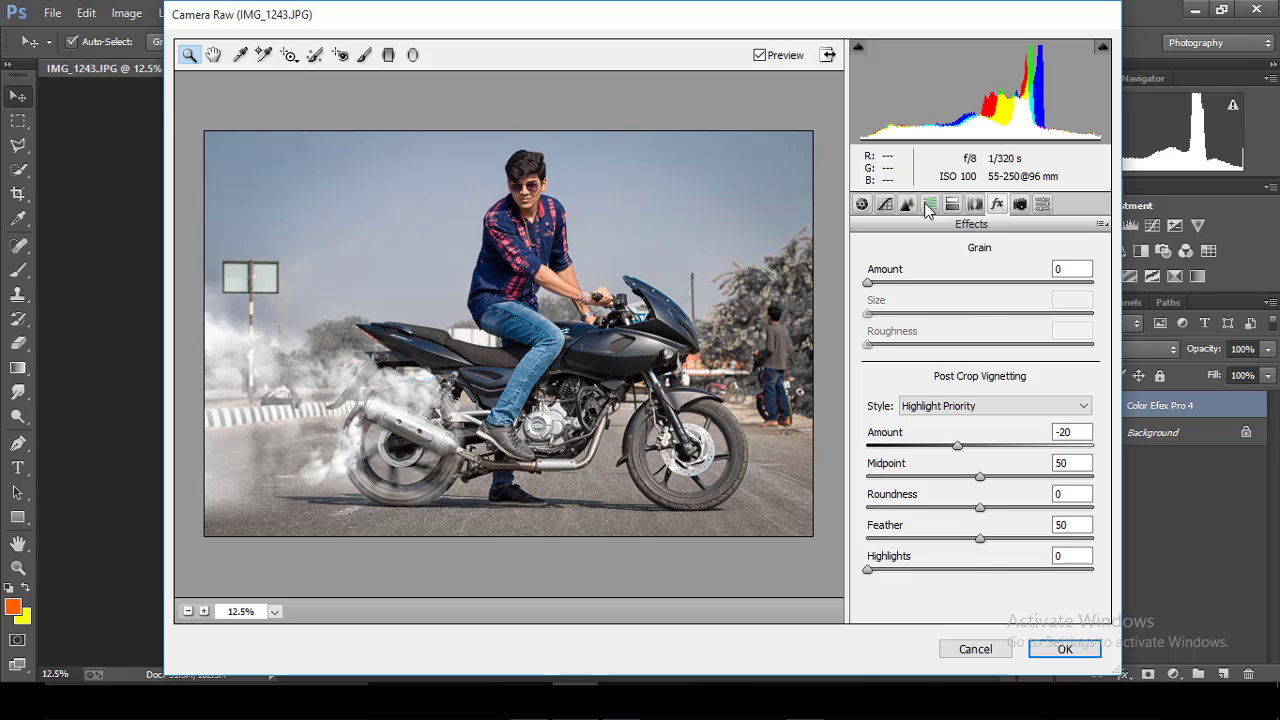
pyautogui.click(861, 204)
pyautogui.click(1013, 575)
pyautogui.moveTo(1013, 575); pyautogui.dragTo(1024, 575)
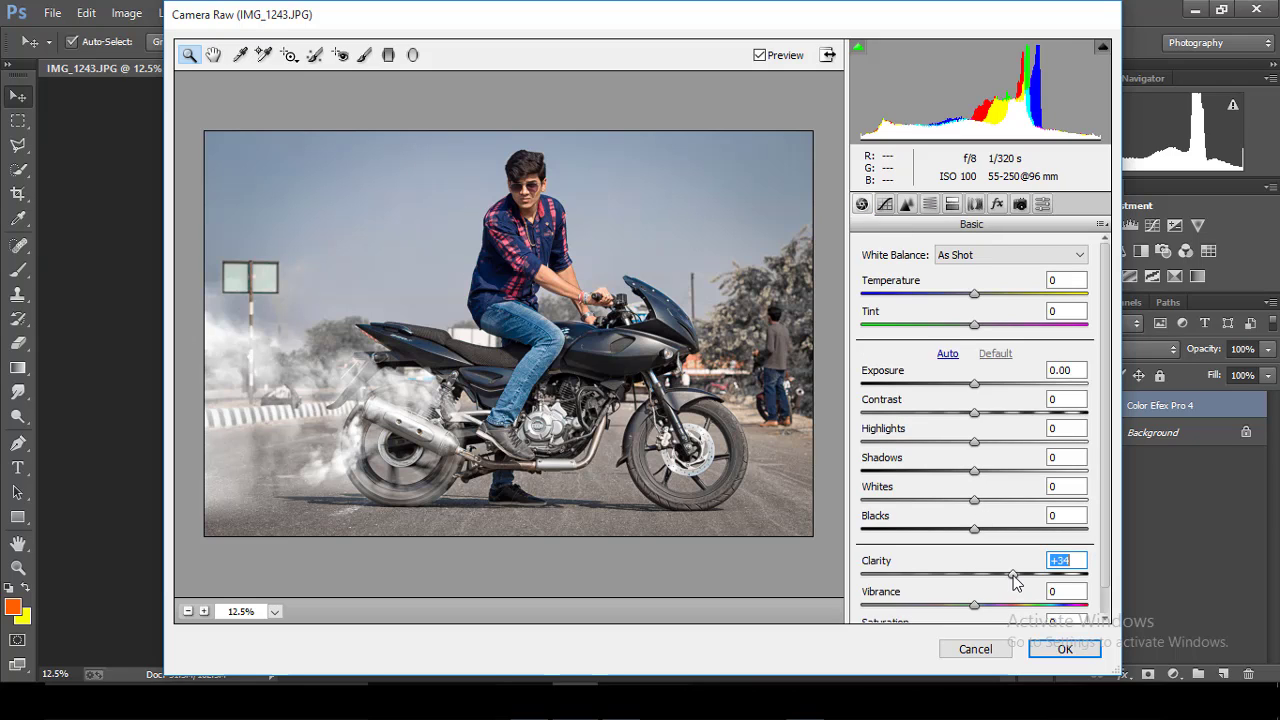
pyautogui.keyDown('alt'); pyautogui.click(792, 500); pyautogui.keyUp('alt')
pyautogui.hotkey('ctrl', '0')
# Set Shadows to +36, Blacks to +31 and Whites to -99.
pyautogui.click(996, 470)
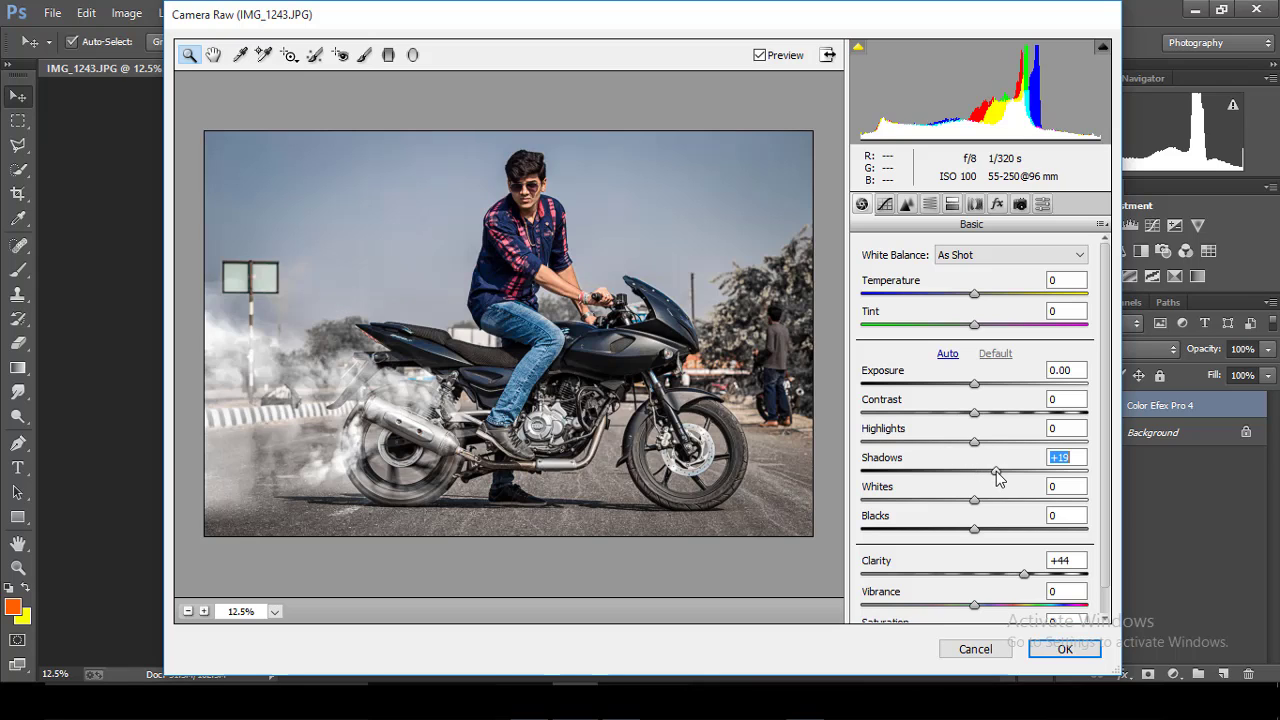
pyautogui.moveTo(996, 471); pyautogui.dragTo(1015, 474)
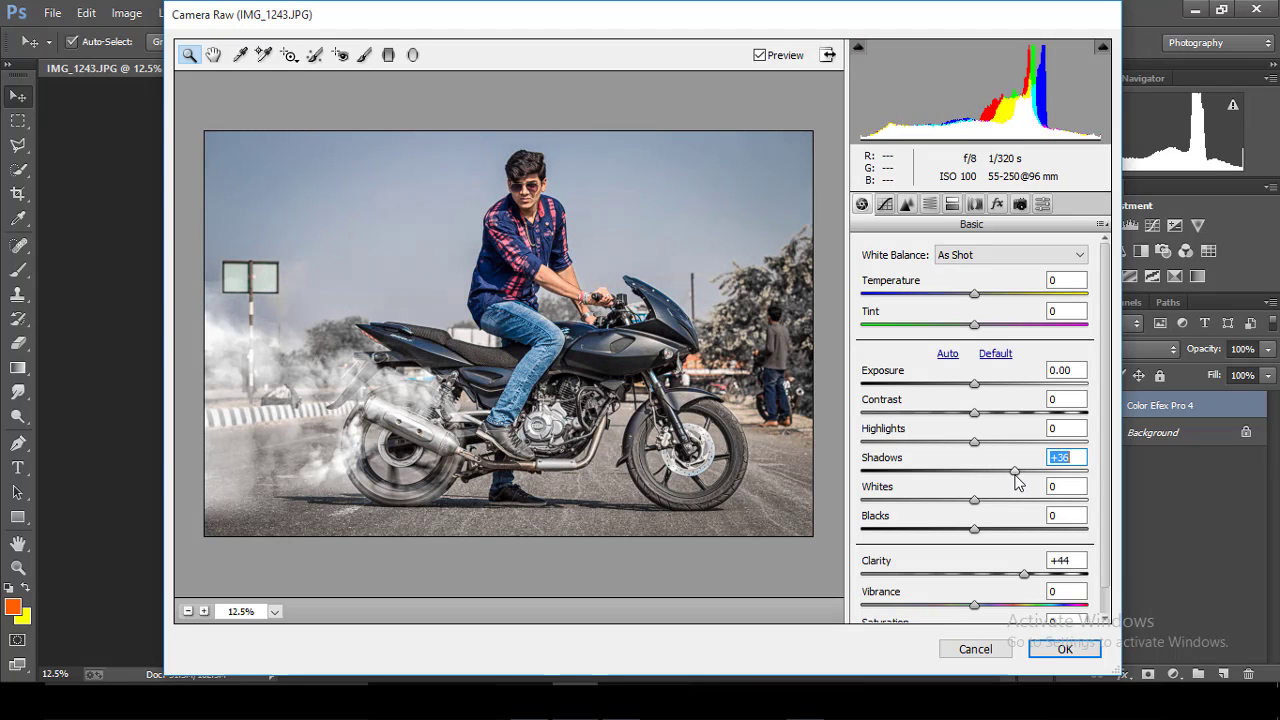
pyautogui.click(1009, 530)
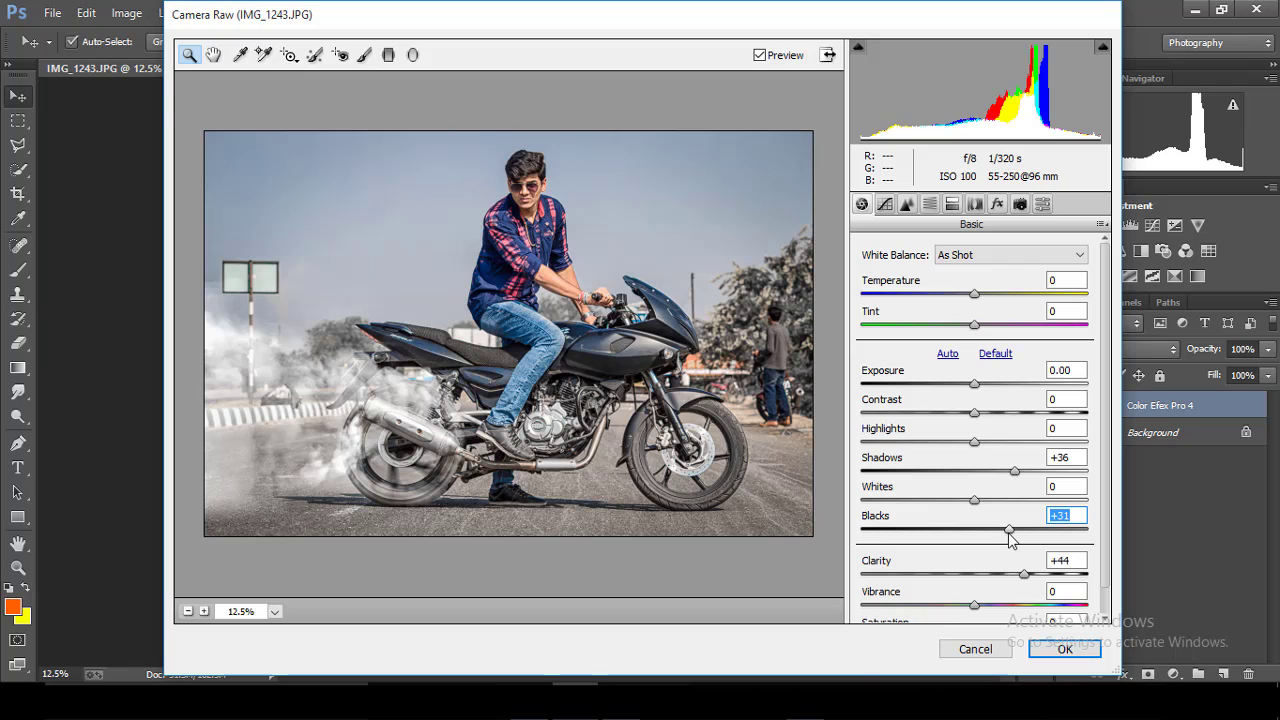
pyautogui.moveTo(952, 500); pyautogui.dragTo(862, 500)
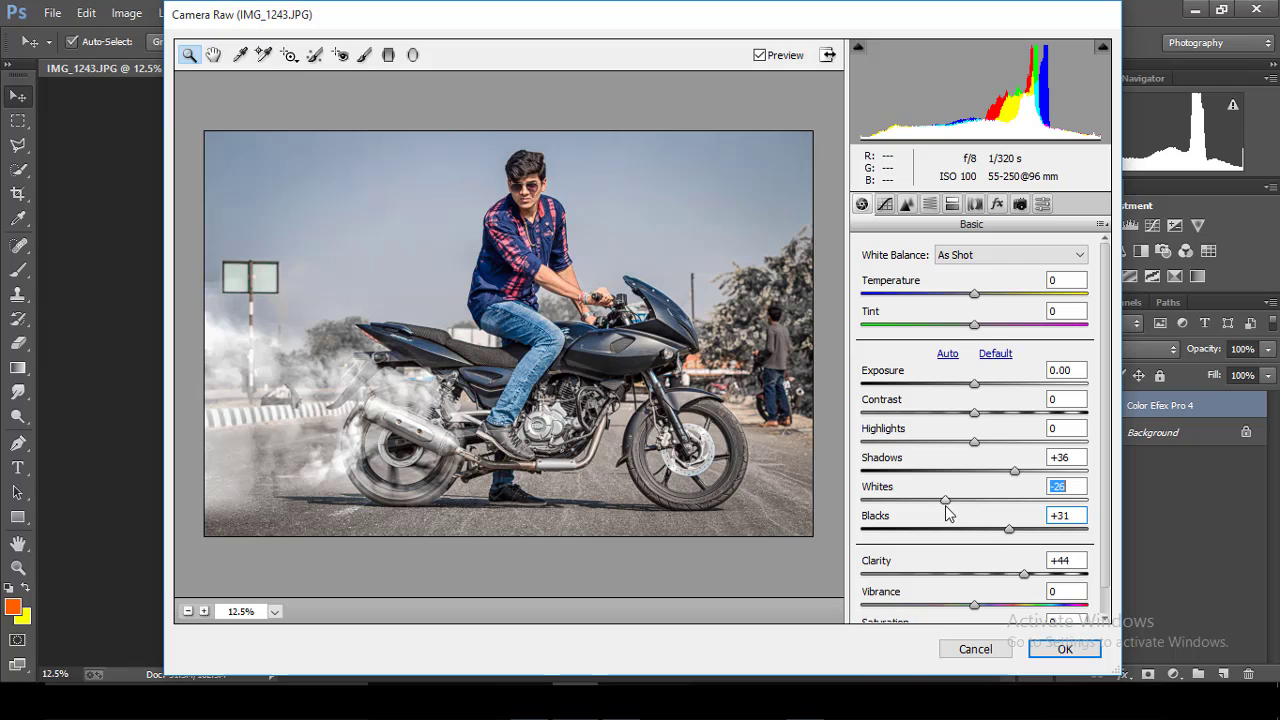
pyautogui.keyDown('alt'); pyautogui.click(770, 455); pyautogui.keyUp('alt')
pyautogui.click(770, 455)
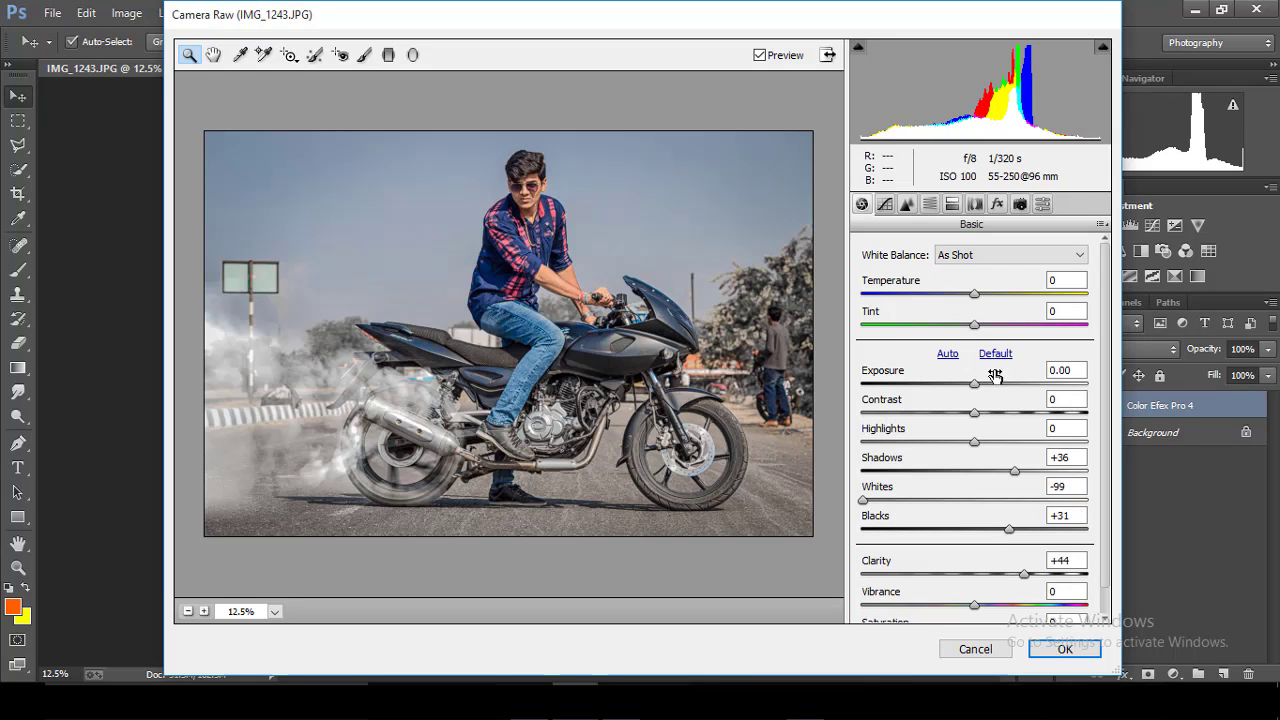
# Lower Highlights, raise Vibrance to +26, and apply the Camera Raw adjustments.
pyautogui.click(912, 442)
pyautogui.moveTo(912, 448)
pyautogui.mouseDown()
pyautogui.moveTo(926, 448)
pyautogui.moveTo(910, 448)
pyautogui.mouseUp()
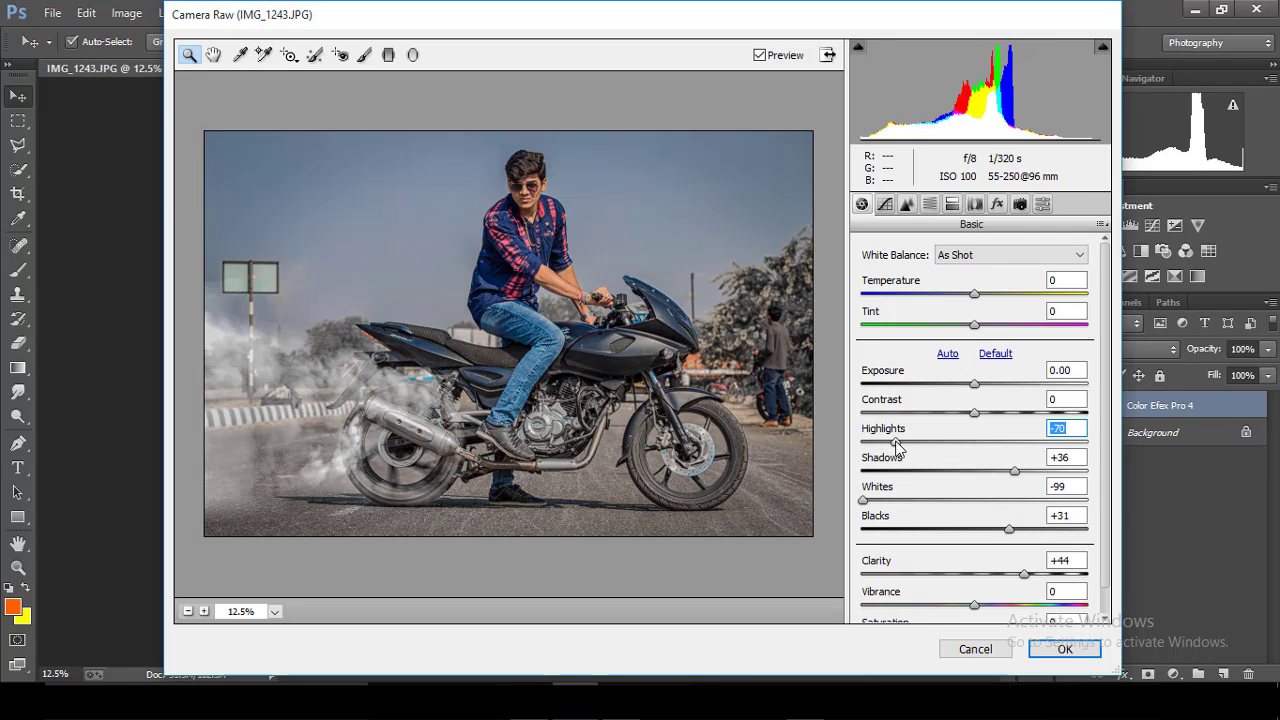
pyautogui.keyDown('alt'); pyautogui.click(701, 410); pyautogui.keyUp('alt')
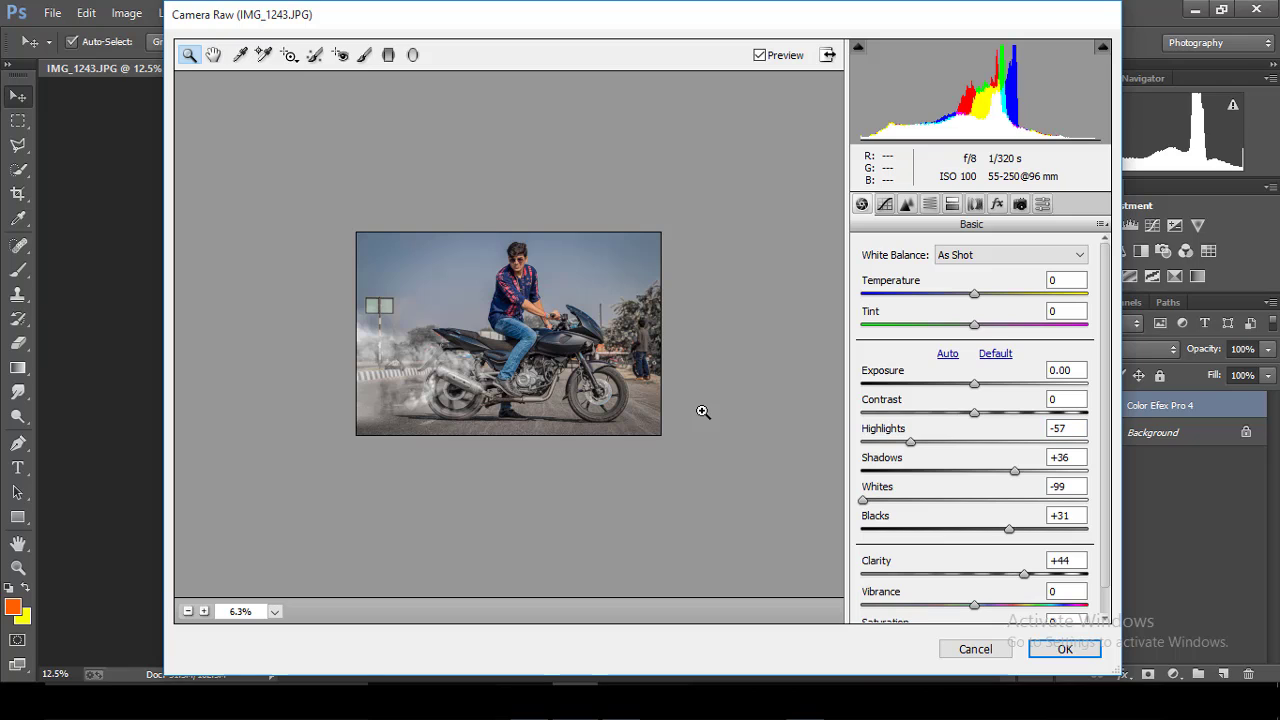
pyautogui.moveTo(980, 605); pyautogui.dragTo(1004, 606)
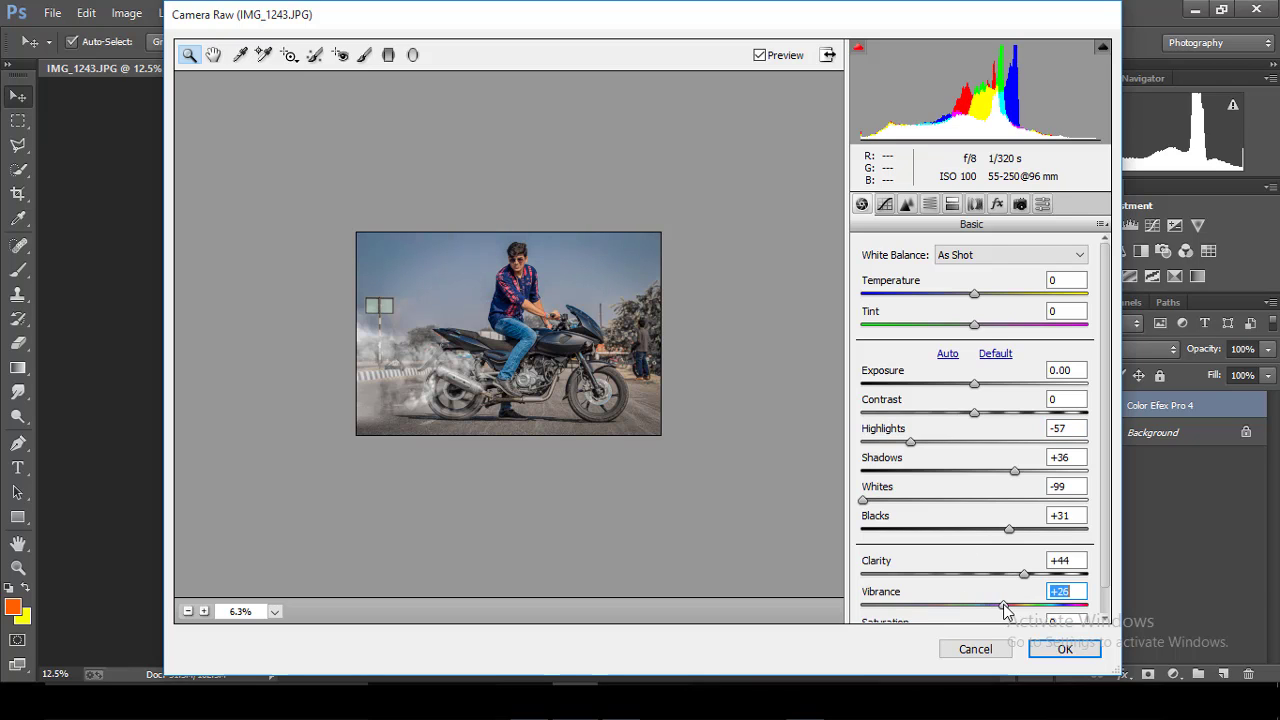
pyautogui.click(713, 452)
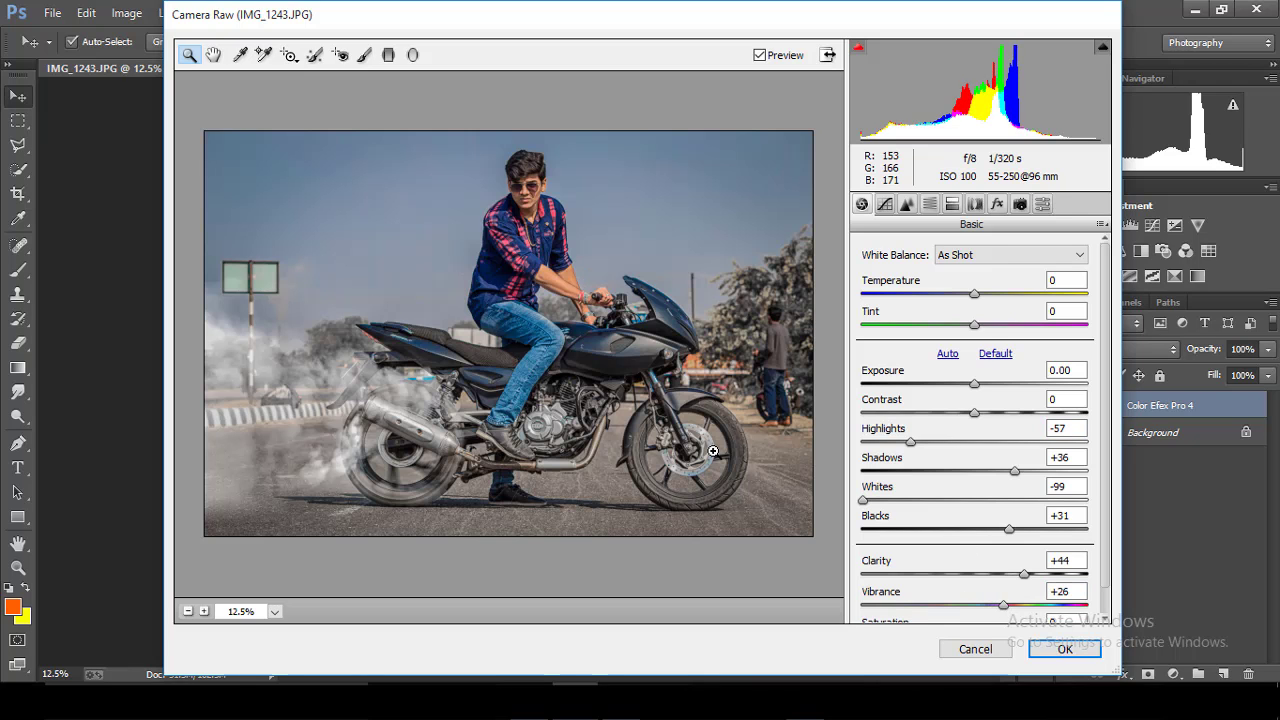
pyautogui.keyDown('alt'); pyautogui.click(713, 452); pyautogui.keyUp('alt')
pyautogui.click(1063, 649)
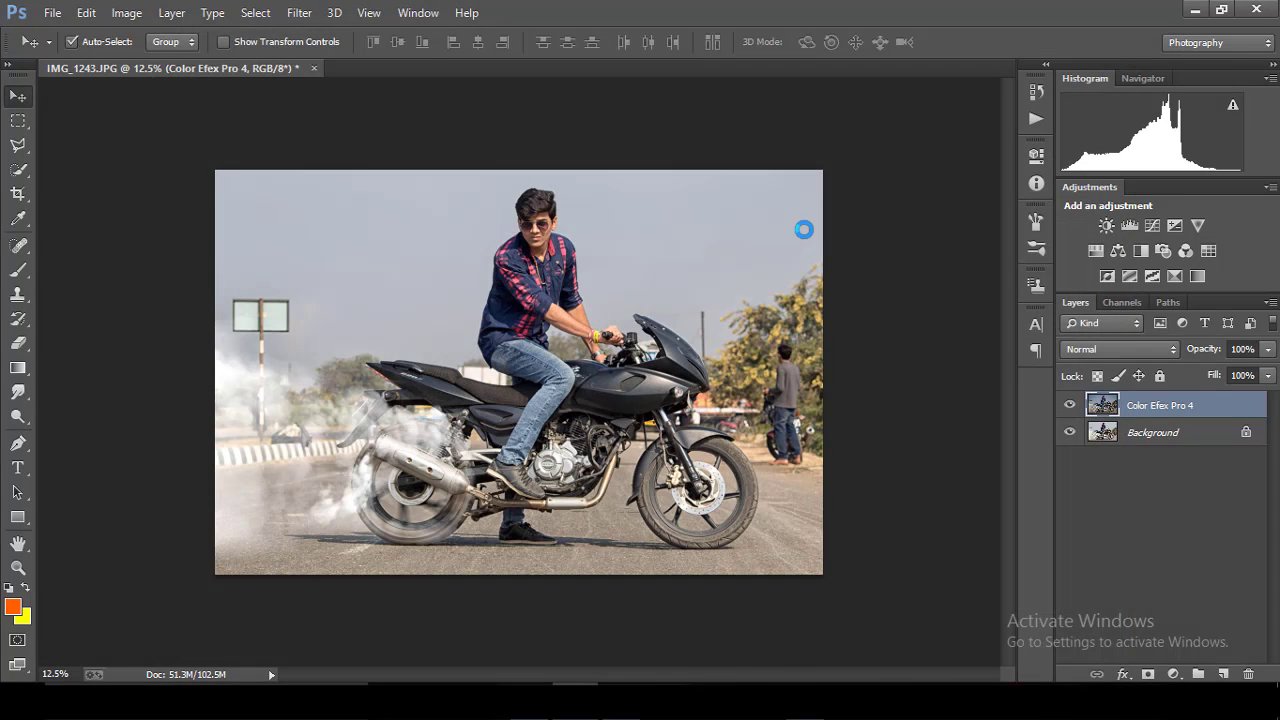
# Zoom in and out to inspect the graded photo and switch to the Pen tool.
pyautogui.hotkey('ctrl', '-')
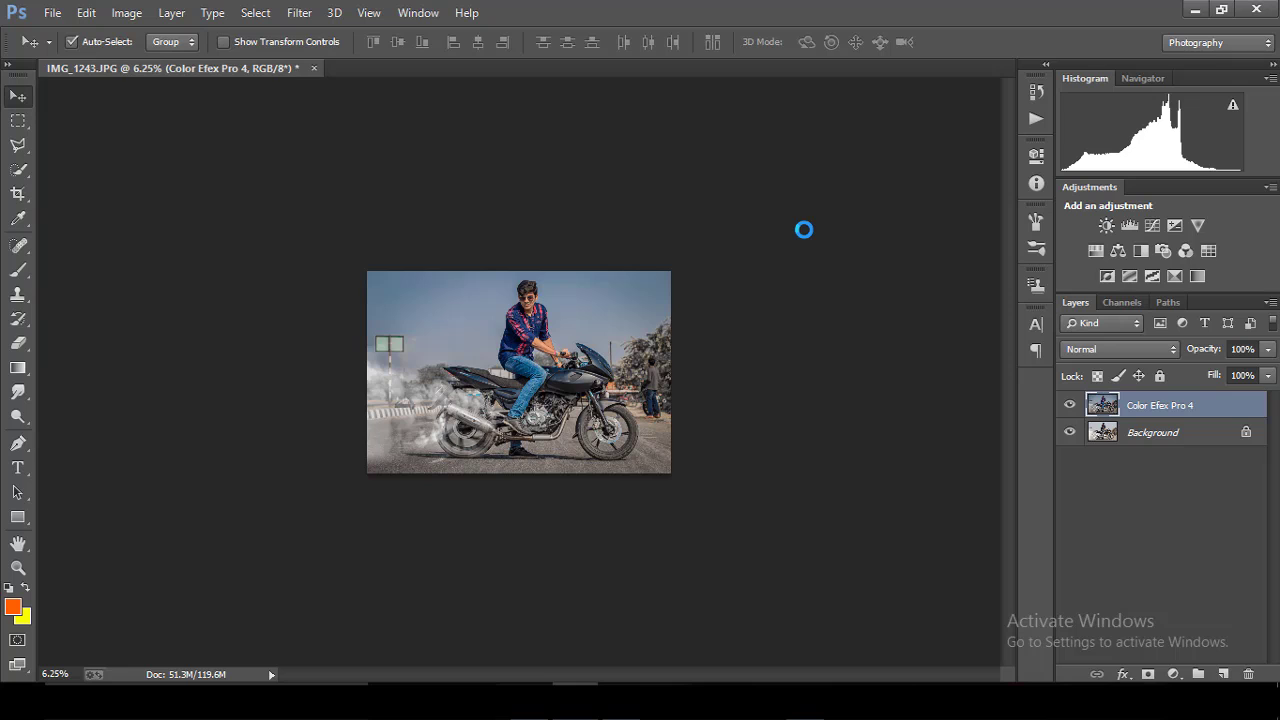
pyautogui.hotkey('ctrl', '+')
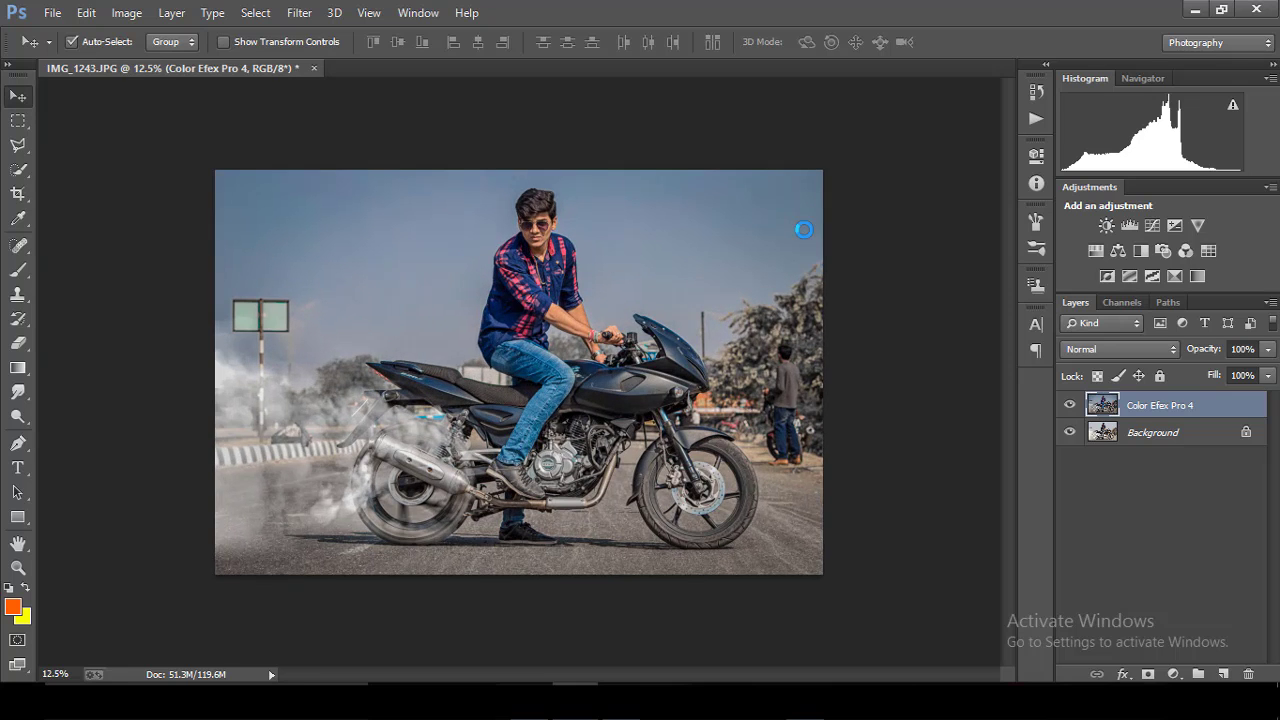
pyautogui.hotkey('ctrl', '+')
pyautogui.hotkey('ctrl', '-')
pyautogui.hotkey('ctrl', '-')
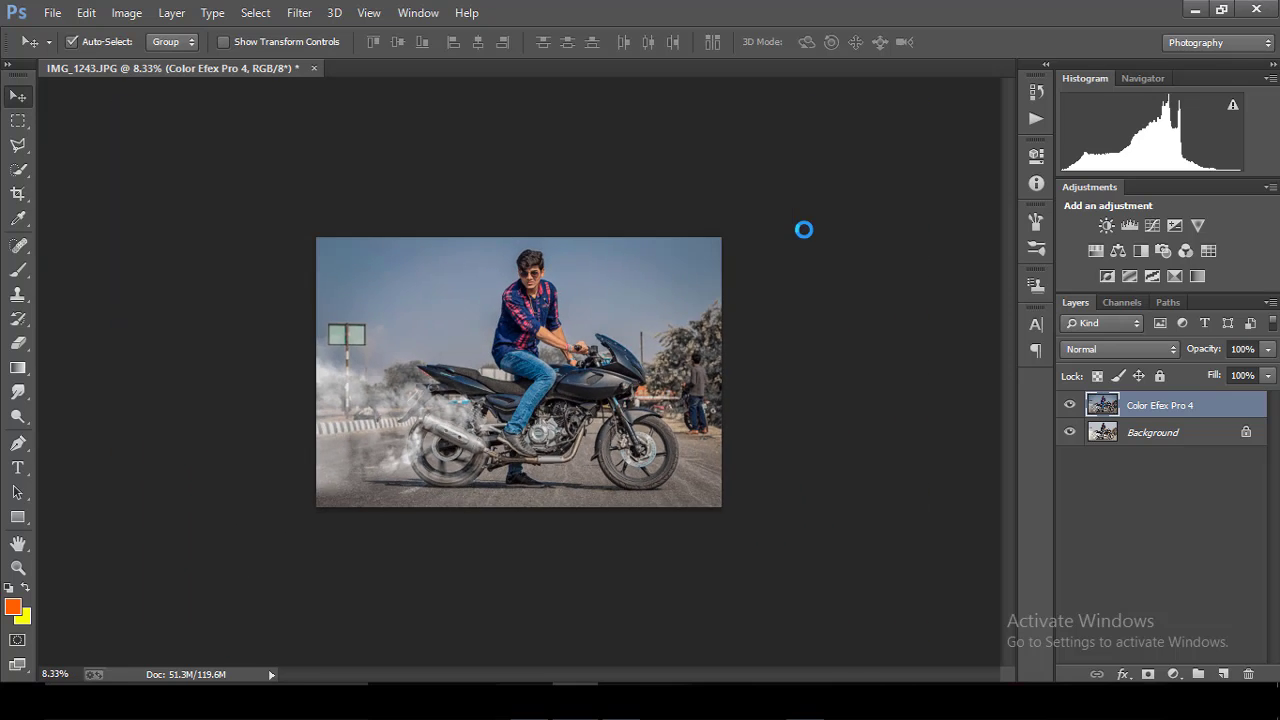
pyautogui.hotkey('ctrl', '+')
pyautogui.hotkey('ctrl', '+')
pyautogui.hotkey('ctrl', '+')
pyautogui.hotkey('ctrl', '-')
pyautogui.press('p')
pyautogui.hotkey('ctrl', '-')
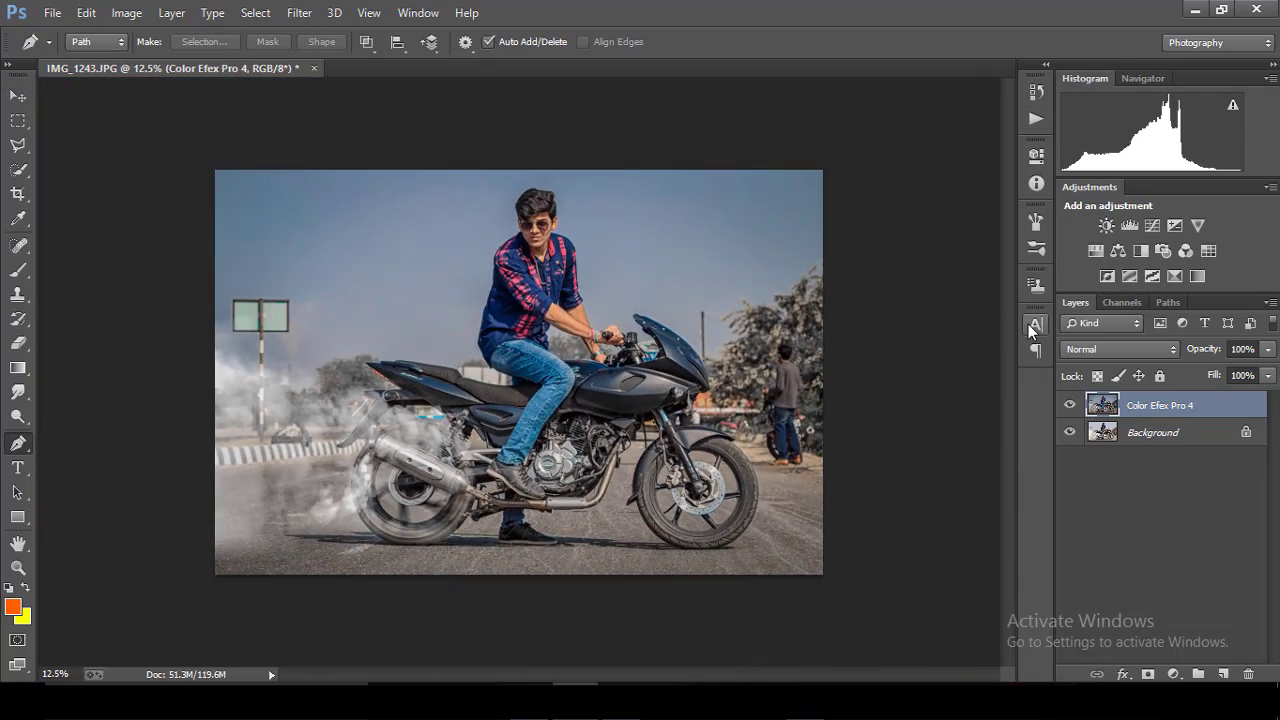
pyautogui.hotkey('ctrl', '-')
pyautogui.hotkey('ctrl', '-')
pyautogui.hotkey('ctrl', '-')
pyautogui.hotkey('ctrl', '+')
pyautogui.hotkey('ctrl', '+')
pyautogui.hotkey('ctrl', '+')
pyautogui.hotkey('ctrl', '+')
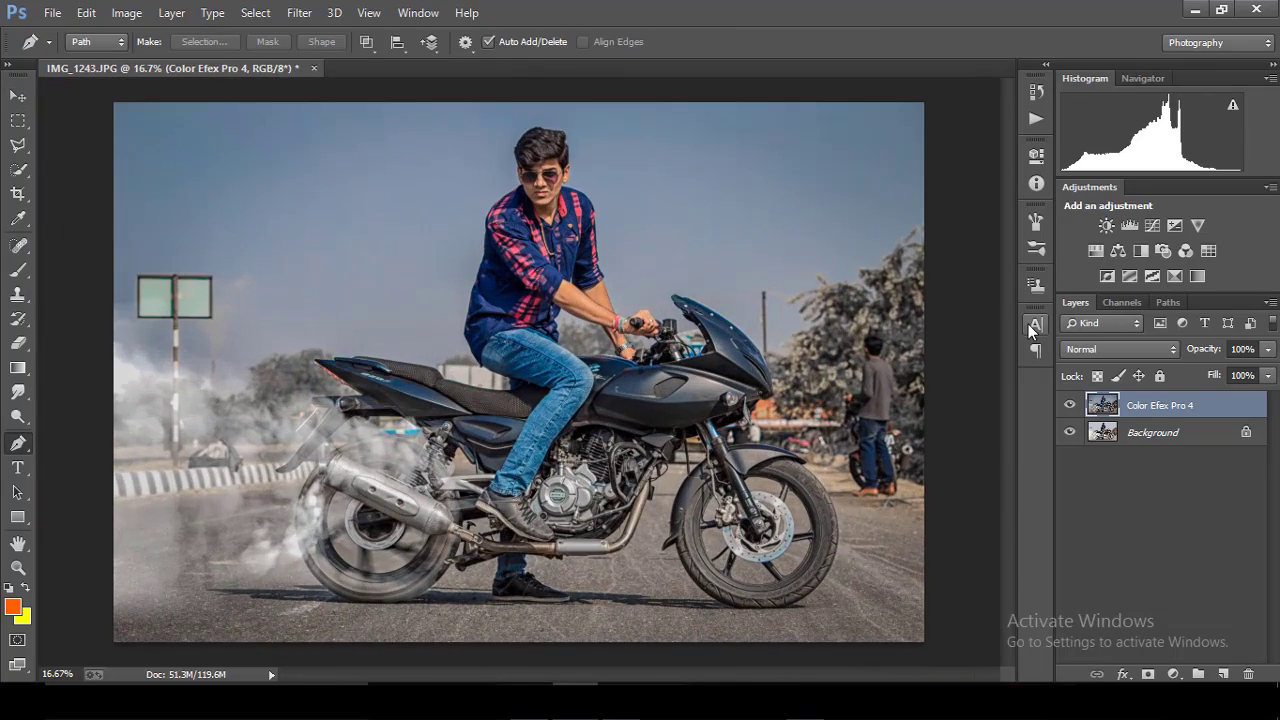
pyautogui.hotkey('ctrl', '-')
pyautogui.hotkey('ctrl', '+')
pyautogui.hotkey('ctrl', '+')
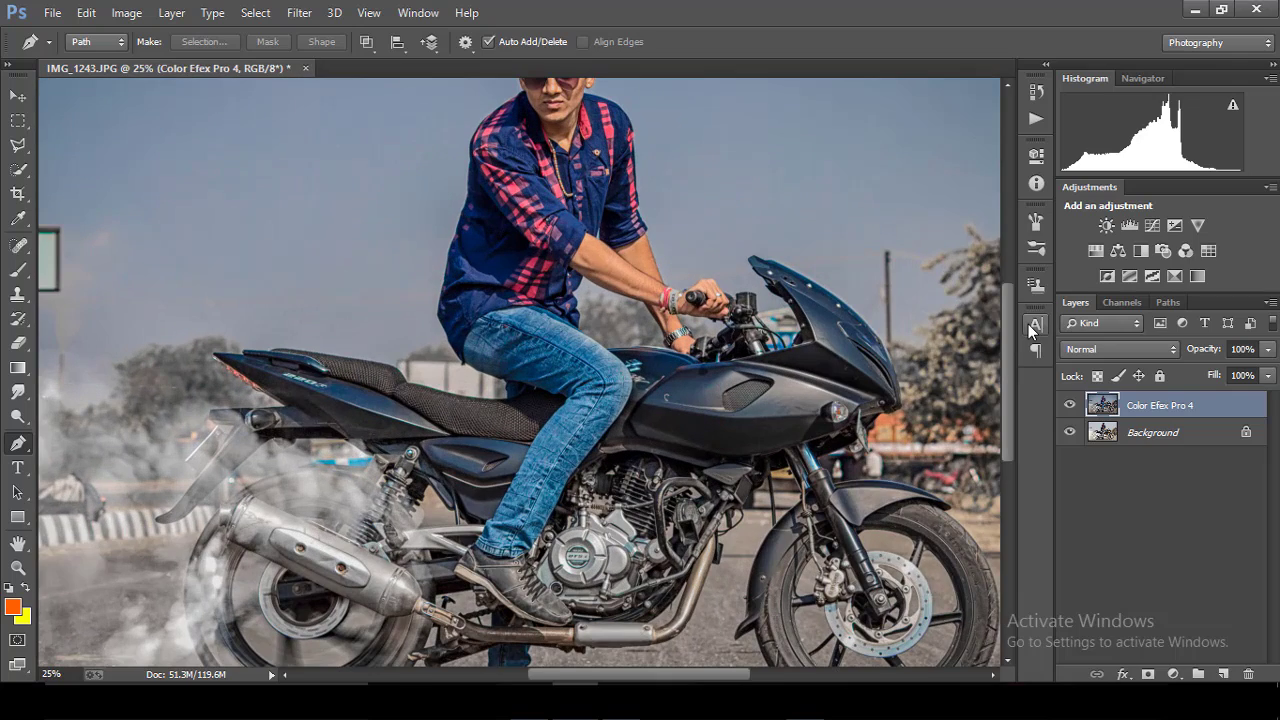
pyautogui.hotkey('ctrl', '-')
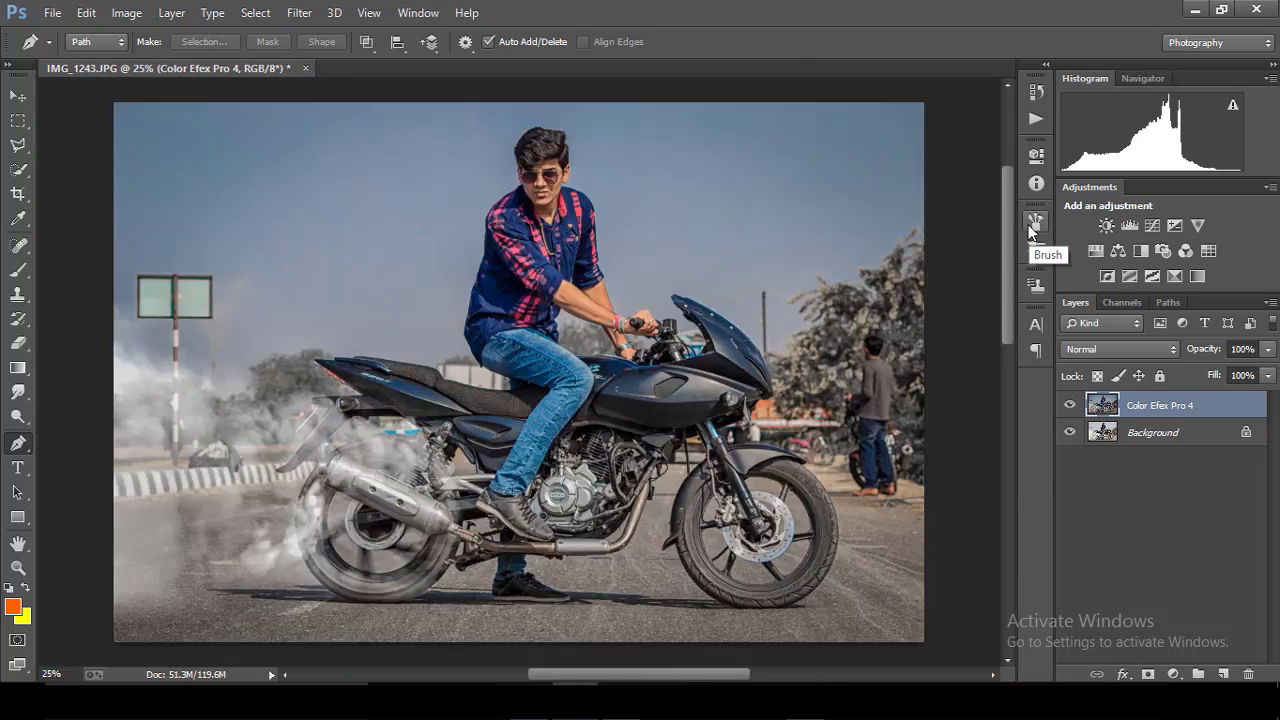
pyautogui.hotkey('ctrl', '-')
pyautogui.hotkey('ctrl', '-')
pyautogui.hotkey('ctrl', '+')
# Run Topaz Clarity, compare Exterior Texture - Smooth, and apply the Cityscape III preset.
pyautogui.click(299, 12)
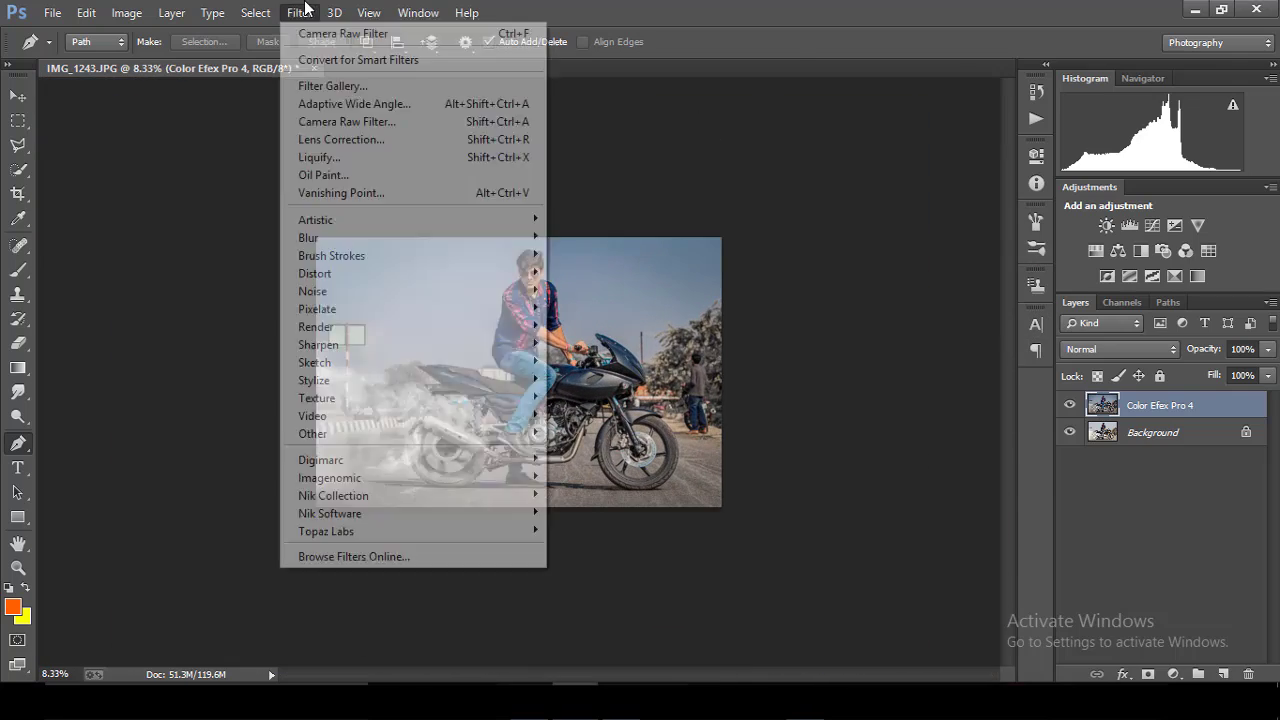
pyautogui.moveTo(326, 531)
pyautogui.click(613, 338)
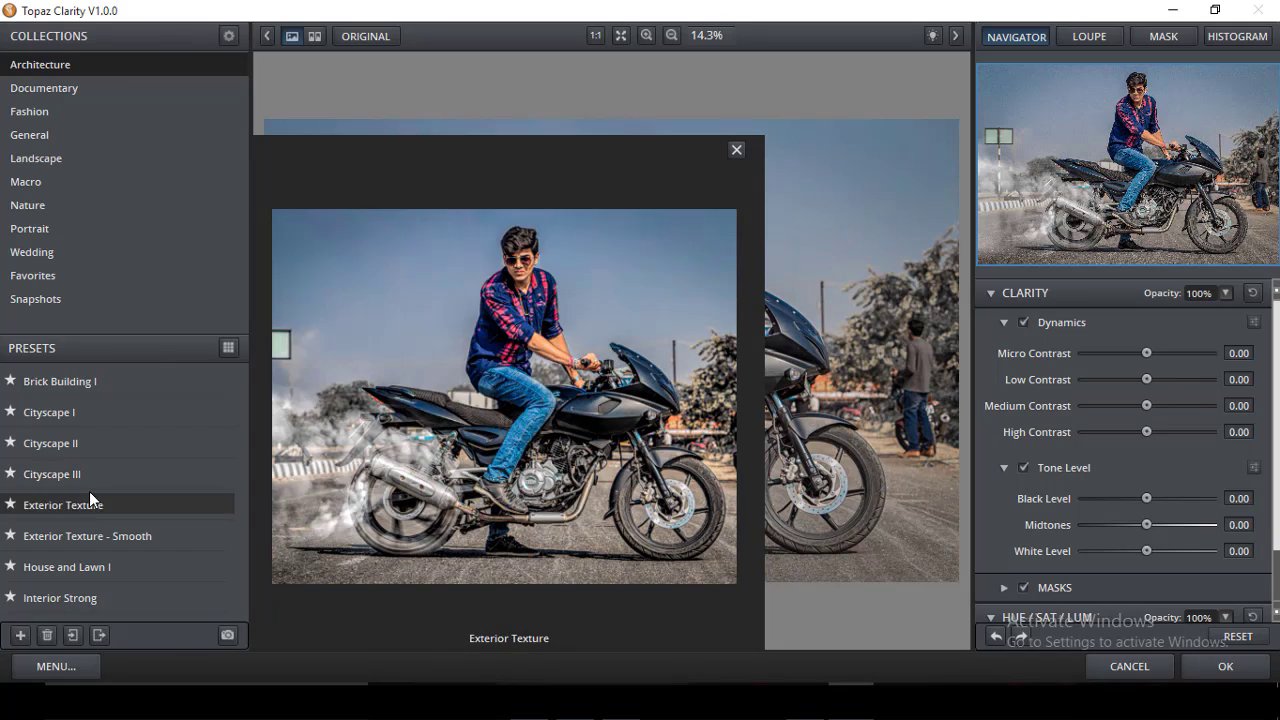
pyautogui.click(89, 481)
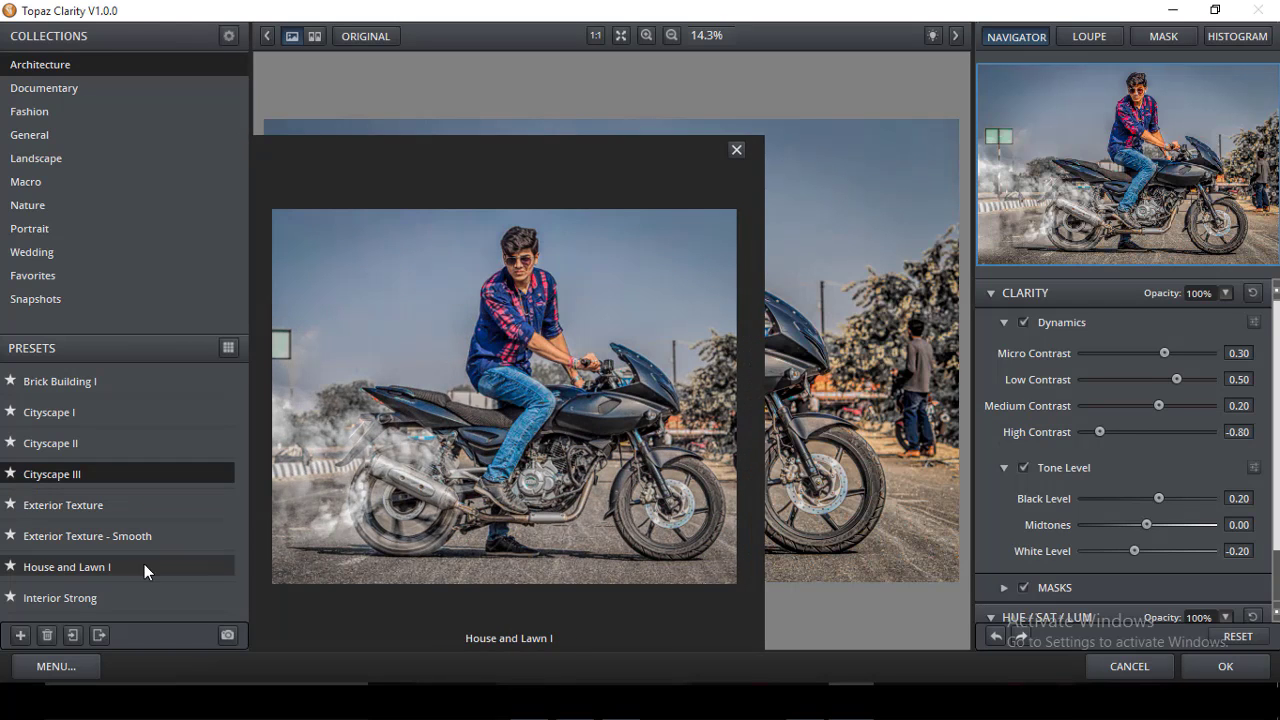
pyautogui.click(147, 543)
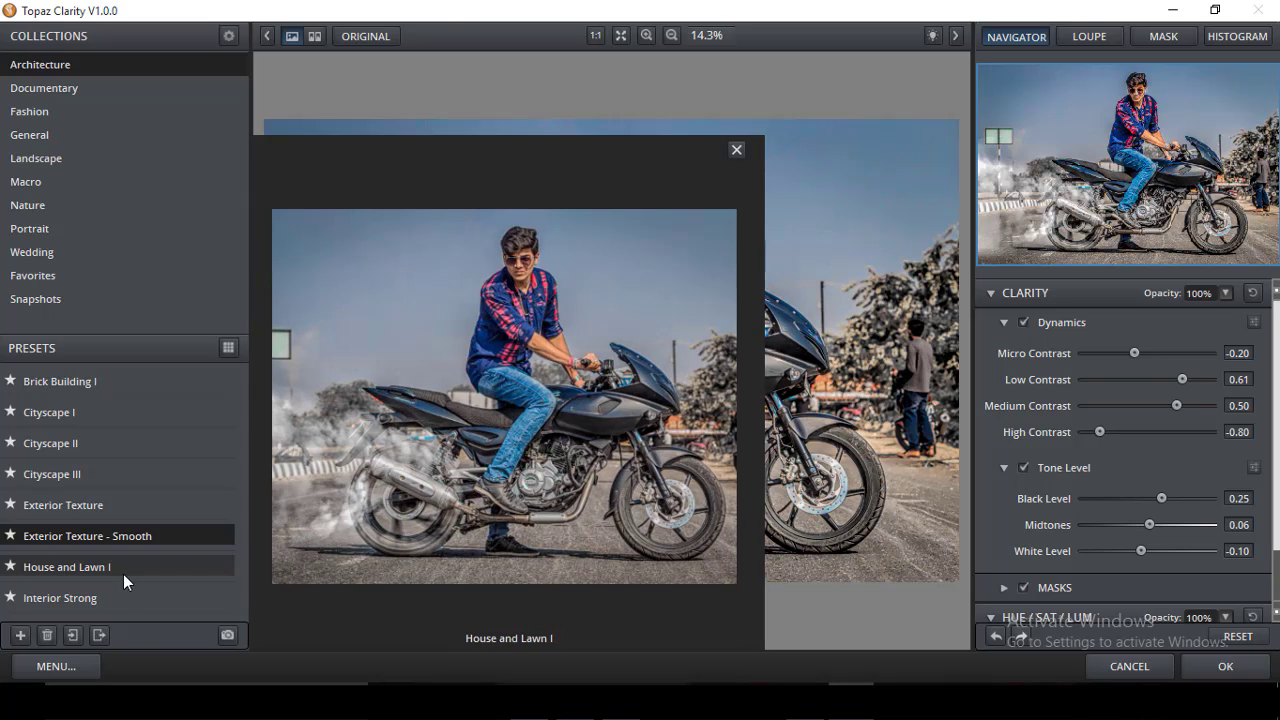
pyautogui.moveTo(60, 443)
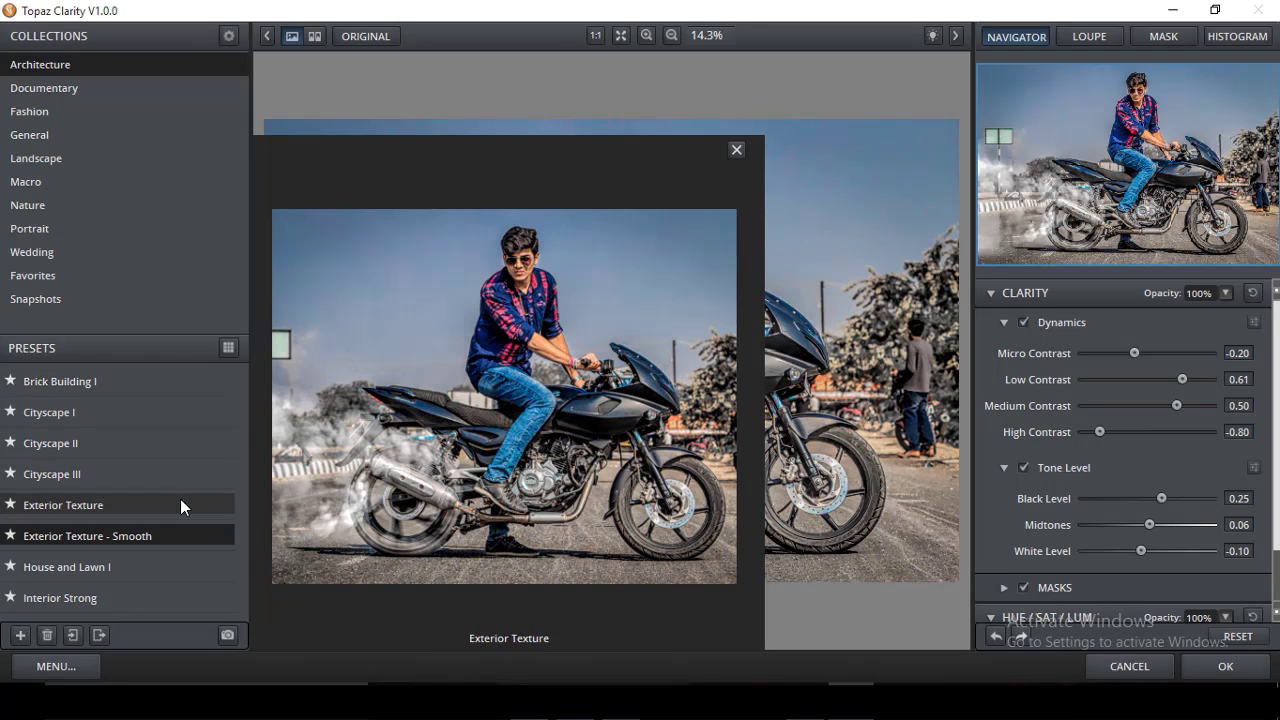
pyautogui.moveTo(118, 442)
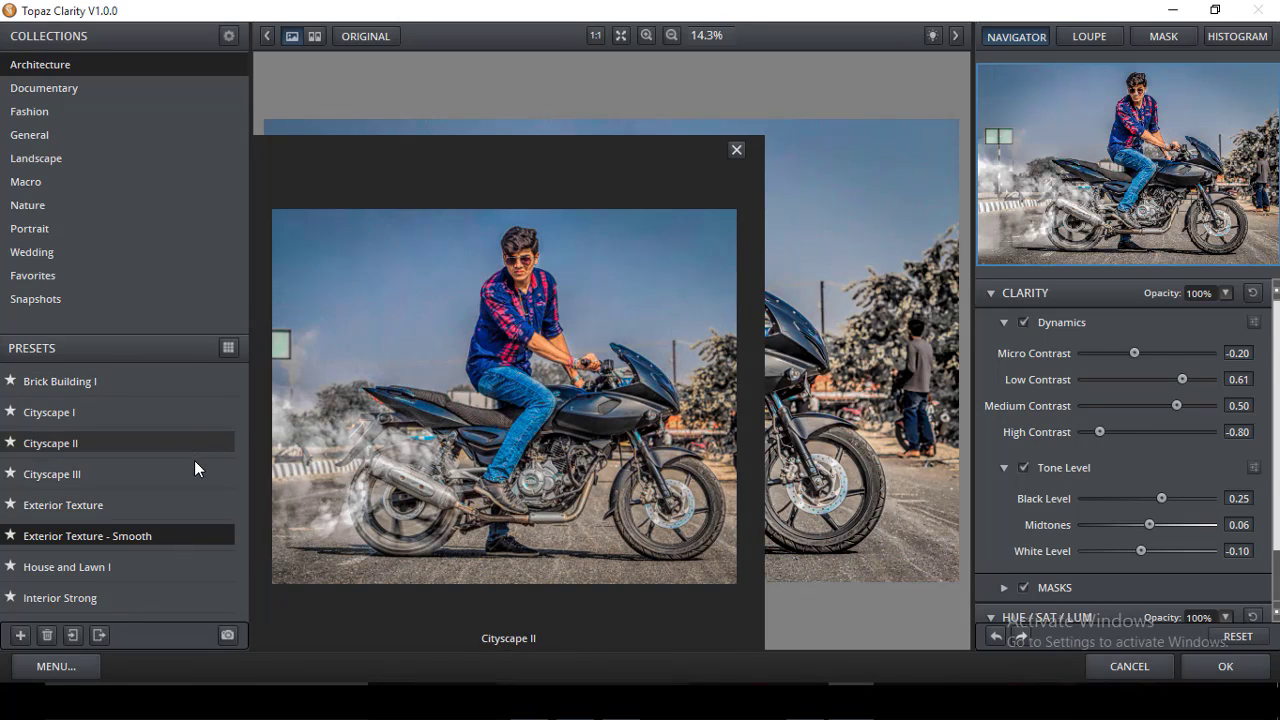
pyautogui.click(191, 473)
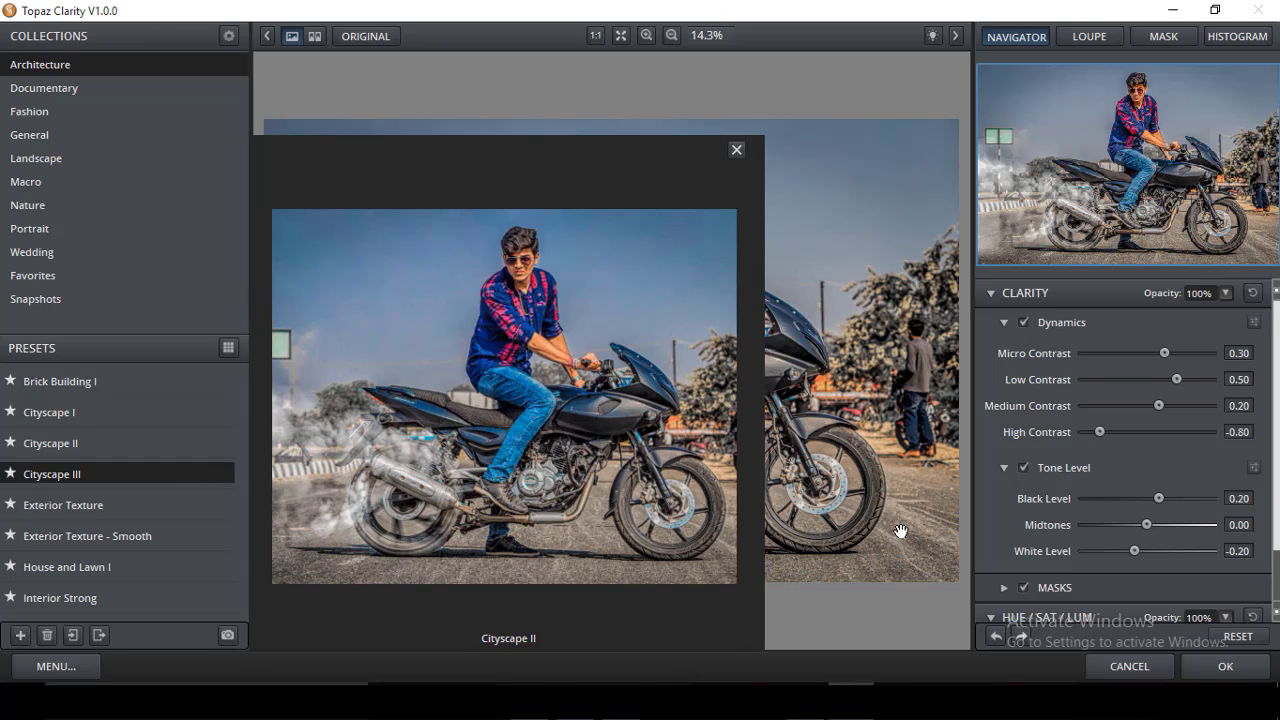
pyautogui.click(1228, 670)
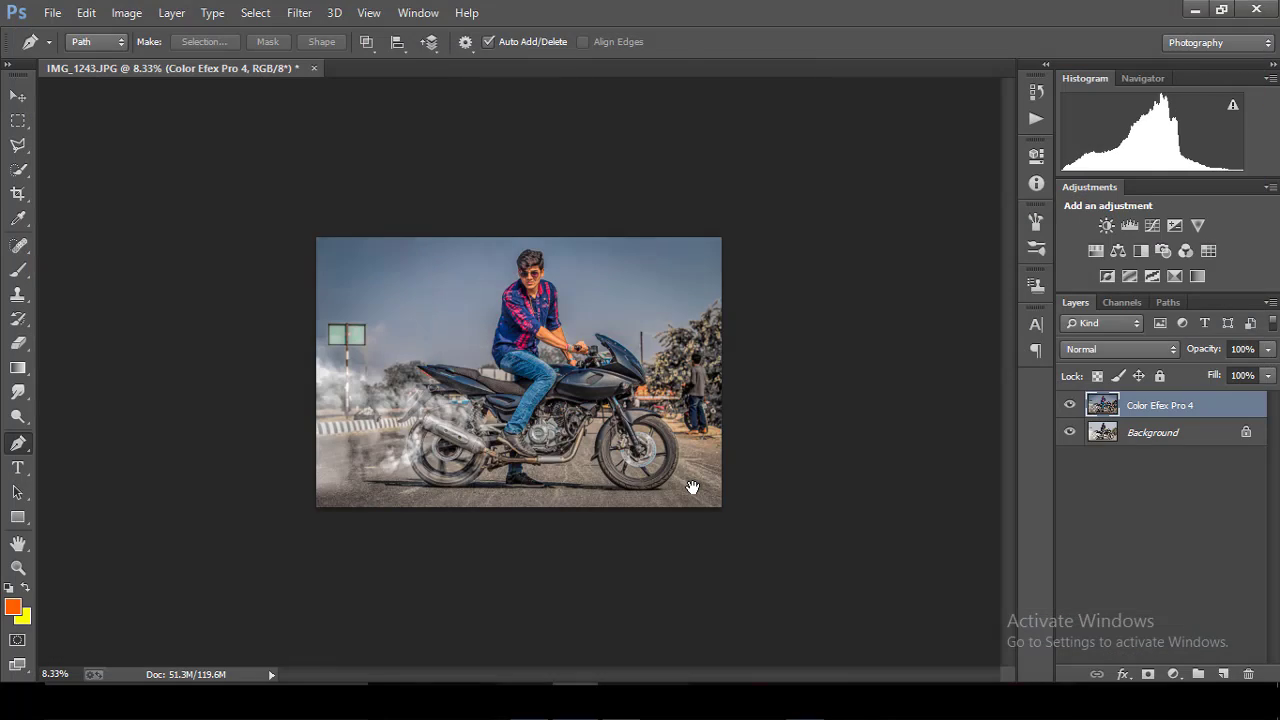
# Zoom the view in to 16.7% and start the Camera Raw Filter.
pyautogui.hotkey('ctrl', '+')
pyautogui.hotkey('ctrl', '+')
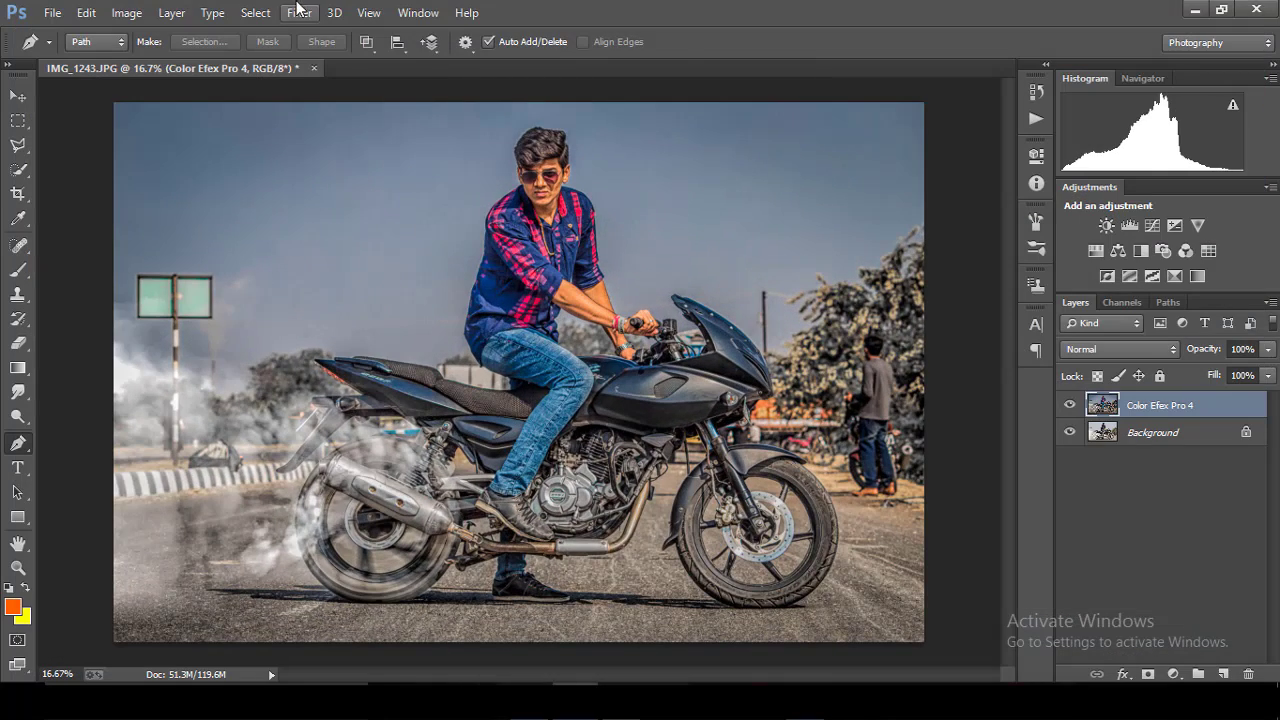
pyautogui.click(299, 12)
pyautogui.click(340, 121)
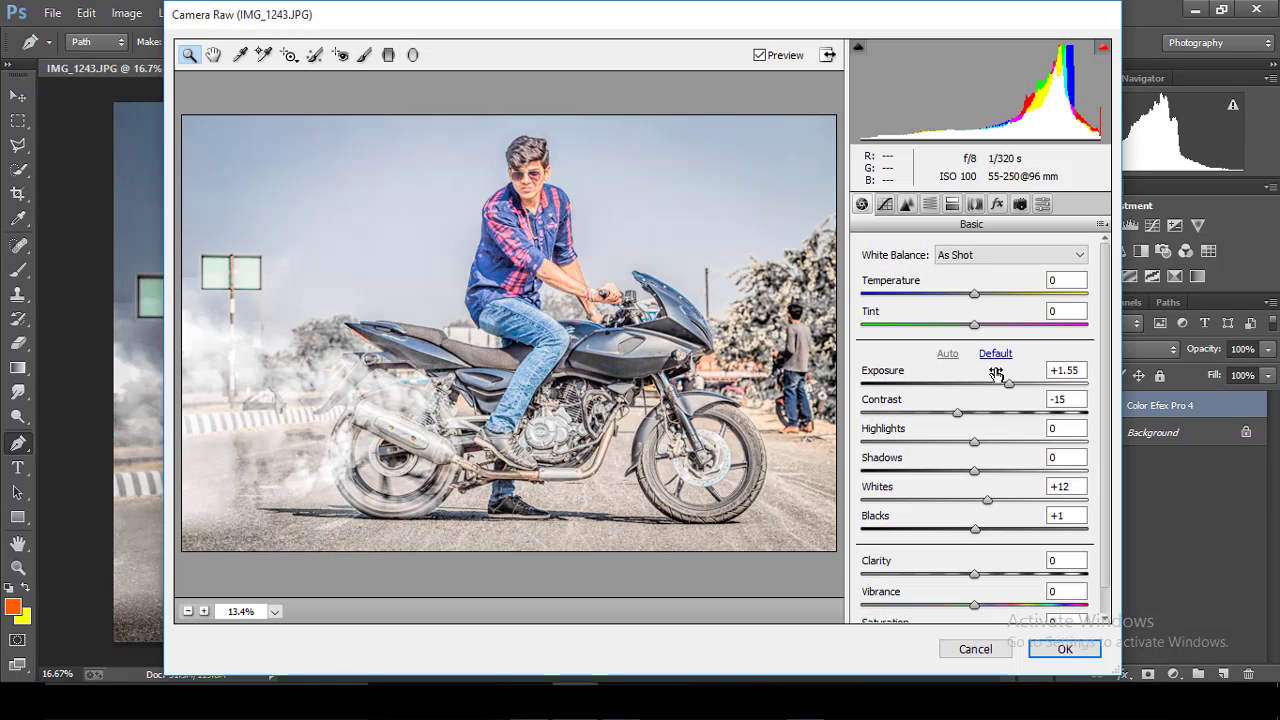
# In HSL, set Oranges luminance +33, Oranges saturation -25 and Blues saturation -100.
pyautogui.click(995, 353)
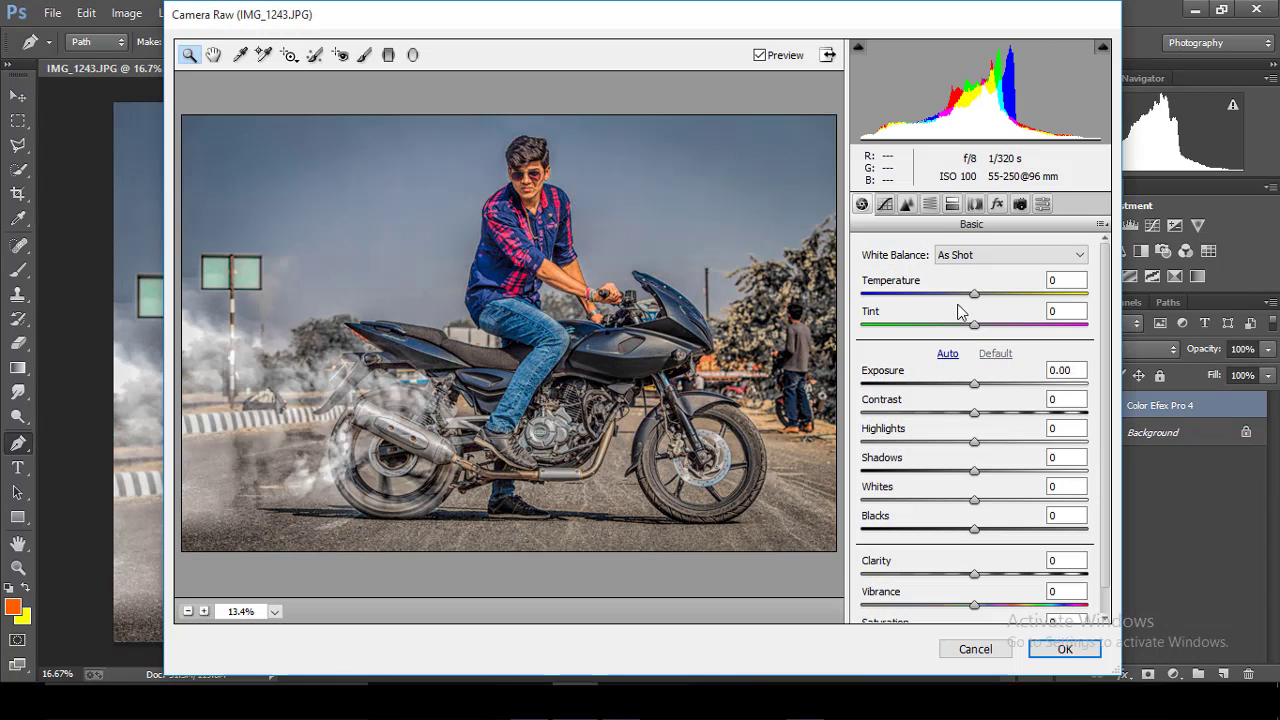
pyautogui.click(929, 204)
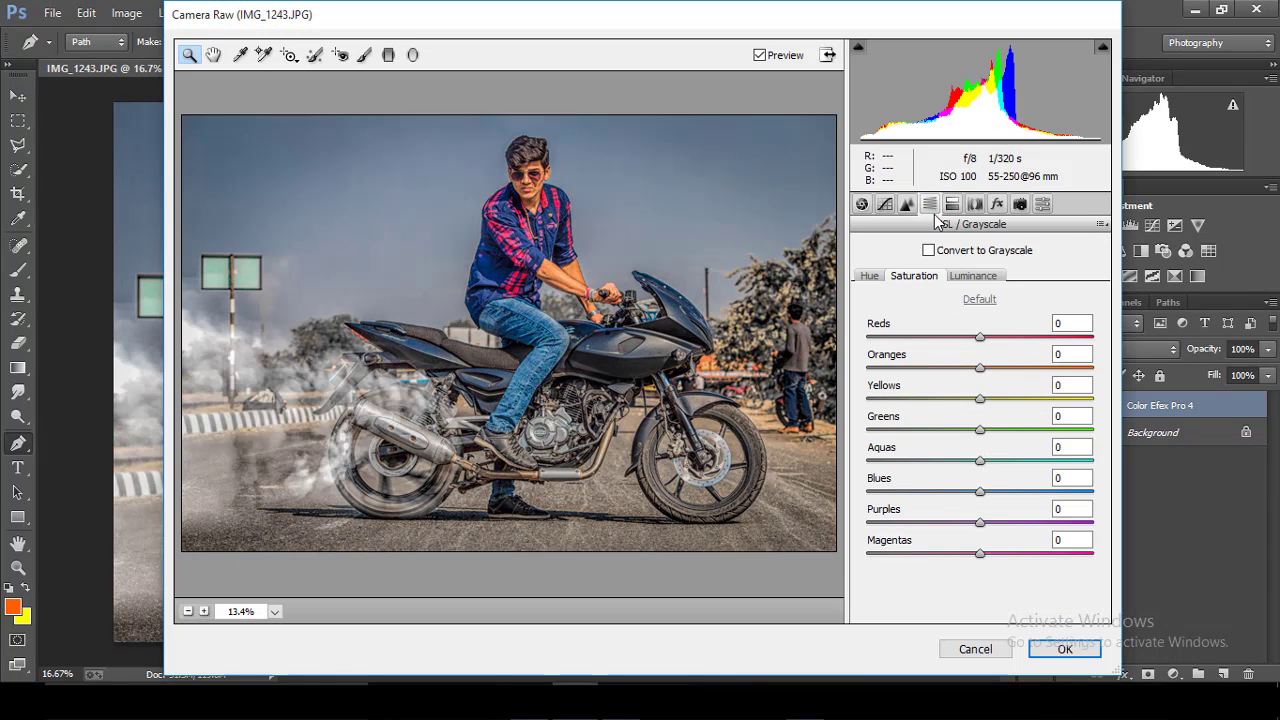
pyautogui.click(975, 276)
pyautogui.moveTo(980, 367)
pyautogui.mouseDown()
pyautogui.moveTo(1017, 367)
pyautogui.moveTo(952, 367)
pyautogui.mouseUp()
pyautogui.click(914, 276)
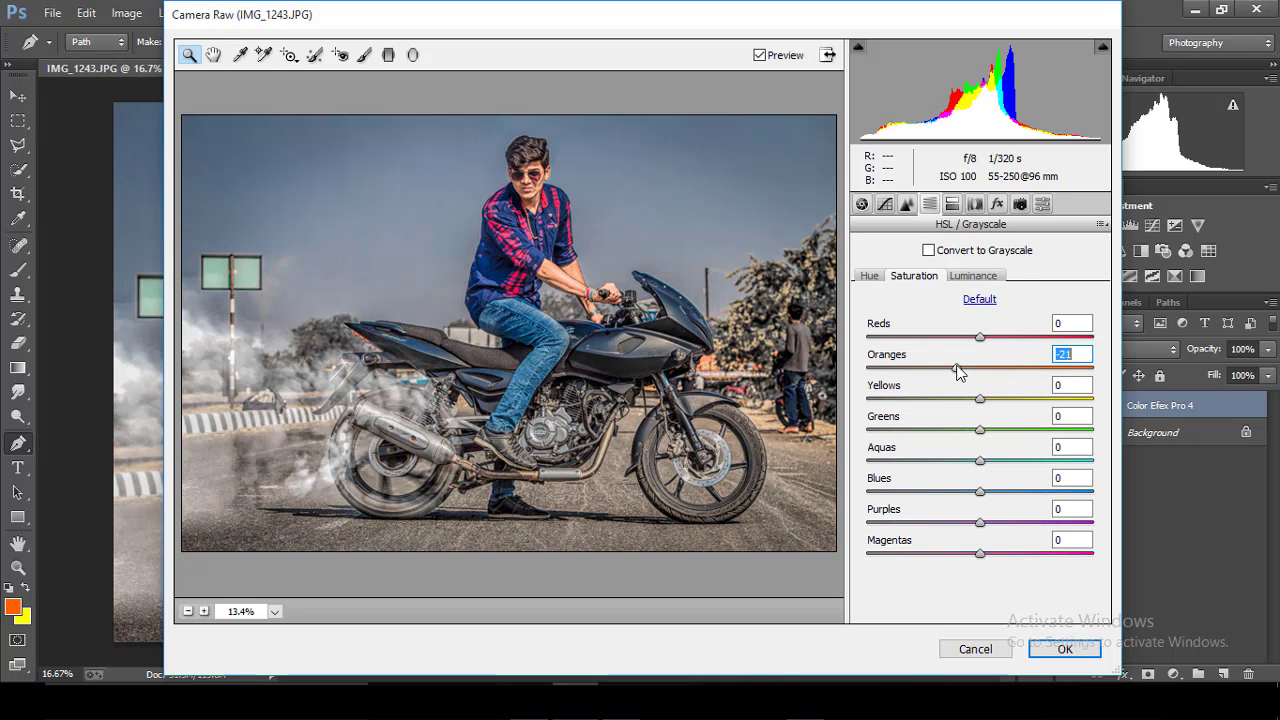
pyautogui.keyDown('alt'); pyautogui.click(701, 361); pyautogui.keyUp('alt')
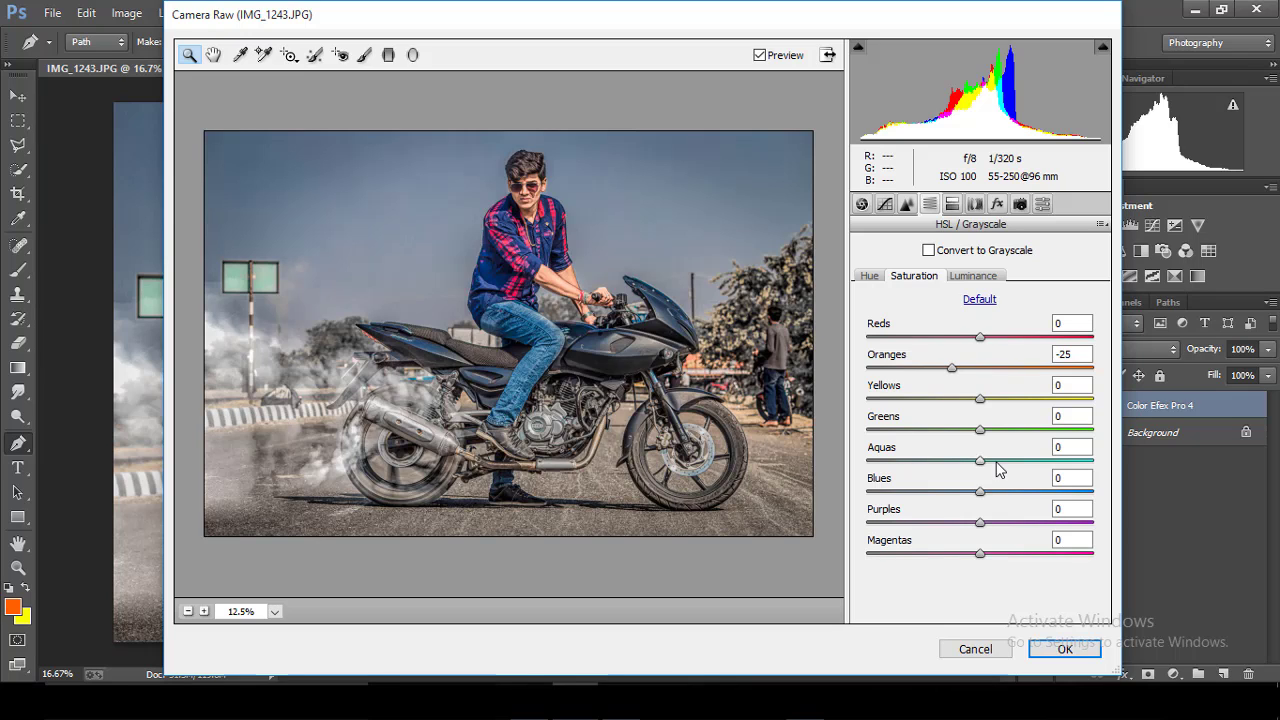
pyautogui.moveTo(1003, 492); pyautogui.dragTo(1025, 491)
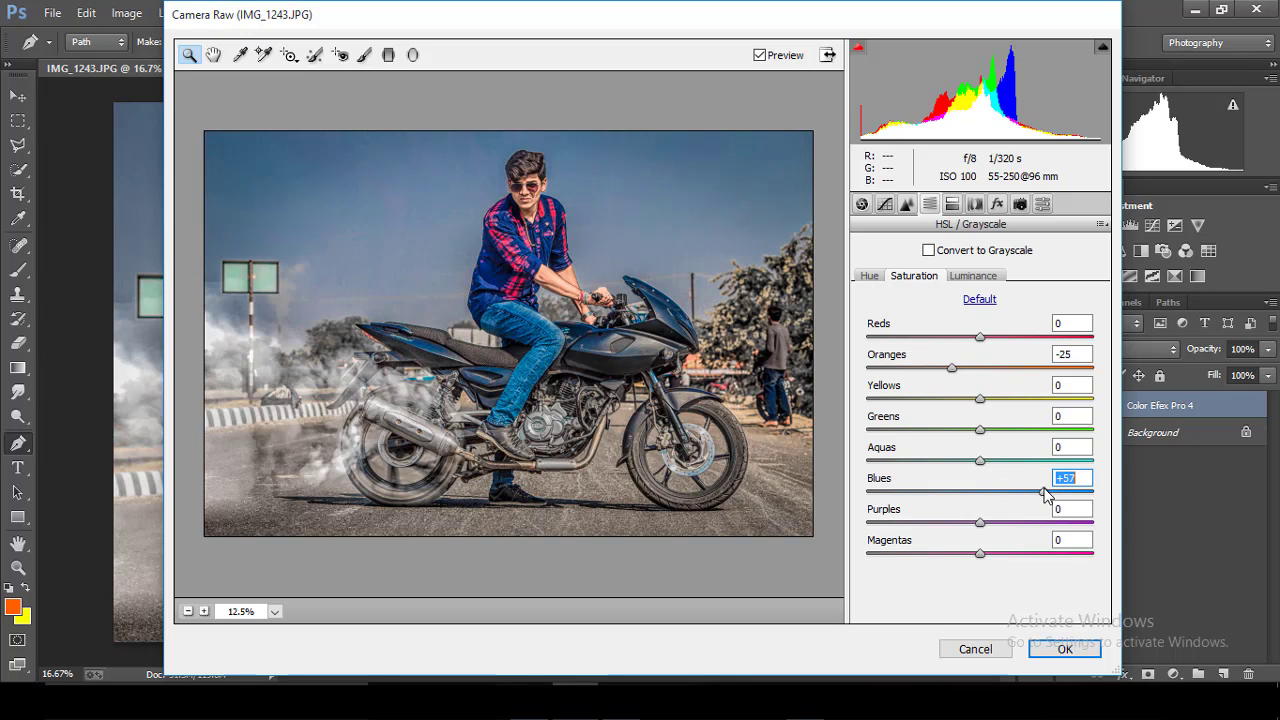
pyautogui.moveTo(947, 502); pyautogui.dragTo(797, 502)
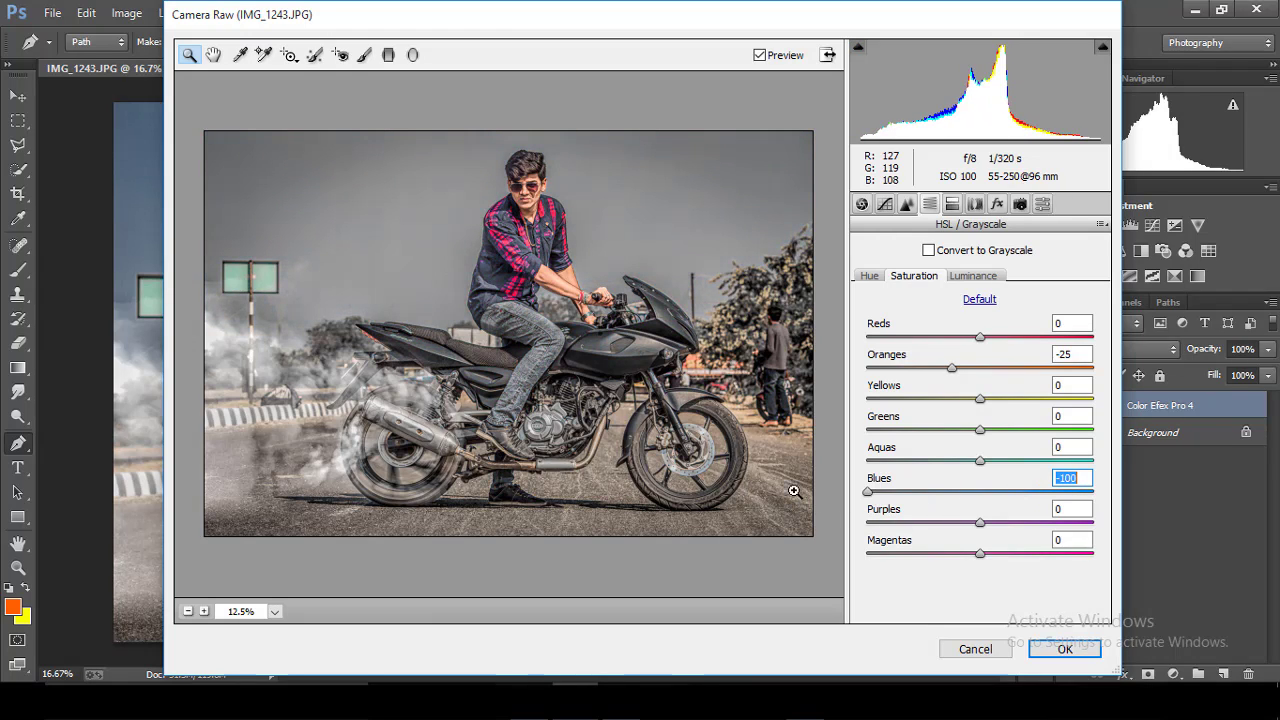
pyautogui.keyDown('alt'); pyautogui.click(731, 402); pyautogui.keyUp('alt')
pyautogui.click(731, 402)
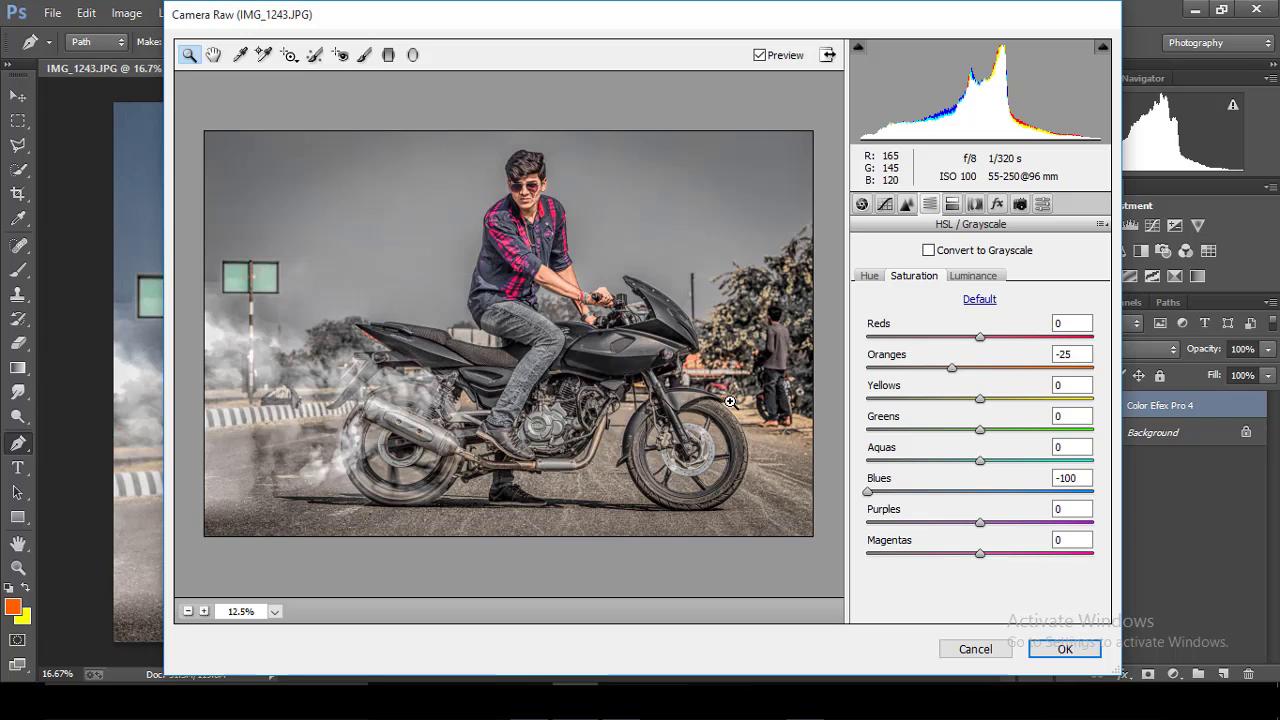
# Apply a -30 post-crop vignette and check the darkened corners at different zooms.
pyautogui.click(997, 204)
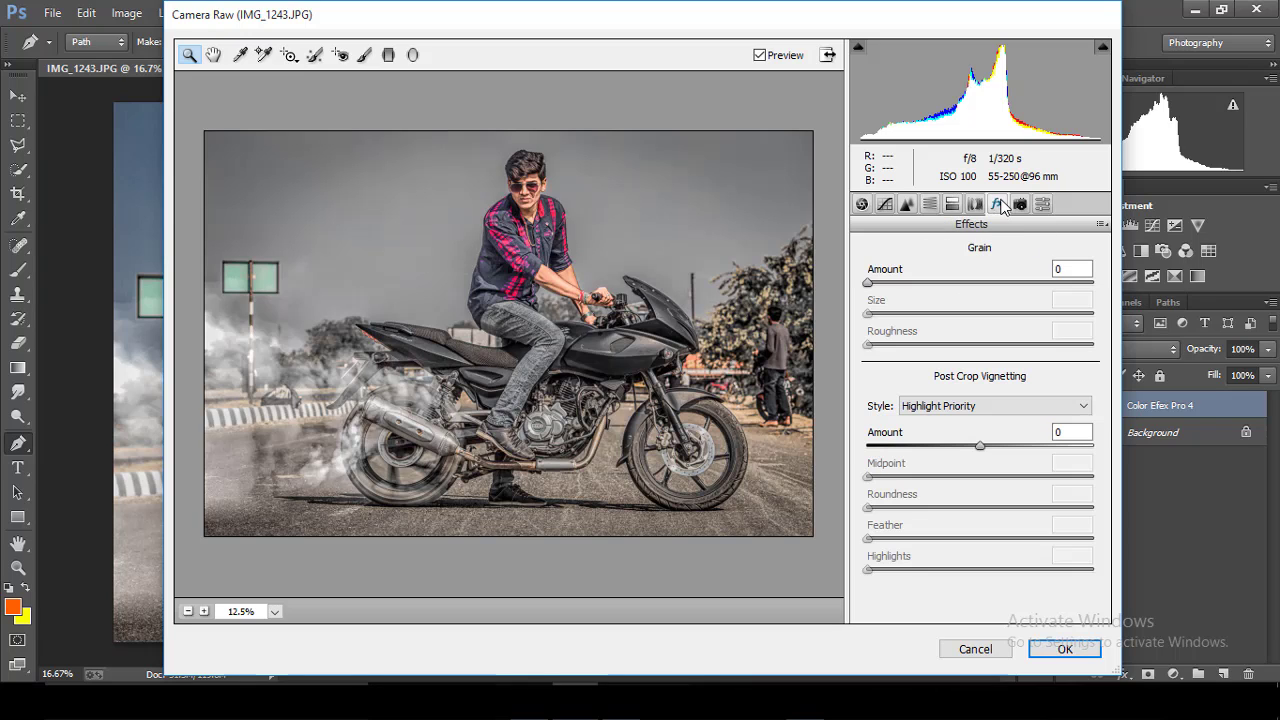
pyautogui.moveTo(979, 446); pyautogui.dragTo(946, 446)
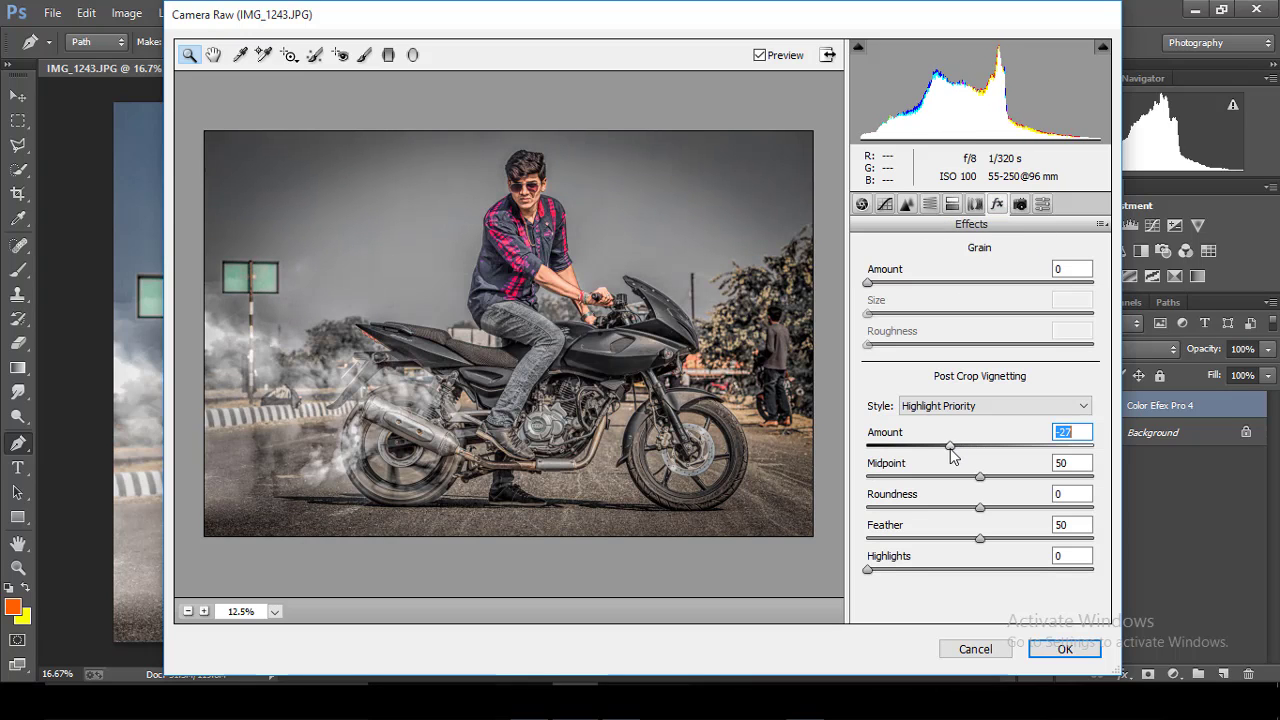
pyautogui.keyDown('alt'); pyautogui.click(770, 428); pyautogui.keyUp('alt')
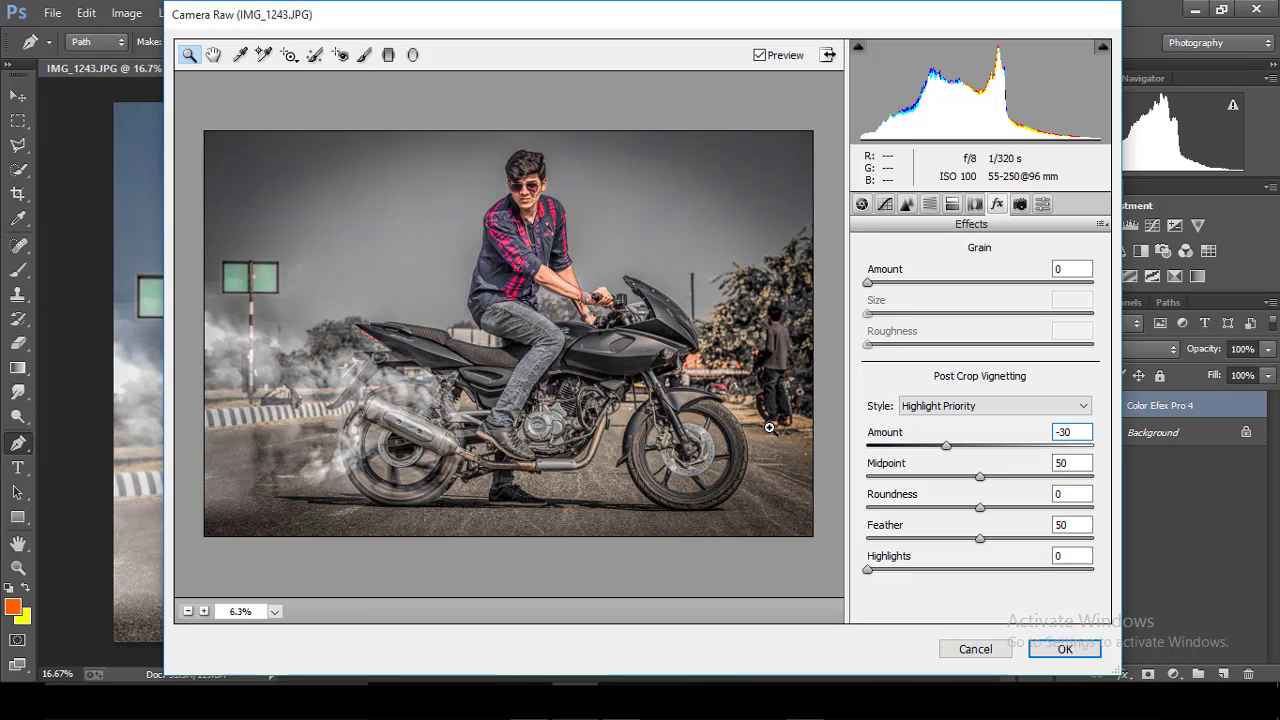
pyautogui.click(770, 428)
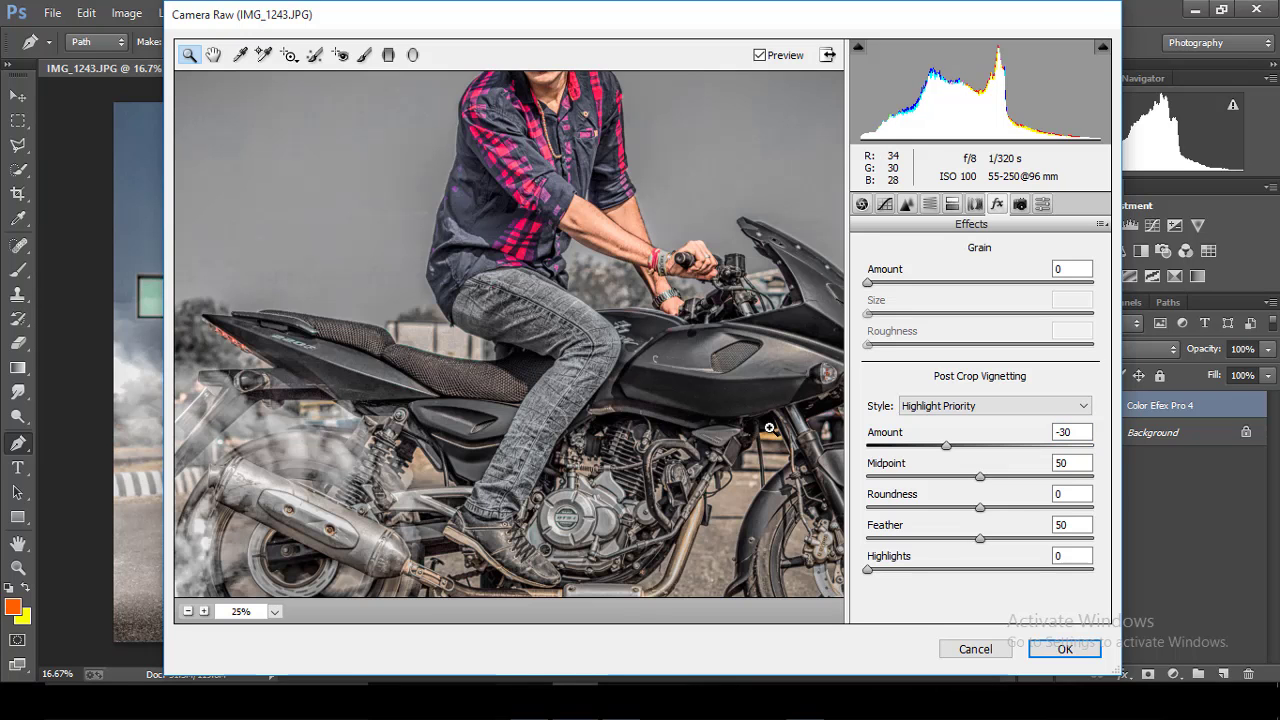
pyautogui.keyDown('alt'); pyautogui.click(770, 428); pyautogui.keyUp('alt')
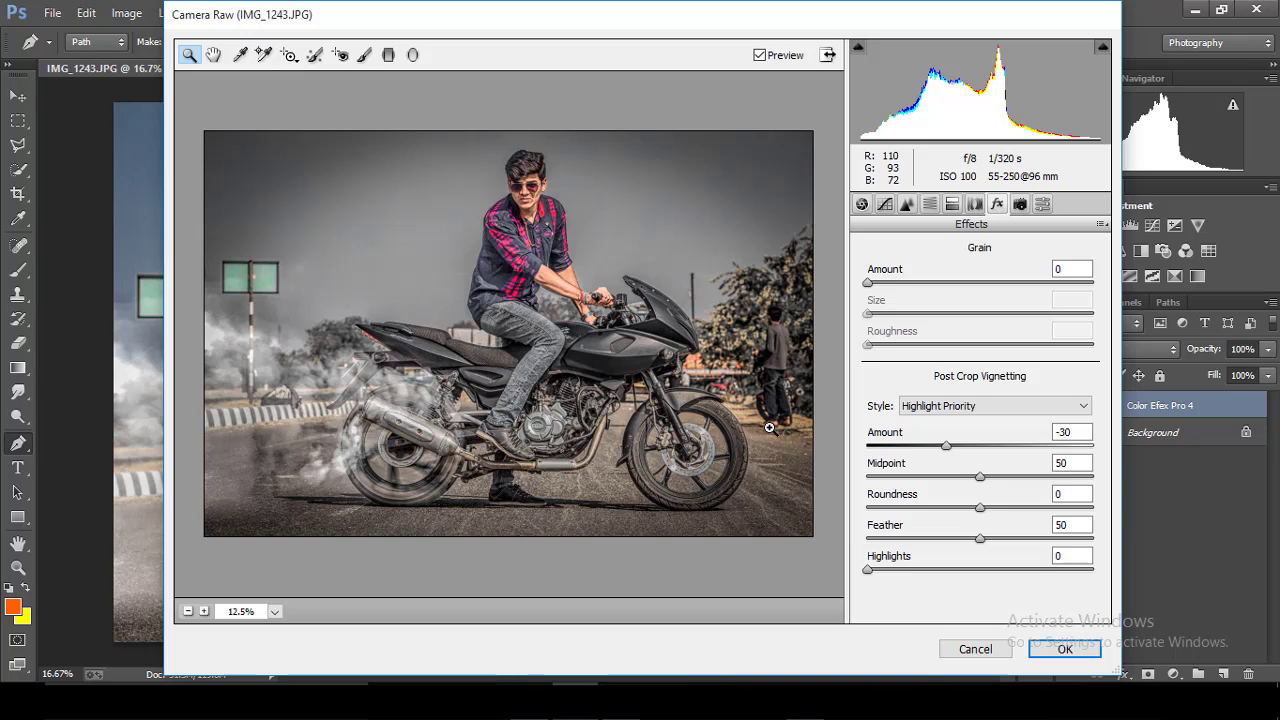
pyautogui.keyDown('alt'); pyautogui.click(770, 428); pyautogui.keyUp('alt')
pyautogui.click(952, 204)
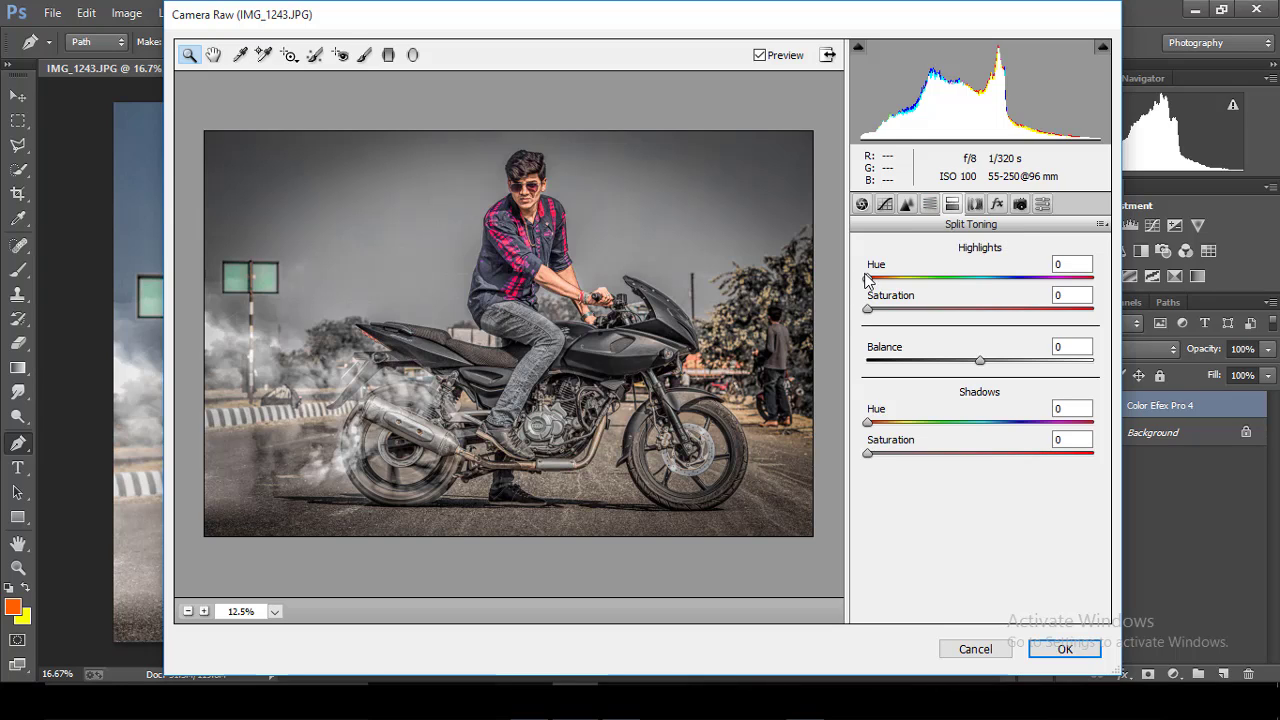
# Give the highlights a cool tint around hue 194 with some saturation, checking the preview.
pyautogui.moveTo(867, 277); pyautogui.dragTo(989, 279)
pyautogui.moveTo(867, 309); pyautogui.dragTo(912, 315)
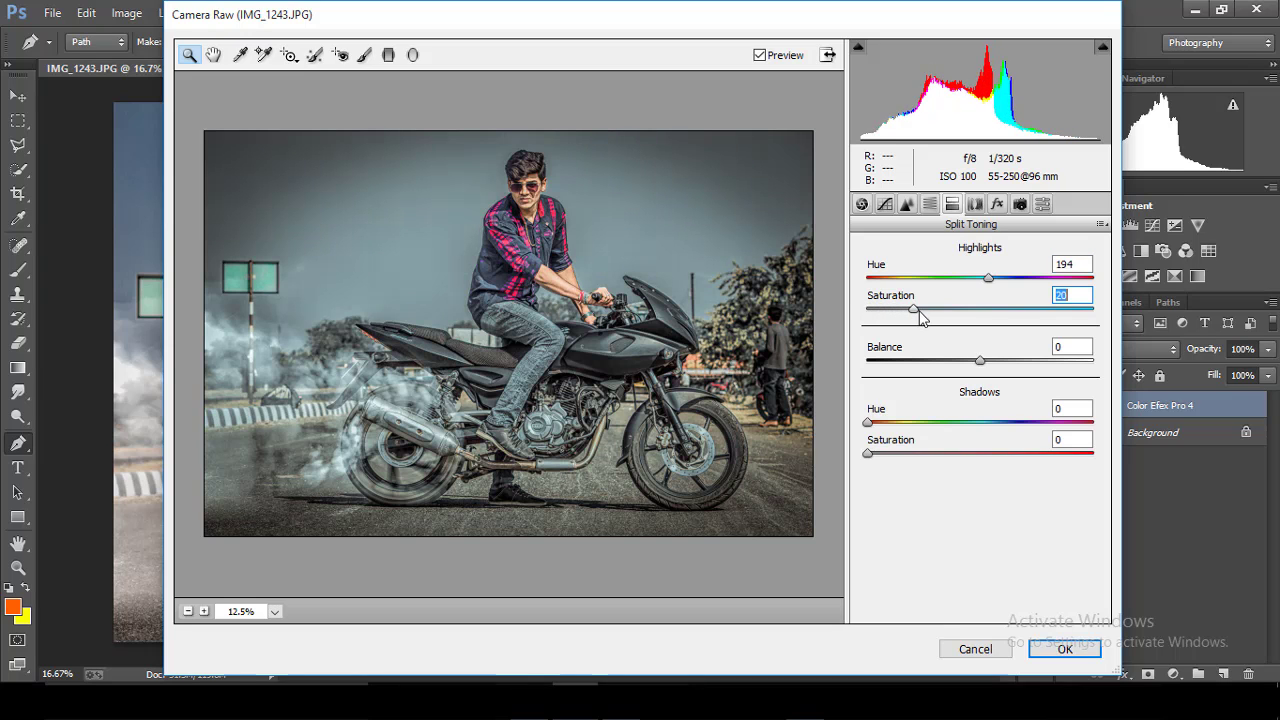
pyautogui.hotkey('ctrl', '-')
pyautogui.hotkey('ctrl', '+')
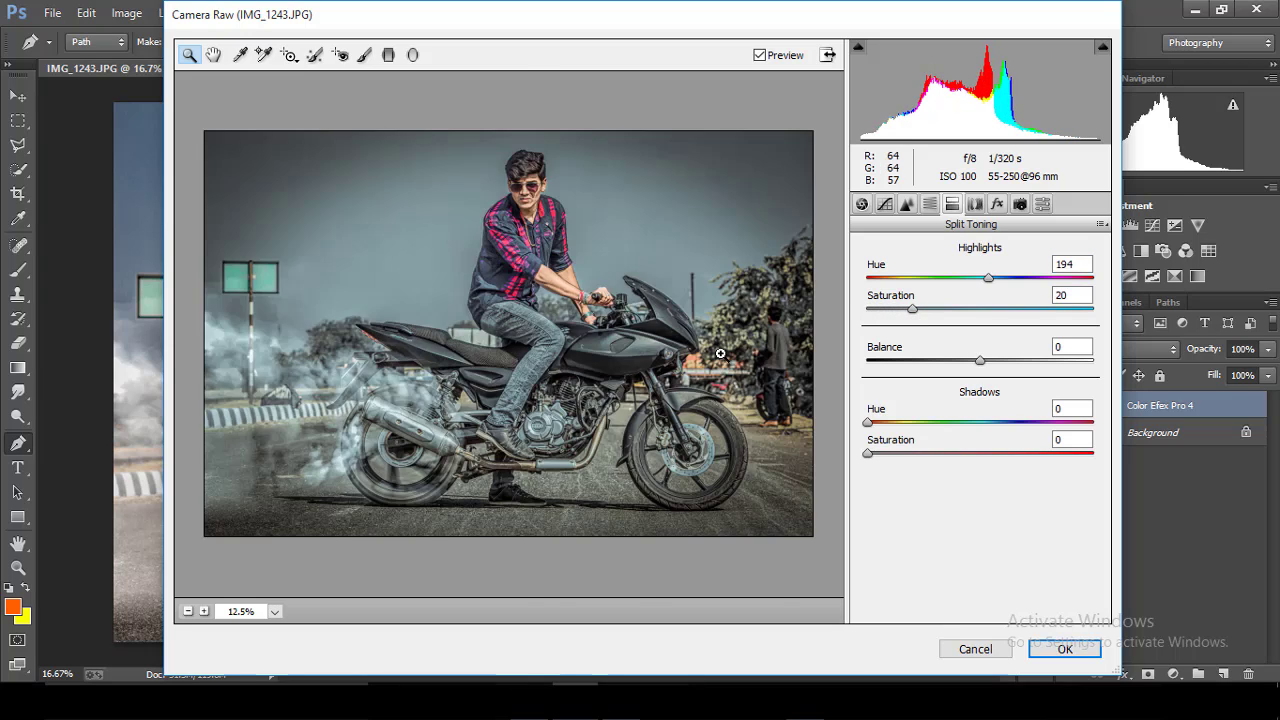
pyautogui.hotkey('ctrl', '+')
pyautogui.hotkey('ctrl', '+')
pyautogui.hotkey('ctrl', '0')
# Fine-tune the highlight hue to 194 and saturation to 12, then apply Camera Raw.
pyautogui.moveTo(988, 277)
pyautogui.mouseDown()
pyautogui.moveTo(1025, 286)
pyautogui.moveTo(990, 287)
pyautogui.mouseUp()
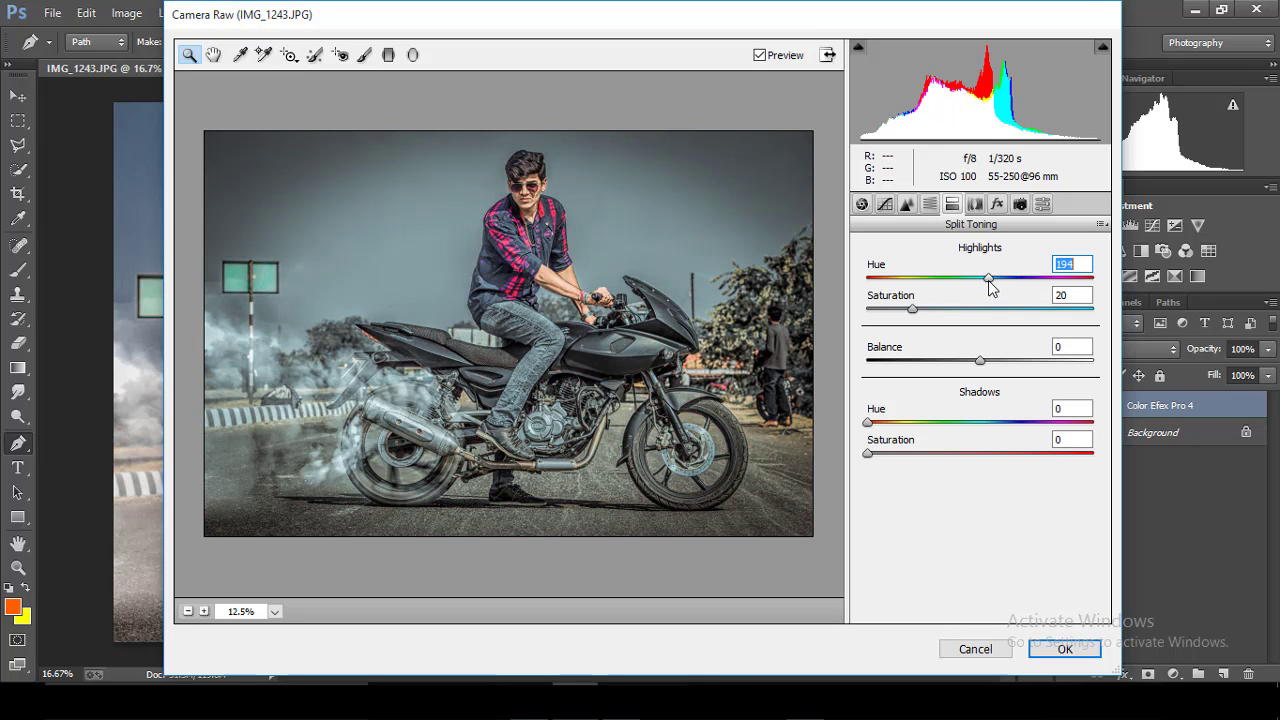
pyautogui.moveTo(912, 309); pyautogui.dragTo(895, 309)
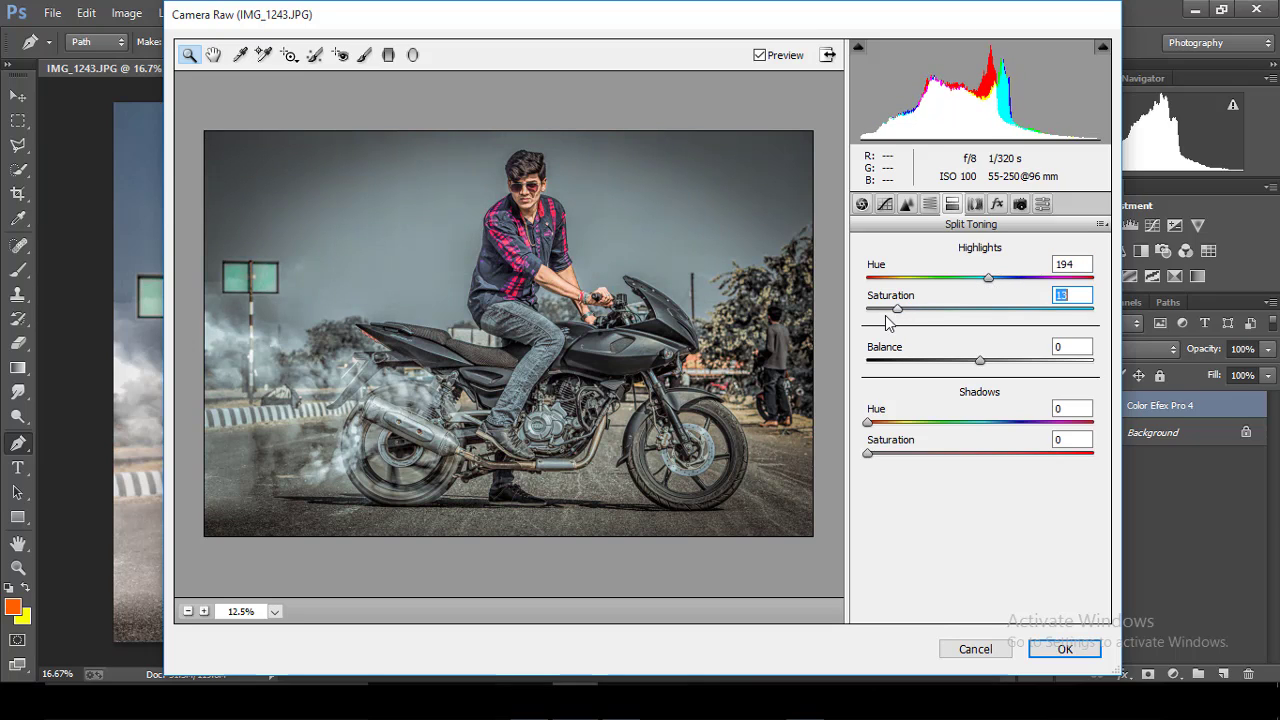
pyautogui.keyDown('alt'); pyautogui.click(788, 313); pyautogui.keyUp('alt')
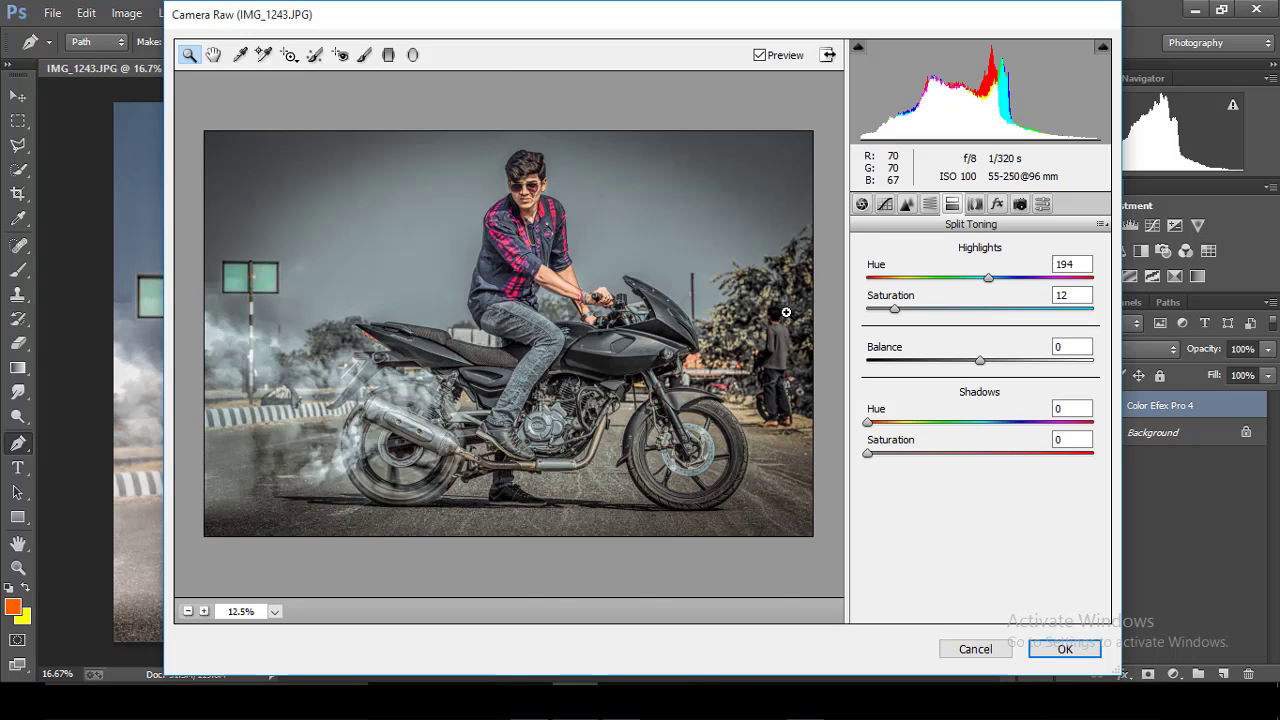
pyautogui.click(787, 313)
pyautogui.keyDown('alt'); pyautogui.click(722, 367); pyautogui.keyUp('alt')
pyautogui.click(722, 367)
pyautogui.click(1052, 646)
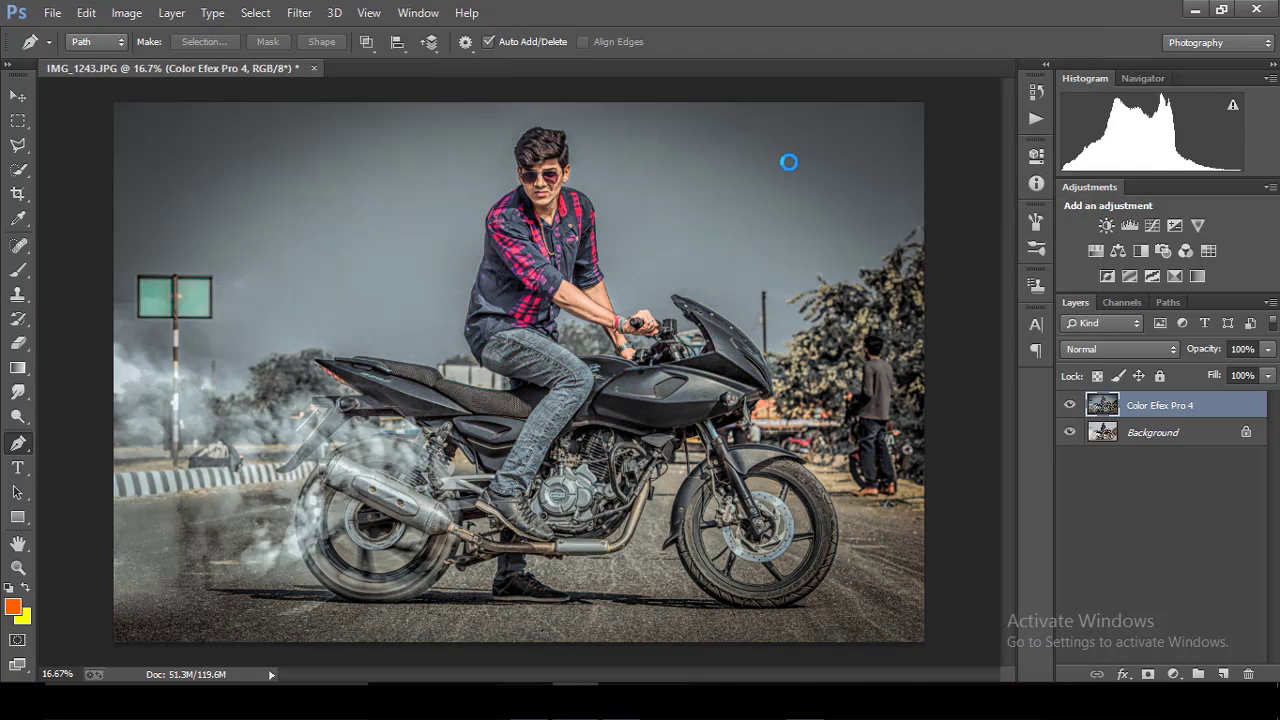
# Zoom to 100% on the rider's head, centre the face, and select the Smudge tool.
pyautogui.hotkey('ctrl', '-')
pyautogui.hotkey('ctrl', '-')
pyautogui.hotkey('ctrl', '-')
pyautogui.hotkey('ctrl', '+')
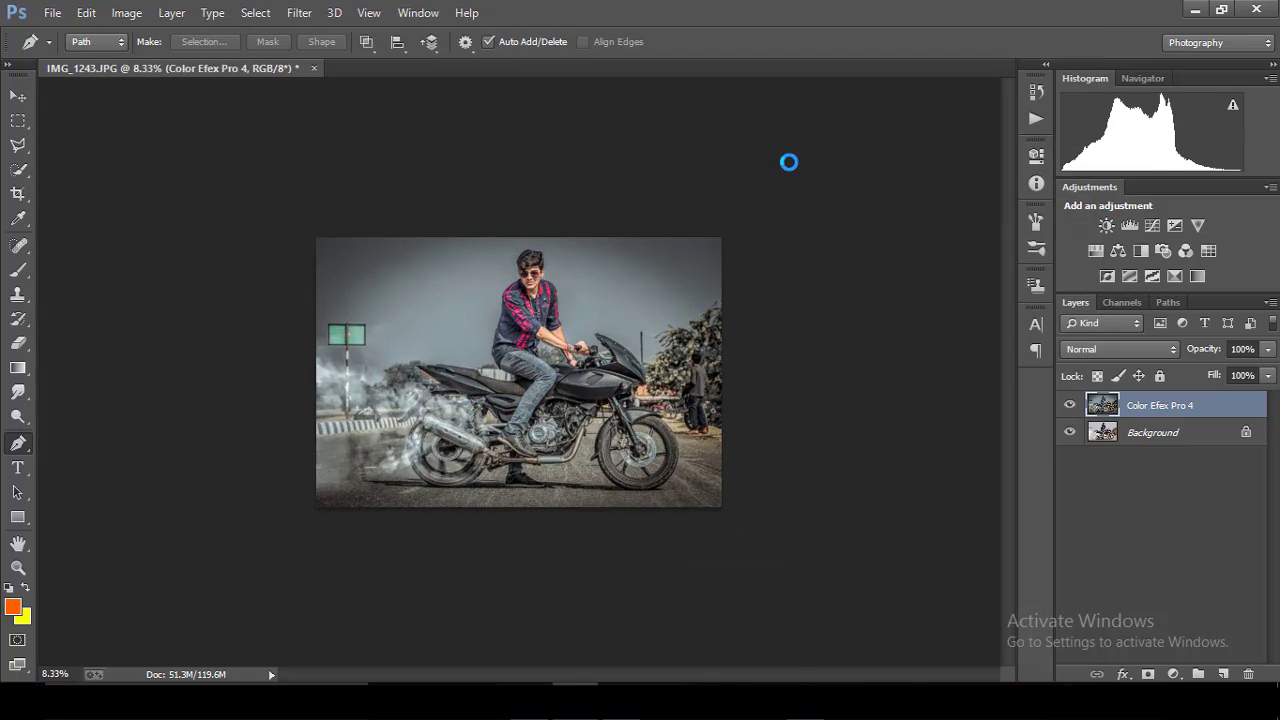
pyautogui.hotkey('ctrl', '+')
pyautogui.hotkey('ctrl', '+')
pyautogui.hotkey('ctrl', '+')
pyautogui.moveTo(675, 680); pyautogui.dragTo(709, 680)
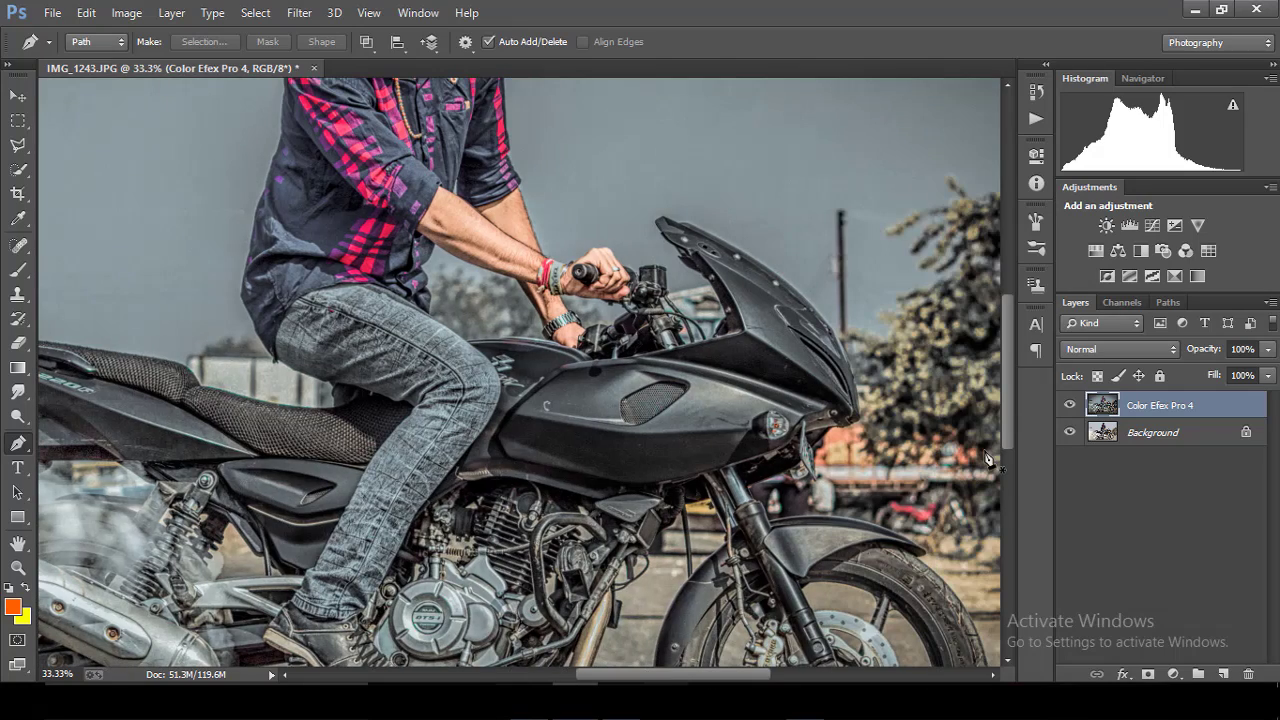
pyautogui.moveTo(1010, 430); pyautogui.dragTo(1011, 311)
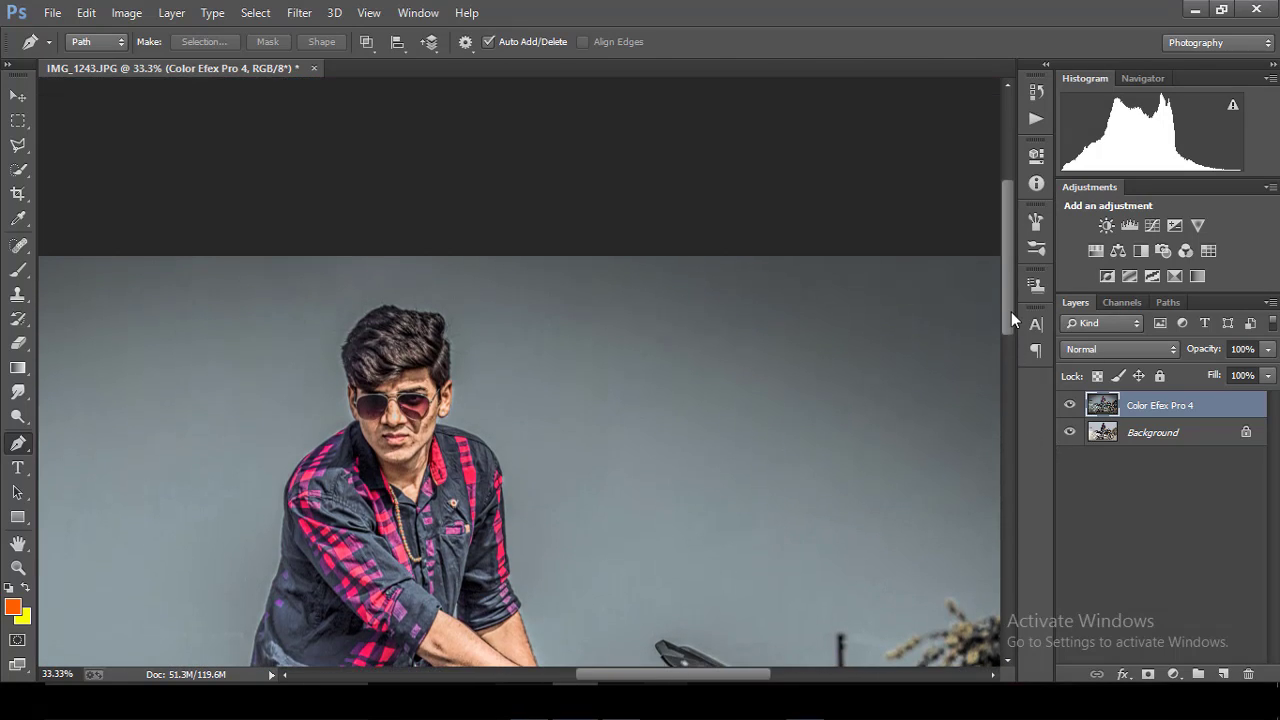
pyautogui.hotkey('ctrl', '+')
pyautogui.hotkey('ctrl', '+')
pyautogui.hotkey('ctrl', '+')
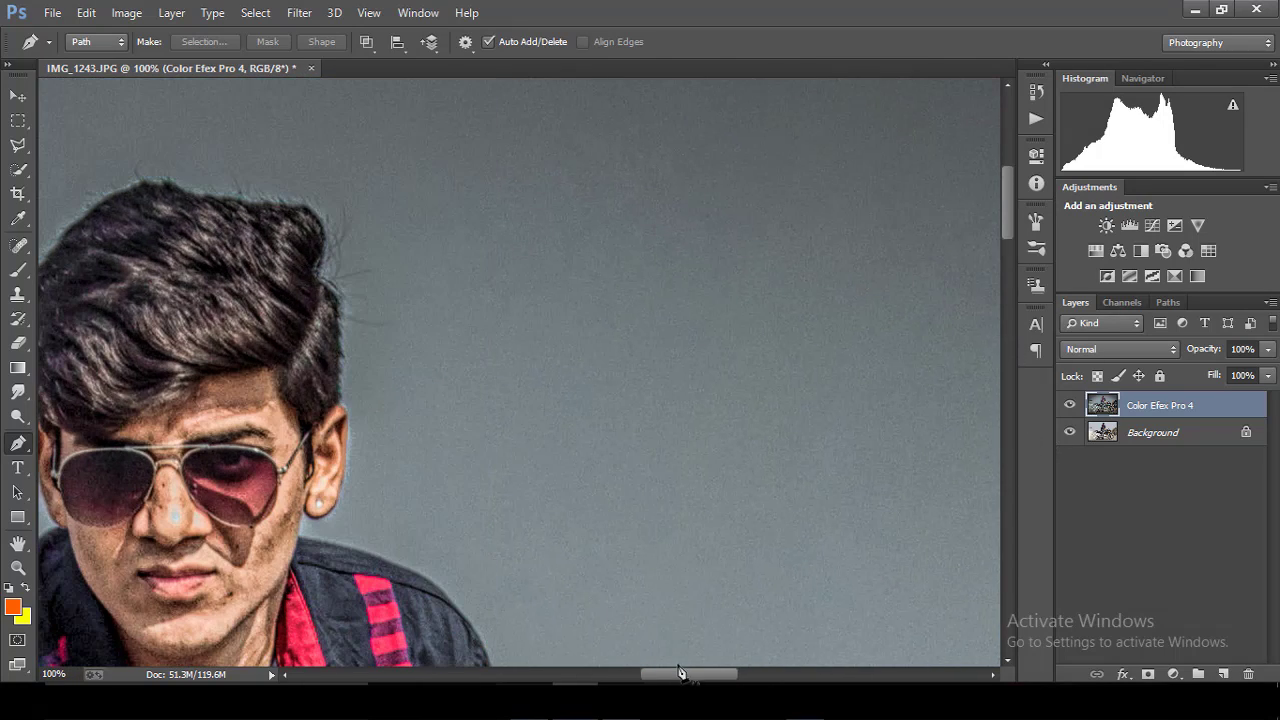
pyautogui.moveTo(688, 674); pyautogui.dragTo(653, 674)
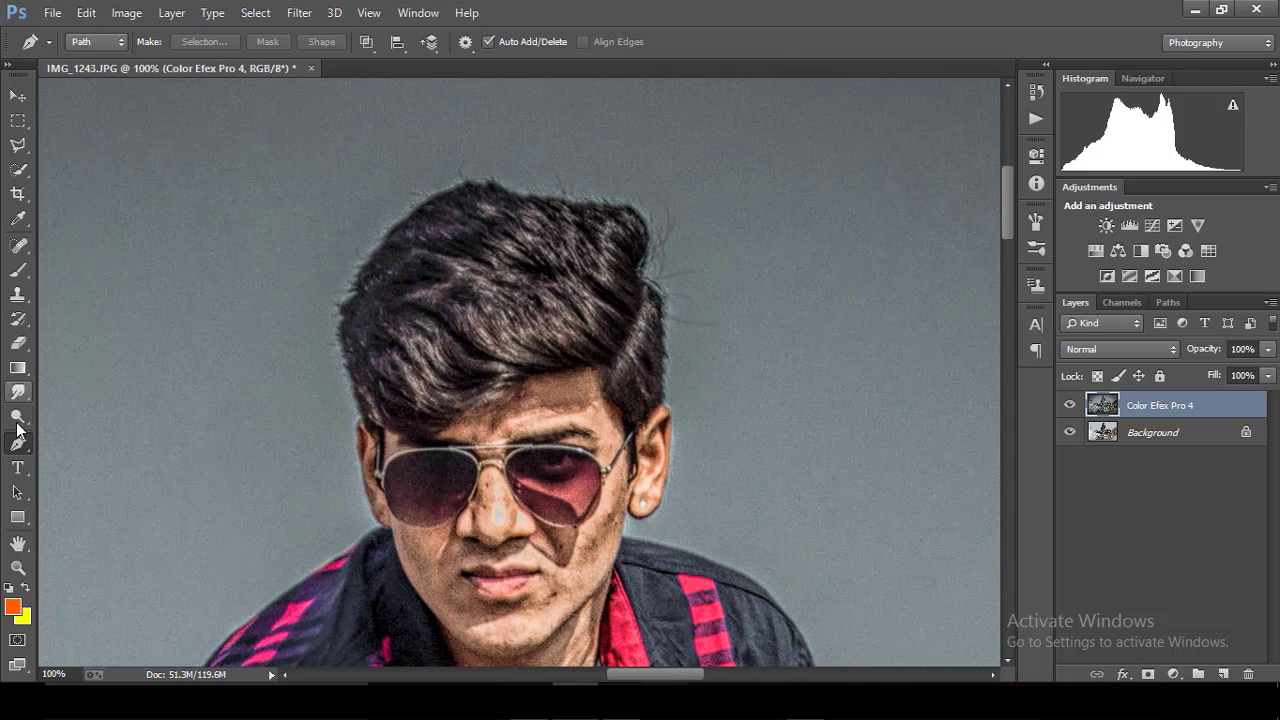
pyautogui.click(18, 392)
# Switch from the Smudge tool to the Mixer Brush tool.
pyautogui.click(95, 41)
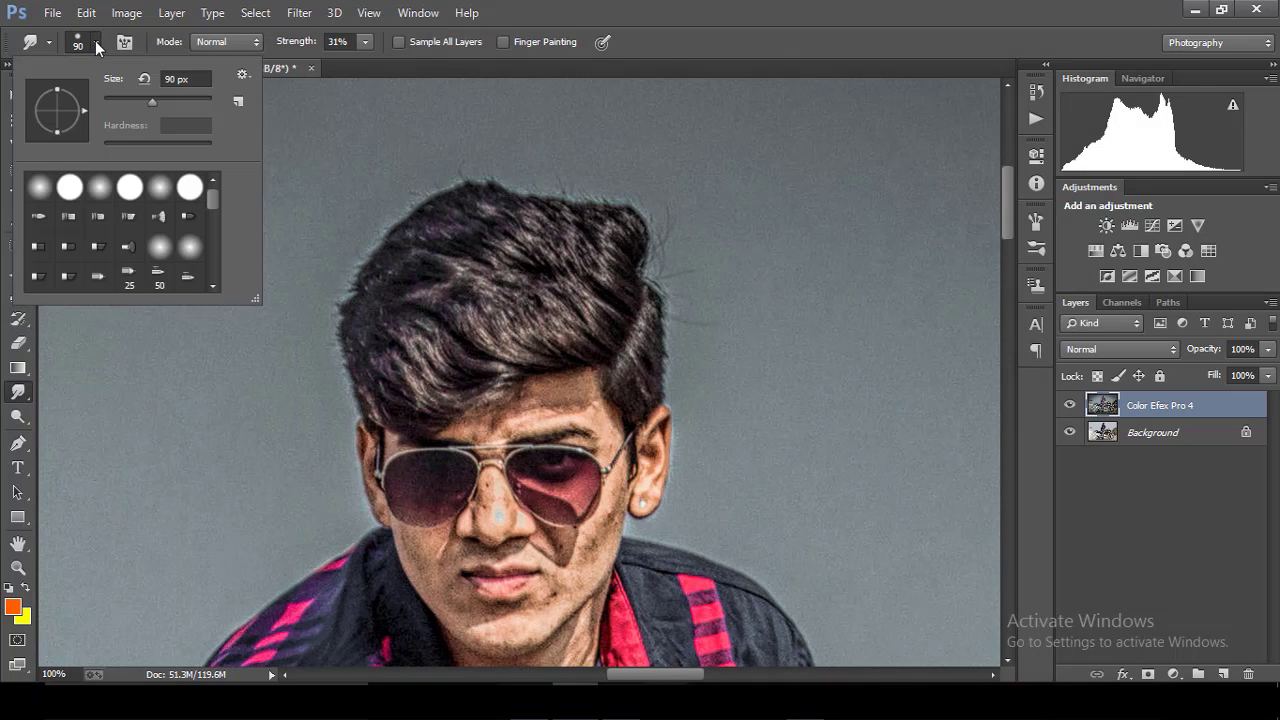
pyautogui.click(99, 48)
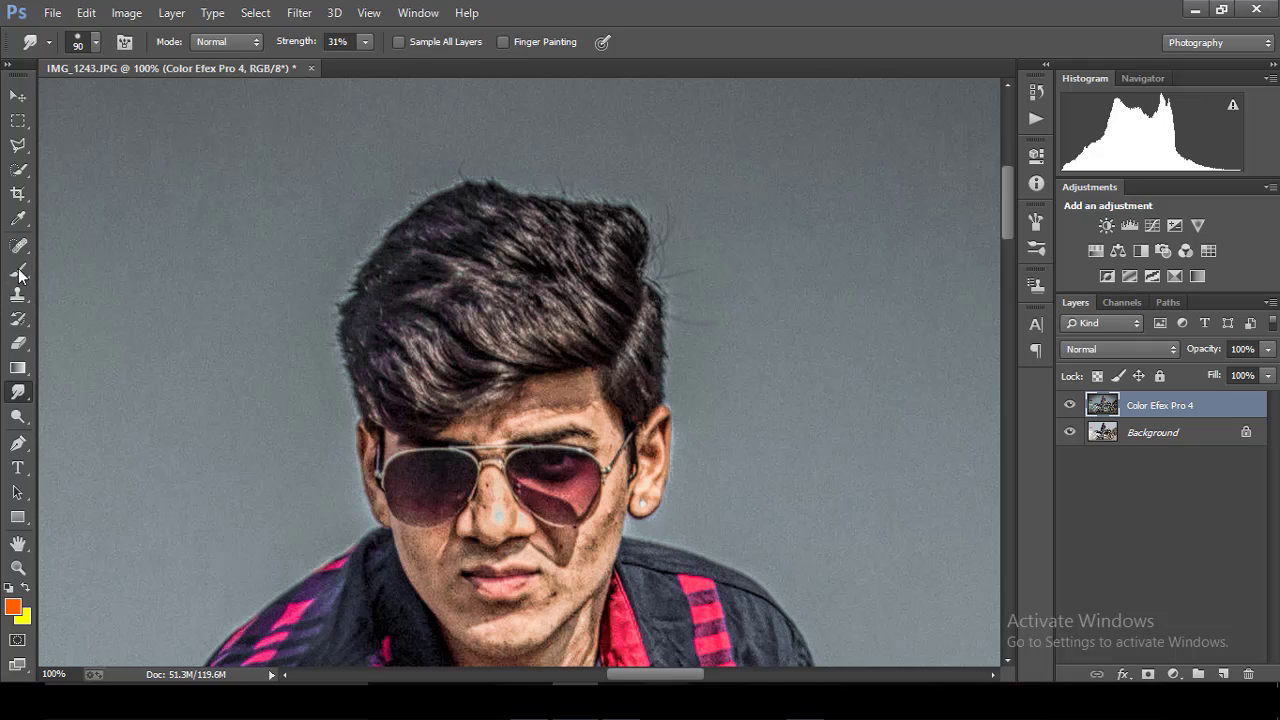
pyautogui.moveTo(18, 268); pyautogui.dragTo(64, 321)
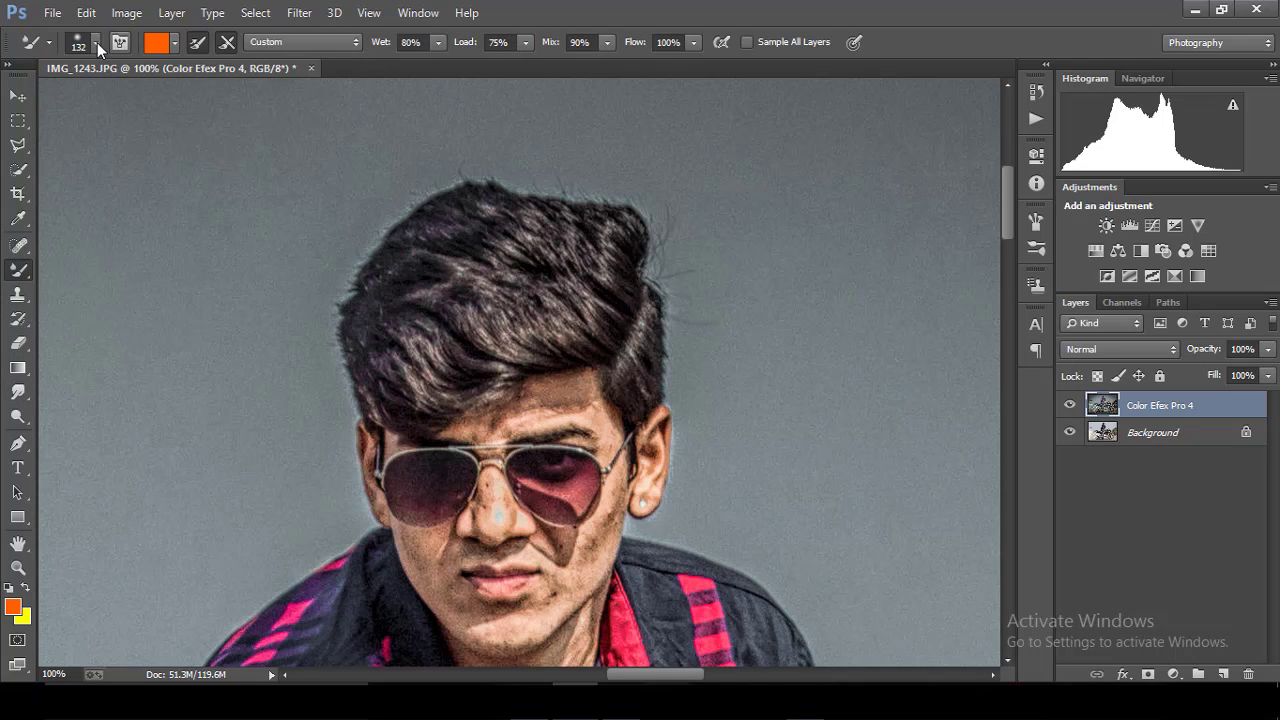
# Load the mixer brush with pale skin tone #f5d2c2 sampled from the face, sized 33 px.
pyautogui.click(150, 44)
pyautogui.click(593, 423)
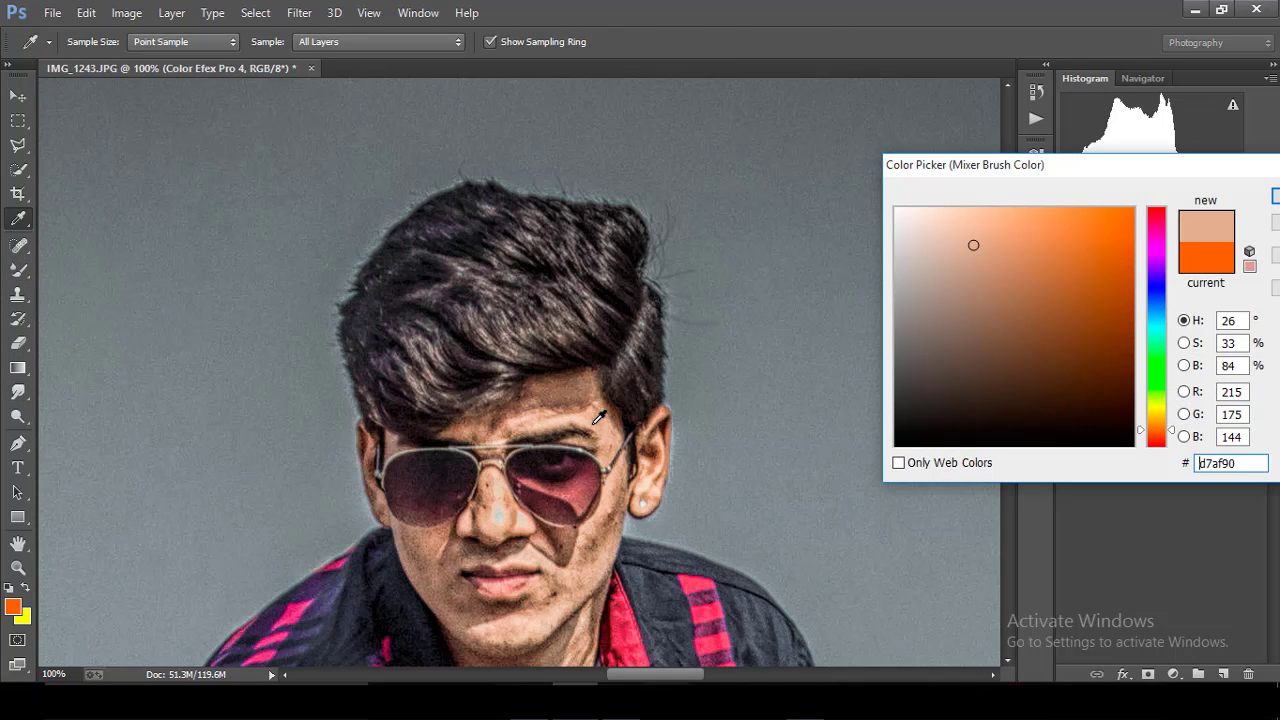
pyautogui.click(520, 420)
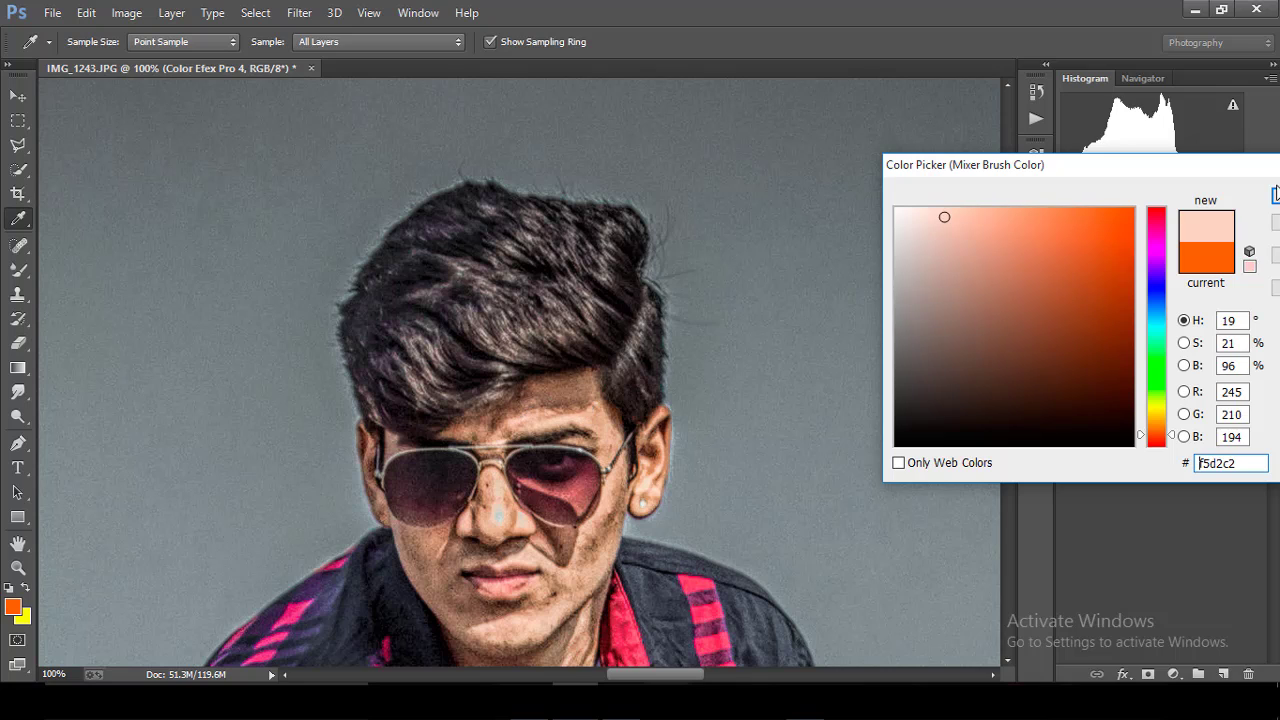
pyautogui.press('Return')
pyautogui.click(95, 46)
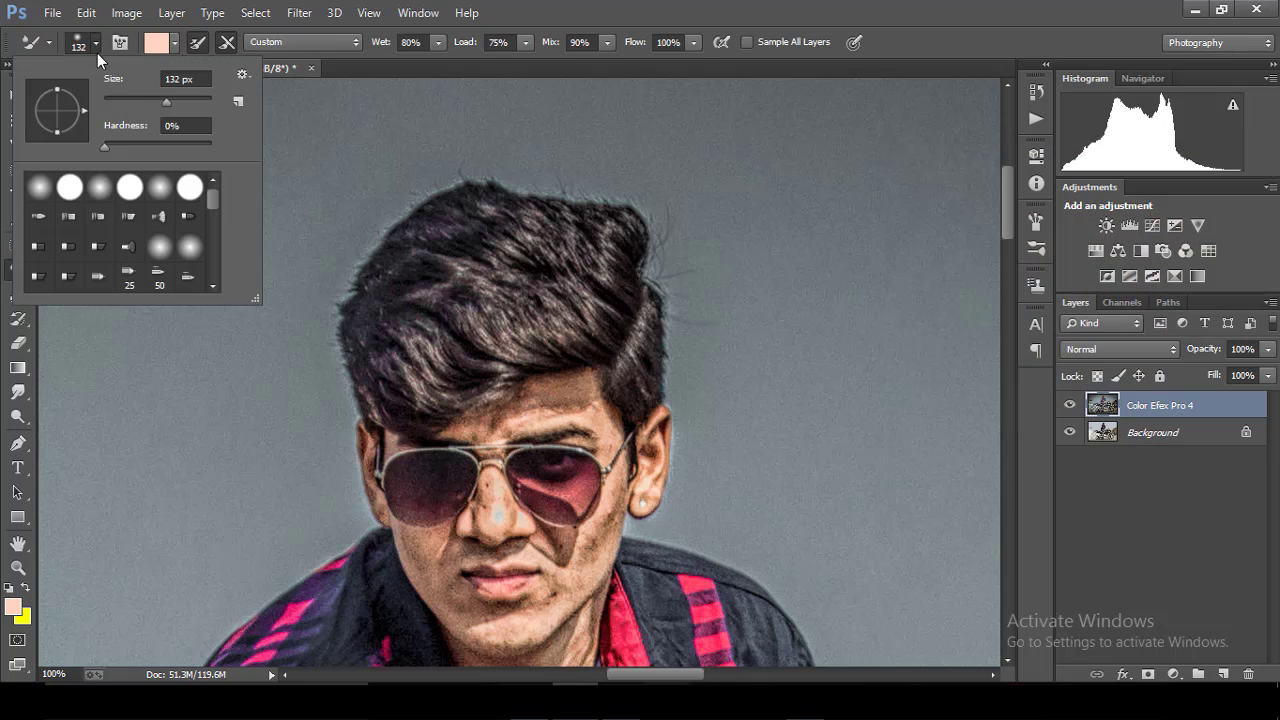
pyautogui.click(121, 101)
# Paint mixer-brush strokes over the forehead, right-cheek stubble and left cheek to chin, then zoom to 200%.
pyautogui.click(535, 410)
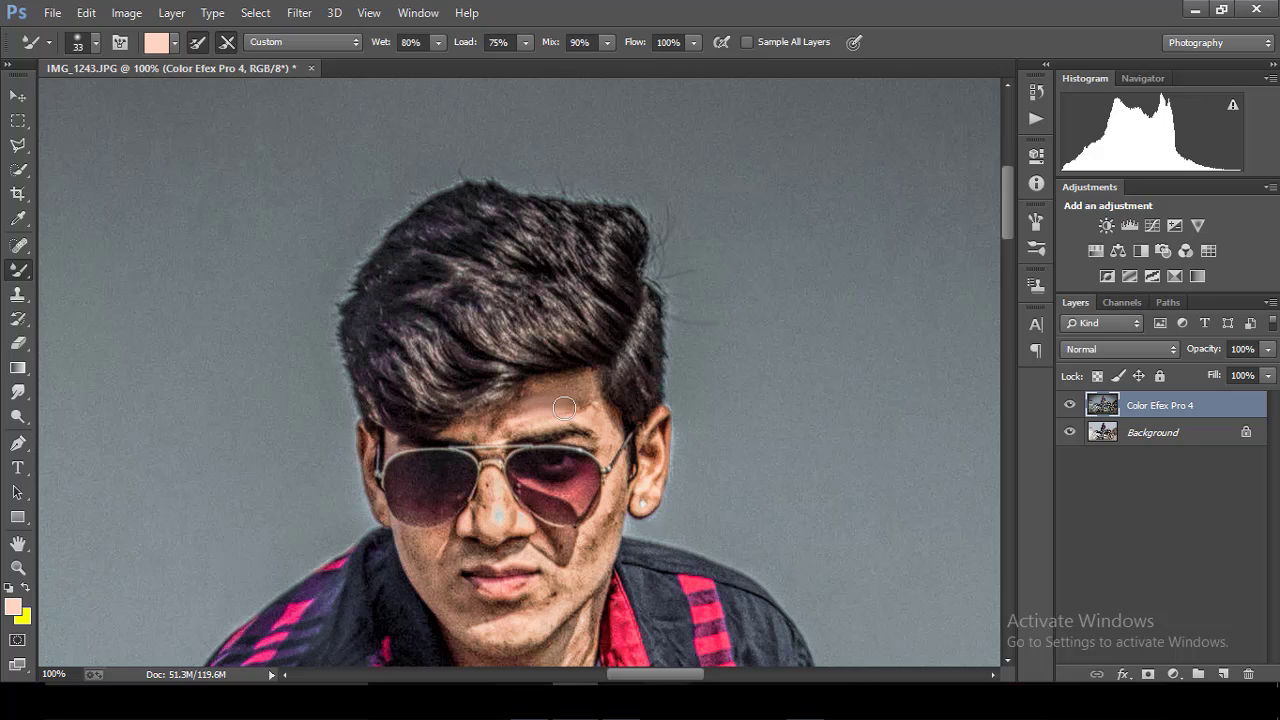
pyautogui.moveTo(564, 407)
pyautogui.mouseDown()
pyautogui.moveTo(540, 385)
pyautogui.moveTo(532, 397)
pyautogui.moveTo(566, 380)
pyautogui.moveTo(588, 391)
pyautogui.moveTo(604, 445)
pyautogui.mouseUp()
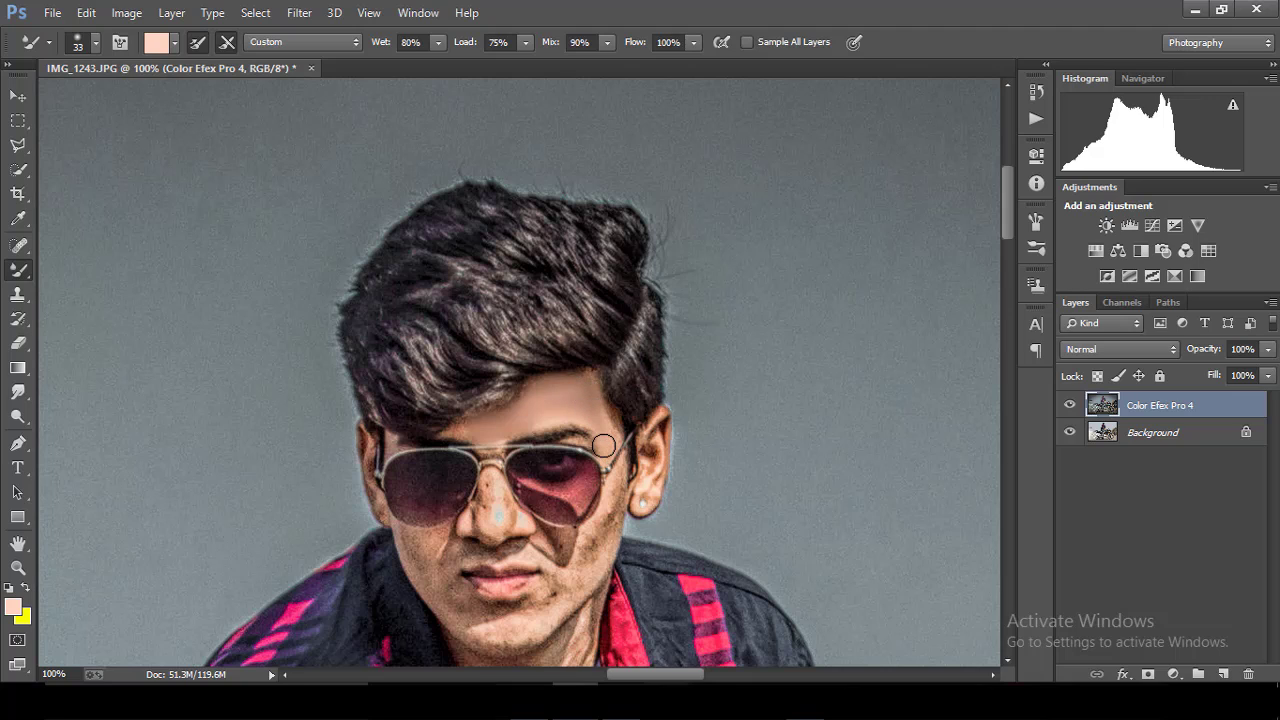
pyautogui.scroll(-3, 1005, 213)
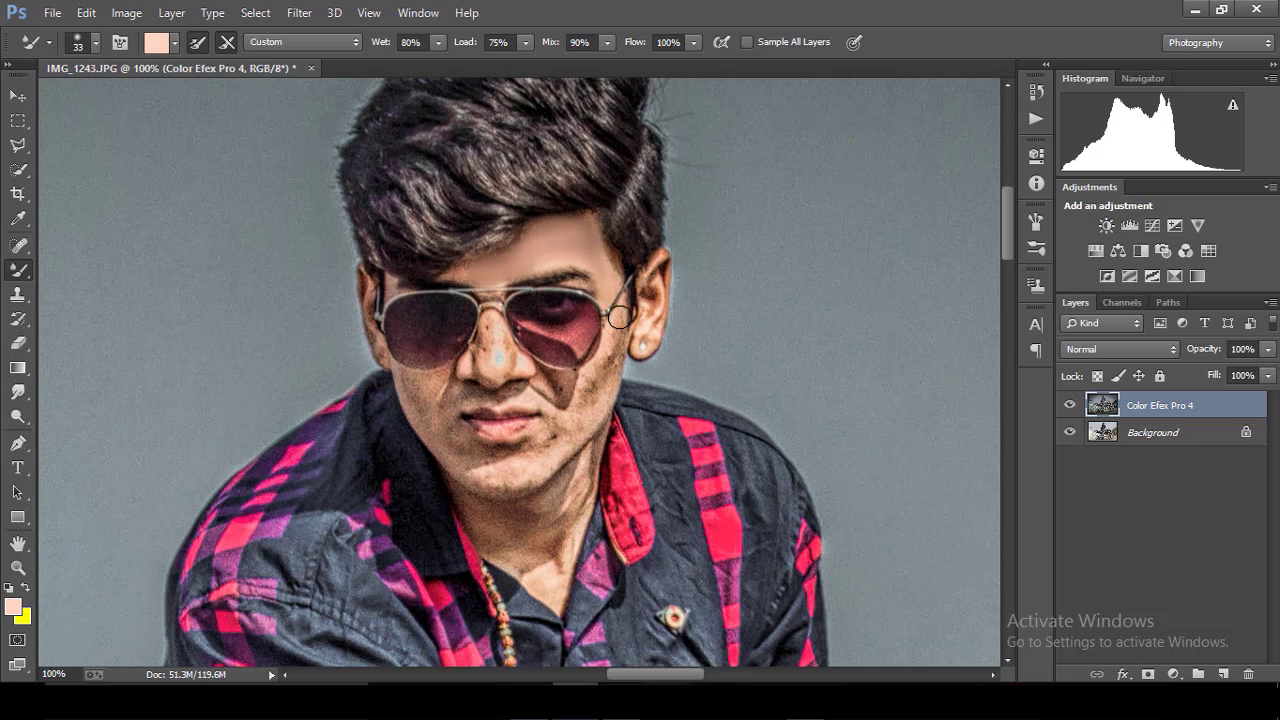
pyautogui.moveTo(619, 317)
pyautogui.mouseDown()
pyautogui.moveTo(606, 357)
pyautogui.moveTo(571, 380)
pyautogui.moveTo(543, 371)
pyautogui.moveTo(599, 375)
pyautogui.moveTo(566, 429)
pyautogui.mouseUp()
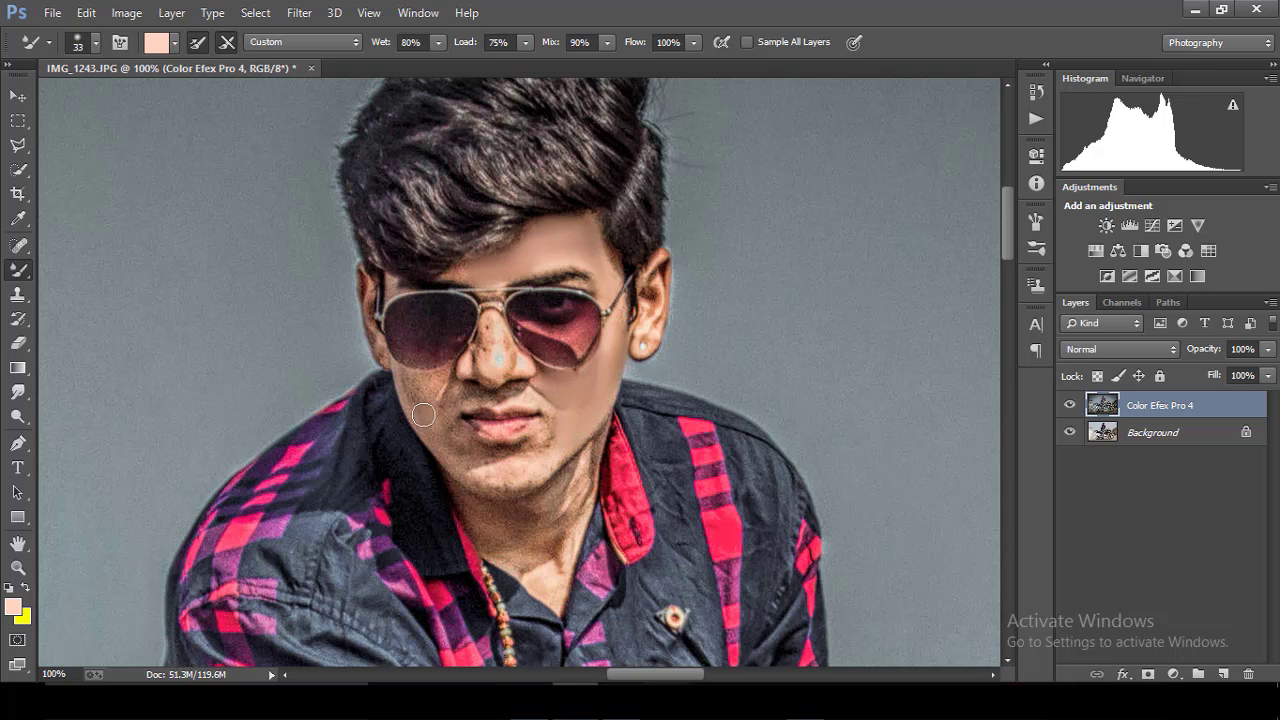
pyautogui.moveTo(423, 414)
pyautogui.mouseDown()
pyautogui.moveTo(459, 459)
pyautogui.moveTo(509, 479)
pyautogui.moveTo(545, 428)
pyautogui.mouseUp()
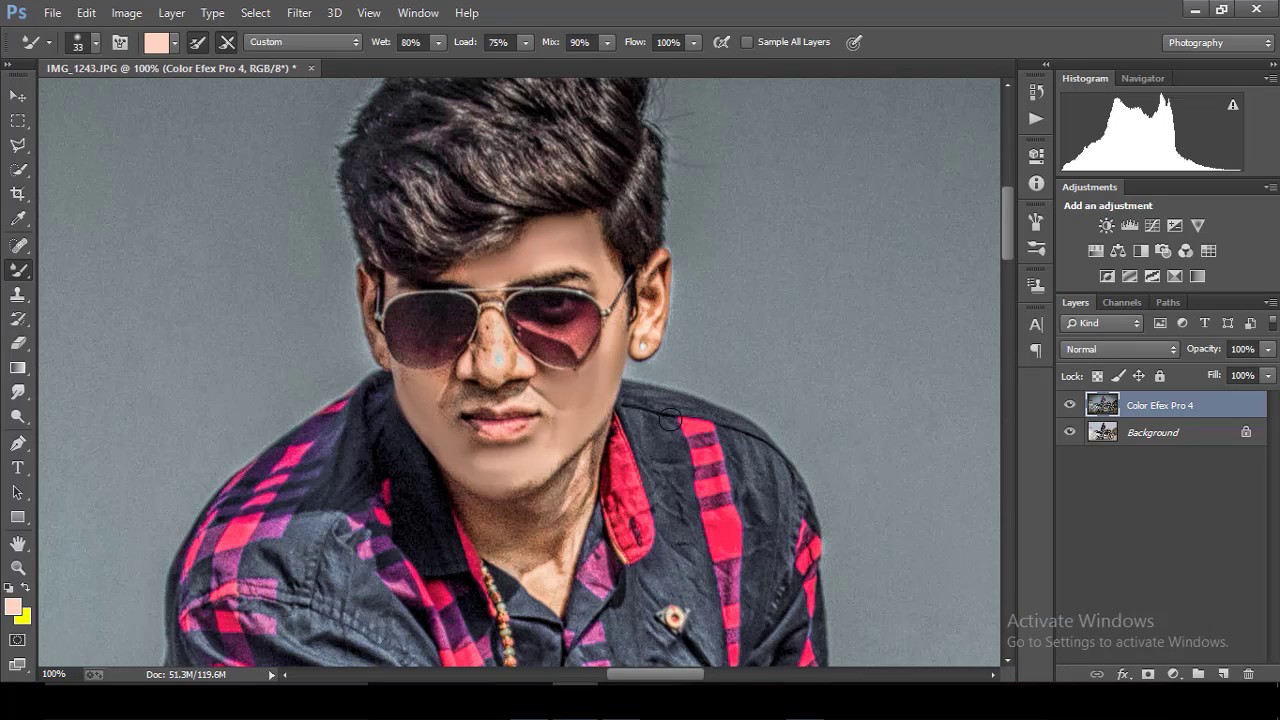
pyautogui.hotkey('ctrl', '+')
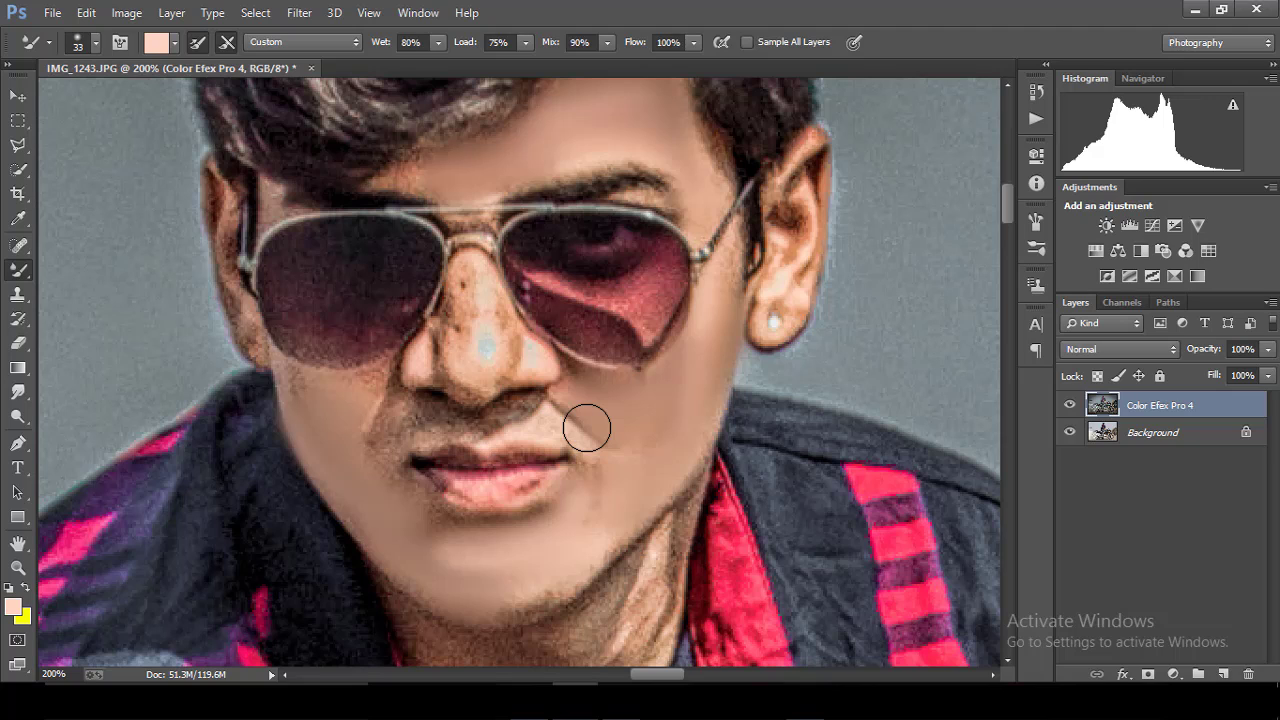
# Blend the nose, mustache and lip skin with a 19 px Mixer Brush.
pyautogui.click(95, 42)
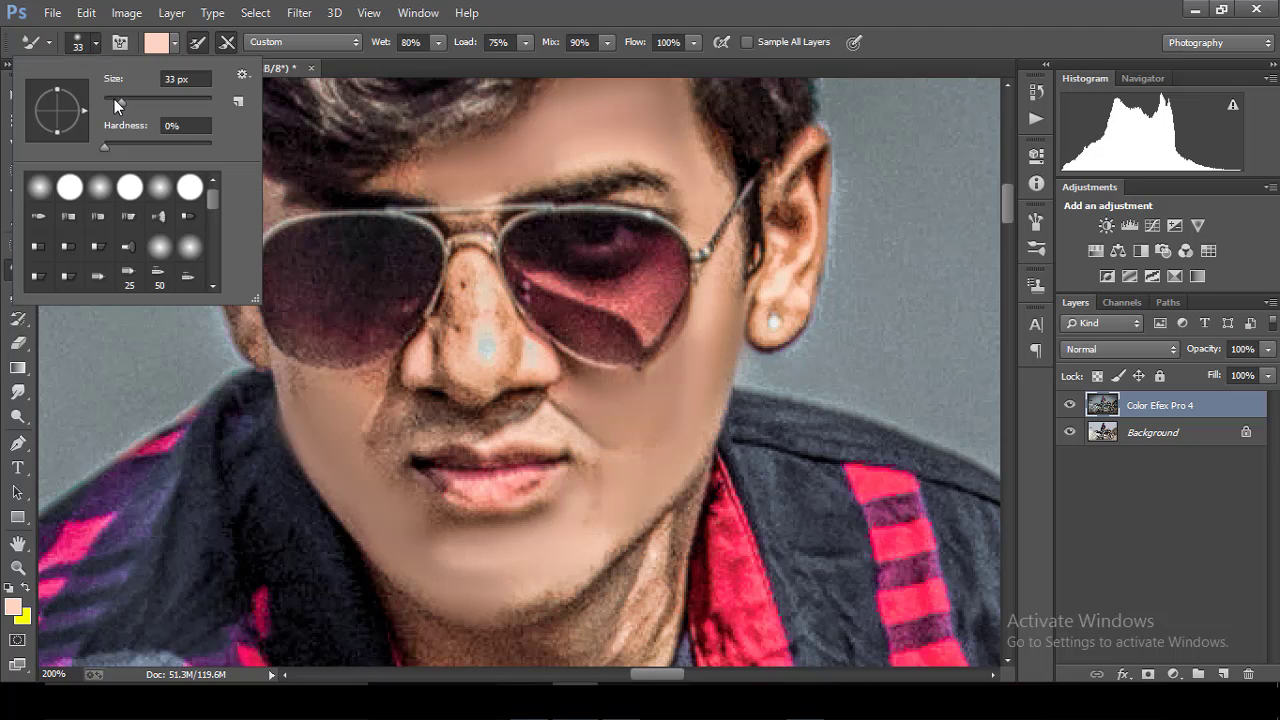
pyautogui.moveTo(114, 99); pyautogui.dragTo(108, 99)
pyautogui.click(488, 276)
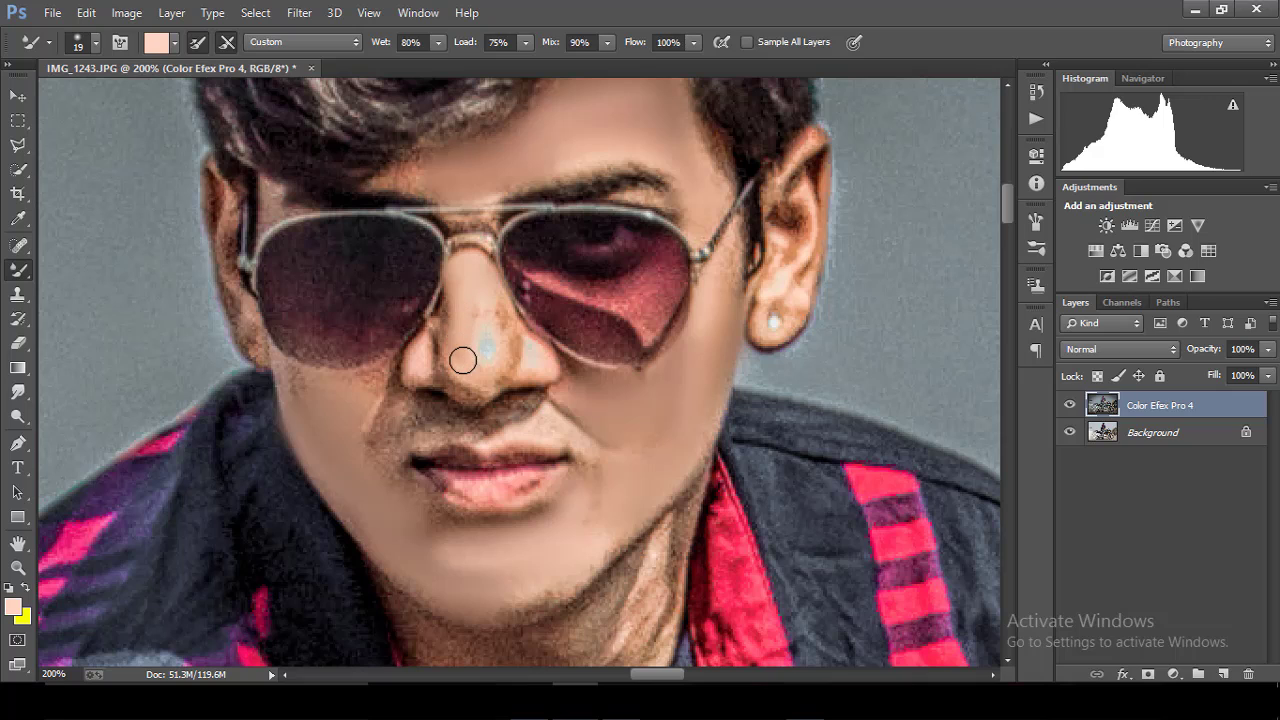
pyautogui.moveTo(463, 360)
pyautogui.mouseDown()
pyautogui.moveTo(503, 323)
pyautogui.moveTo(454, 334)
pyautogui.moveTo(477, 380)
pyautogui.moveTo(511, 346)
pyautogui.mouseUp()
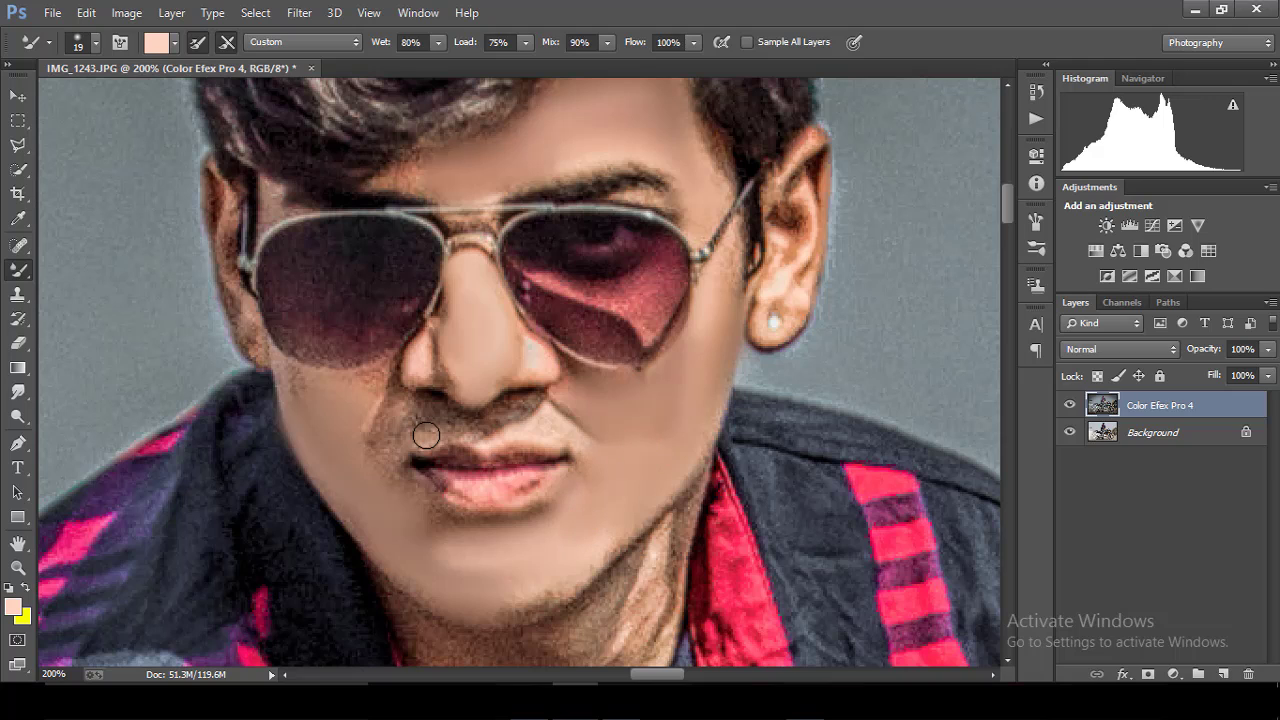
pyautogui.moveTo(426, 435)
pyautogui.mouseDown()
pyautogui.moveTo(380, 451)
pyautogui.moveTo(434, 520)
pyautogui.moveTo(519, 519)
pyautogui.mouseUp()
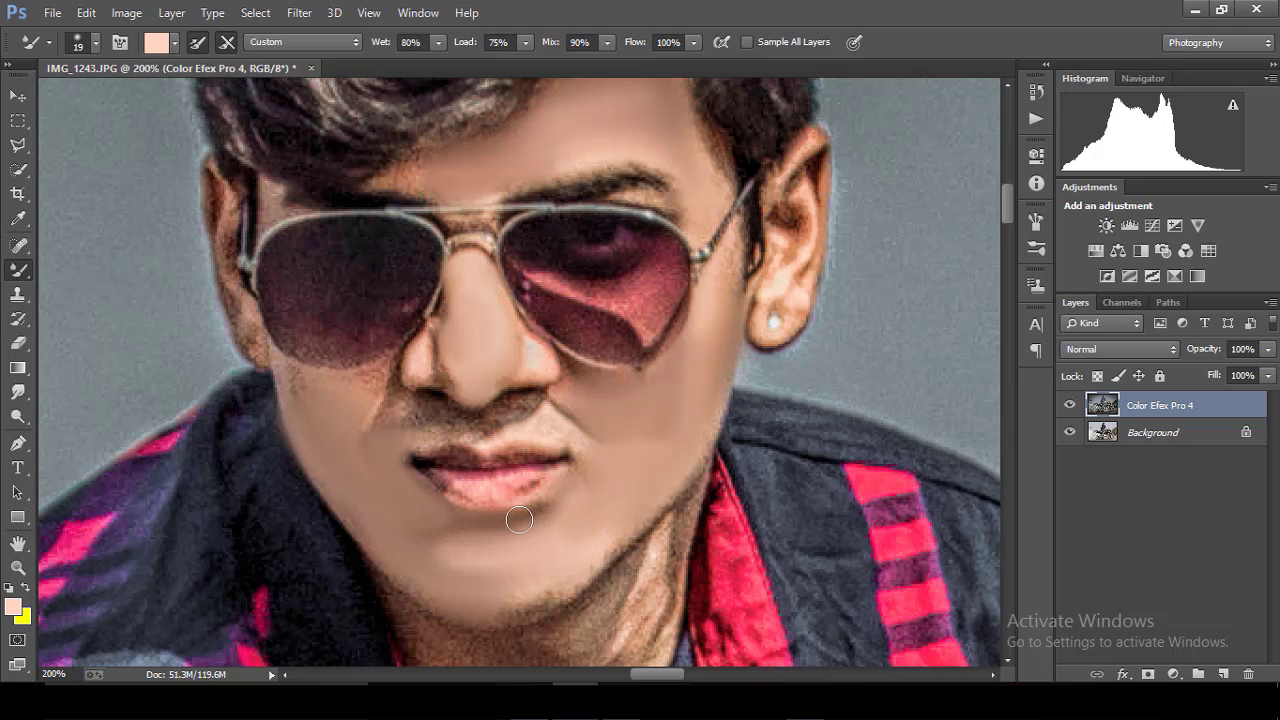
pyautogui.moveTo(434, 414)
pyautogui.mouseDown()
pyautogui.moveTo(514, 406)
pyautogui.moveTo(559, 430)
pyautogui.mouseUp()
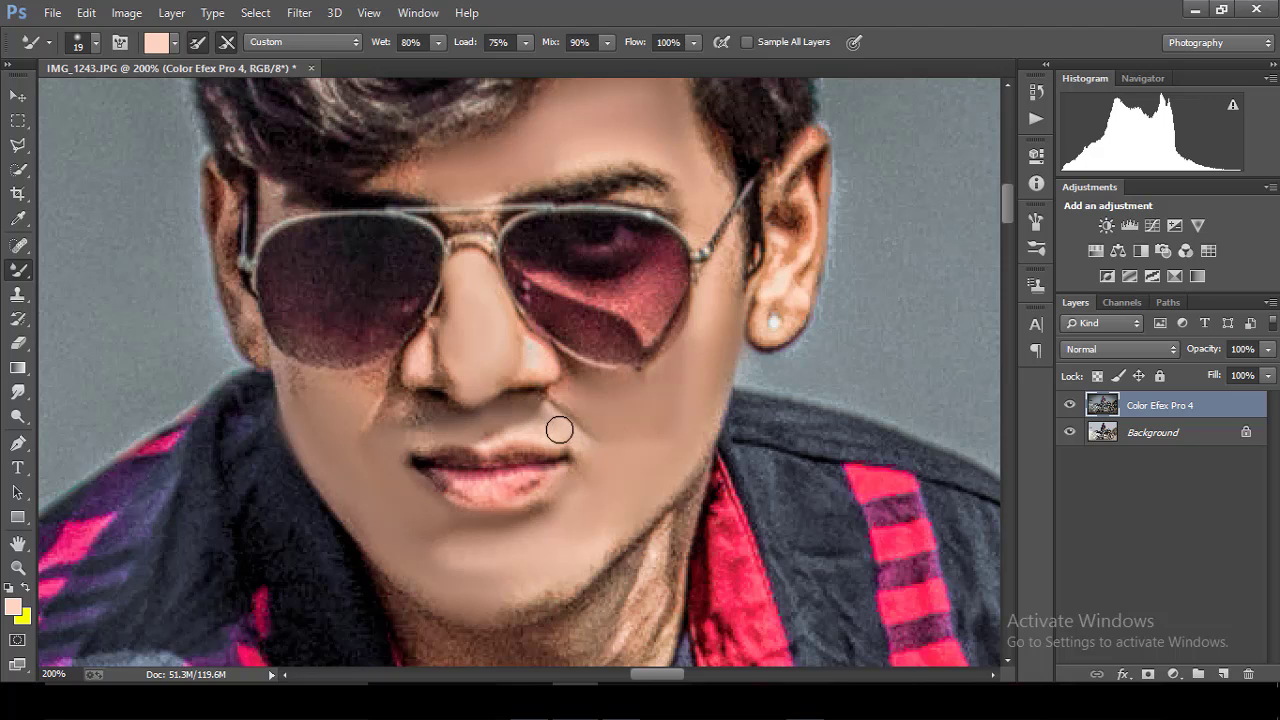
pyautogui.moveTo(386, 389)
pyautogui.mouseDown()
pyautogui.moveTo(391, 426)
pyautogui.moveTo(360, 389)
pyautogui.moveTo(376, 388)
pyautogui.mouseUp()
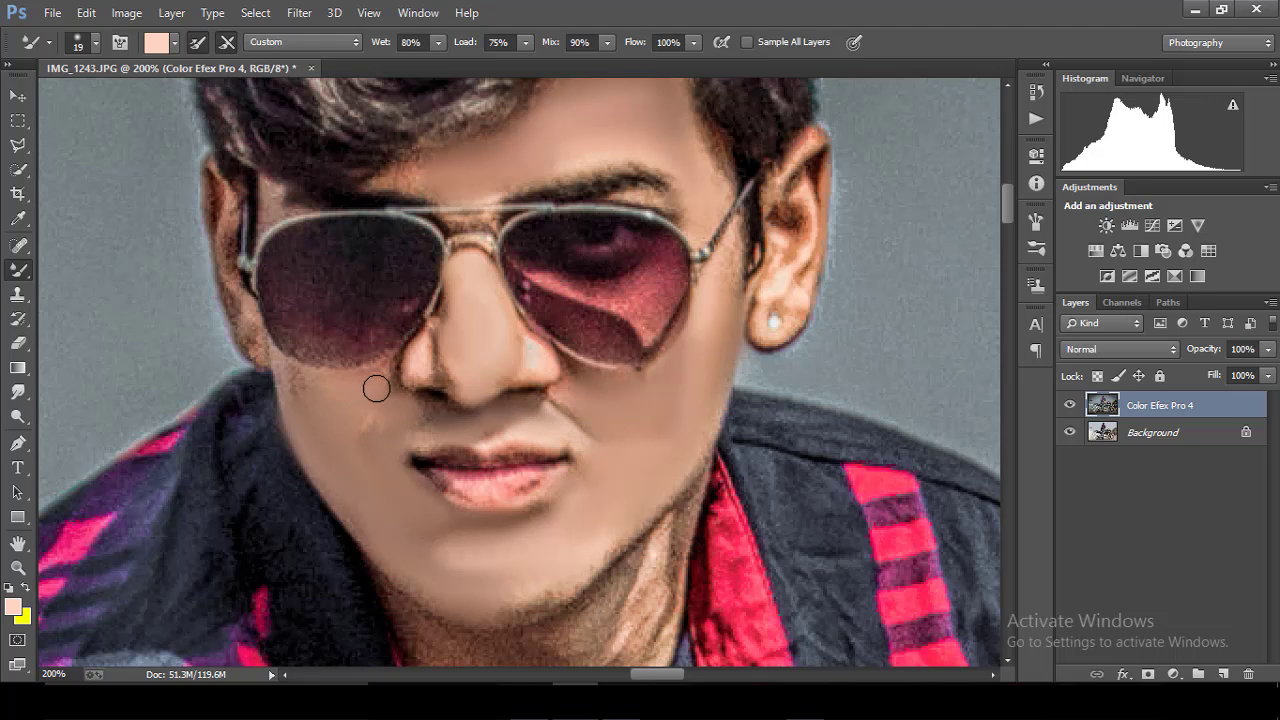
# Check the face at several zoom levels and raise the Mixer Brush Wet value to 82%.
pyautogui.hotkey('ctrl', '-')
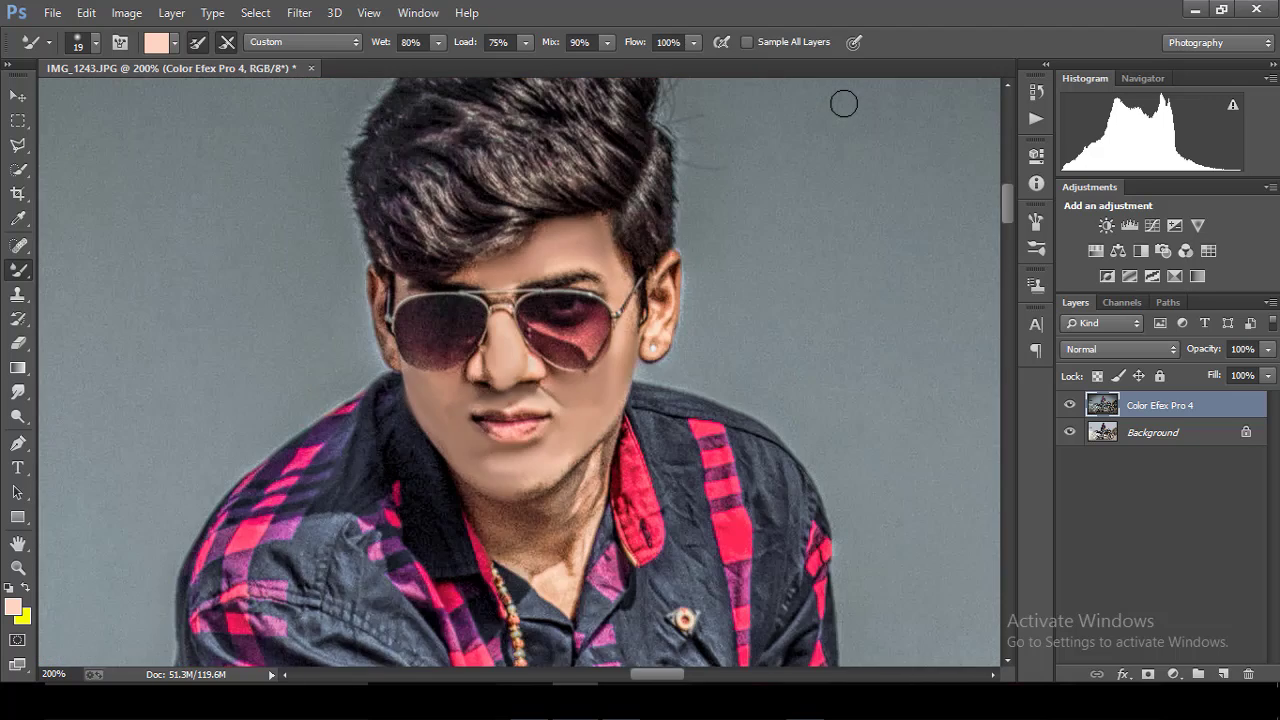
pyautogui.hotkey('ctrl', '-')
pyautogui.hotkey('ctrl', '-')
pyautogui.hotkey('ctrl', '-')
pyautogui.hotkey('ctrl', '-')
pyautogui.hotkey('ctrl', '-')
pyautogui.hotkey('ctrl', '+')
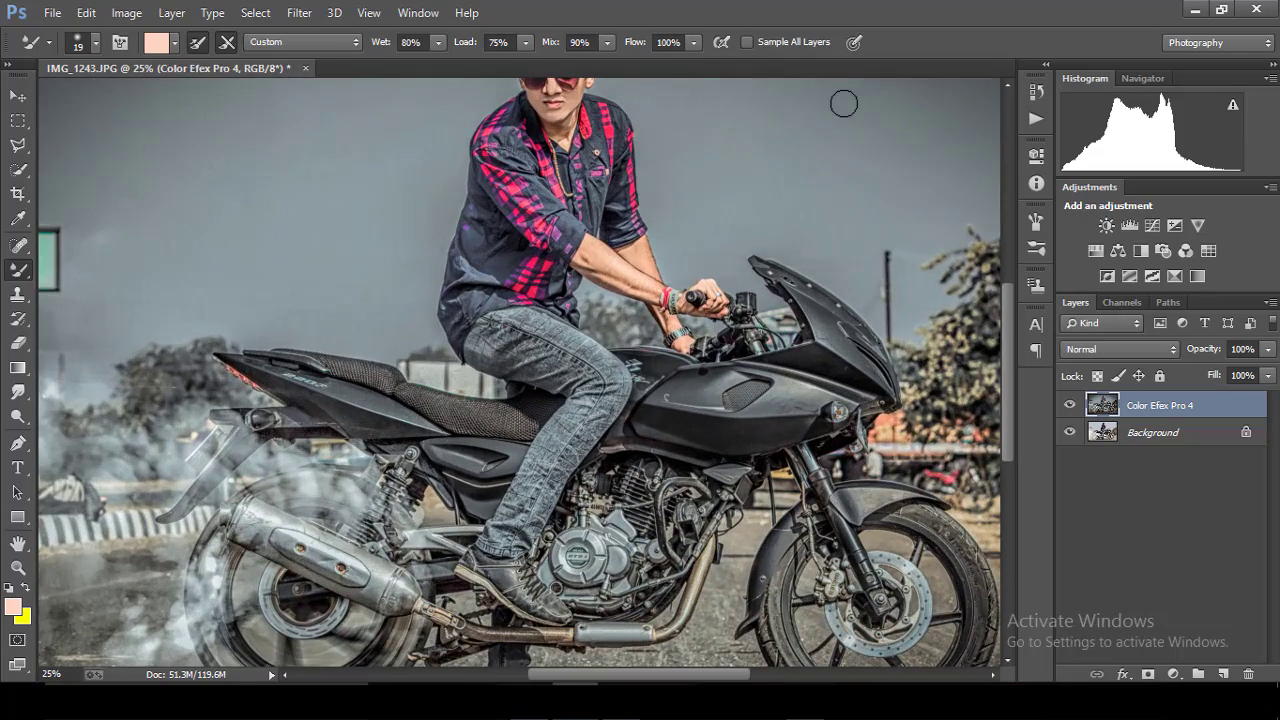
pyautogui.scroll(2, 1013, 304)
pyautogui.hotkey('ctrl', '+')
pyautogui.hotkey('ctrl', '+')
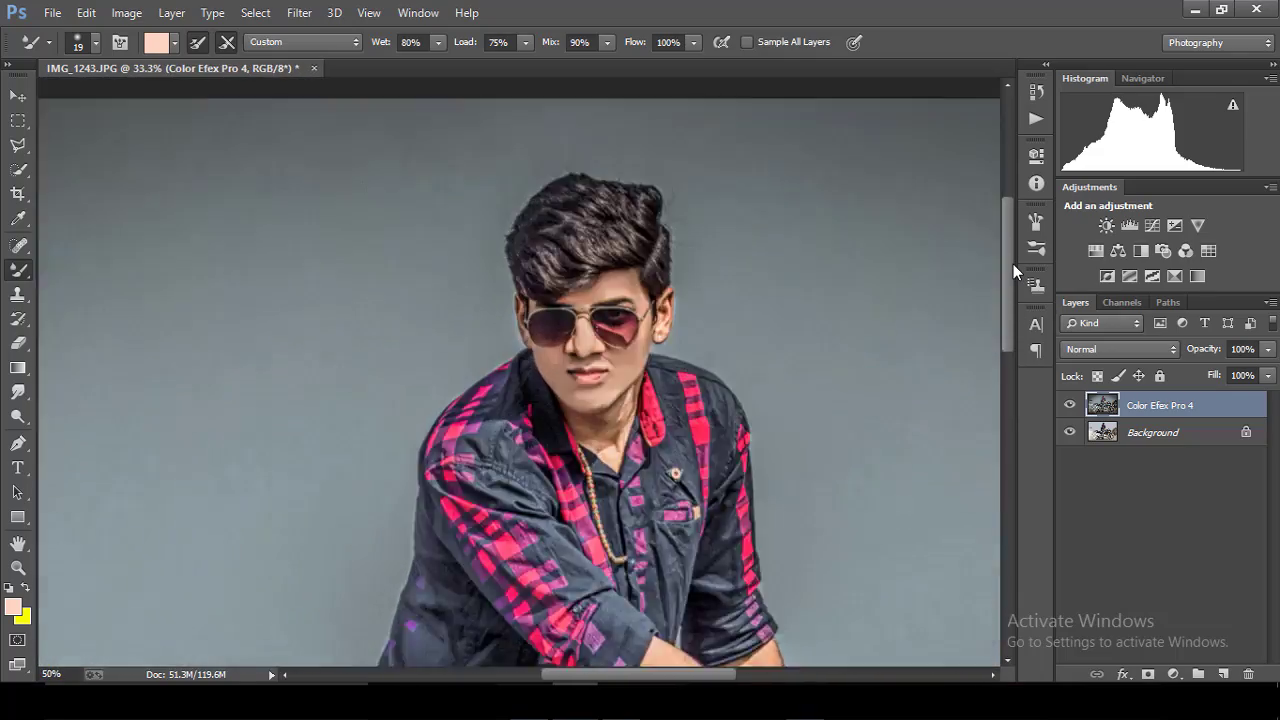
pyautogui.hotkey('ctrl', '+')
pyautogui.hotkey('ctrl', '+')
pyautogui.hotkey('ctrl', '+')
pyautogui.hotkey('ctrl', '-')
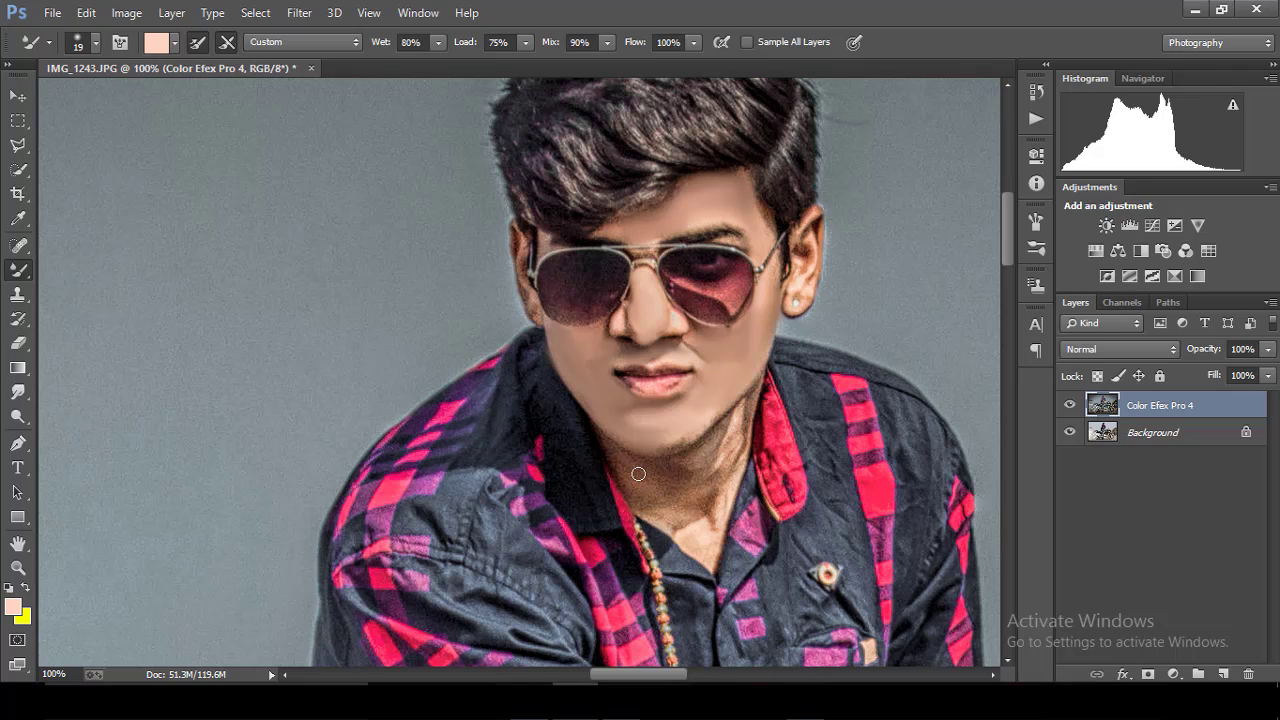
pyautogui.moveTo(377, 46)
pyautogui.mouseDown()
pyautogui.moveTo(305, 56)
pyautogui.moveTo(380, 62)
pyautogui.mouseUp()
# Smooth the right jawline and neck with a 38 px Smudge tool.
pyautogui.click(18, 392)
pyautogui.click(97, 42)
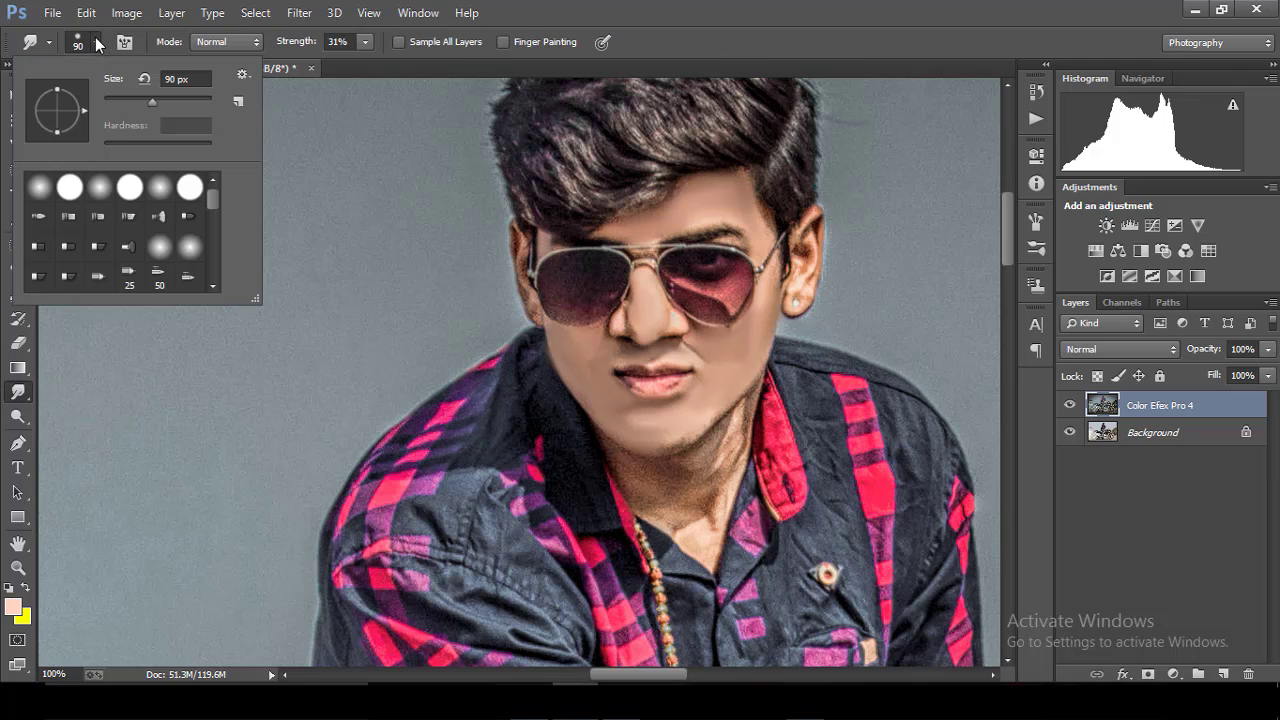
pyautogui.click(129, 101)
pyautogui.click(694, 214)
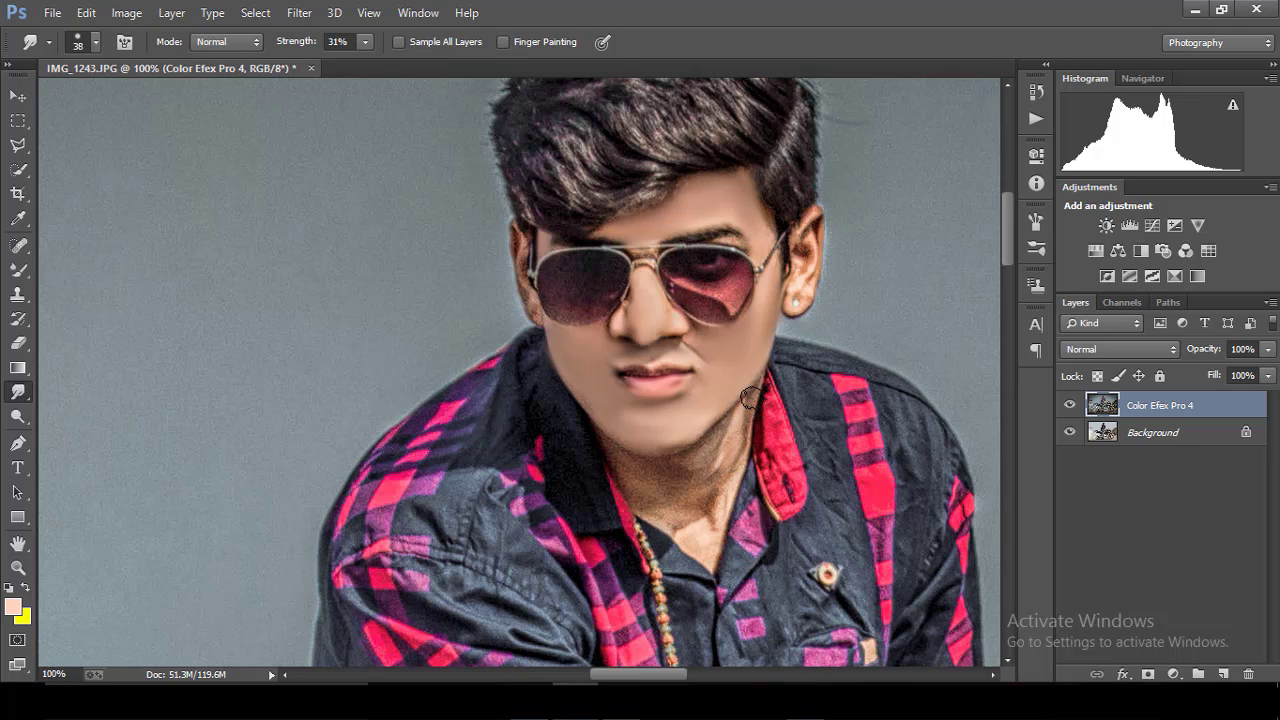
pyautogui.moveTo(745, 398)
pyautogui.mouseDown()
pyautogui.moveTo(680, 528)
pyautogui.moveTo(643, 491)
pyautogui.moveTo(643, 507)
pyautogui.moveTo(622, 454)
pyautogui.moveTo(646, 471)
pyautogui.moveTo(697, 466)
pyautogui.moveTo(661, 469)
pyautogui.moveTo(724, 423)
pyautogui.moveTo(731, 490)
pyautogui.moveTo(656, 502)
pyautogui.moveTo(715, 488)
pyautogui.moveTo(752, 416)
pyautogui.mouseUp()
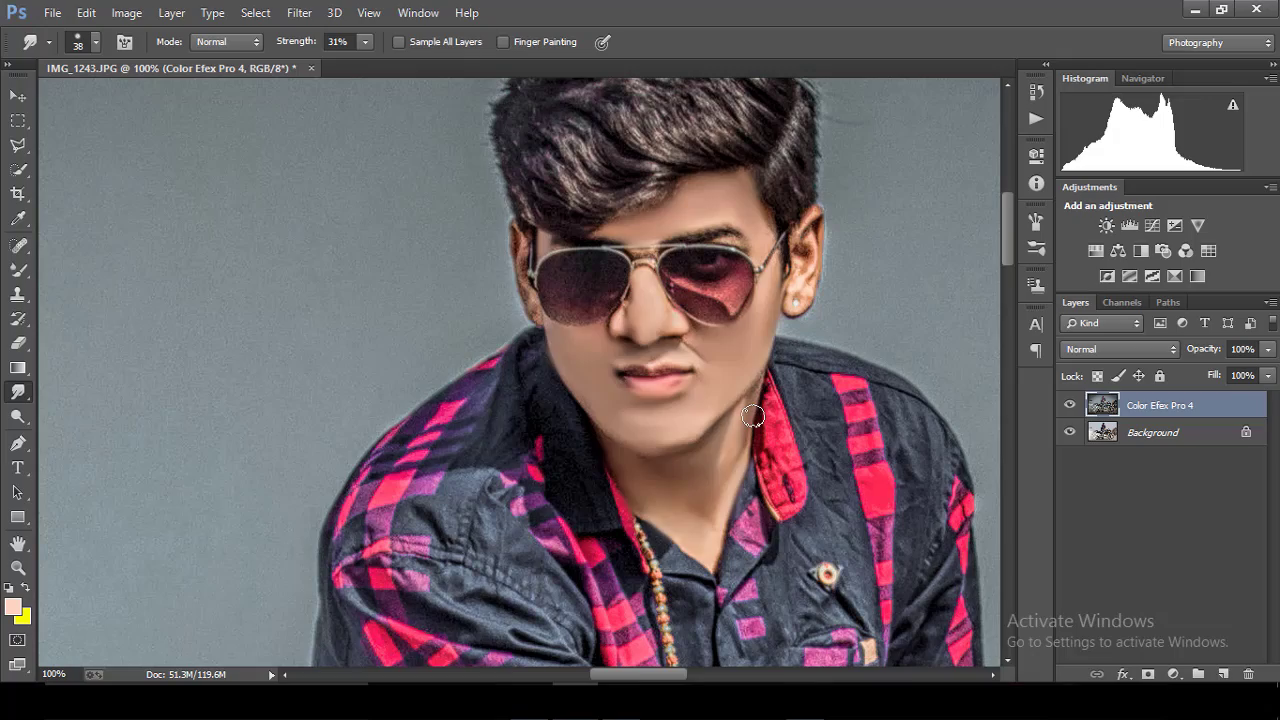
# Enlarge the smudge brush to 82 px and smooth the forearm skin.
pyautogui.hotkey('ctrl', '-')
pyautogui.hotkey('ctrl', '-')
pyautogui.hotkey('ctrl', '-')
pyautogui.hotkey('ctrl', '-')
pyautogui.hotkey('ctrl', '-')
pyautogui.hotkey('ctrl', '-')
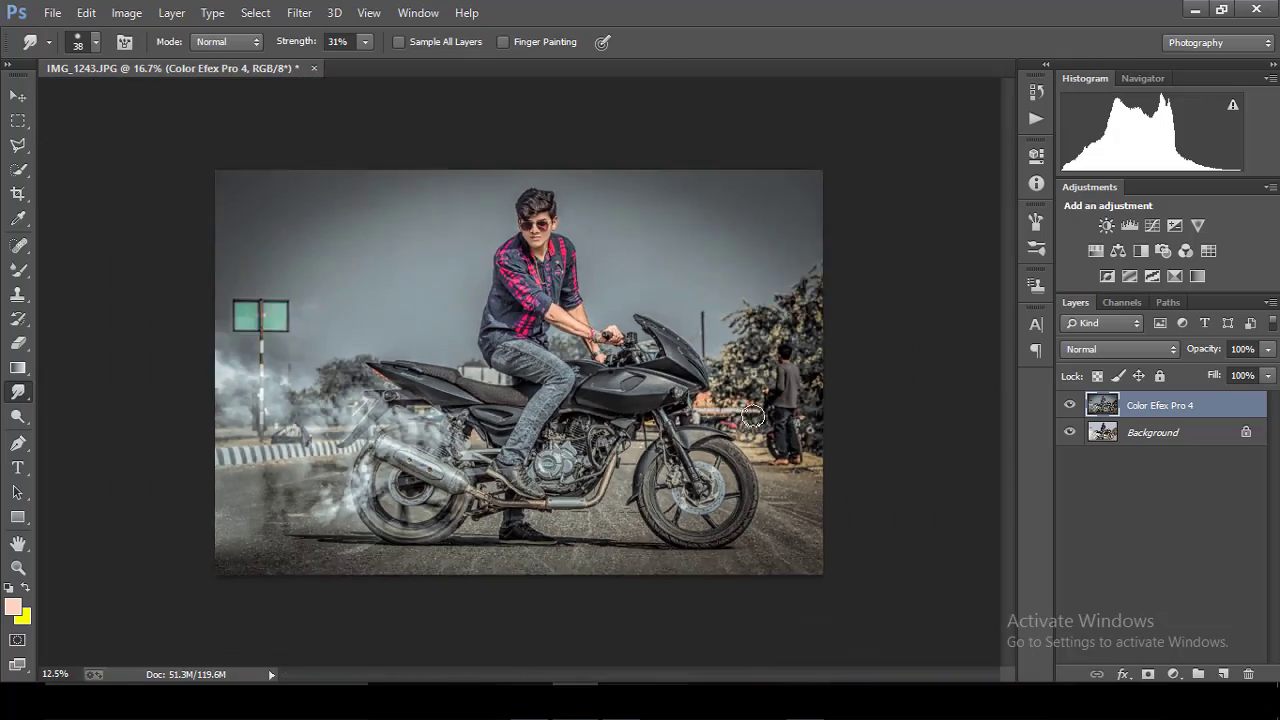
pyautogui.hotkey('ctrl', '-')
pyautogui.hotkey('ctrl', '+')
pyautogui.hotkey('ctrl', '+')
pyautogui.hotkey('ctrl', '+')
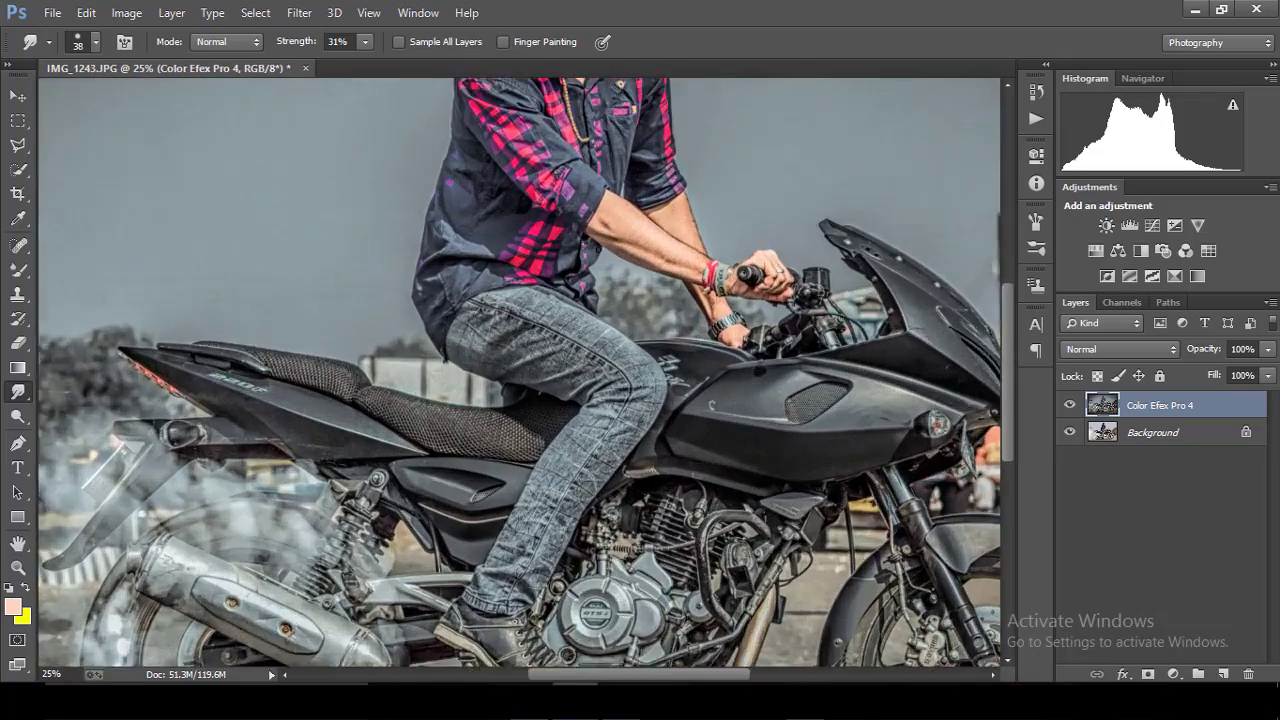
pyautogui.hotkey('ctrl', '+')
pyautogui.click(96, 42)
pyautogui.moveTo(122, 101); pyautogui.dragTo(147, 101)
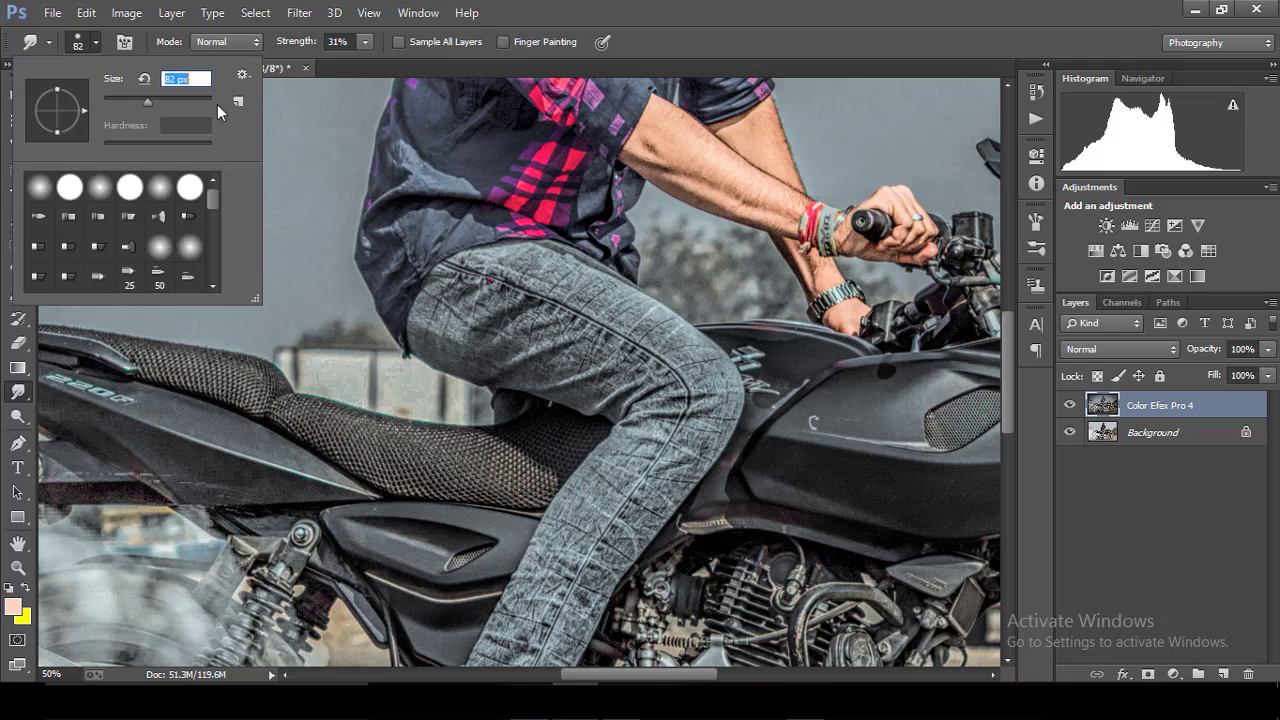
pyautogui.click(685, 161)
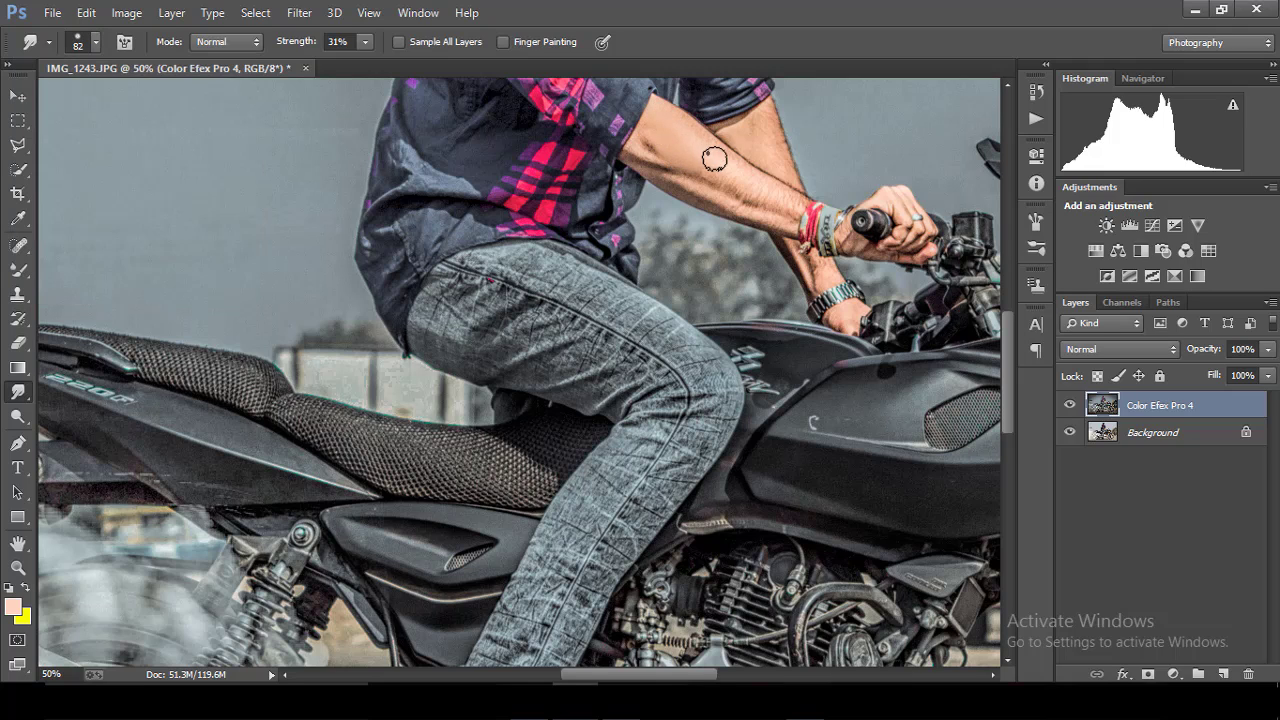
pyautogui.moveTo(714, 159)
pyautogui.mouseDown()
pyautogui.moveTo(766, 214)
pyautogui.moveTo(709, 194)
pyautogui.moveTo(786, 214)
pyautogui.moveTo(762, 145)
pyautogui.moveTo(812, 272)
pyautogui.moveTo(810, 251)
pyautogui.moveTo(868, 243)
pyautogui.mouseUp()
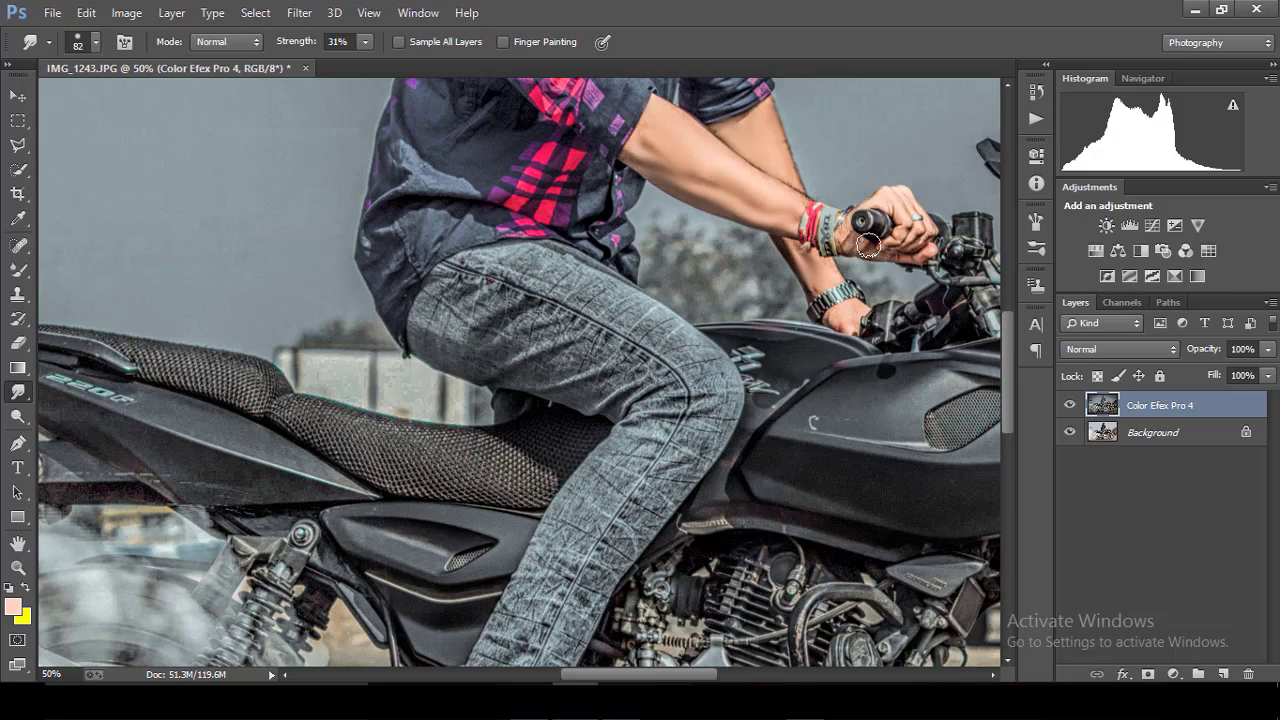
pyautogui.hotkey('ctrl', '-')
pyautogui.hotkey('ctrl', '-')
pyautogui.hotkey('ctrl', '-')
pyautogui.hotkey('ctrl', '-')
pyautogui.hotkey('ctrl', '-')
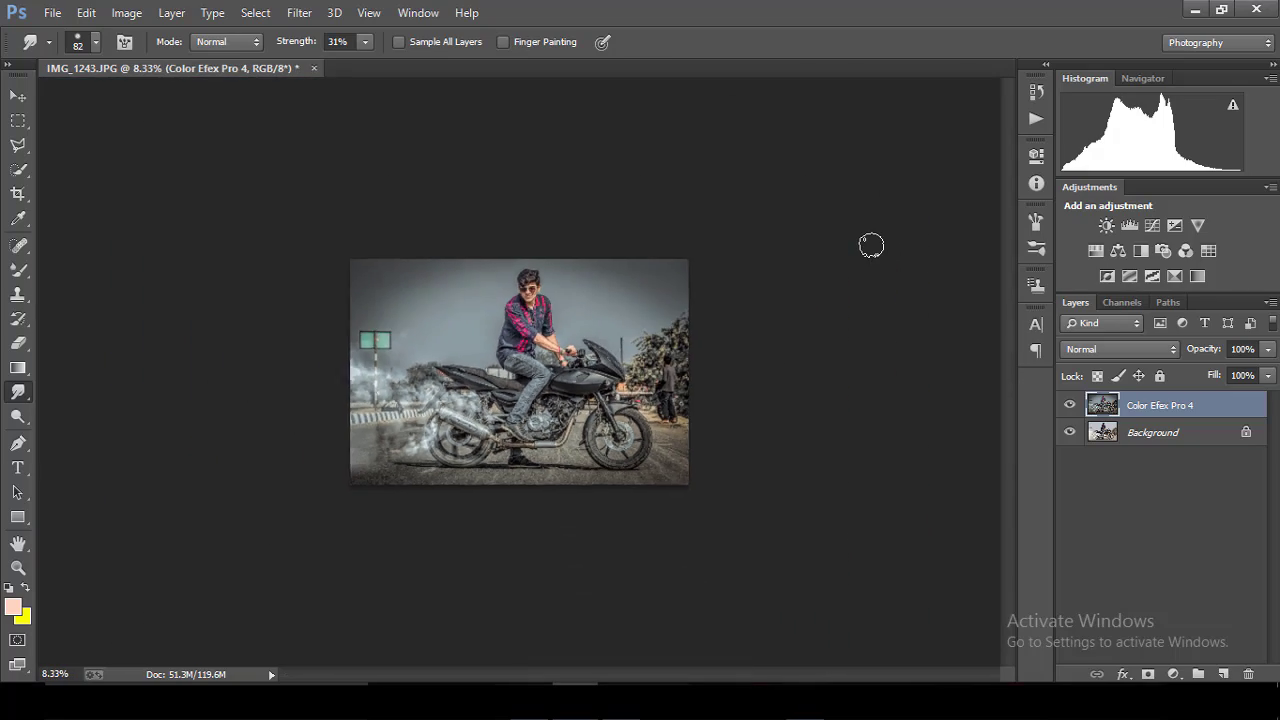
pyautogui.hotkey('ctrl', '+')
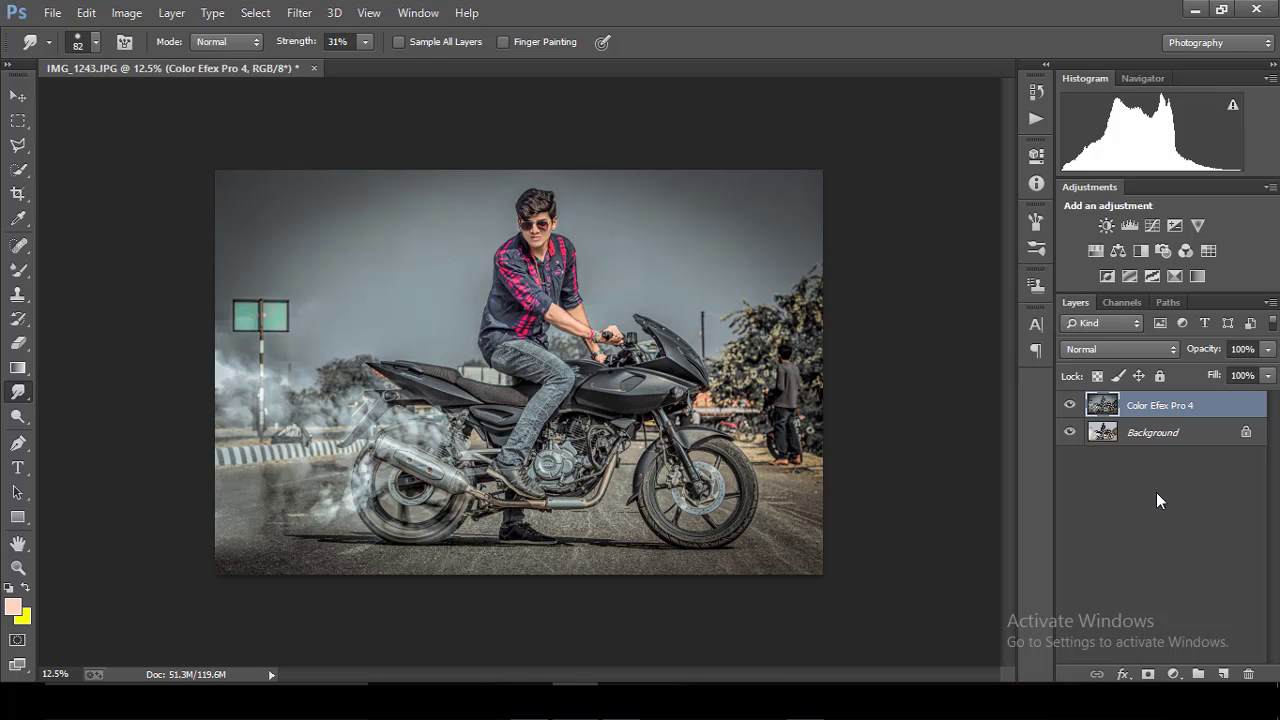
# Duplicate the Color Efex Pro 4 layer and apply a 3.6 px High Pass filter to the copy.
pyautogui.rightClick(1158, 410)
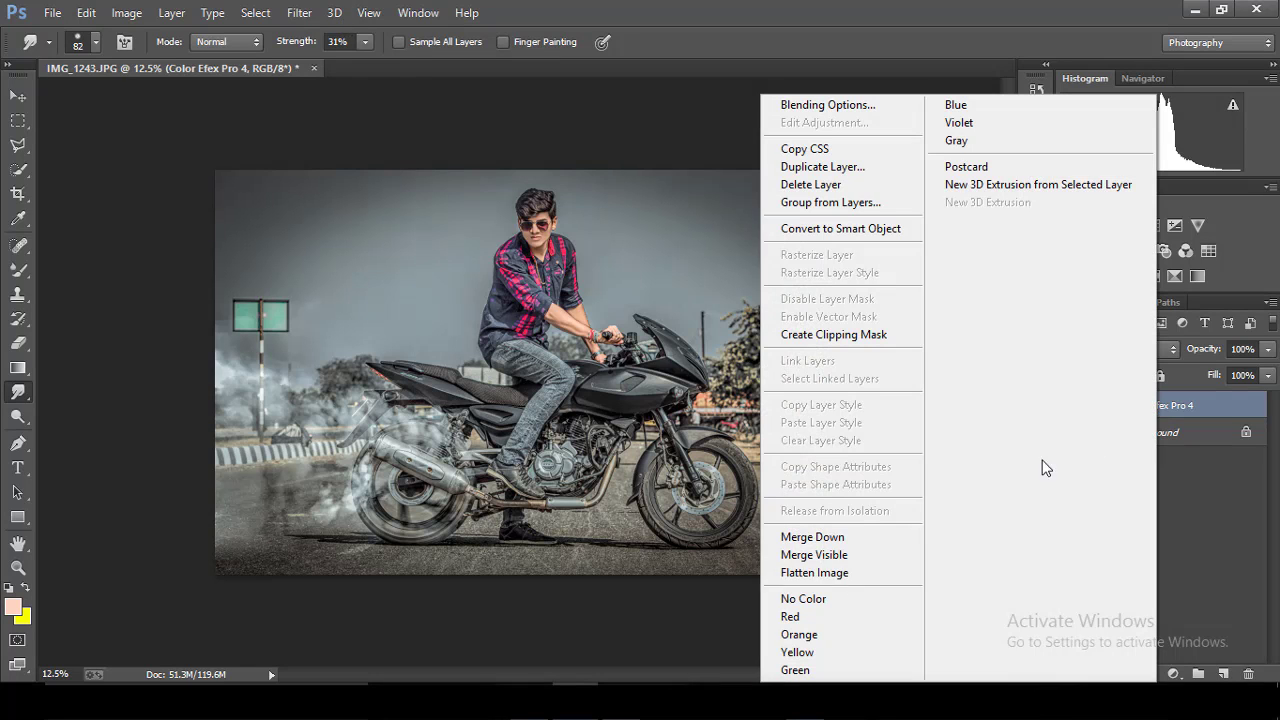
pyautogui.click(811, 167)
pyautogui.click(806, 210)
pyautogui.click(299, 12)
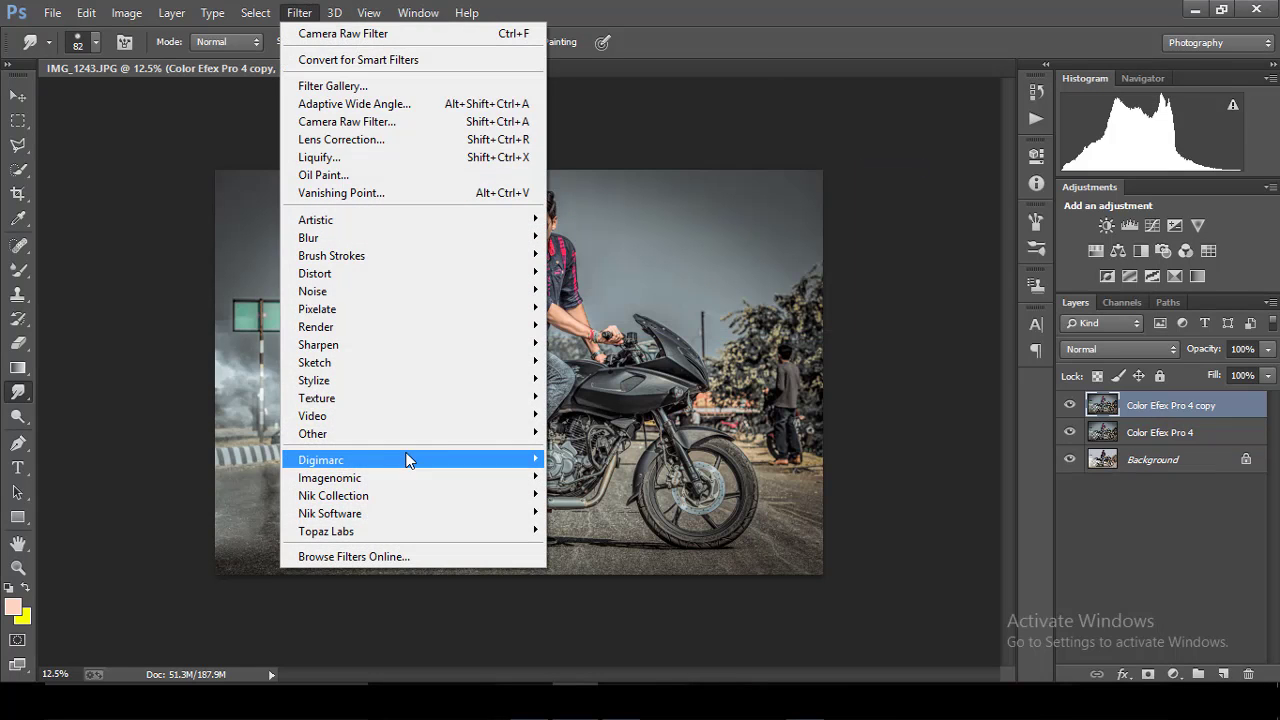
pyautogui.moveTo(313, 433)
pyautogui.click(585, 452)
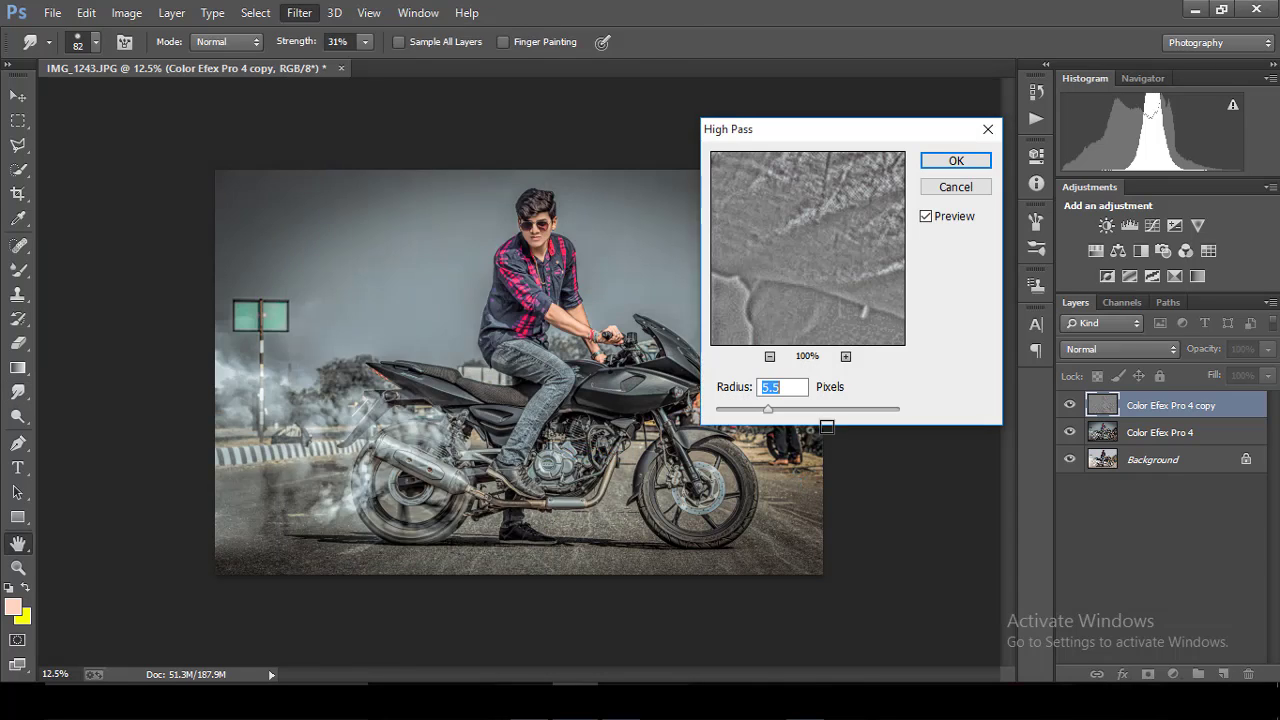
pyautogui.moveTo(768, 409); pyautogui.dragTo(752, 411)
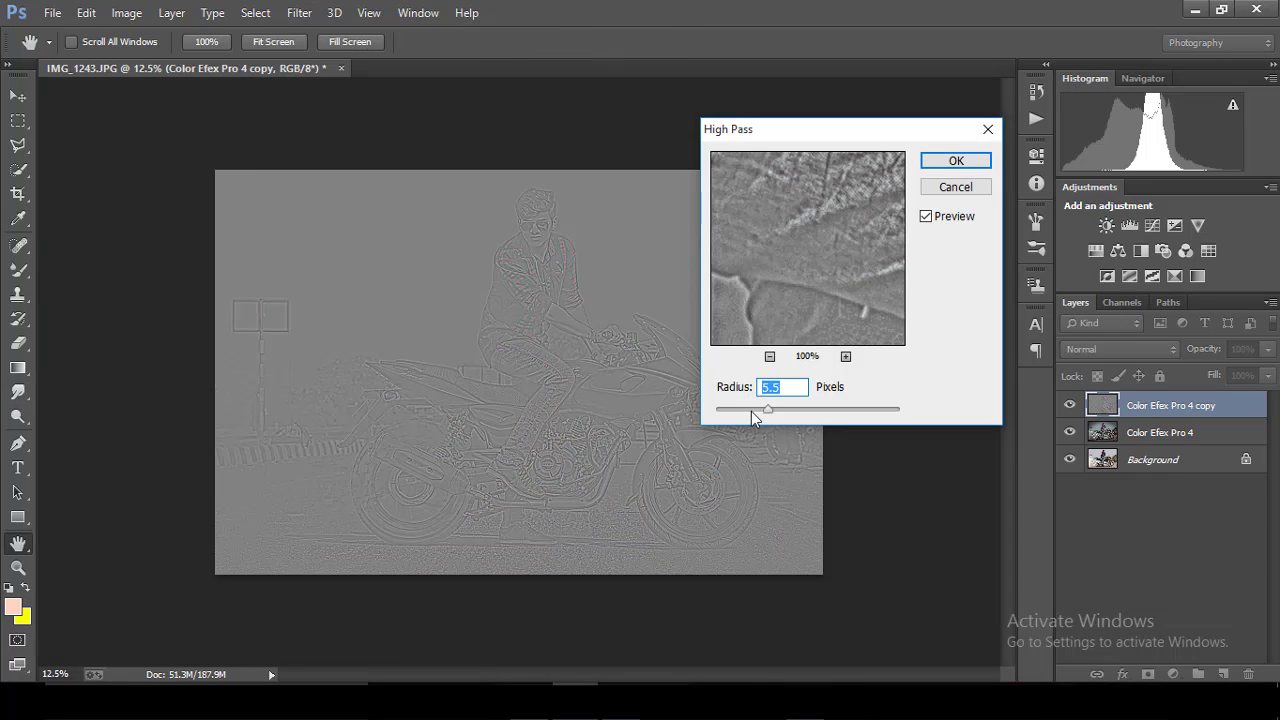
pyautogui.click(955, 161)
# Set the High Pass copy to Soft Light blending and review the sharpened photo.
pyautogui.click(1120, 349)
pyautogui.click(1103, 249)
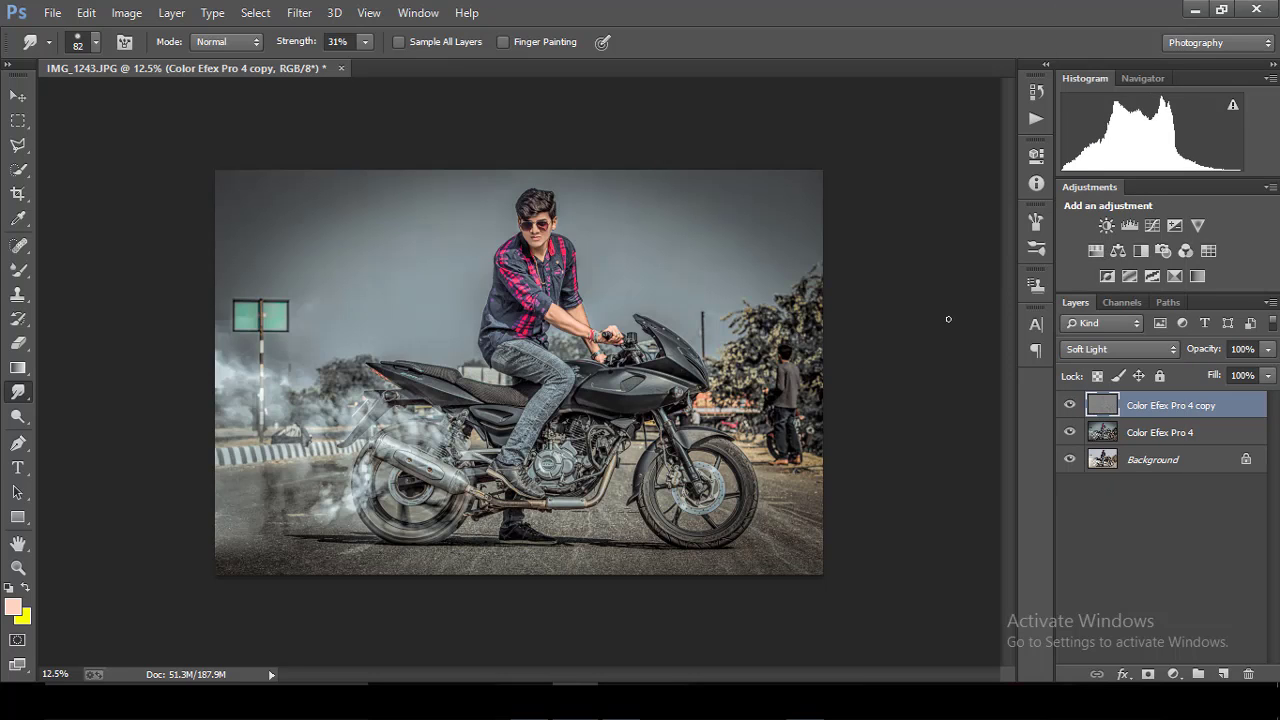
pyautogui.hotkey('ctrl', '-')
pyautogui.hotkey('ctrl', '-')
pyautogui.hotkey('ctrl', '-')
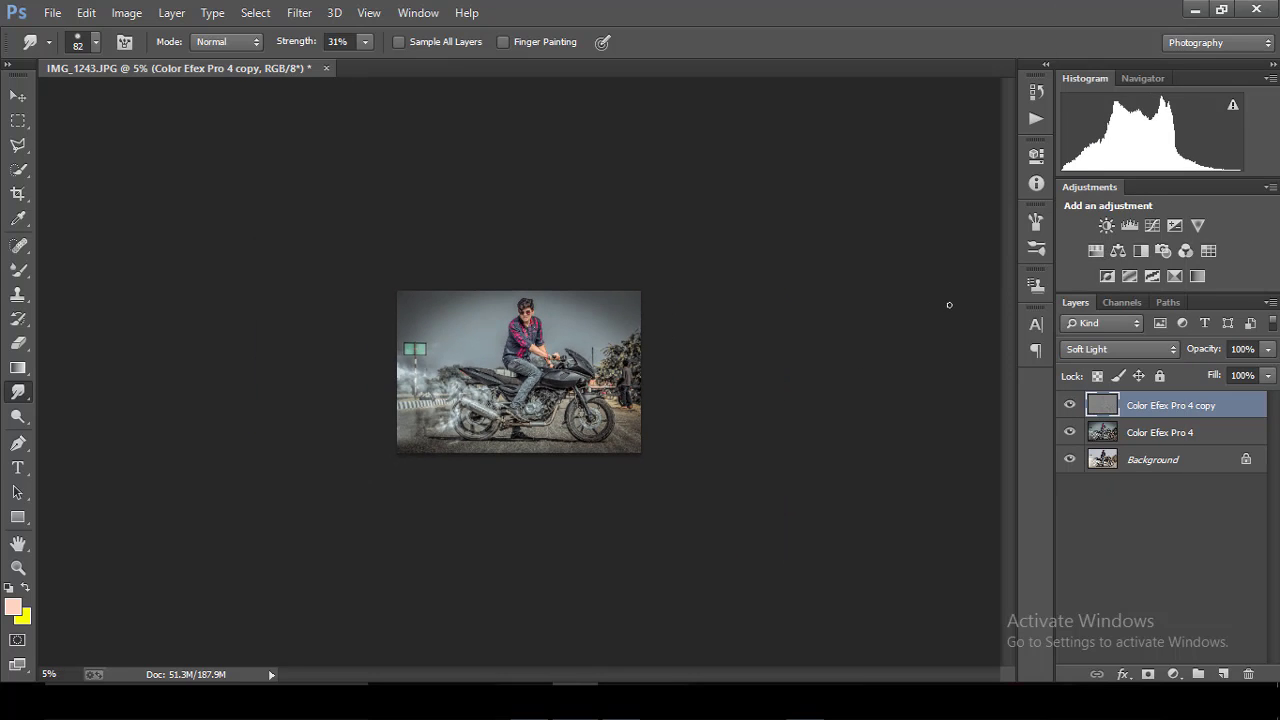
pyautogui.hotkey('ctrl', '+')
pyautogui.hotkey('ctrl', '+')
pyautogui.hotkey('ctrl', '+')
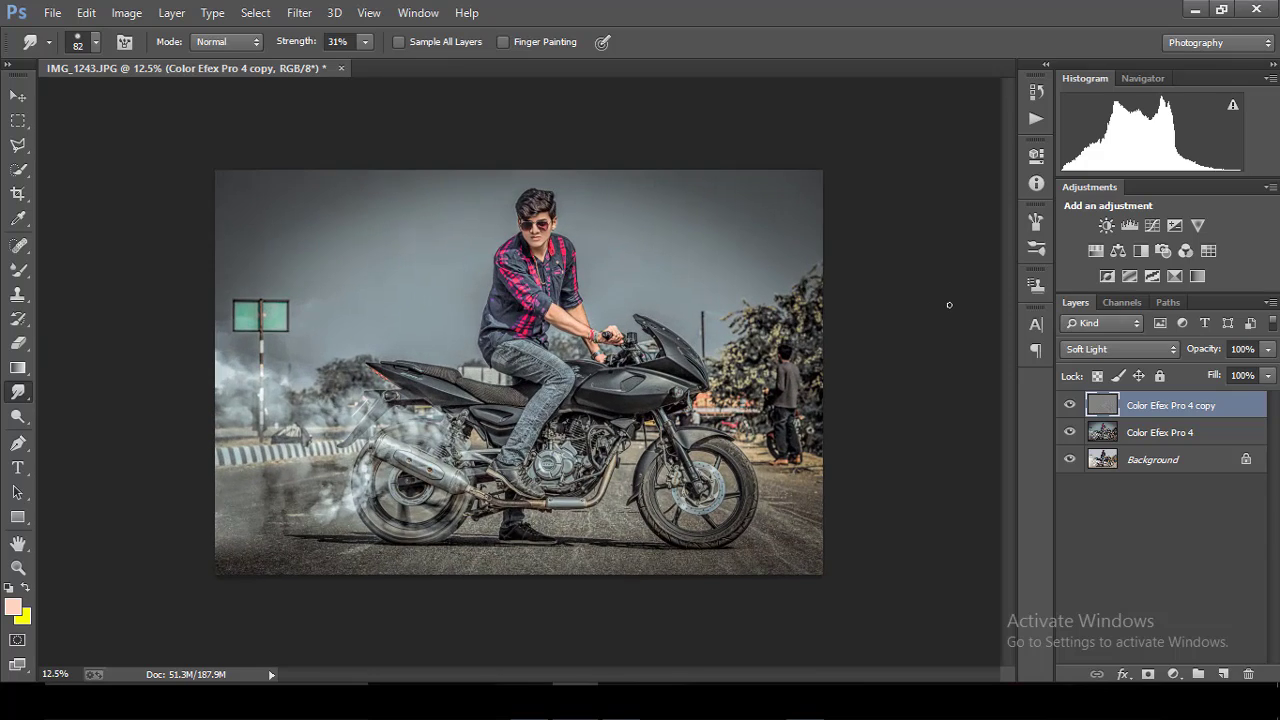
pyautogui.hotkey('ctrl', '-')
pyautogui.hotkey('ctrl', '-')
pyautogui.hotkey('ctrl', '+')
pyautogui.hotkey('ctrl', '+')
pyautogui.hotkey('ctrl', '+')
pyautogui.hotkey('ctrl', '-')
# Merge the two Color Efex Pro 4 layers into one.
pyautogui.keyDown('shift'); pyautogui.click(1167, 437); pyautogui.keyUp('shift')
pyautogui.rightClick(1160, 436)
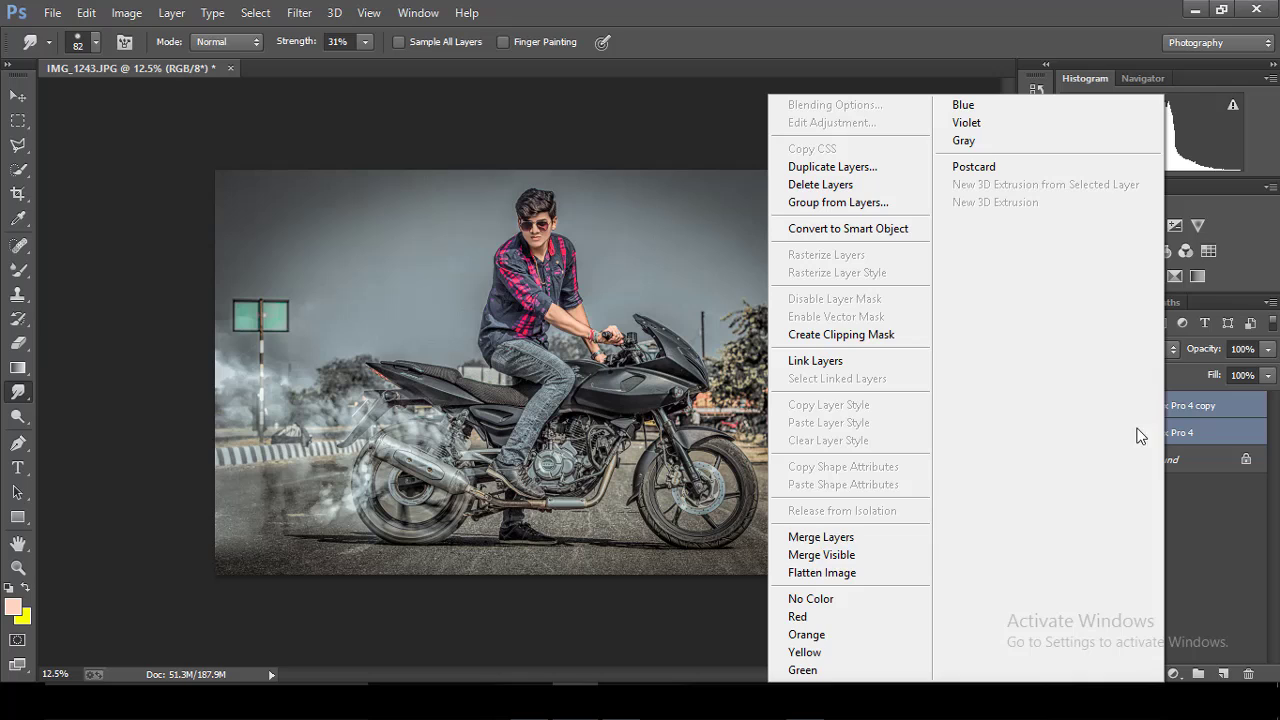
pyautogui.click(852, 531)
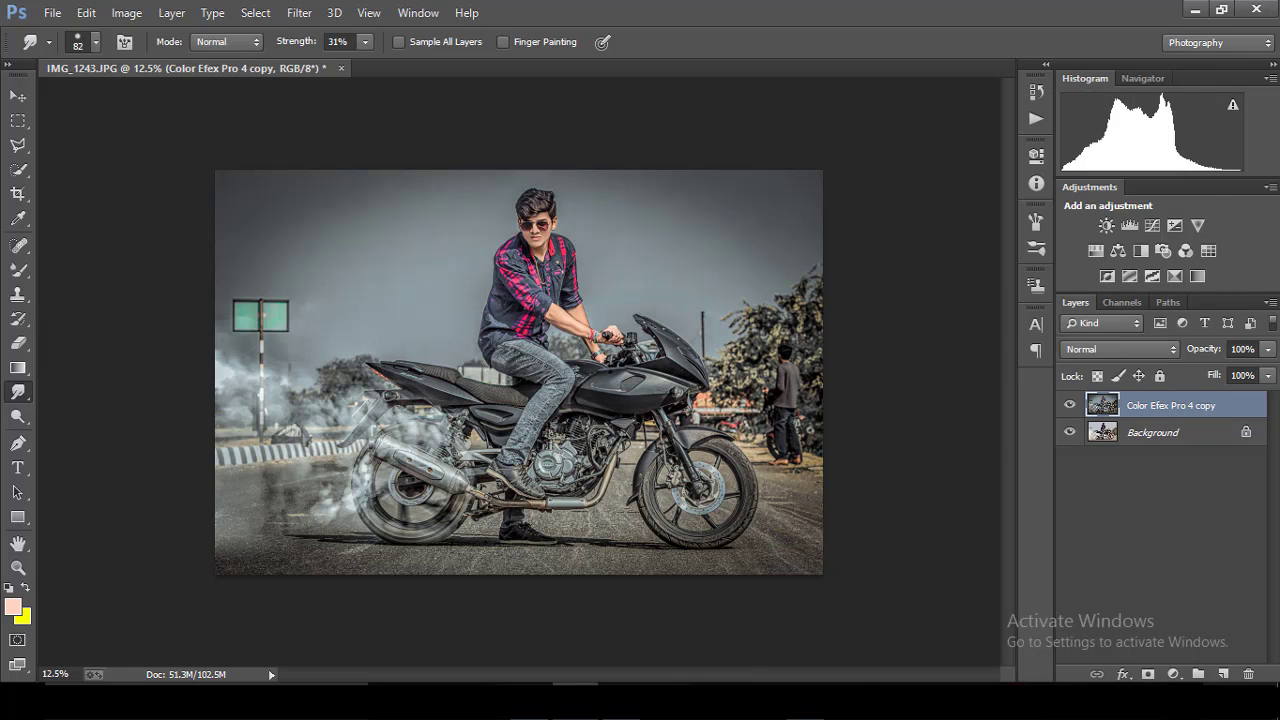
pyautogui.click(1173, 674)
# Add a Photo Filter adjustment set to Underwater and review the teal tint.
pyautogui.click(1108, 507)
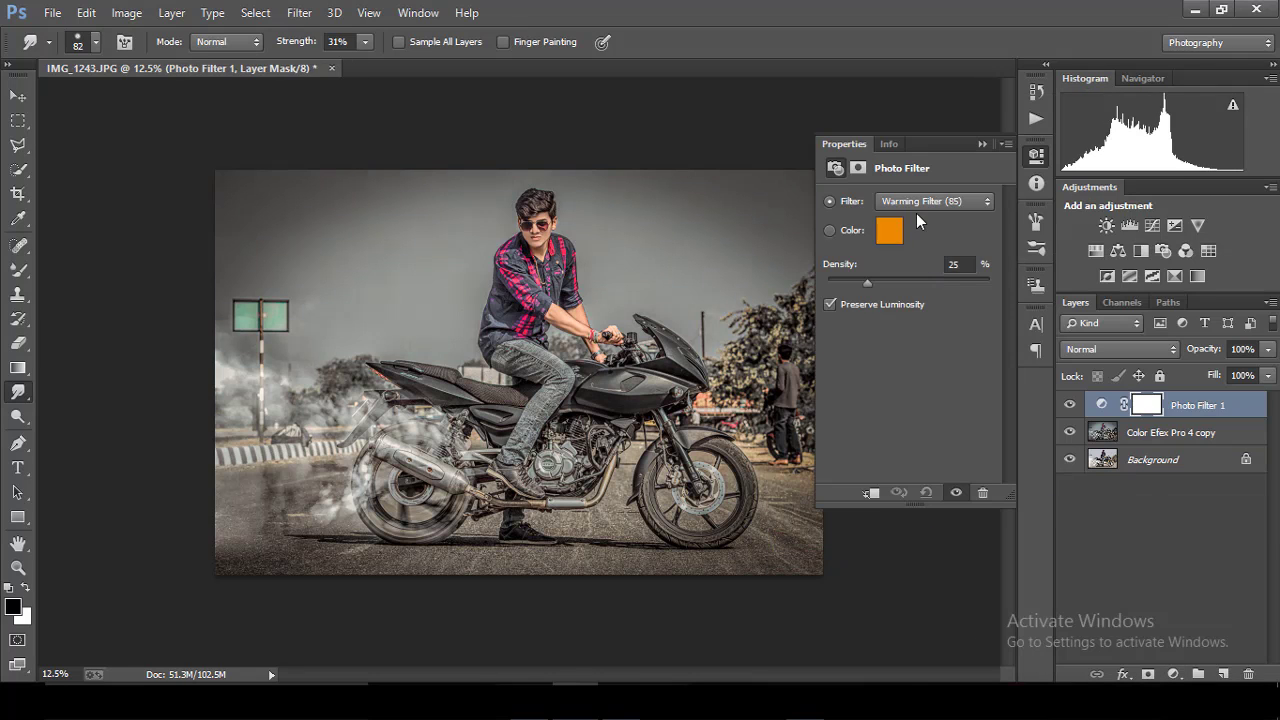
pyautogui.click(935, 201)
pyautogui.click(924, 509)
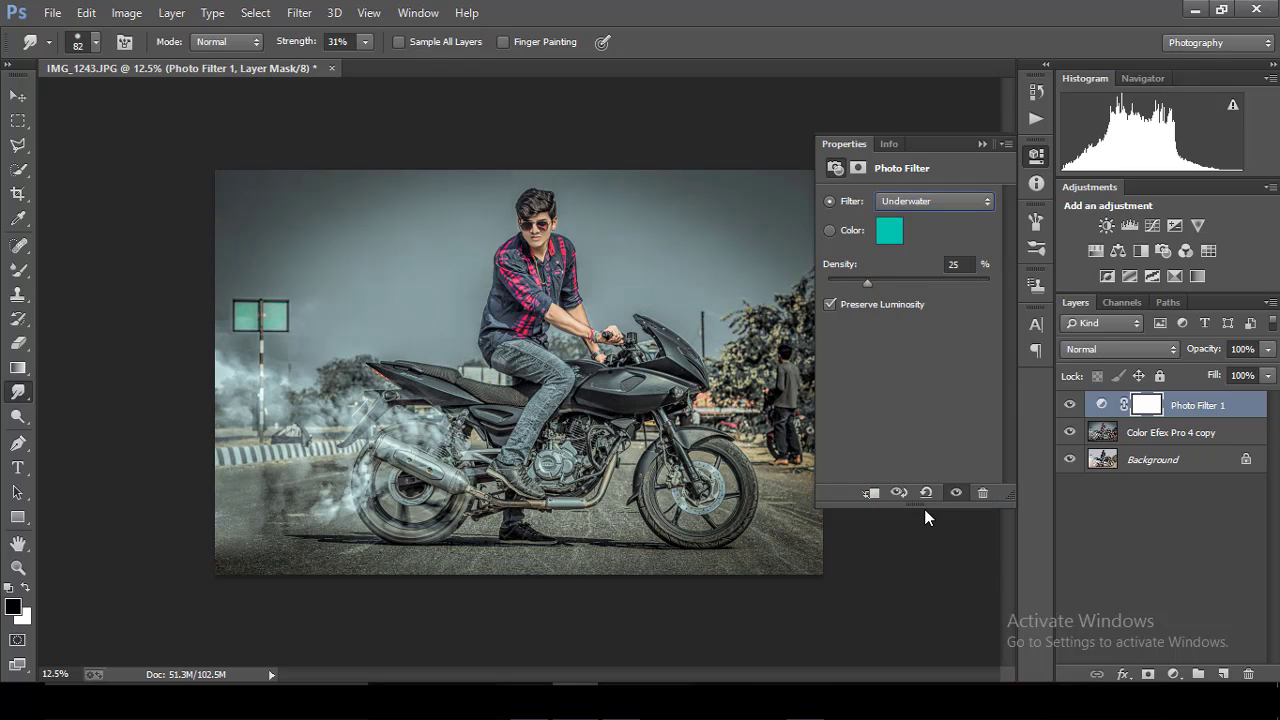
pyautogui.click(981, 145)
pyautogui.hotkey('ctrl', '-')
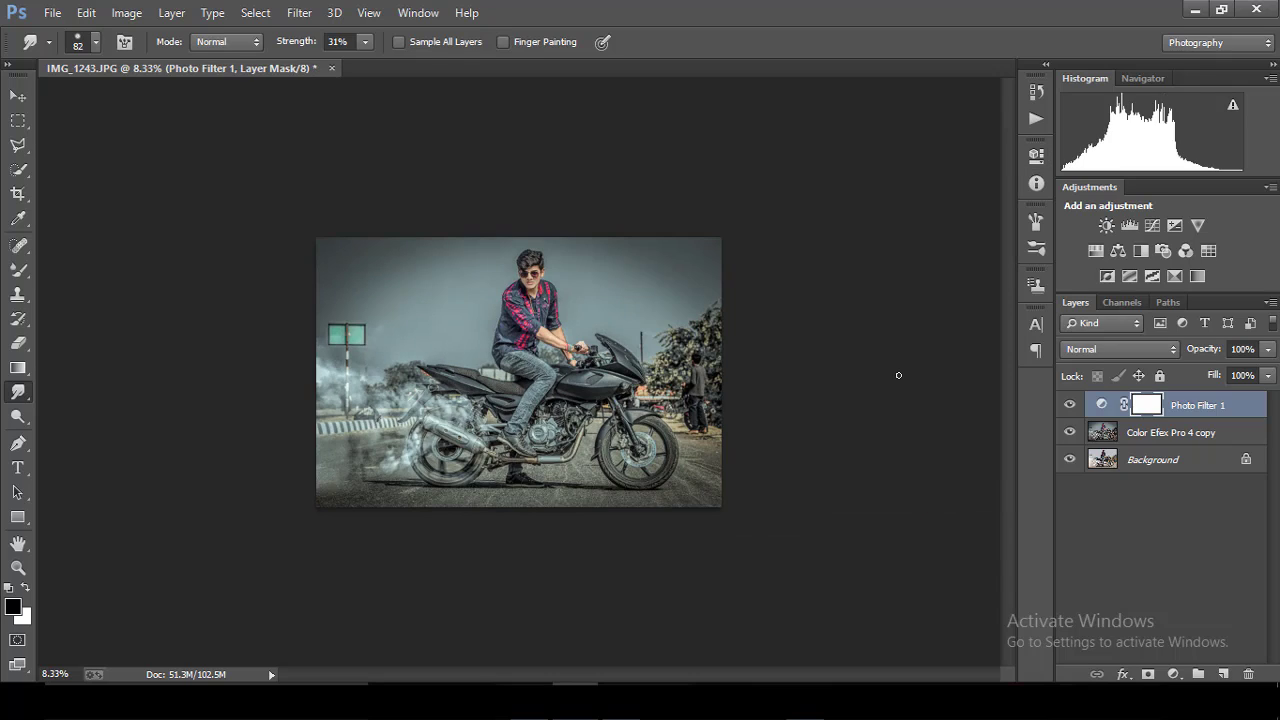
pyautogui.hotkey('ctrl', '-')
pyautogui.hotkey('ctrl', '+')
pyautogui.hotkey('ctrl', '+')
pyautogui.hotkey('ctrl', '+')
pyautogui.hotkey('ctrl', '+')
pyautogui.hotkey('ctrl', '+')
pyautogui.hotkey('ctrl', '+')
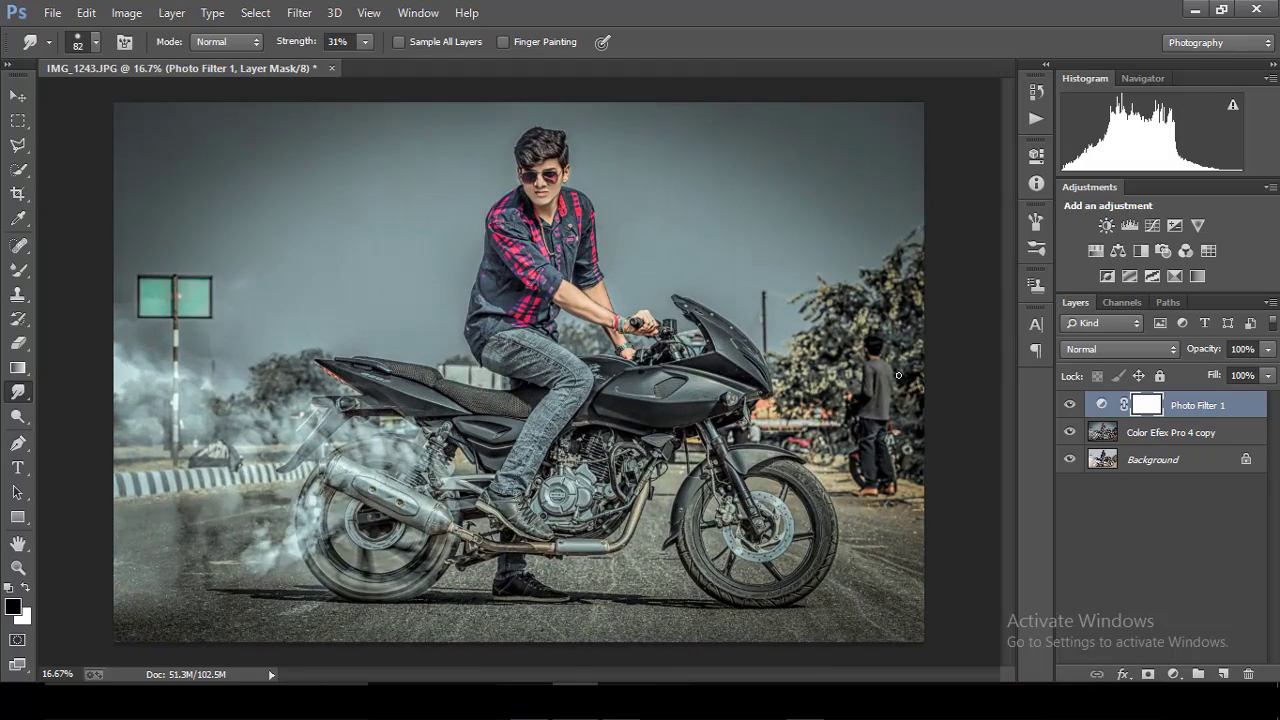
pyautogui.hotkey('ctrl', '-')
pyautogui.hotkey('ctrl', '+')
pyautogui.hotkey('ctrl', '-')
pyautogui.hotkey('ctrl', '-')
pyautogui.hotkey('ctrl', '+')
pyautogui.hotkey('ctrl', '+')
# Add a Selective Color adjustment with Blacks set to +12% Black.
pyautogui.click(1173, 674)
pyautogui.click(950, 226)
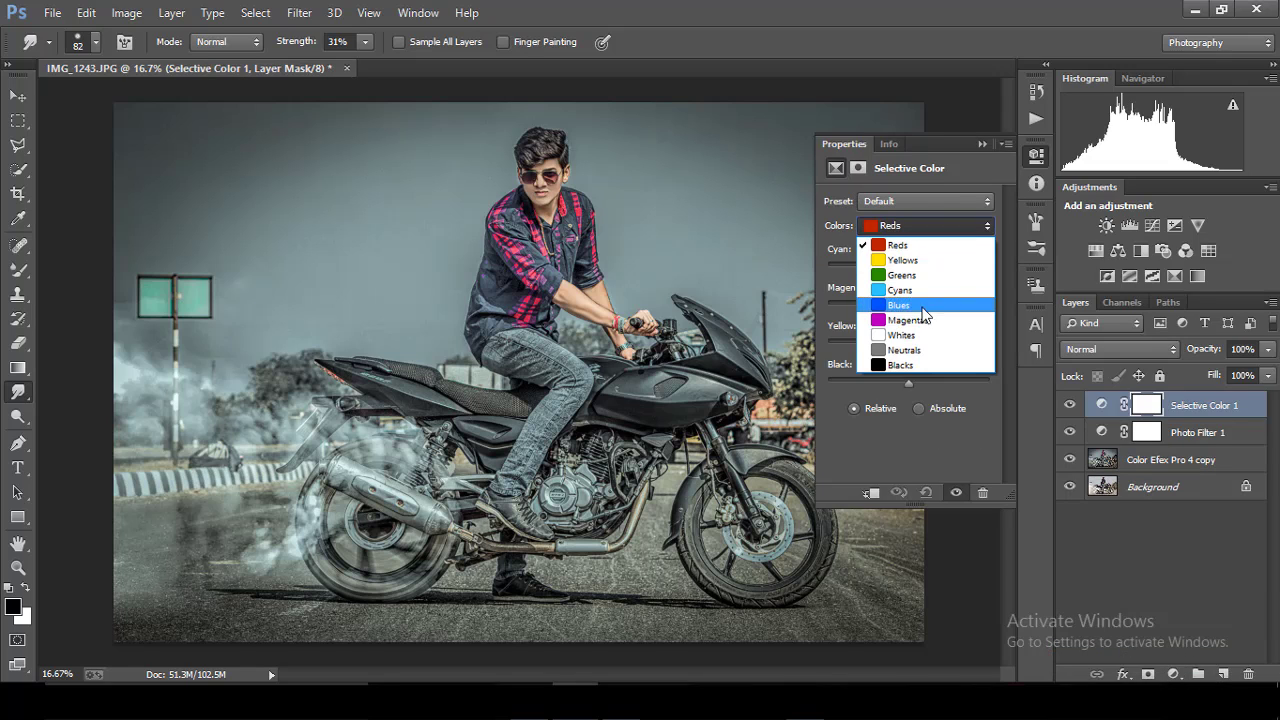
pyautogui.click(903, 350)
pyautogui.click(908, 226)
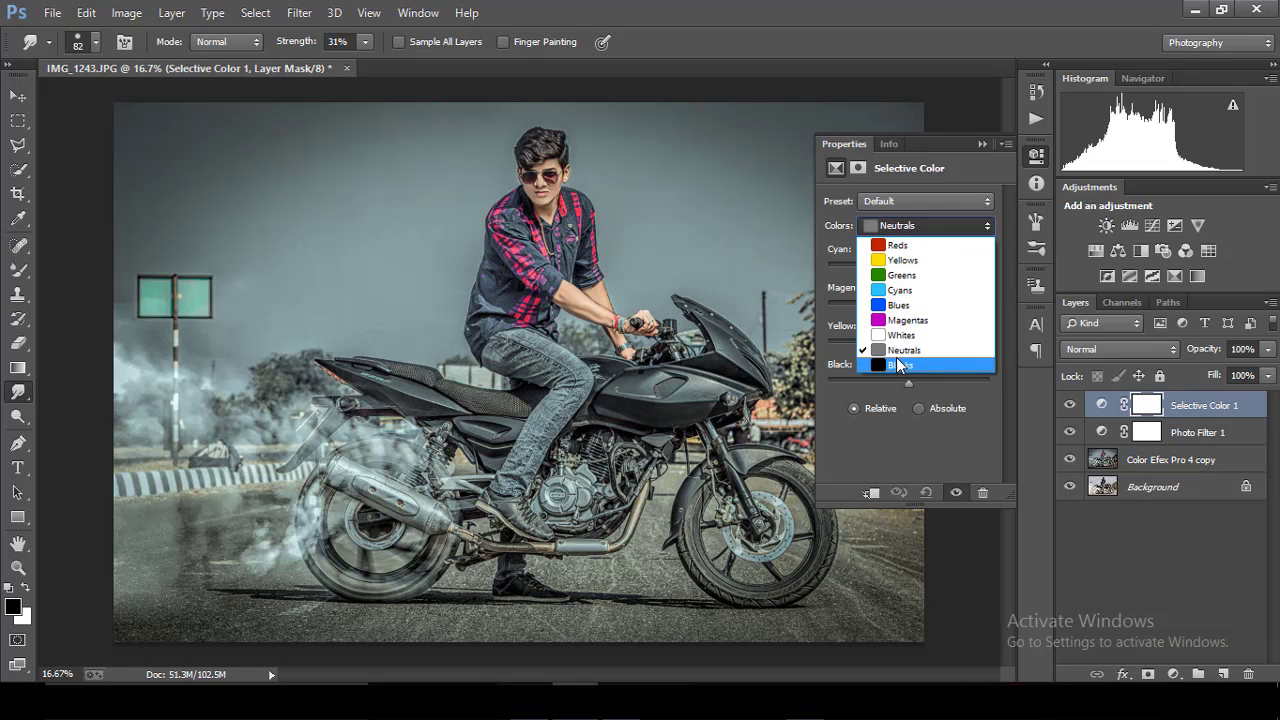
pyautogui.click(897, 362)
pyautogui.moveTo(911, 385); pyautogui.dragTo(918, 385)
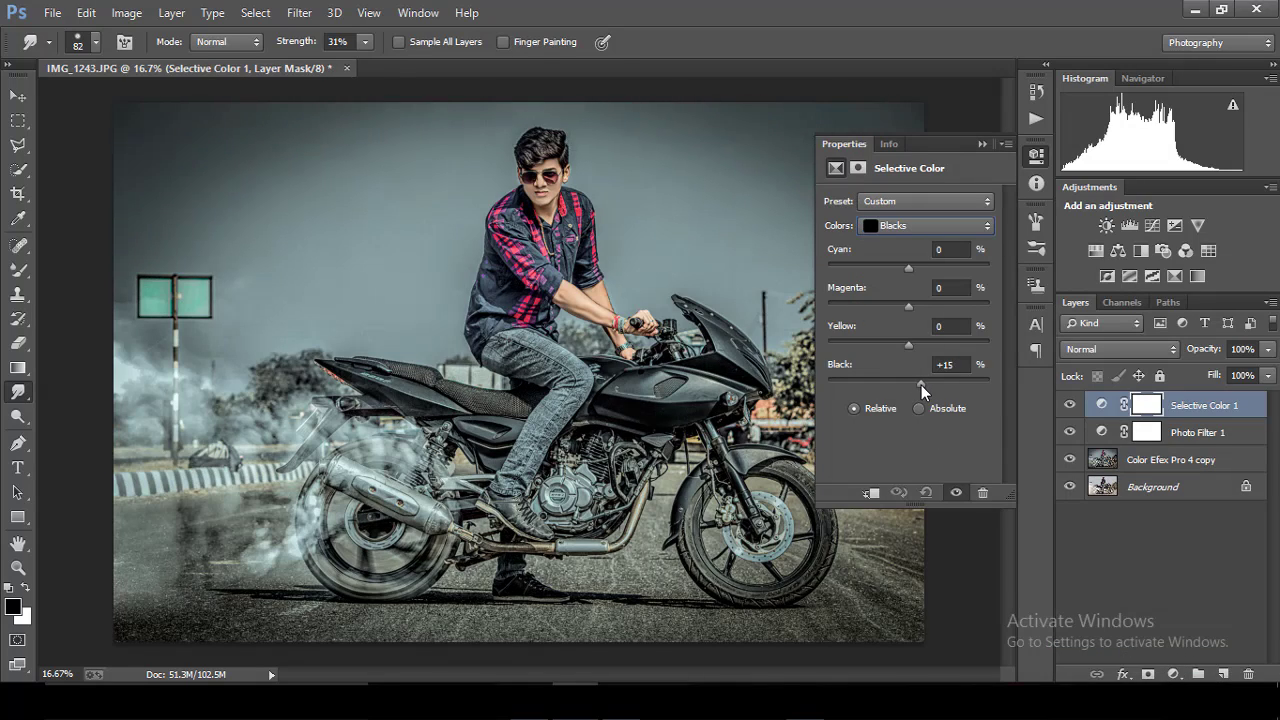
pyautogui.click(981, 148)
pyautogui.scroll(-3, 946, 217)
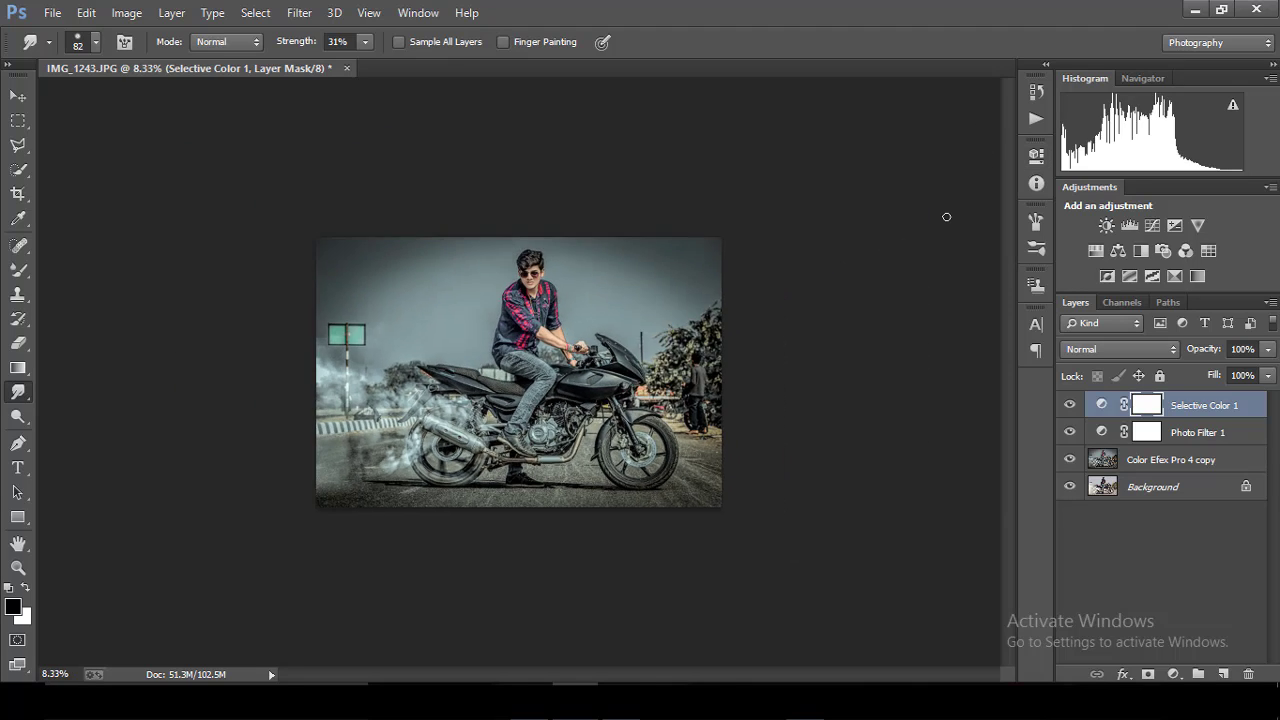
pyautogui.scroll(2, 946, 217)
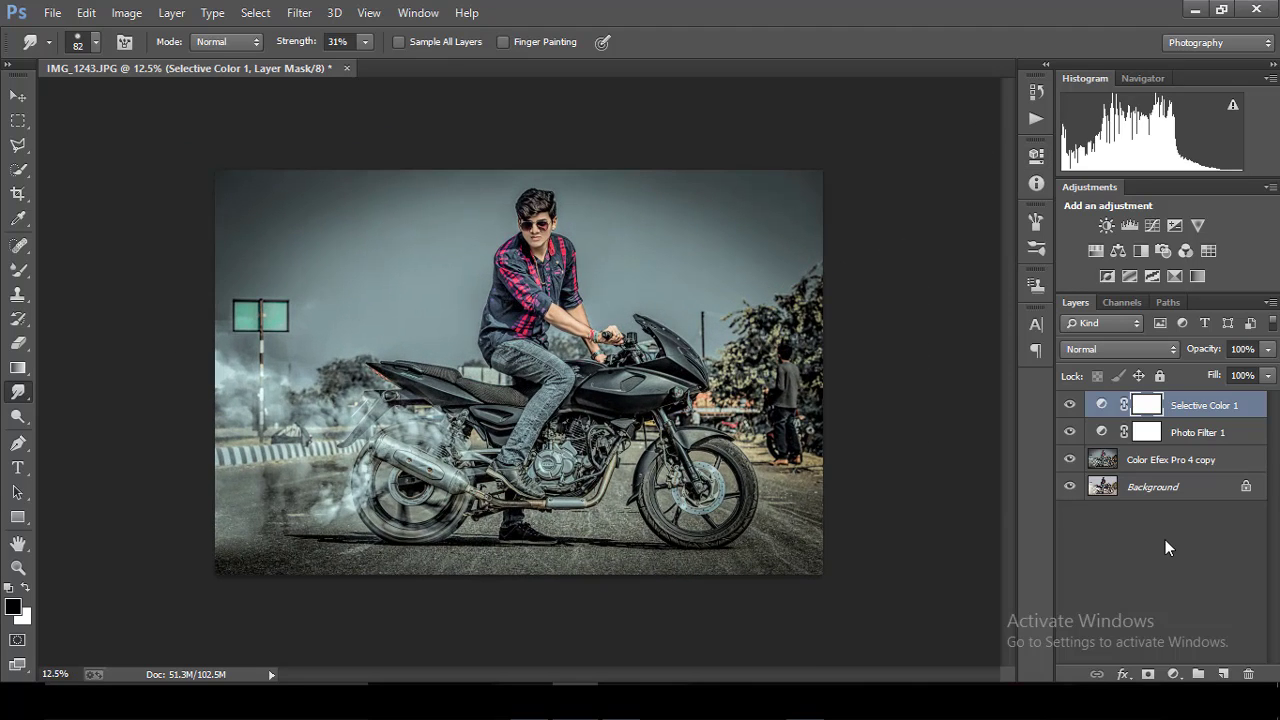
pyautogui.click(1173, 674)
pyautogui.click(1110, 456)
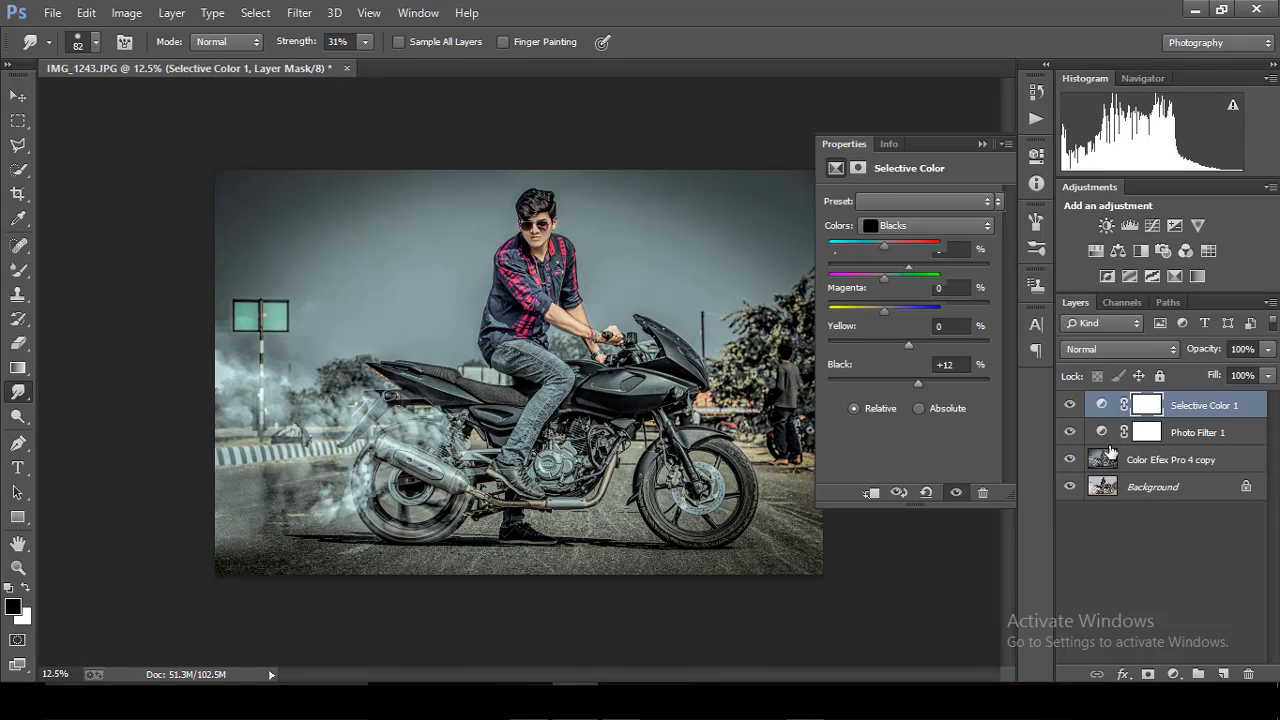
# Set Color Balance midtones to Cyan-Red -10, Magenta-Green +10 and Yellow-Blue -8.
pyautogui.moveTo(884, 243); pyautogui.dragTo(879, 243)
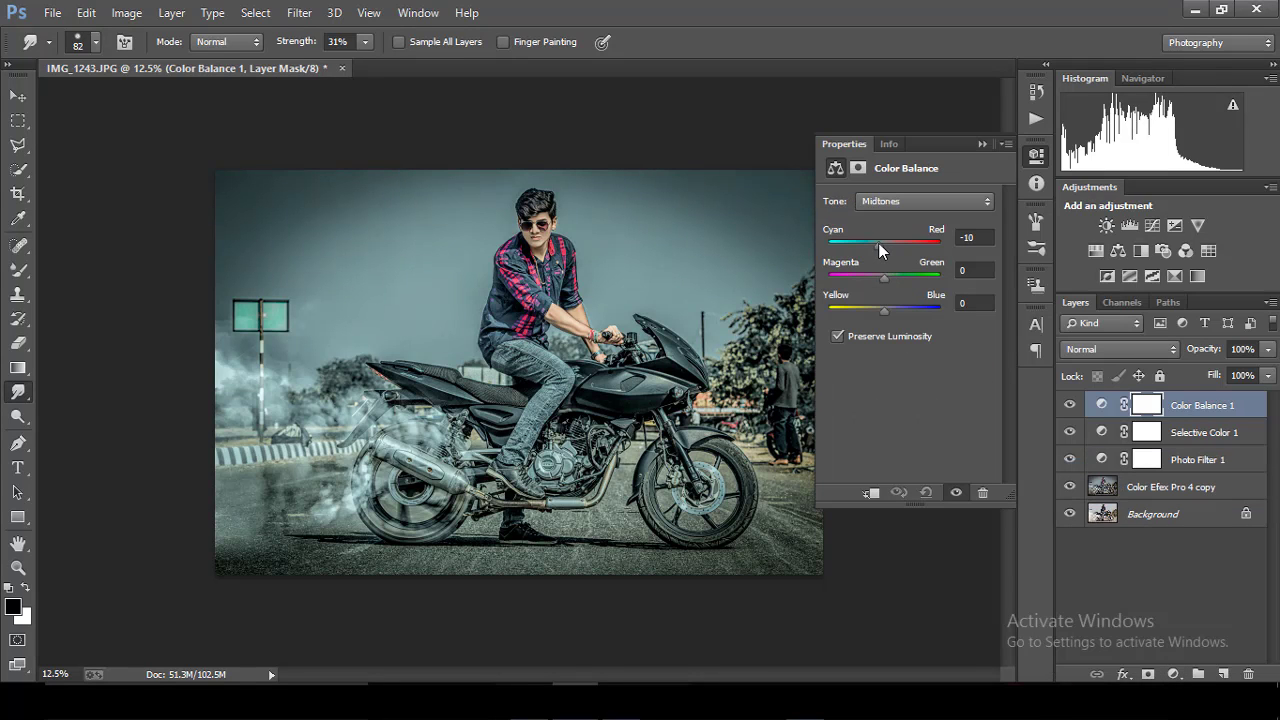
pyautogui.scroll(-1, 720, 253)
pyautogui.scroll(1, 720, 253)
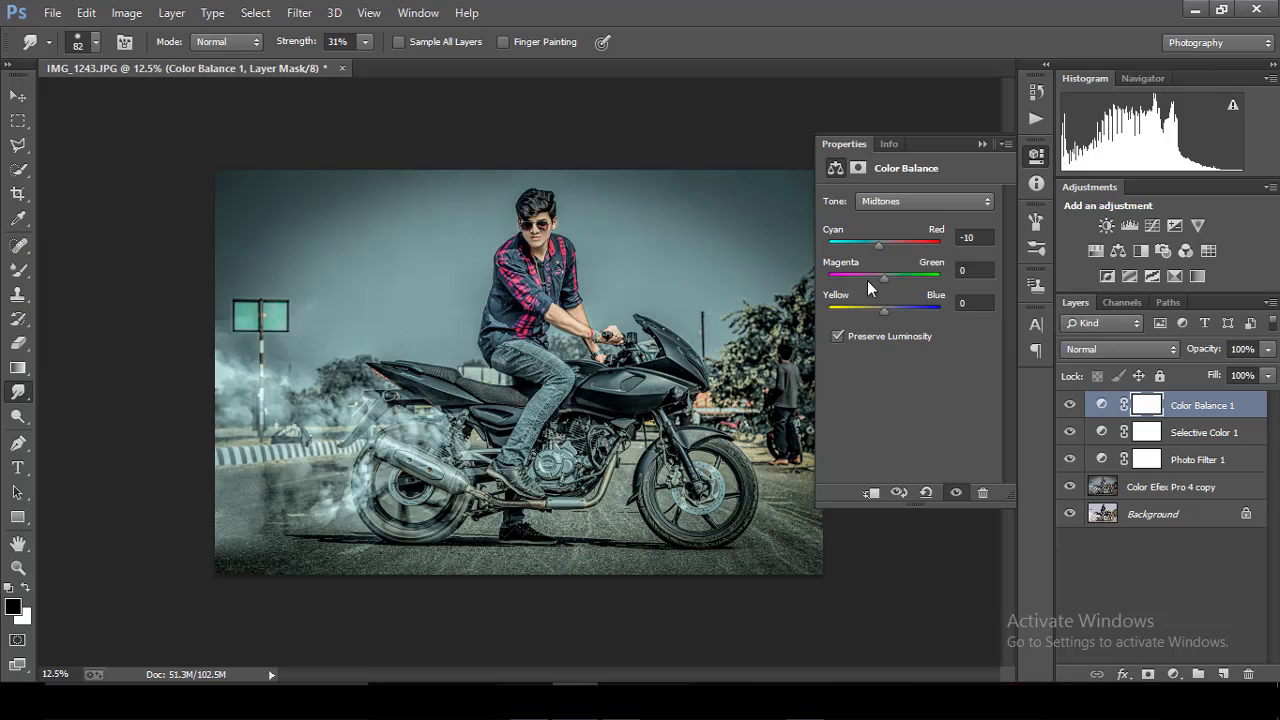
pyautogui.moveTo(886, 278); pyautogui.dragTo(889, 278)
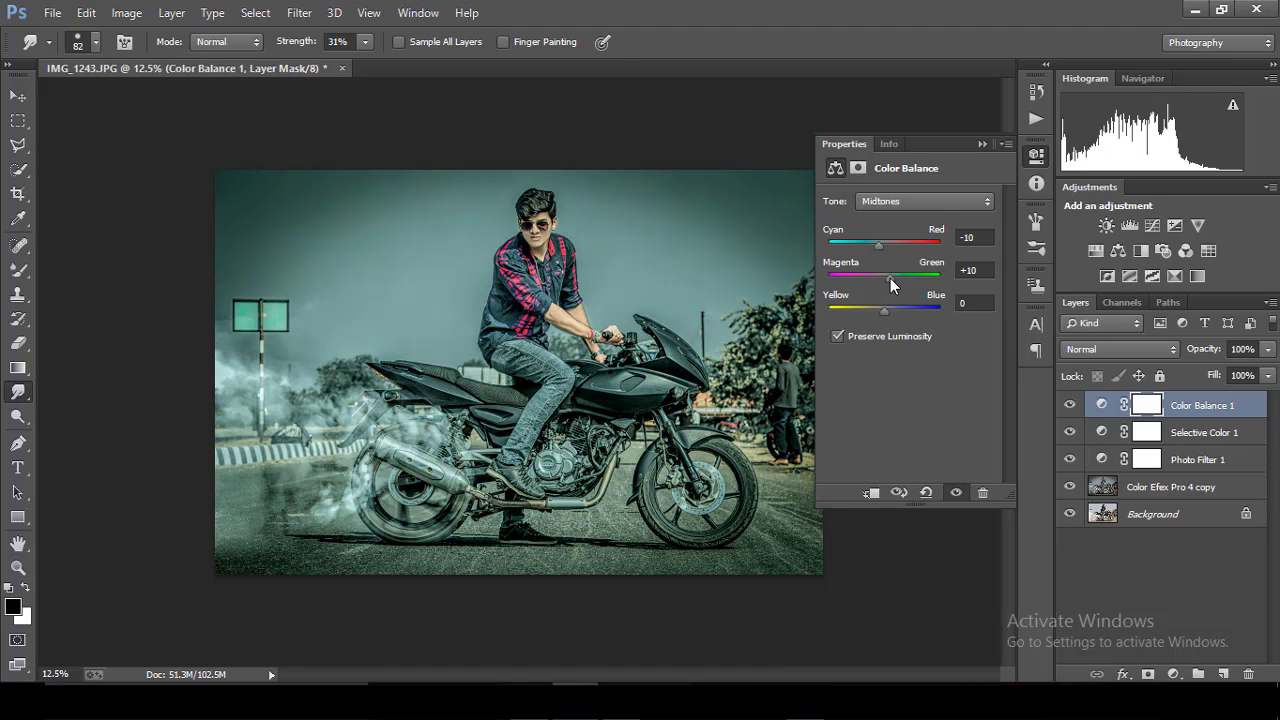
pyautogui.scroll(-1, 733, 295)
pyautogui.scroll(1, 733, 295)
pyautogui.moveTo(881, 311); pyautogui.dragTo(879, 312)
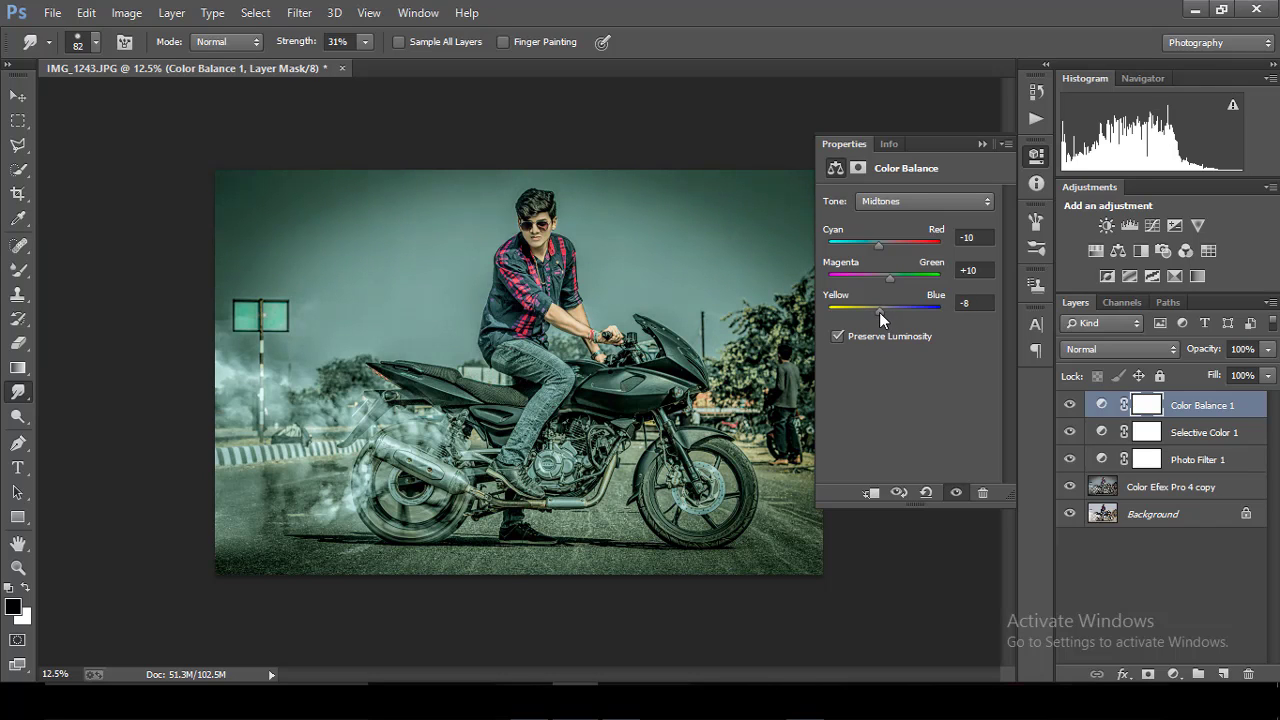
pyautogui.scroll(-1, 777, 252)
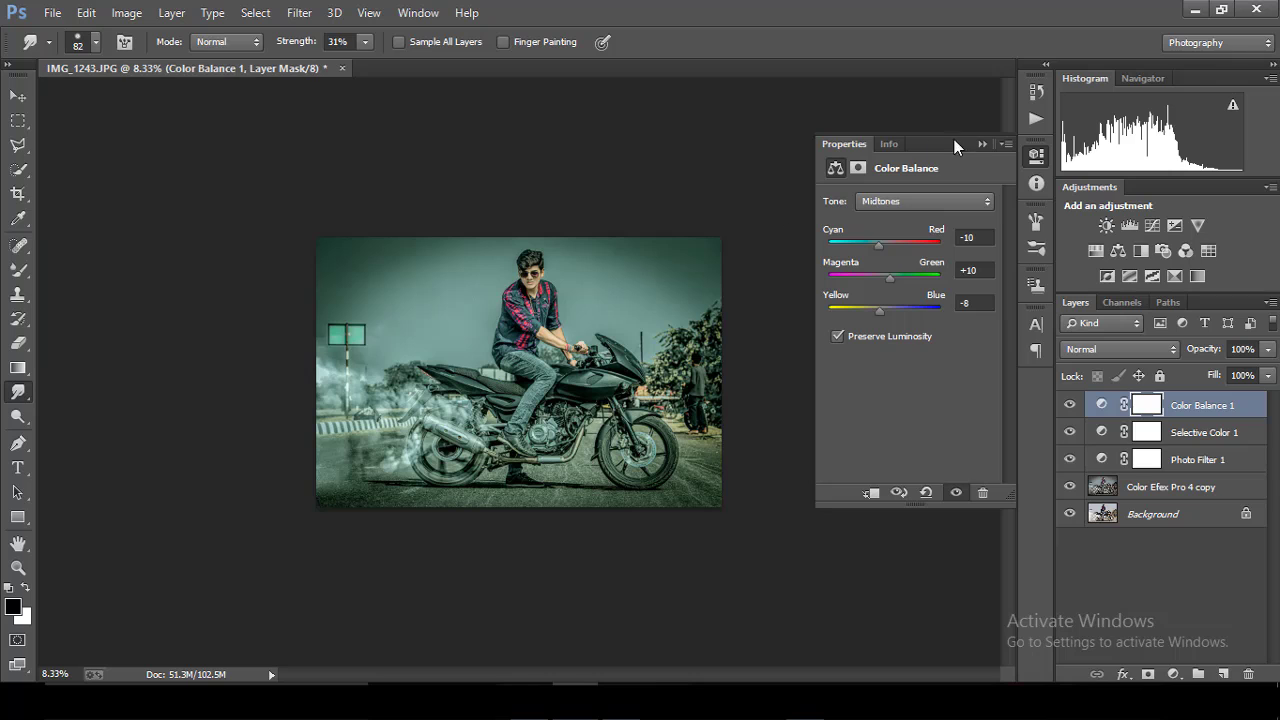
# Toggle the Color Balance layer off and on to compare the cooler grade.
pyautogui.click(979, 144)
pyautogui.hotkey('ctrl', '+')
pyautogui.hotkey('ctrl', '+')
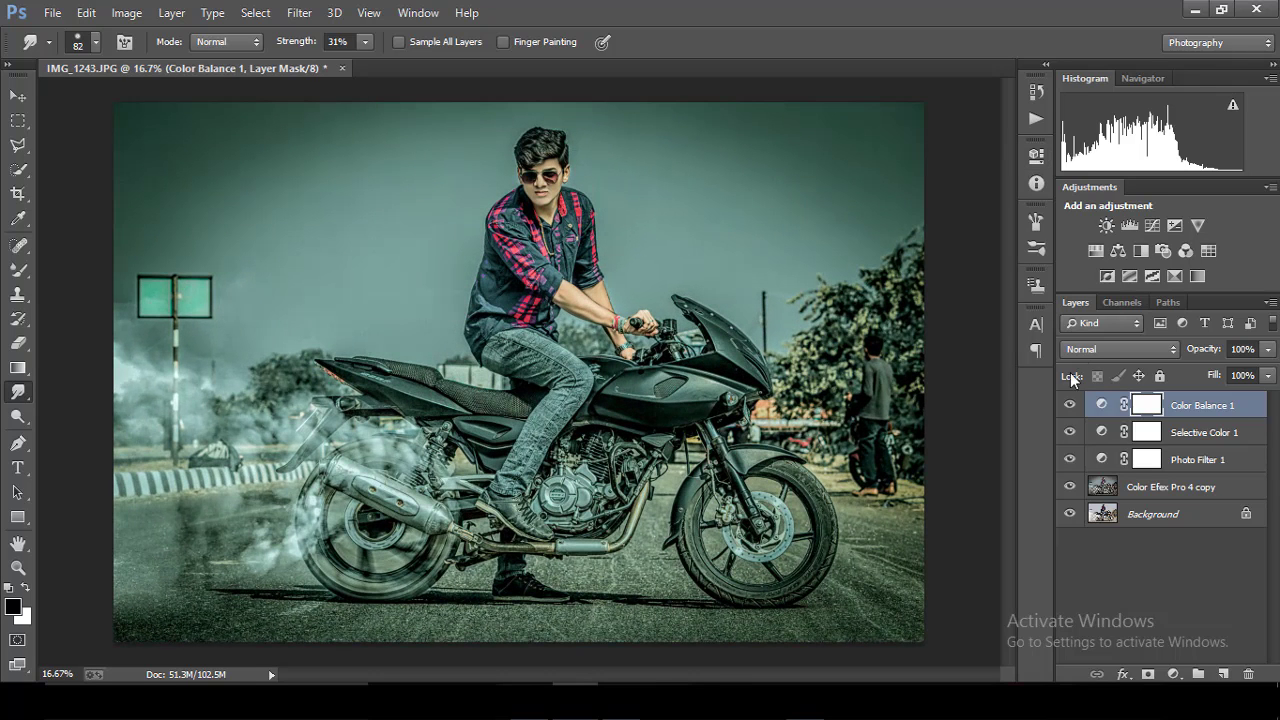
pyautogui.click(1070, 405)
pyautogui.hotkey('ctrl', '-')
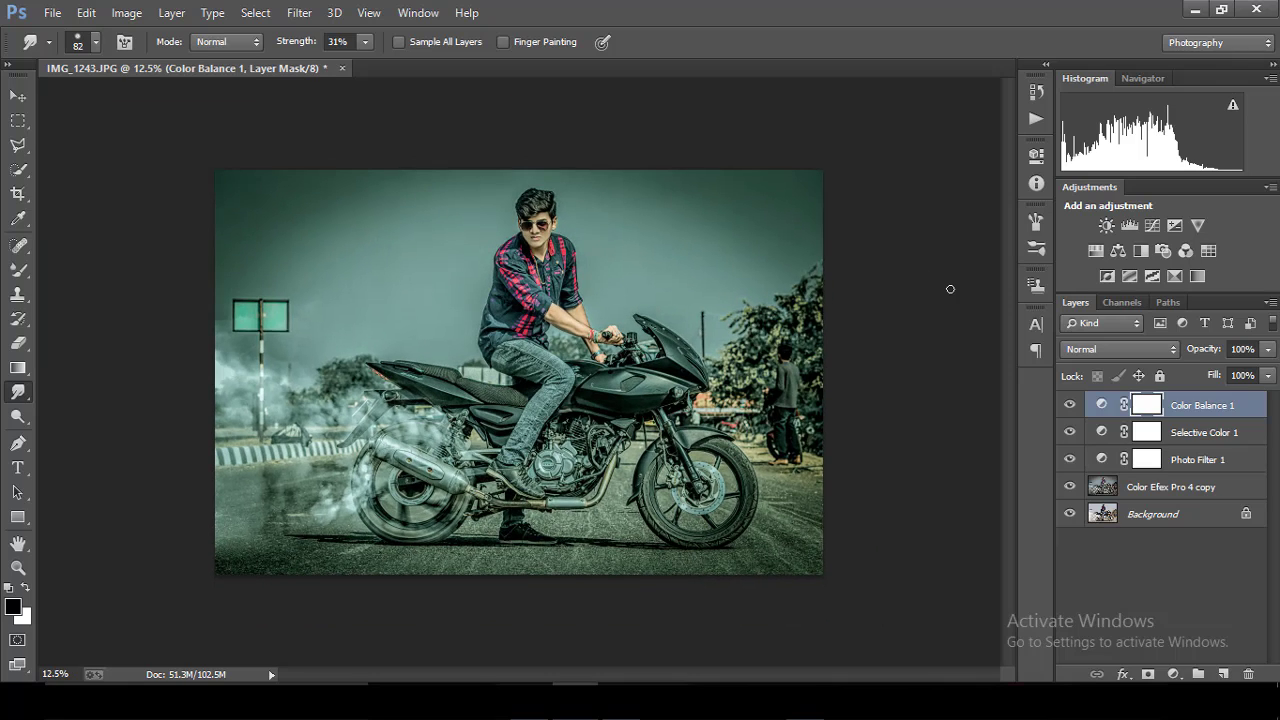
# Reset Camera Raw on the Color Efex Pro 4 copy and raise Oranges luminance to +36.
pyautogui.click(1160, 486)
pyautogui.click(299, 12)
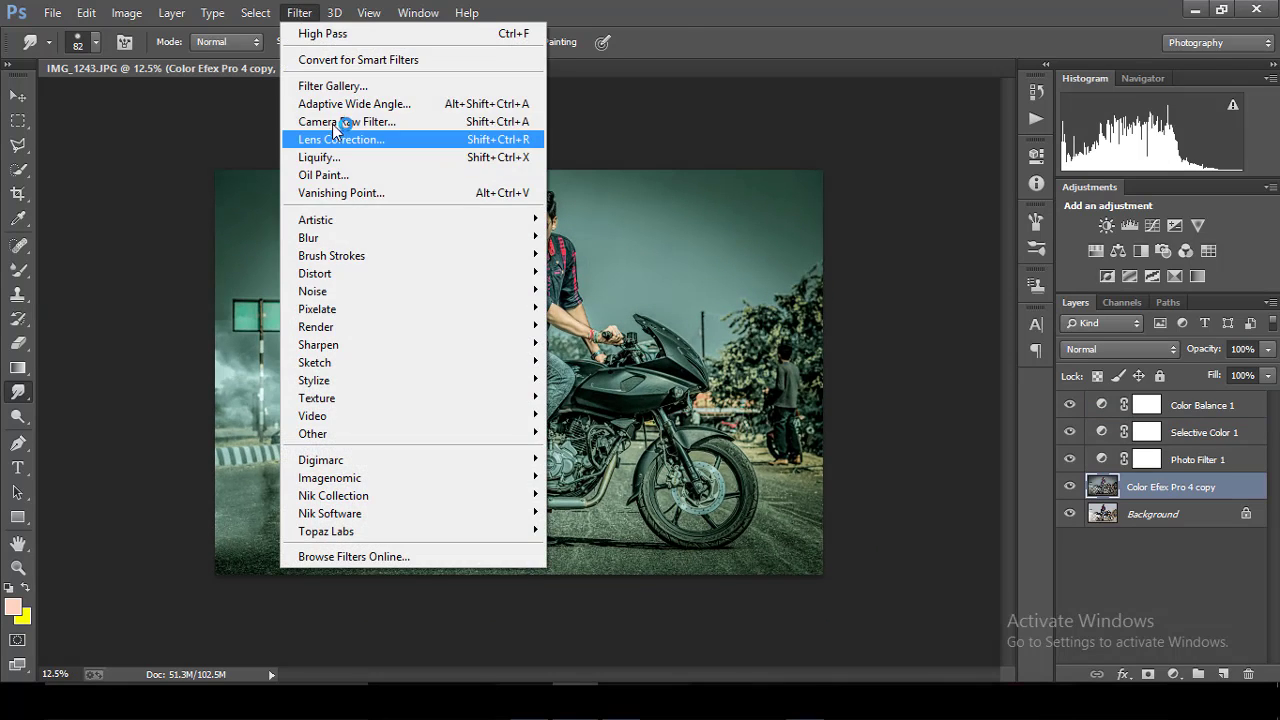
pyautogui.click(345, 130)
pyautogui.hotkey('ctrl', 'shift', 'a')
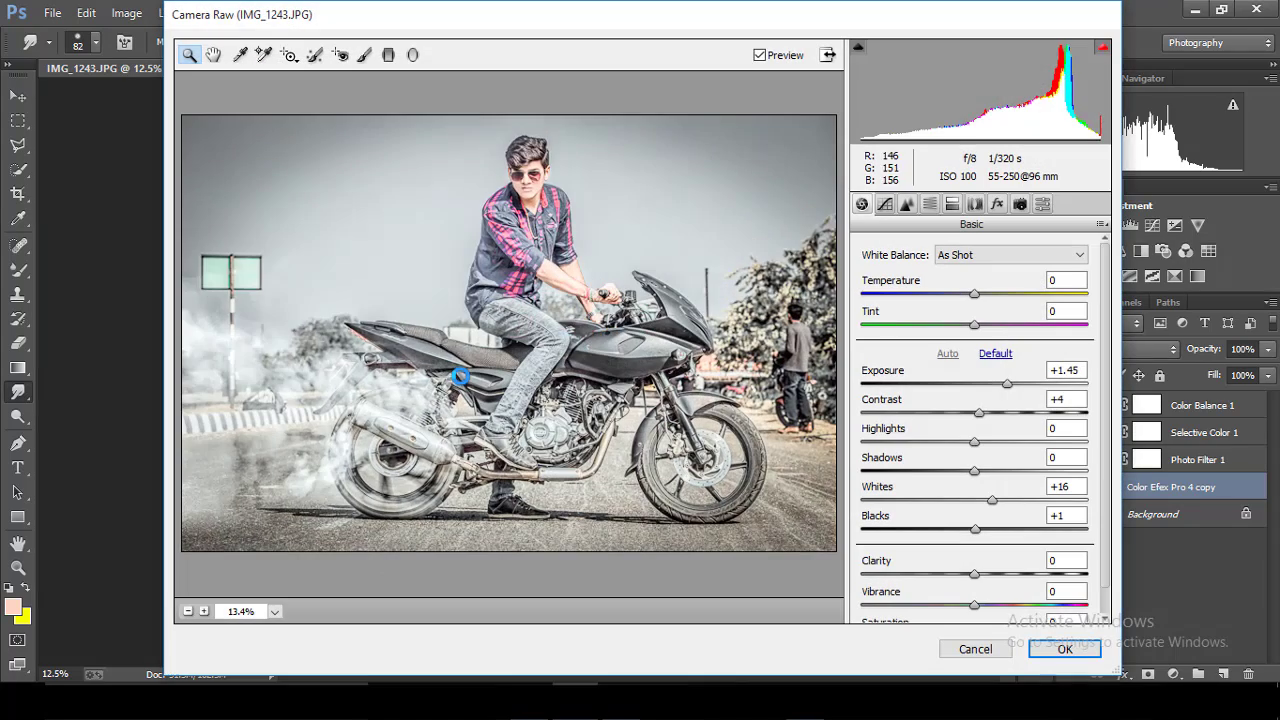
pyautogui.click(993, 354)
pyautogui.click(929, 204)
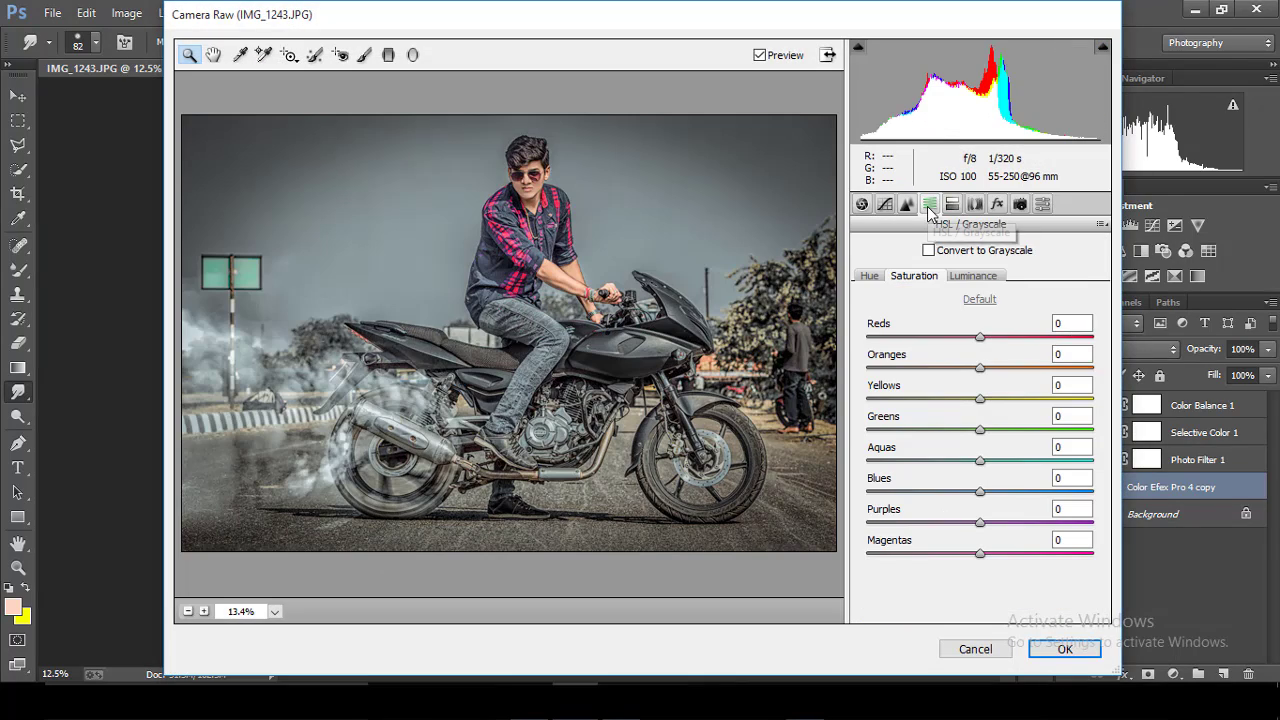
pyautogui.click(973, 275)
pyautogui.moveTo(980, 367); pyautogui.dragTo(1020, 367)
pyautogui.click(1064, 649)
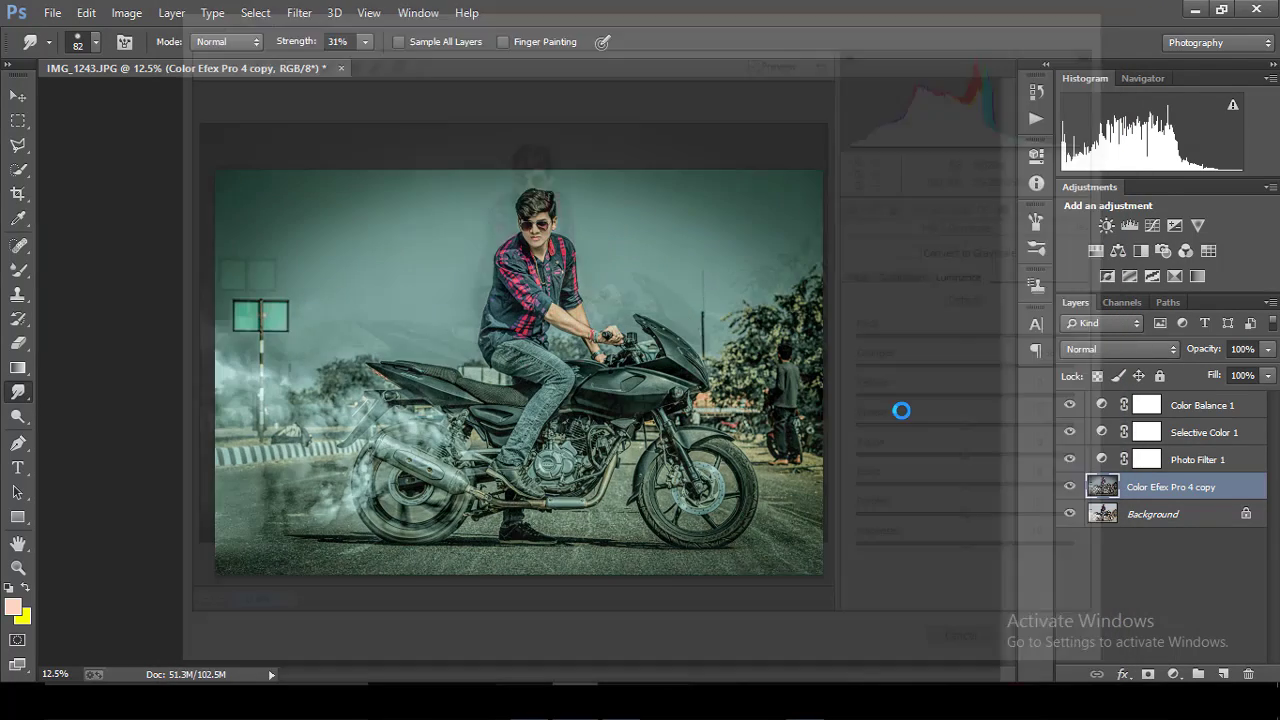
# Review the whole photo, then zoom in toward the rider's face and sunglasses.
pyautogui.hotkey('ctrl', '-')
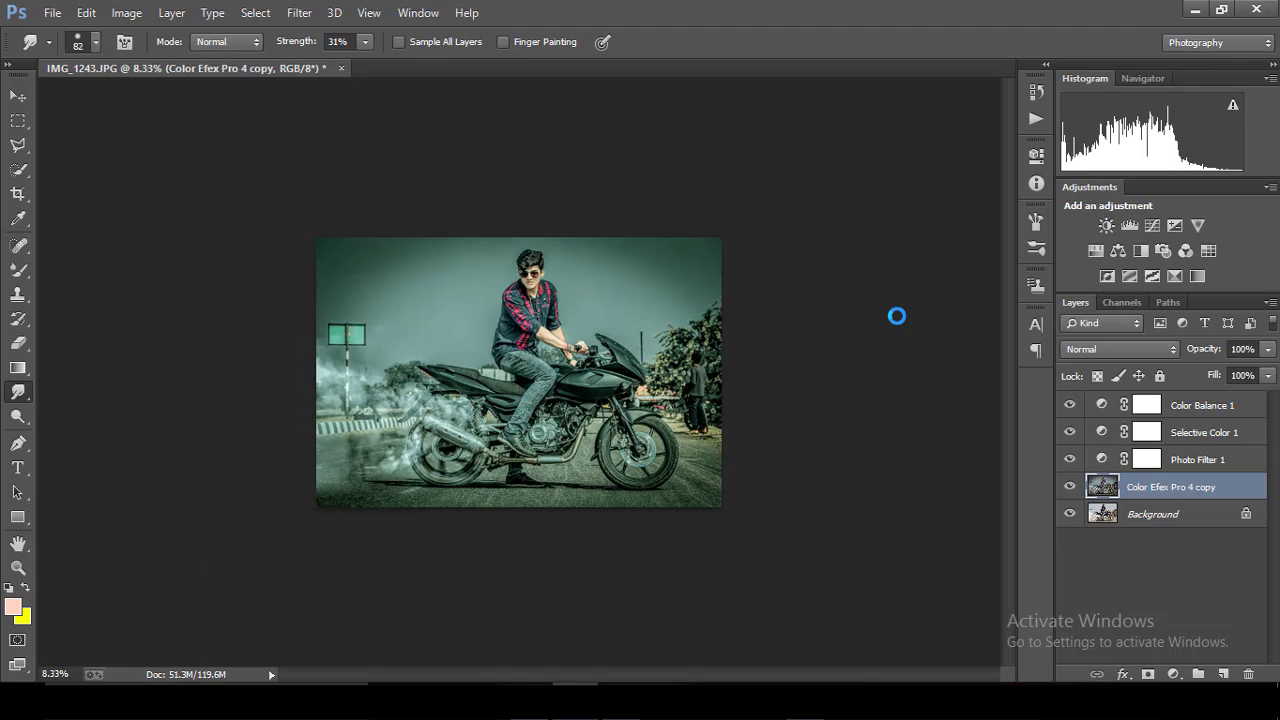
pyautogui.hotkey('ctrl', '-')
pyautogui.hotkey('ctrl', '+')
pyautogui.hotkey('ctrl', '+')
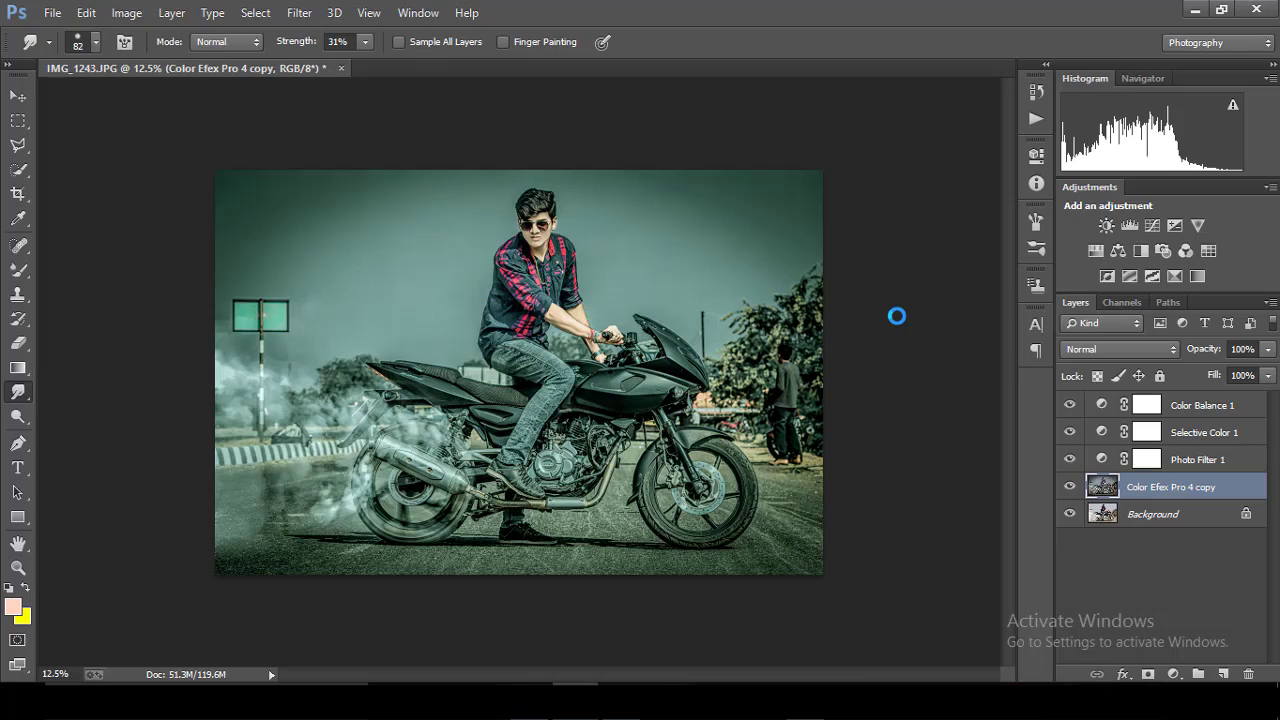
pyautogui.hotkey('ctrl', '-')
pyautogui.hotkey('ctrl', '-')
pyautogui.hotkey('ctrl', '+')
pyautogui.hotkey('ctrl', '+')
pyautogui.hotkey('ctrl', '+')
pyautogui.hotkey('ctrl', '+')
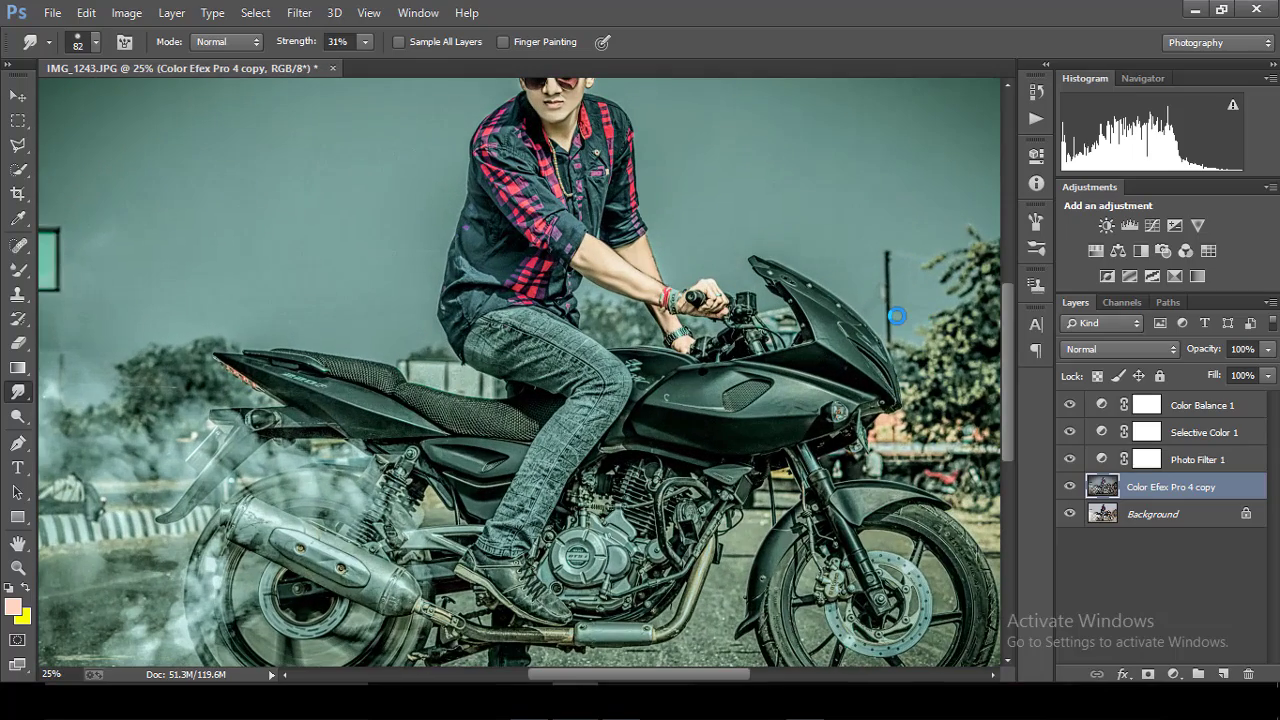
pyautogui.hotkey('ctrl', '-')
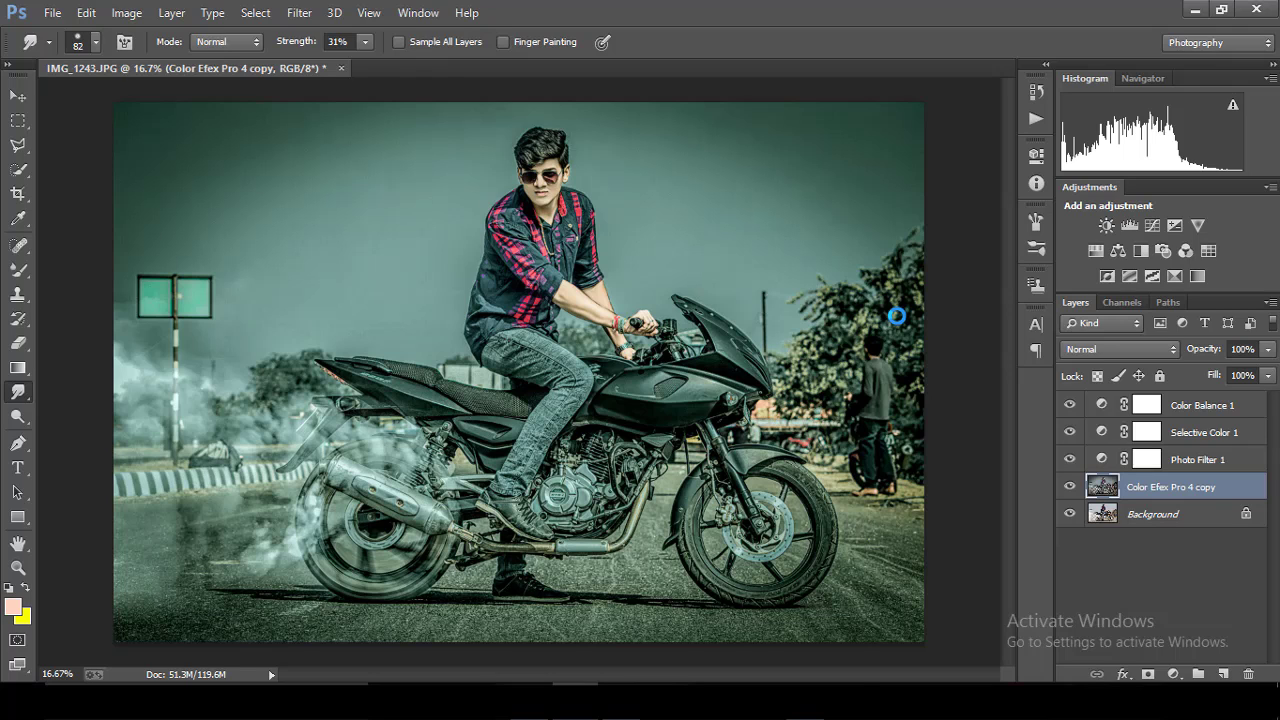
pyautogui.hotkey('ctrl', '-')
pyautogui.hotkey('ctrl', '-')
pyautogui.hotkey('ctrl', '-')
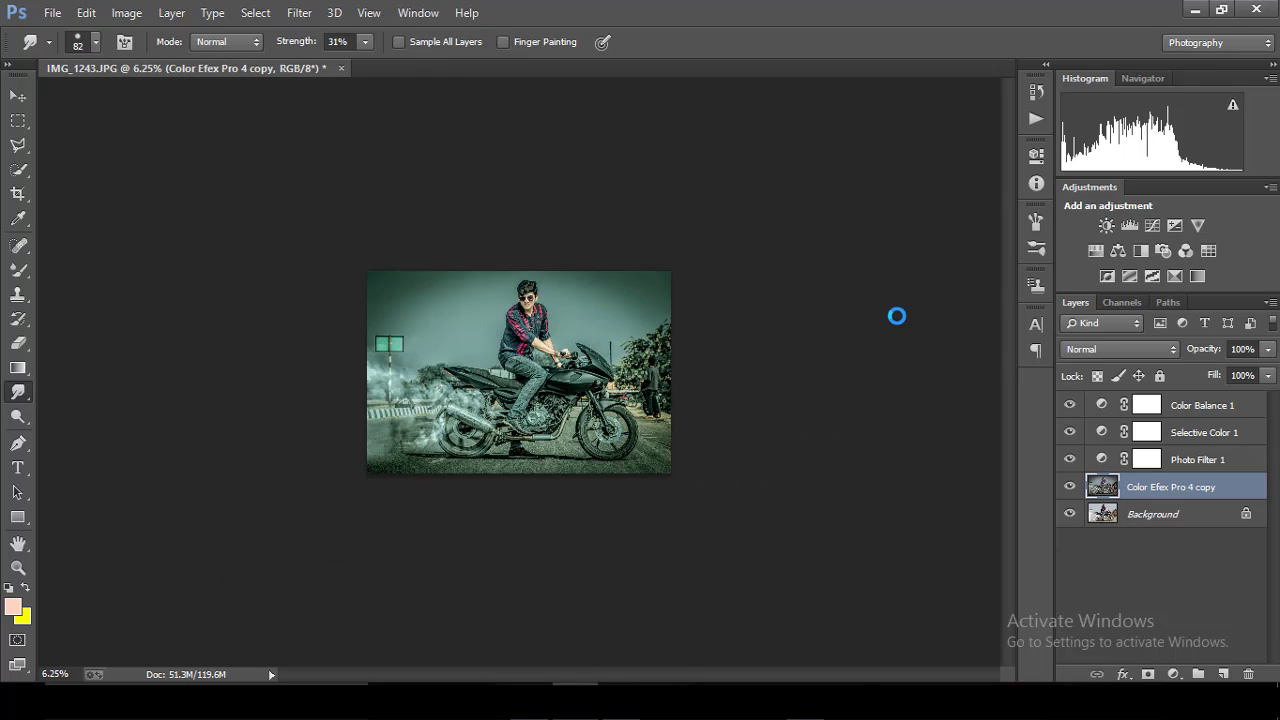
pyautogui.hotkey('ctrl', '+')
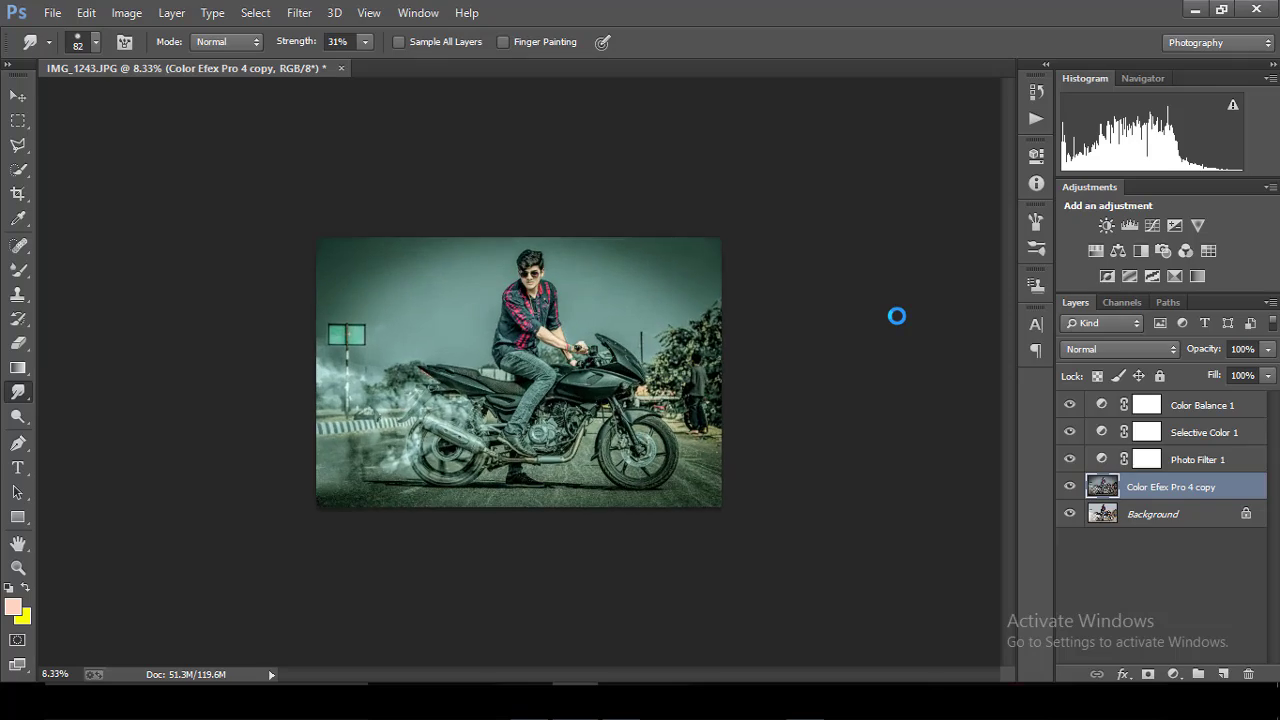
pyautogui.hotkey('ctrl', '+')
pyautogui.hotkey('ctrl', '+')
pyautogui.hotkey('ctrl', '+')
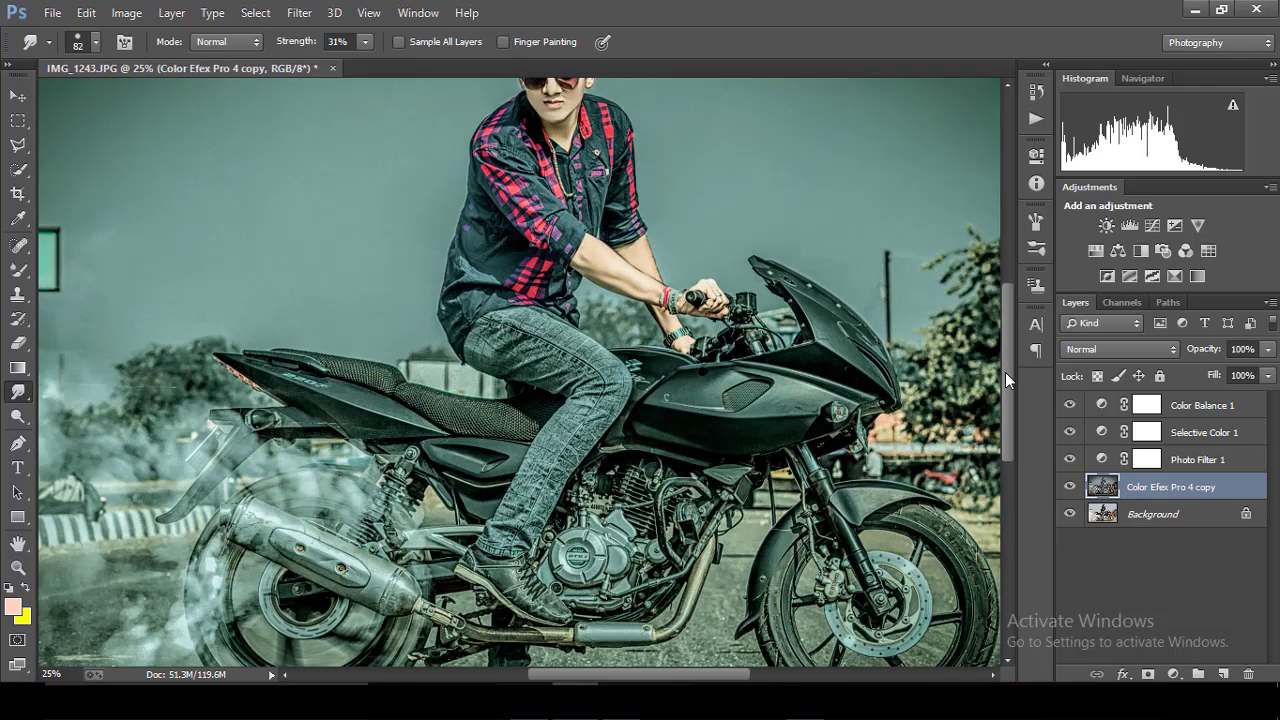
pyautogui.hotkey('ctrl', '+')
pyautogui.hotkey('ctrl', '+')
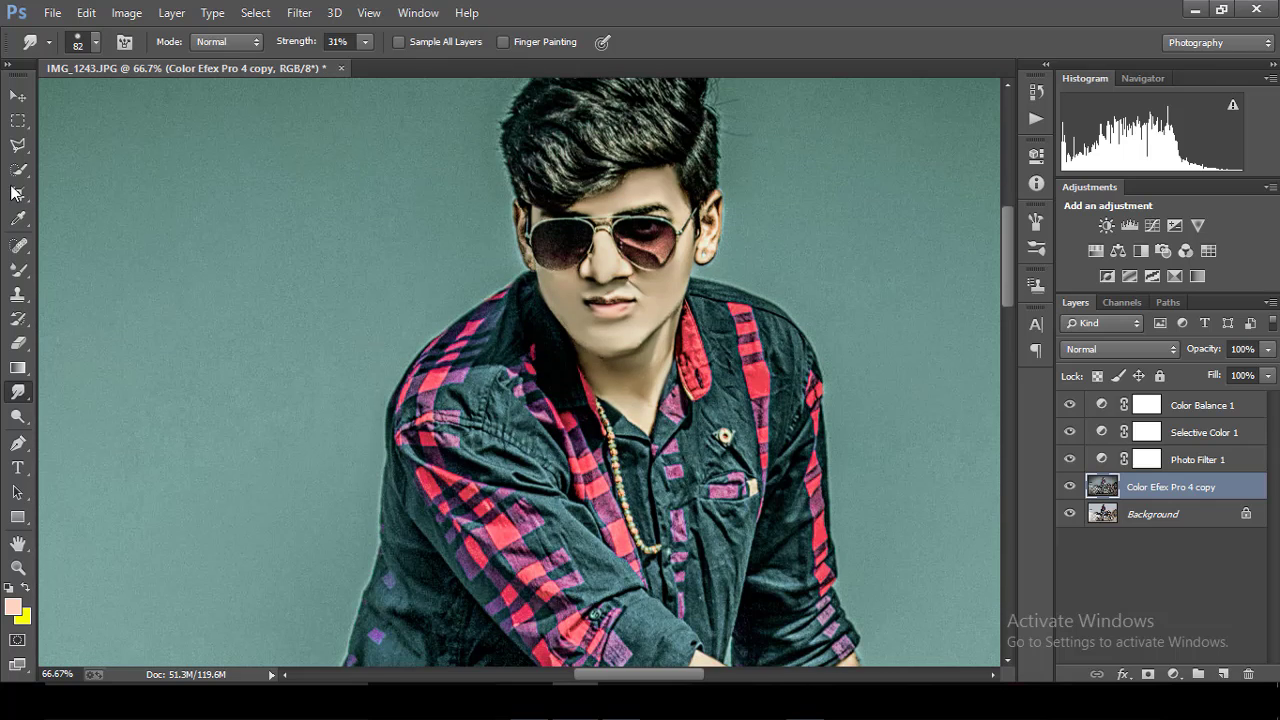
# Select both sunglass lenses with the Quick Selection tool.
pyautogui.click(17, 169)
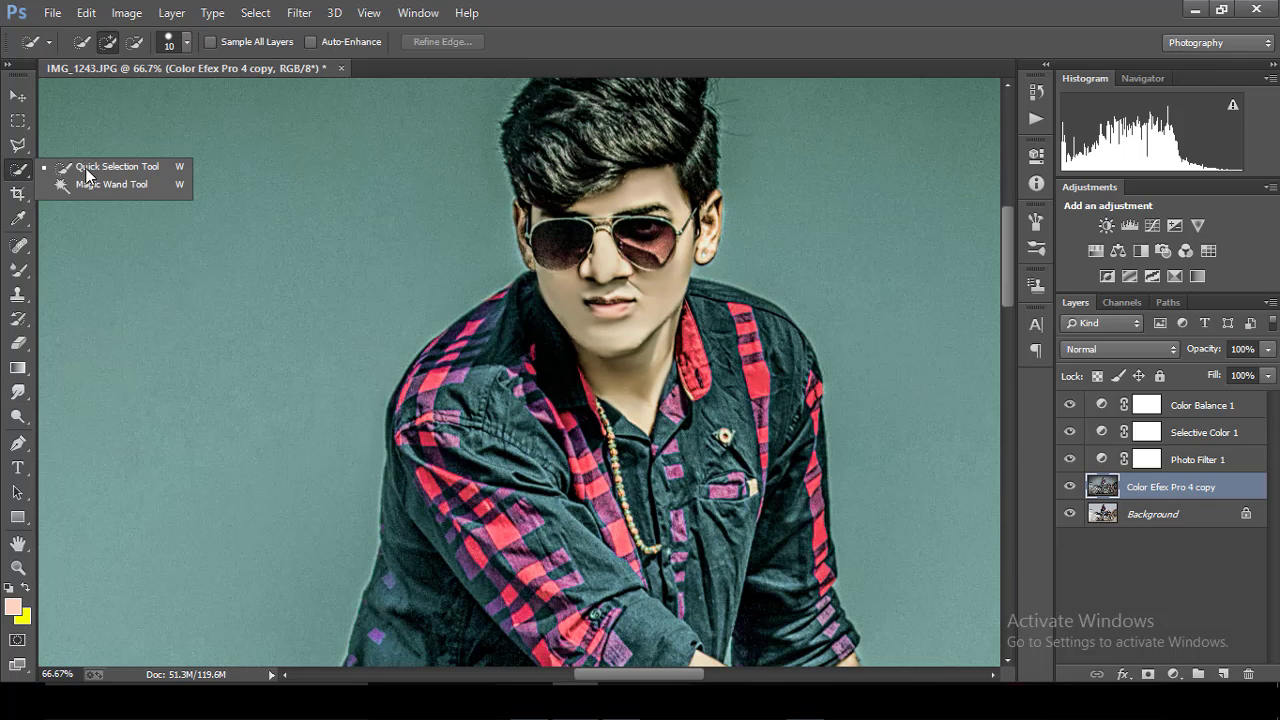
pyautogui.click(558, 236)
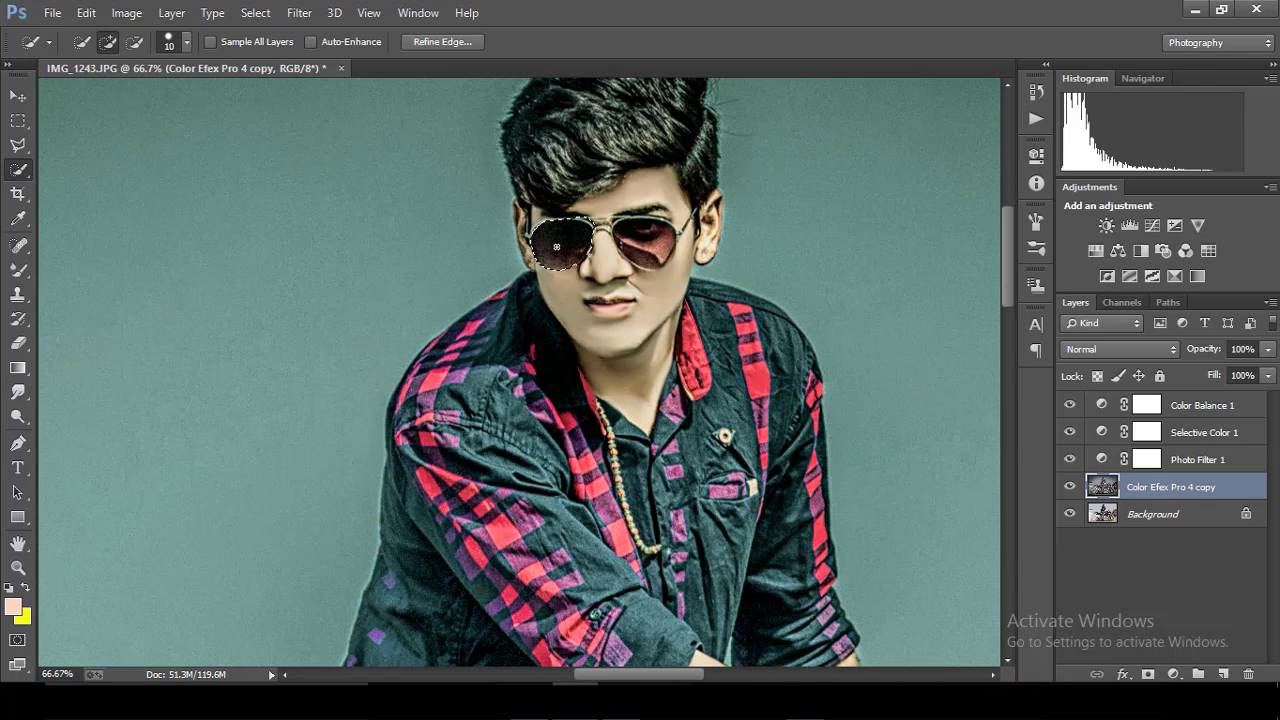
pyautogui.hotkey('ctrl', '+')
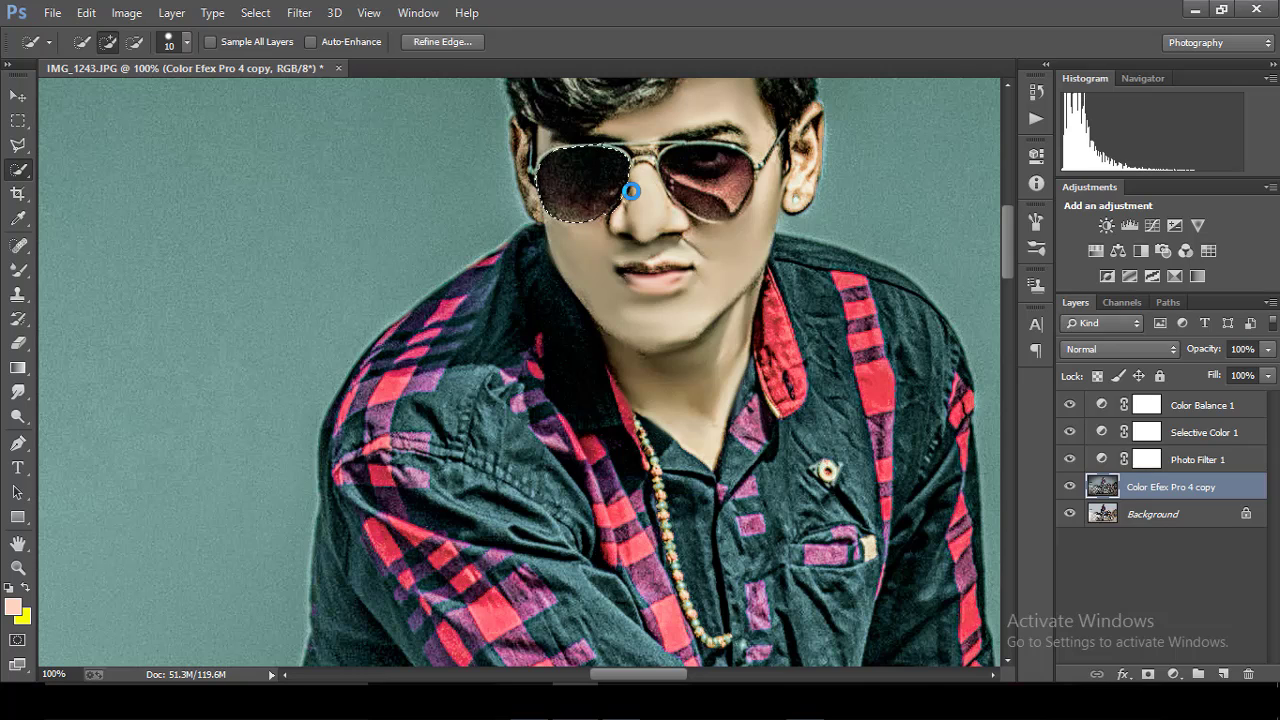
pyautogui.moveTo(700, 166); pyautogui.dragTo(715, 195)
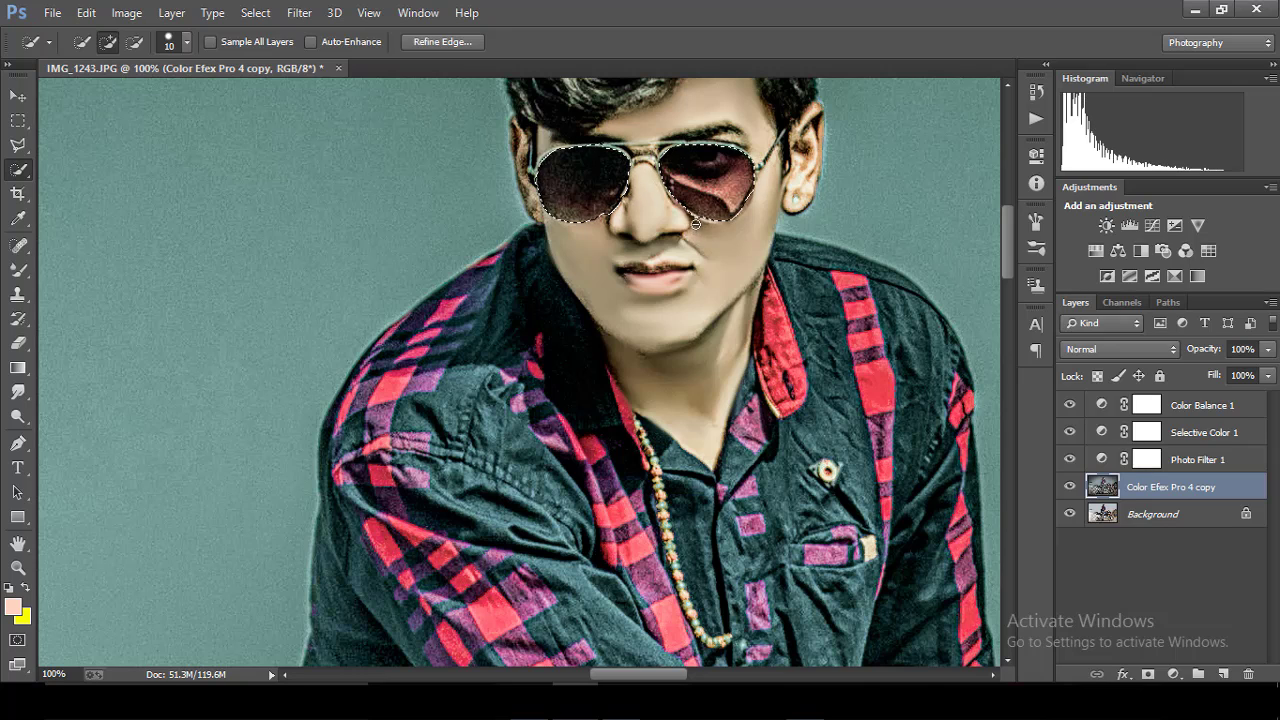
pyautogui.press('alt')
# Add an empty new layer and set the foreground colour to ff2a00.
pyautogui.click(1222, 674)
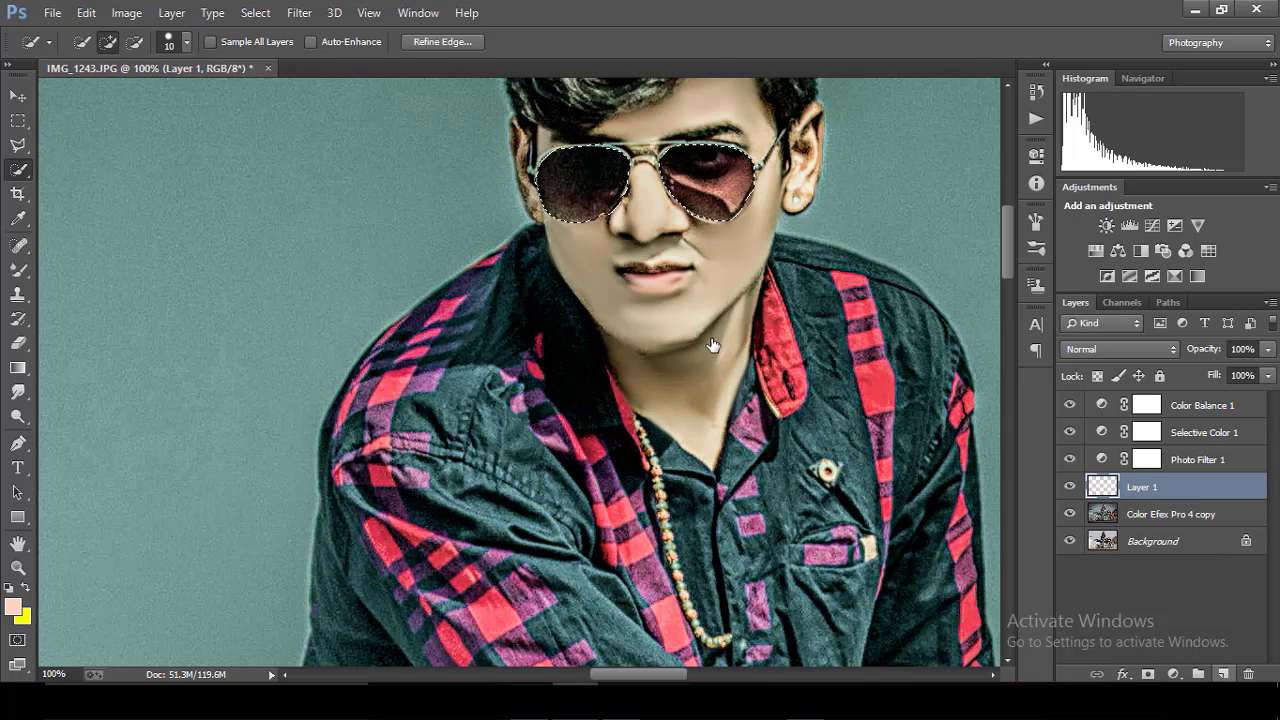
pyautogui.click(13, 606)
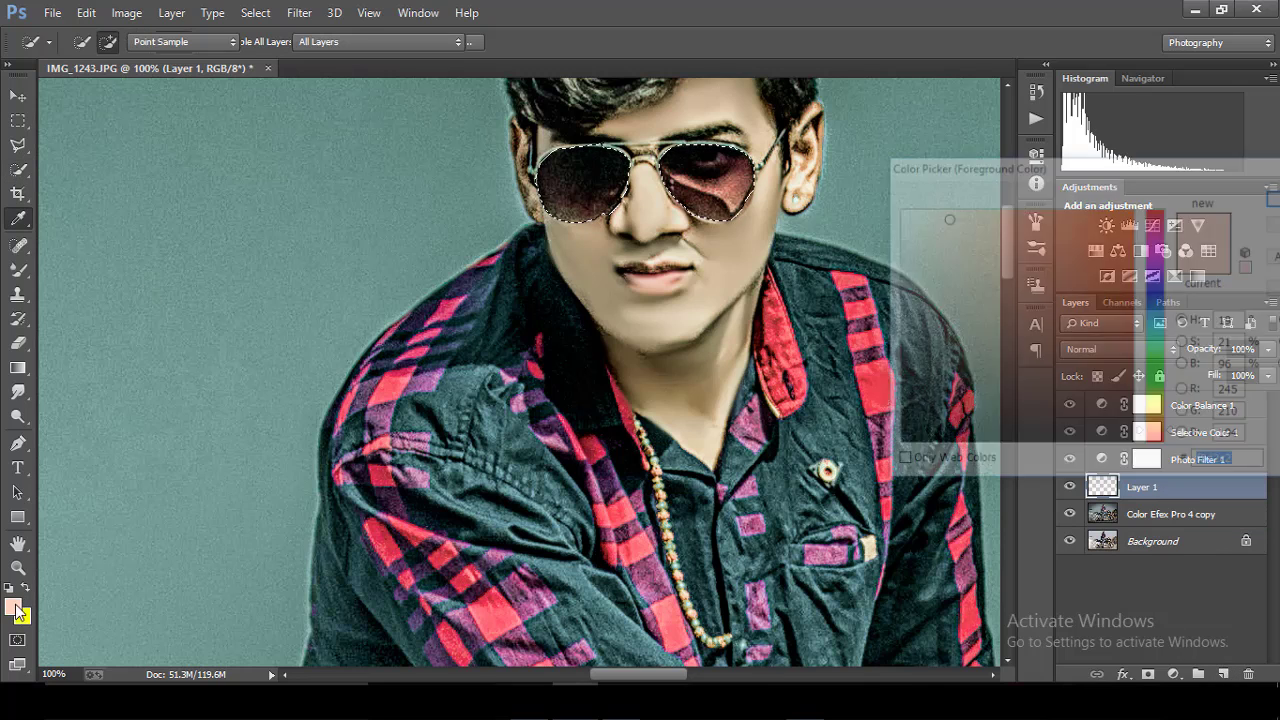
pyautogui.write('ff2a00')
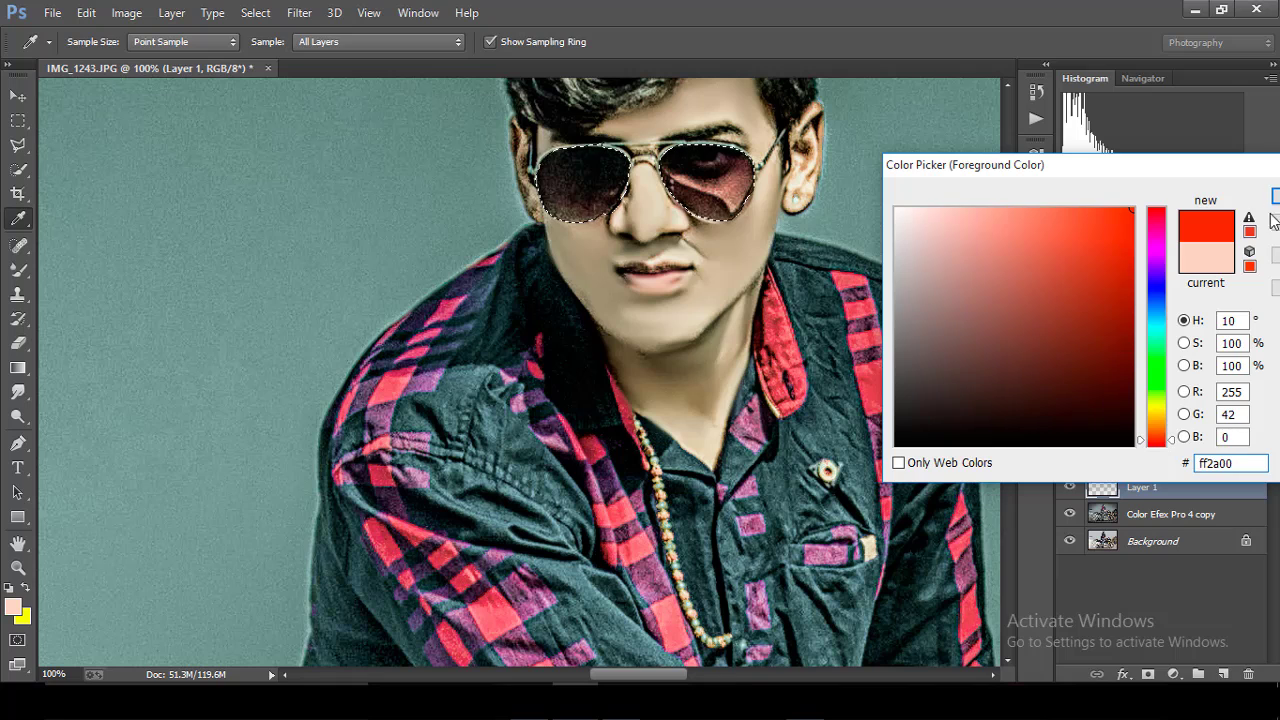
pyautogui.press('Return')
pyautogui.click(18, 270)
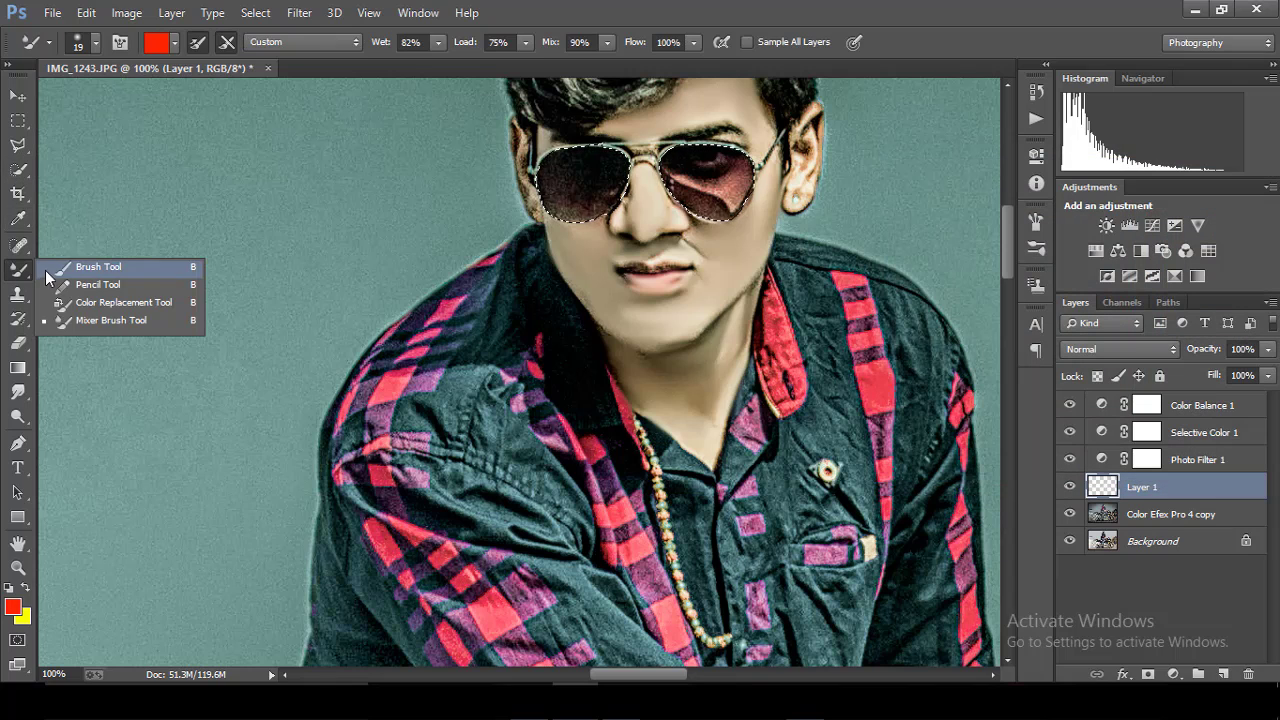
# Paint both lenses red with a 128 px brush, then deselect.
pyautogui.click(97, 40)
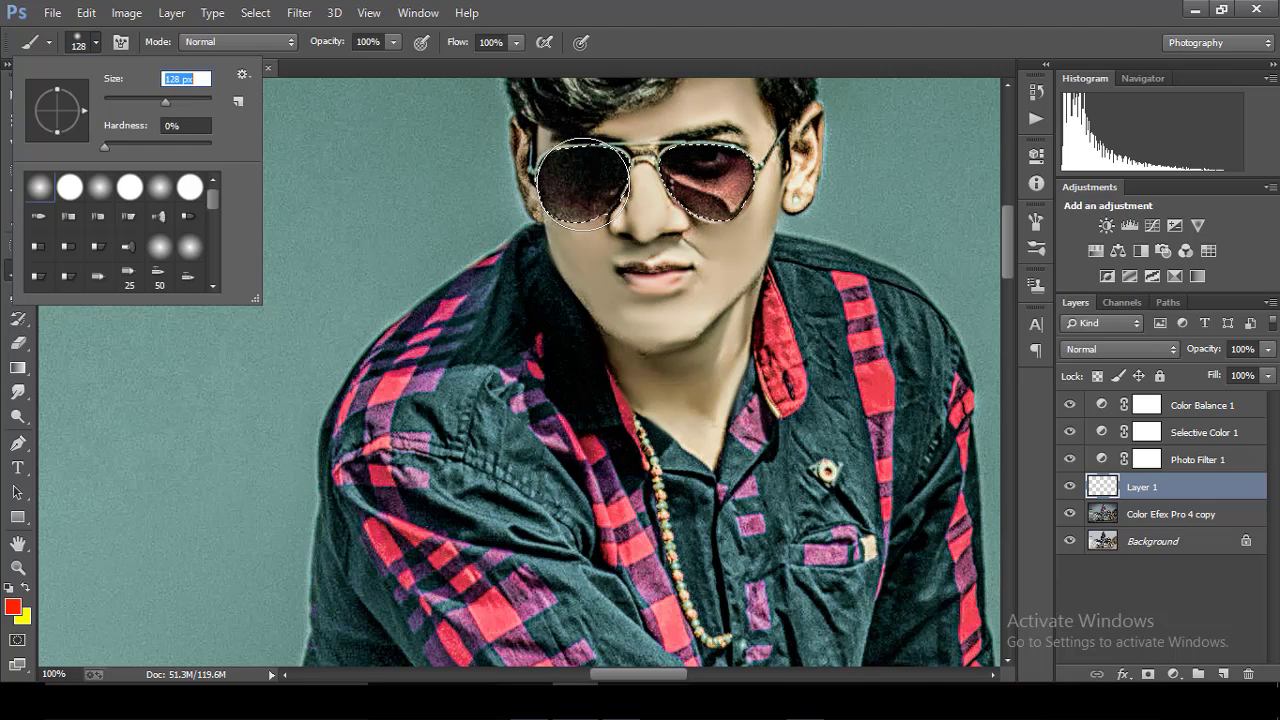
pyautogui.press('Return')
pyautogui.moveTo(578, 196); pyautogui.dragTo(585, 185)
pyautogui.moveTo(690, 180); pyautogui.dragTo(720, 180)
pyautogui.hotkey('ctrl', '-')
pyautogui.hotkey('ctrl', '-')
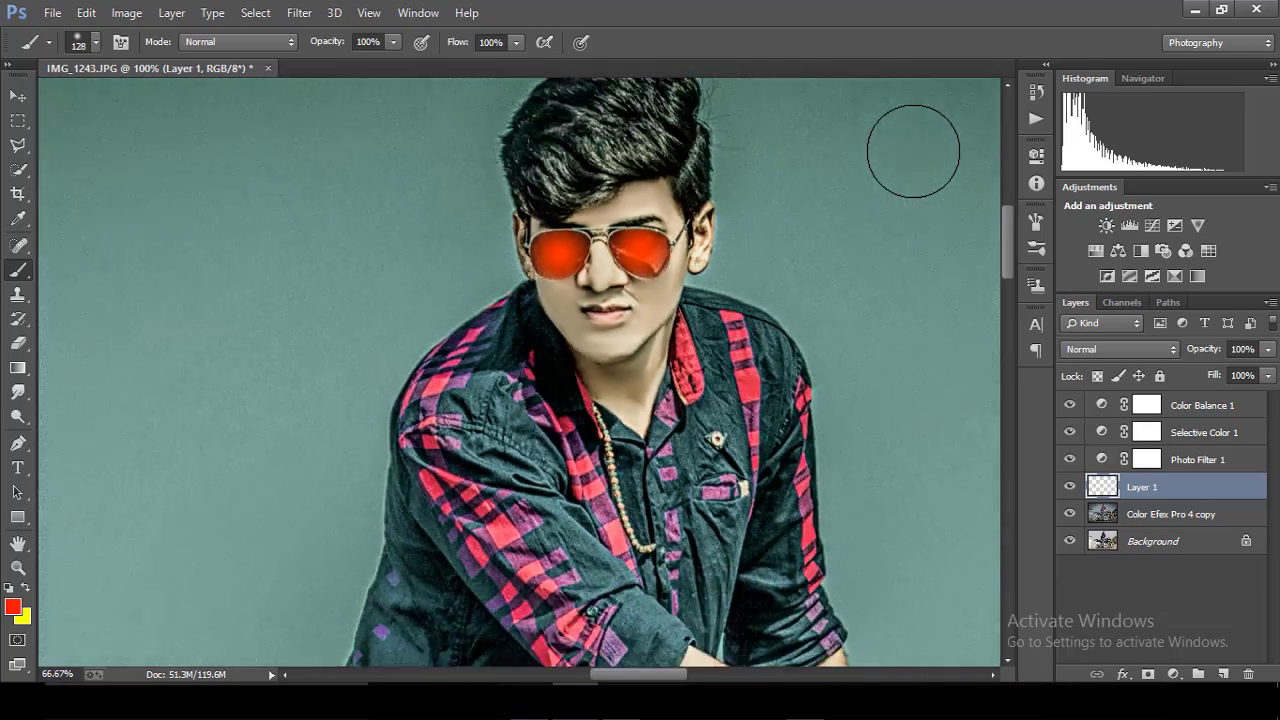
pyautogui.hotkey('ctrl', '-')
pyautogui.hotkey('ctrl', '-')
pyautogui.hotkey('ctrl', '-')
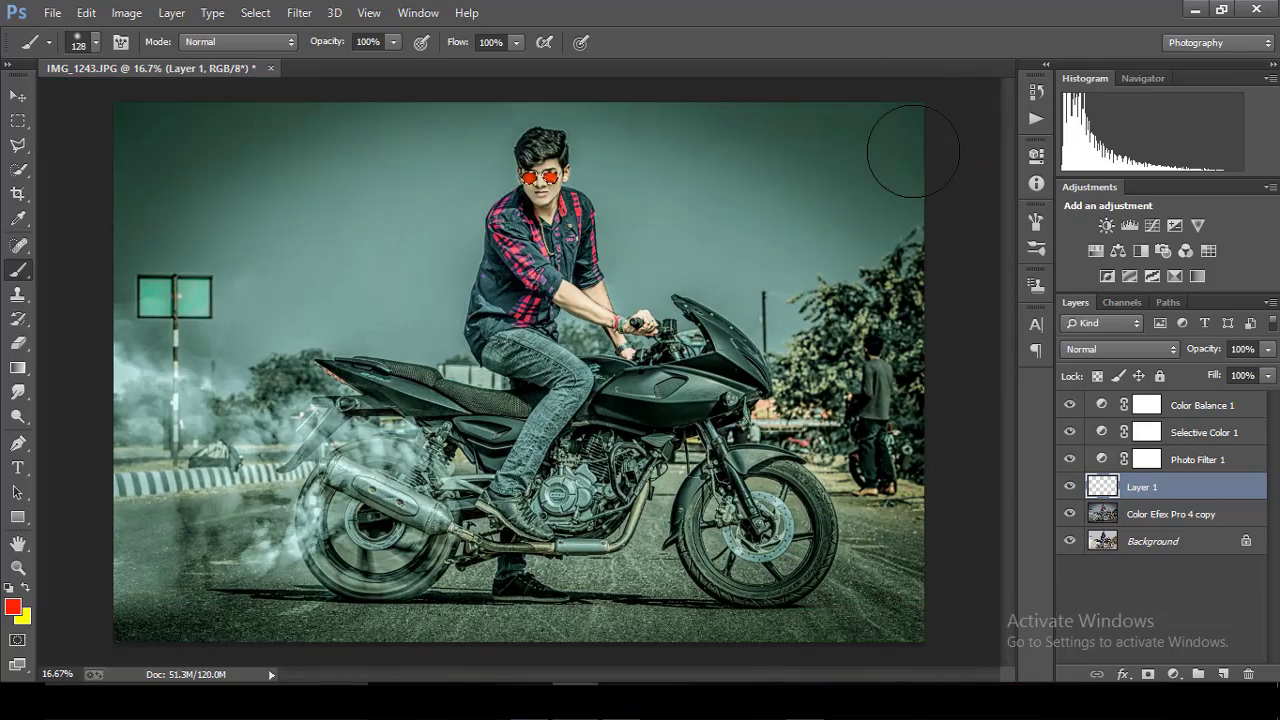
pyautogui.hotkey('ctrl', '+')
pyautogui.hotkey('ctrl', '+')
pyautogui.moveTo(1005, 343); pyautogui.dragTo(1019, 241)
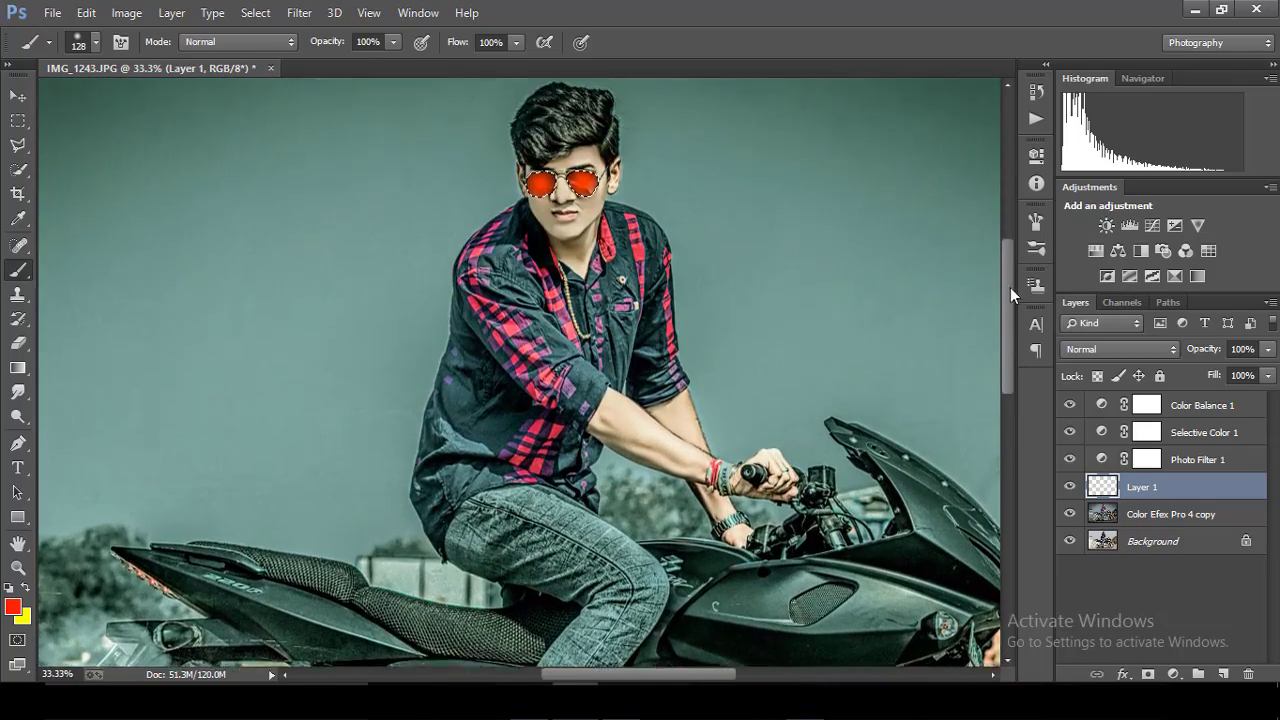
pyautogui.hotkey('ctrl', '+')
pyautogui.hotkey('ctrl', '+')
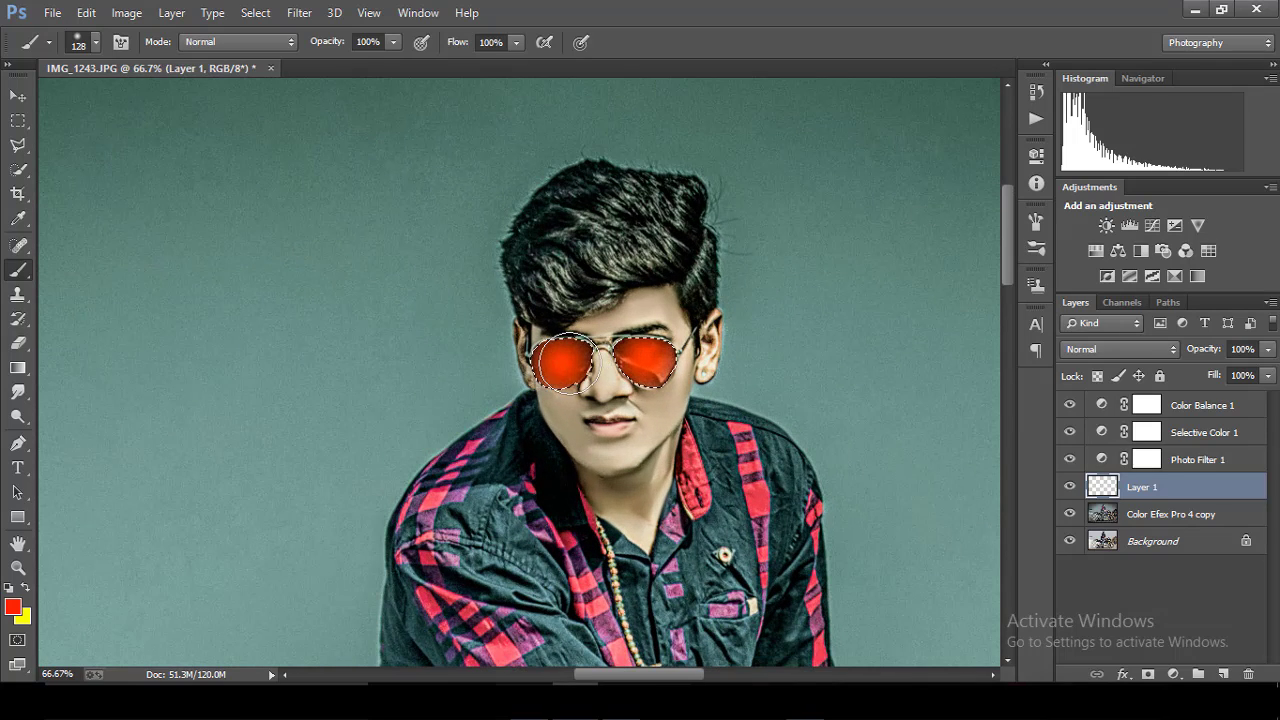
pyautogui.hotkey('ctrl', 'd')
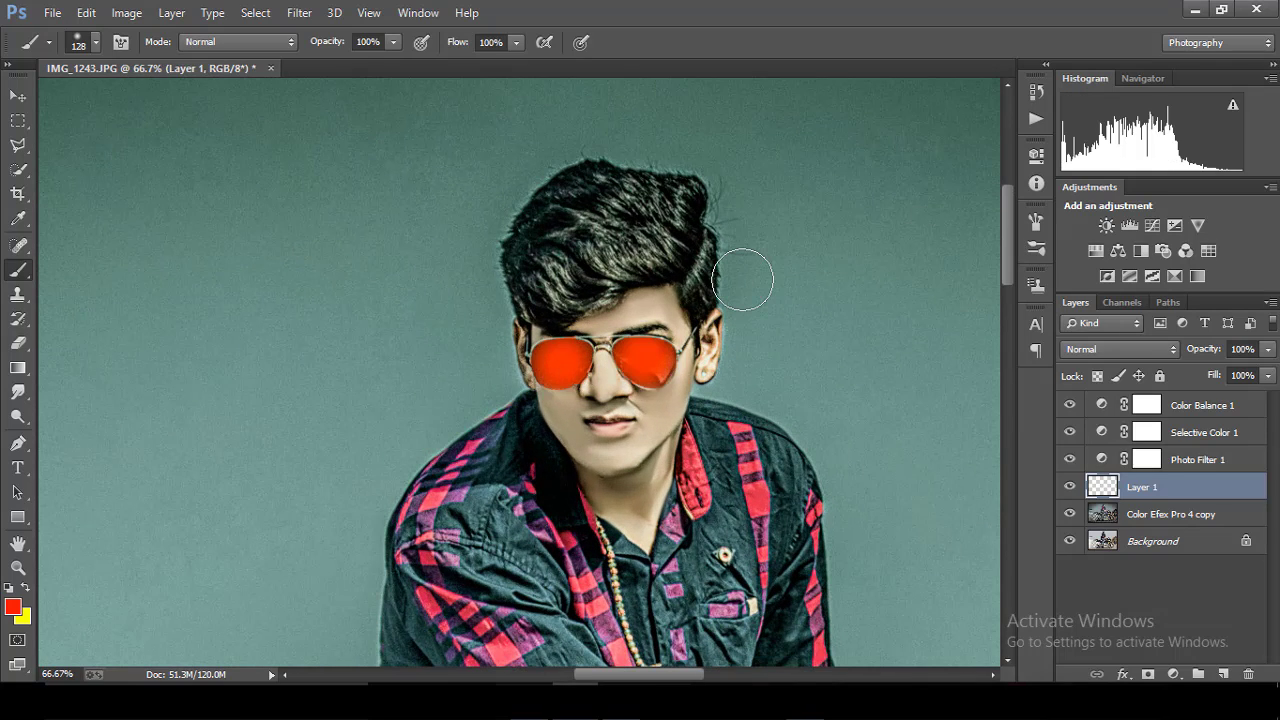
pyautogui.hotkey('ctrl', '-')
pyautogui.hotkey('ctrl', '-')
pyautogui.hotkey('ctrl', '-')
# Move Layer 1 to the top of the stack in Screen mode at 71% fill.
pyautogui.moveTo(1176, 487)
pyautogui.mouseDown()
pyautogui.moveTo(1180, 376)
pyautogui.moveTo(1180, 393)
pyautogui.mouseUp()
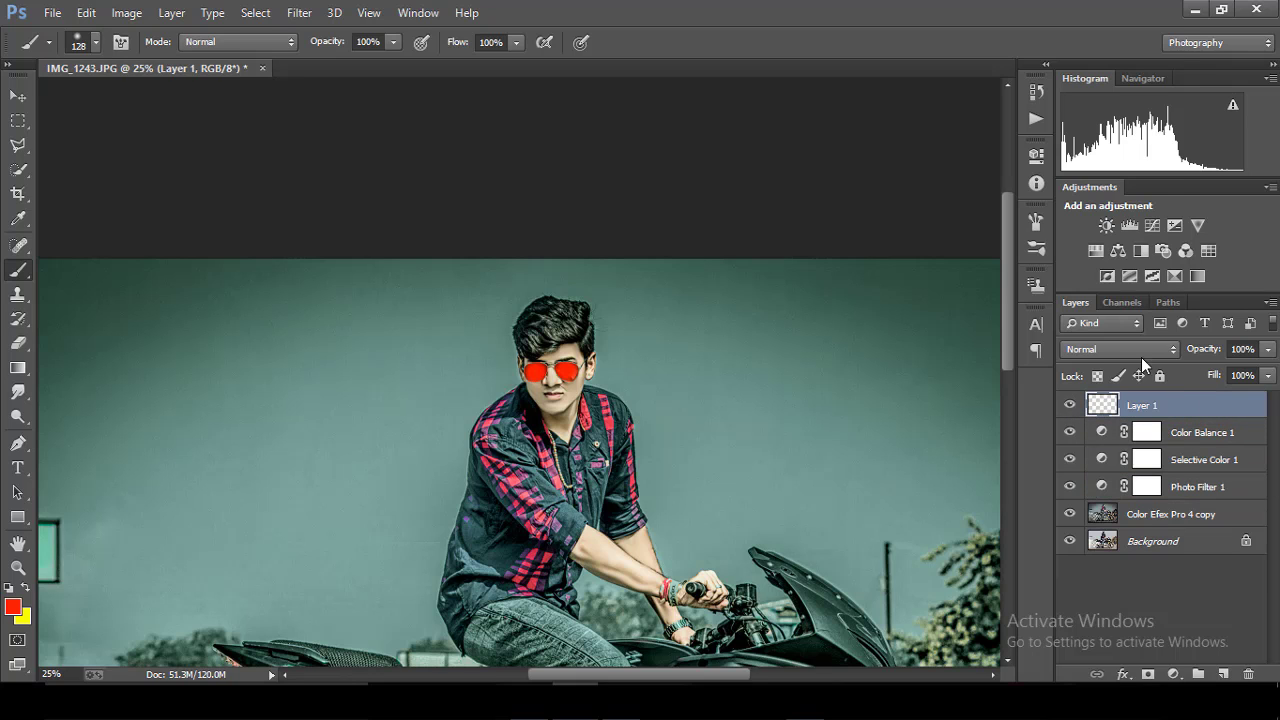
pyautogui.click(1141, 356)
pyautogui.click(1113, 160)
pyautogui.hotkey('ctrl', '-')
pyautogui.hotkey('ctrl', '-')
pyautogui.moveTo(1212, 378); pyautogui.dragTo(1190, 390)
pyautogui.hotkey('ctrl', '-')
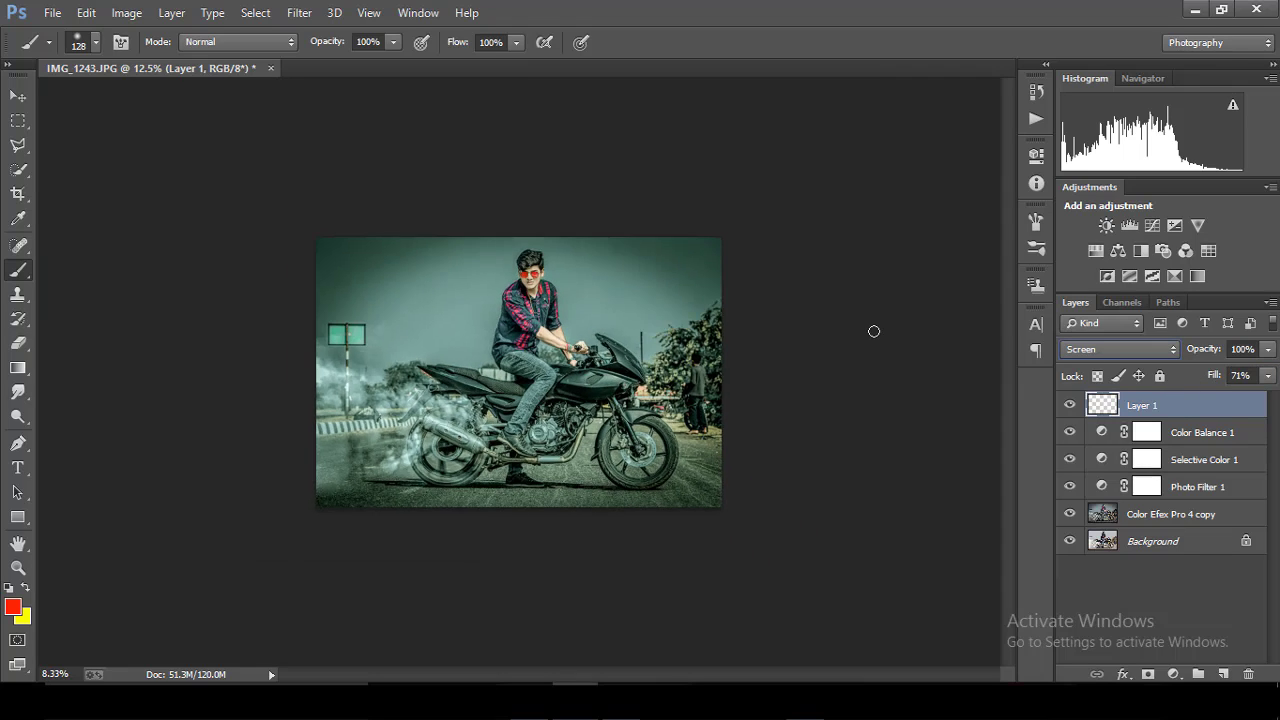
pyautogui.hotkey('ctrl', '+')
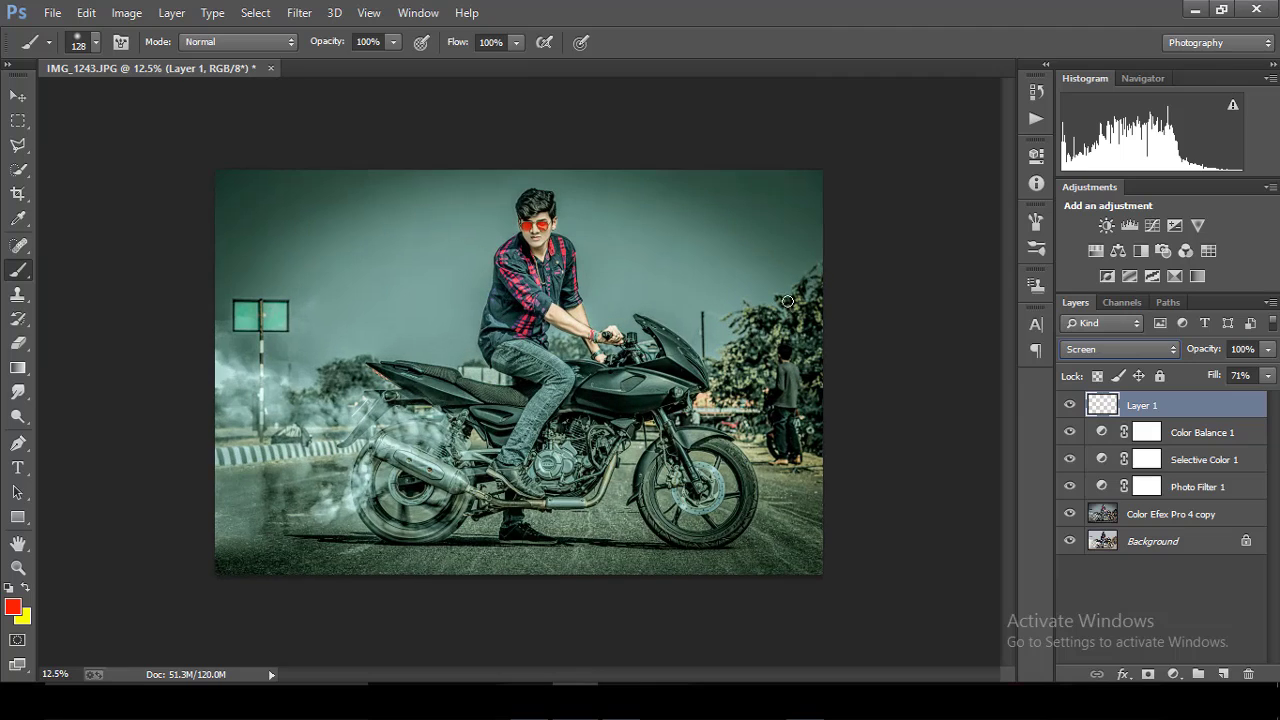
# Crop thin strips off the bottom, right and top edges, then review the finished portrait.
pyautogui.click(18, 194)
pyautogui.moveTo(518, 575); pyautogui.dragTo(517, 565)
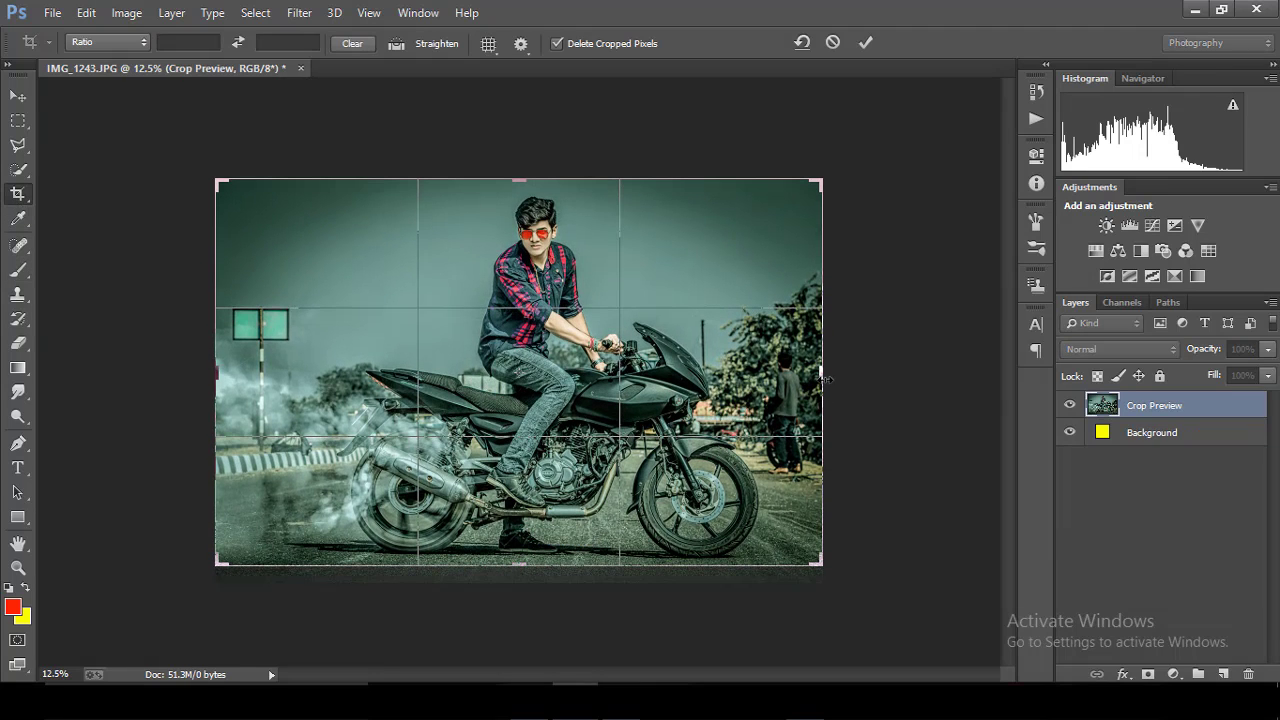
pyautogui.moveTo(824, 378); pyautogui.dragTo(790, 378)
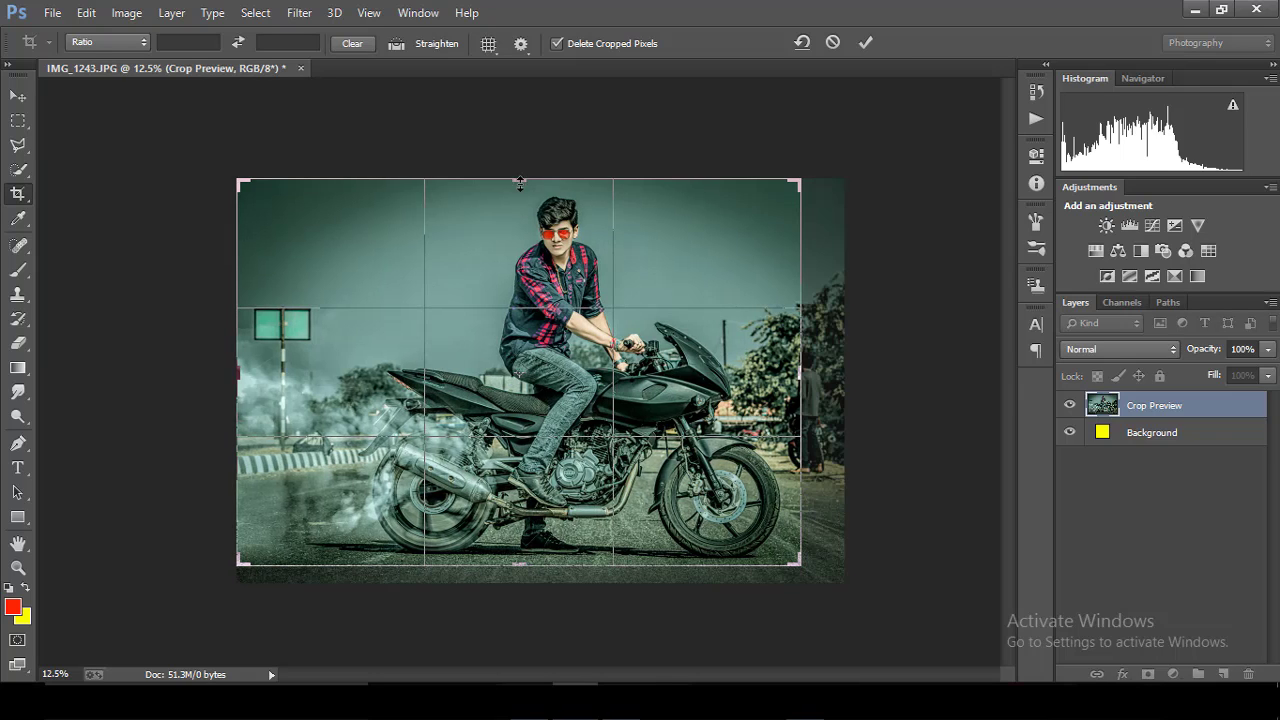
pyautogui.moveTo(520, 180); pyautogui.dragTo(520, 184)
pyautogui.click(866, 42)
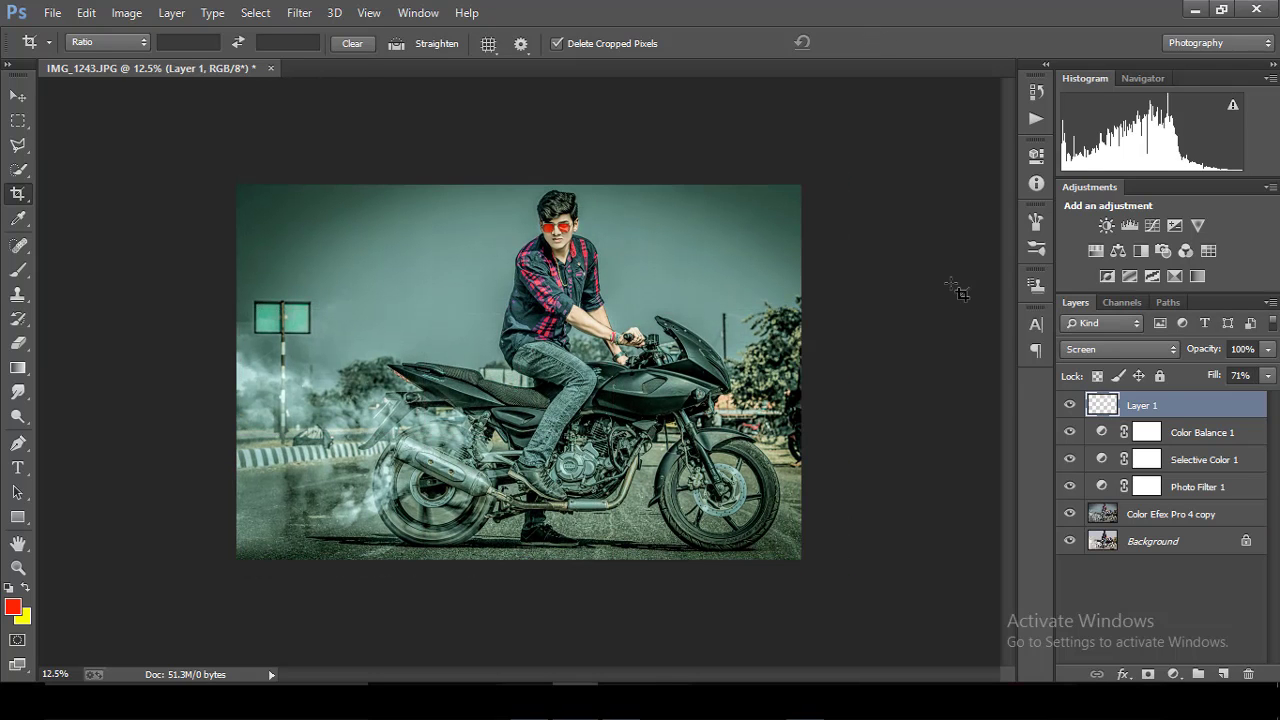
pyautogui.hotkey('ctrl', '-')
pyautogui.hotkey('ctrl', '+')
pyautogui.hotkey('ctrl', '+')
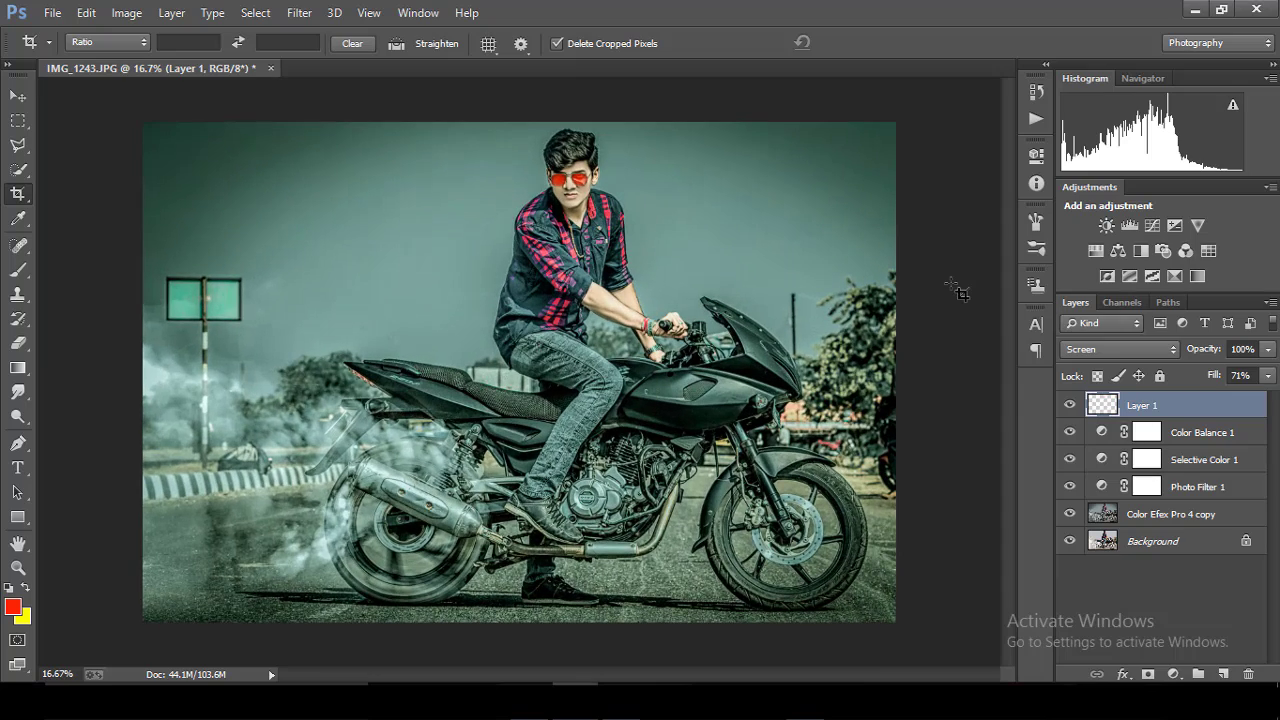
pyautogui.hotkey('ctrl', '-')
pyautogui.hotkey('ctrl', '-')
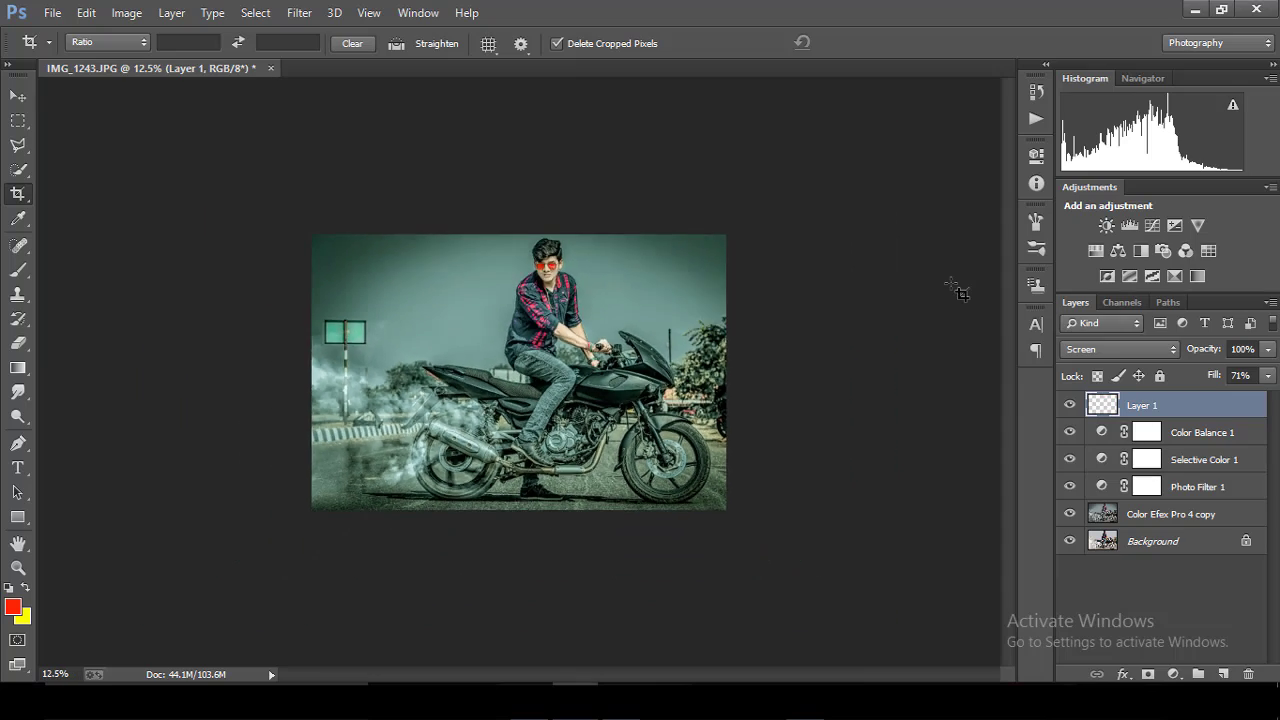
pyautogui.hotkey('ctrl', '-')
pyautogui.hotkey('ctrl', '-')
pyautogui.hotkey('ctrl', '+')
pyautogui.hotkey('ctrl', '+')
pyautogui.hotkey('ctrl', '+')
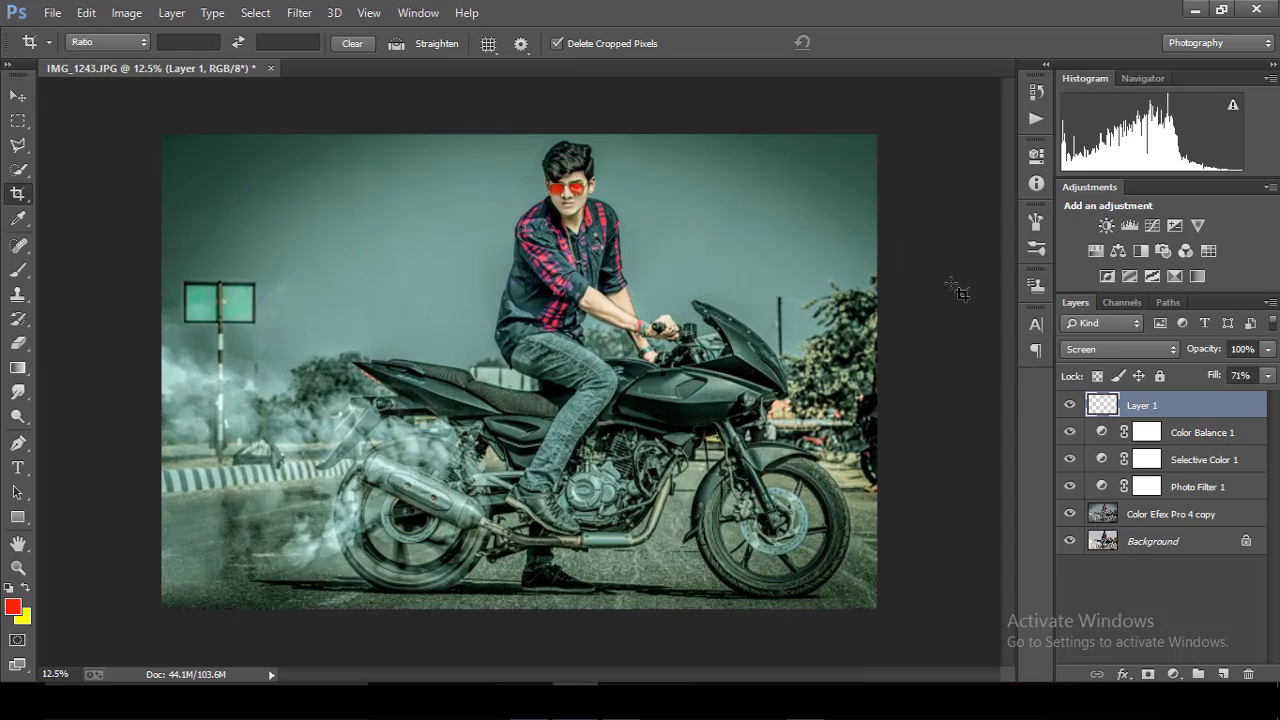
pyautogui.hotkey('ctrl', '+')
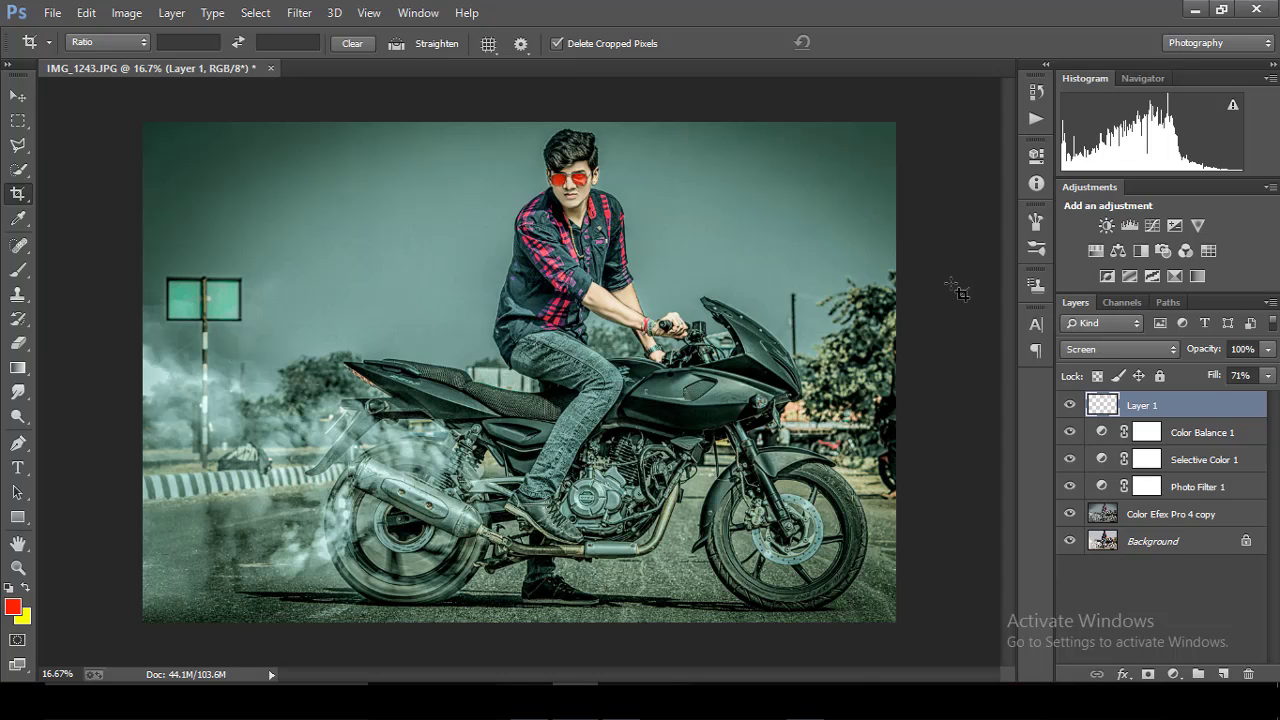
pyautogui.hotkey('ctrl', '-')
pyautogui.hotkey('ctrl', '-')
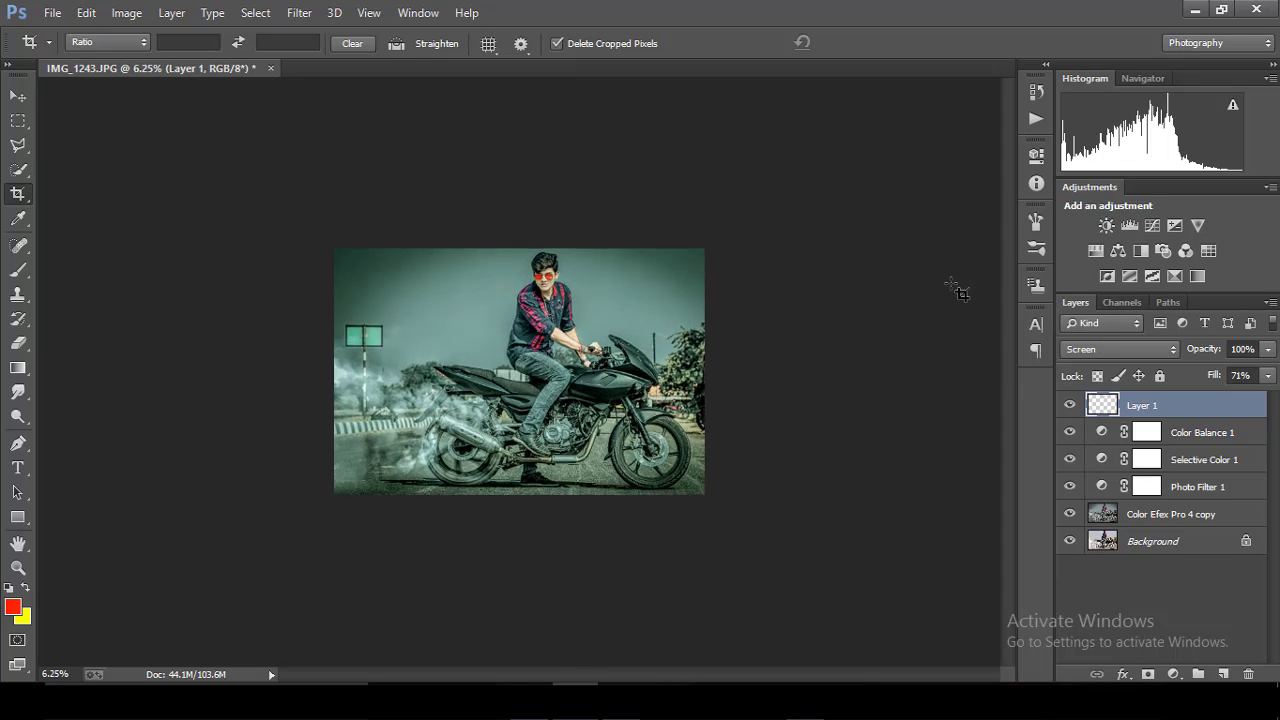